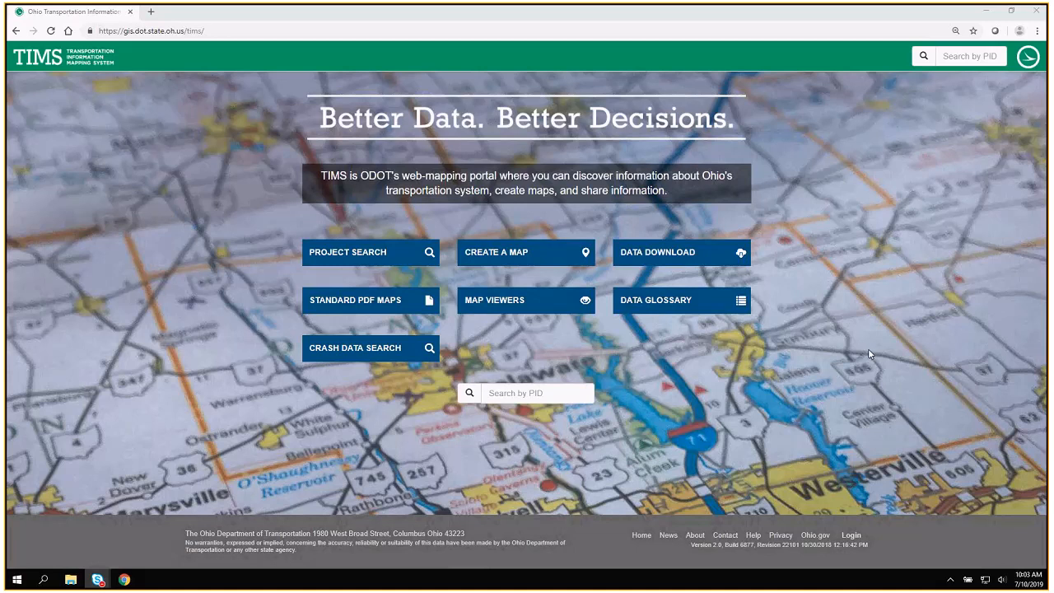
Open the Ohio Department of Transportation home page in a new tab and look for its TIMS entry under Maps and References.
{"action": "left_click", "coordinate": [239, 32]}
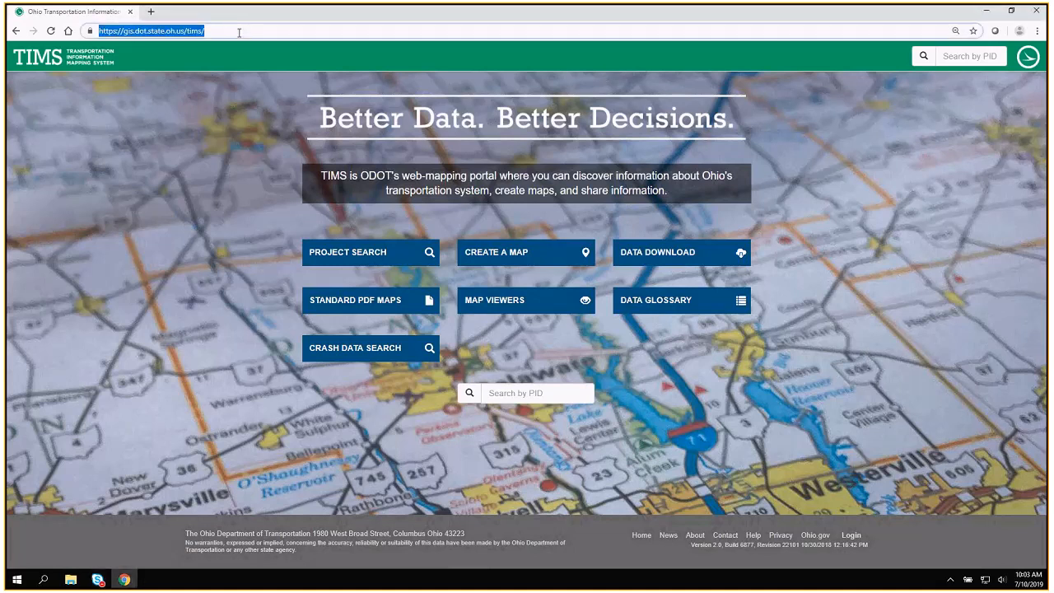
{"action": "left_click", "coordinate": [1033, 60]}
{"action": "right_click", "coordinate": [1032, 61]}
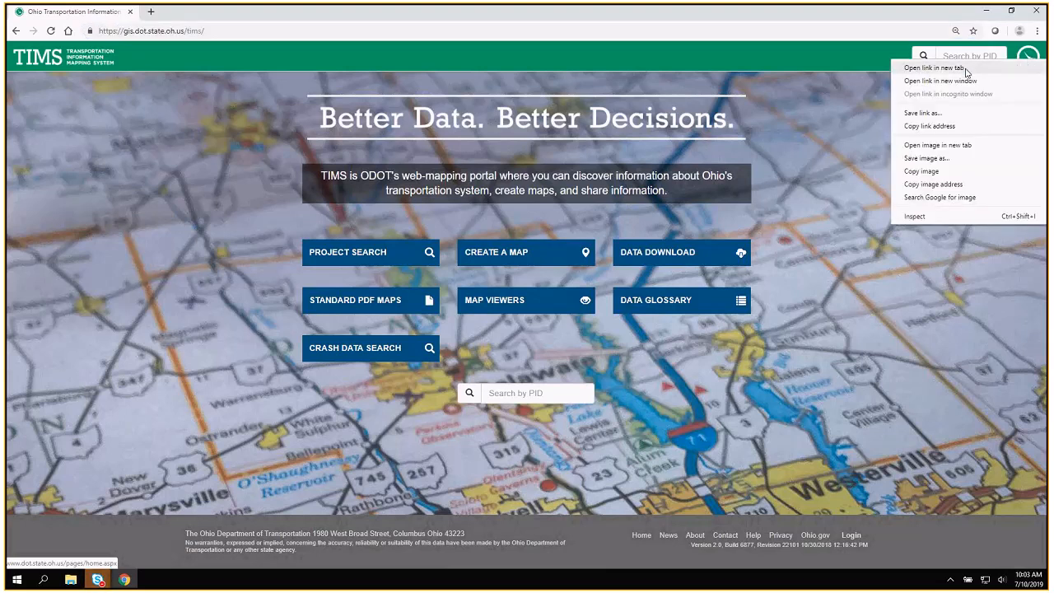
{"action": "left_click", "coordinate": [934, 68]}
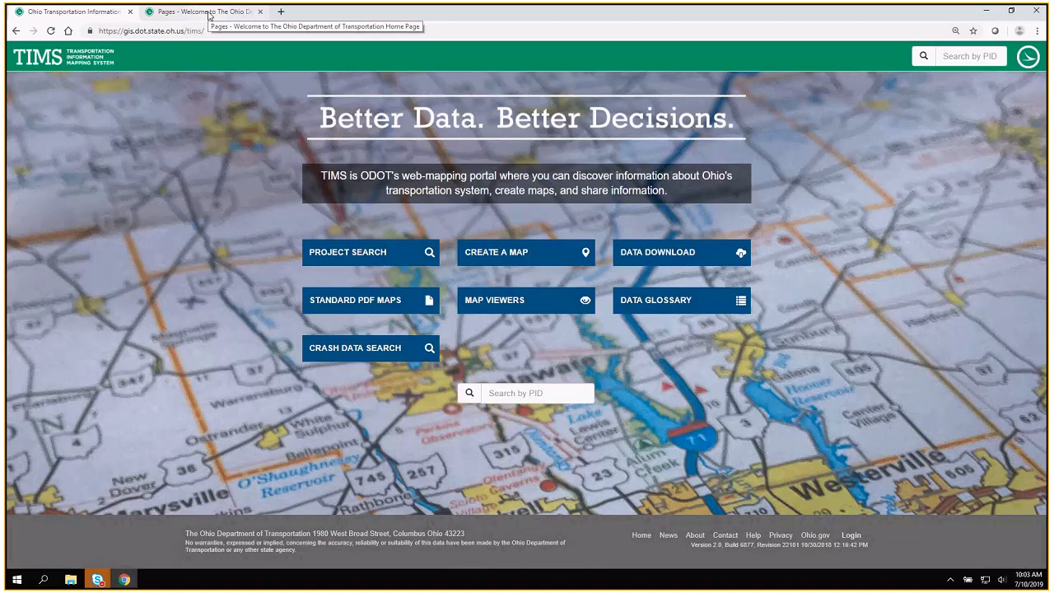
{"action": "left_click", "coordinate": [210, 15]}
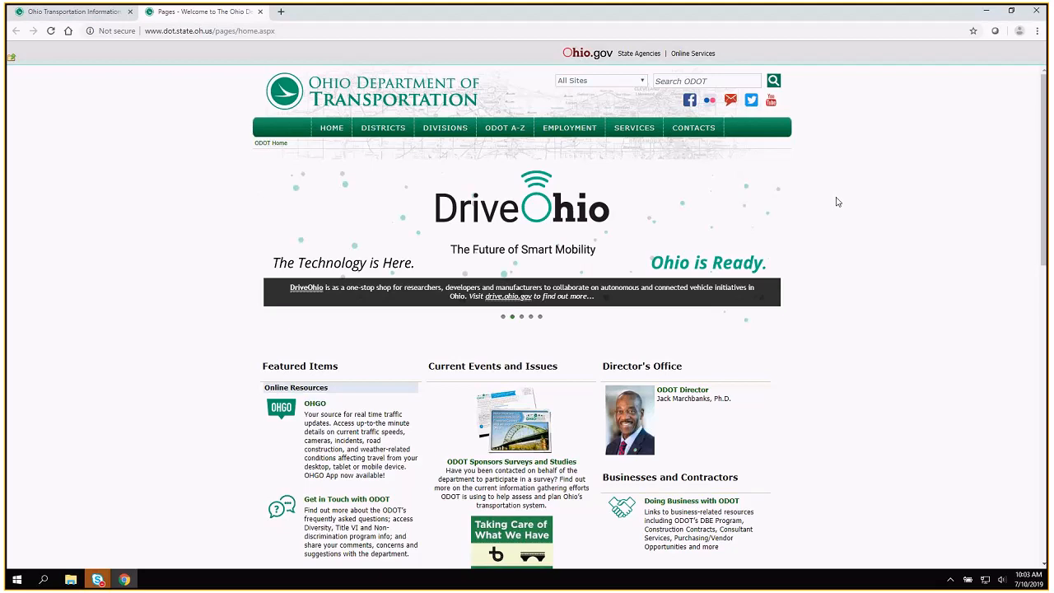
{"action": "scroll", "coordinate": [849, 204], "scroll_direction": "down", "scroll_amount": 1}
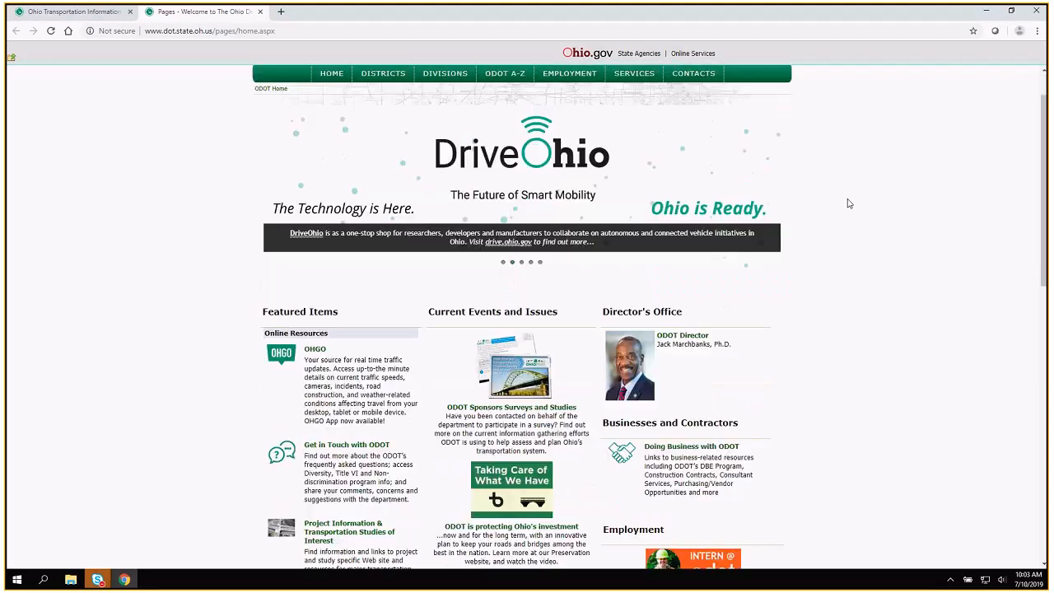
{"action": "scroll", "coordinate": [849, 204], "scroll_direction": "down", "scroll_amount": 2}
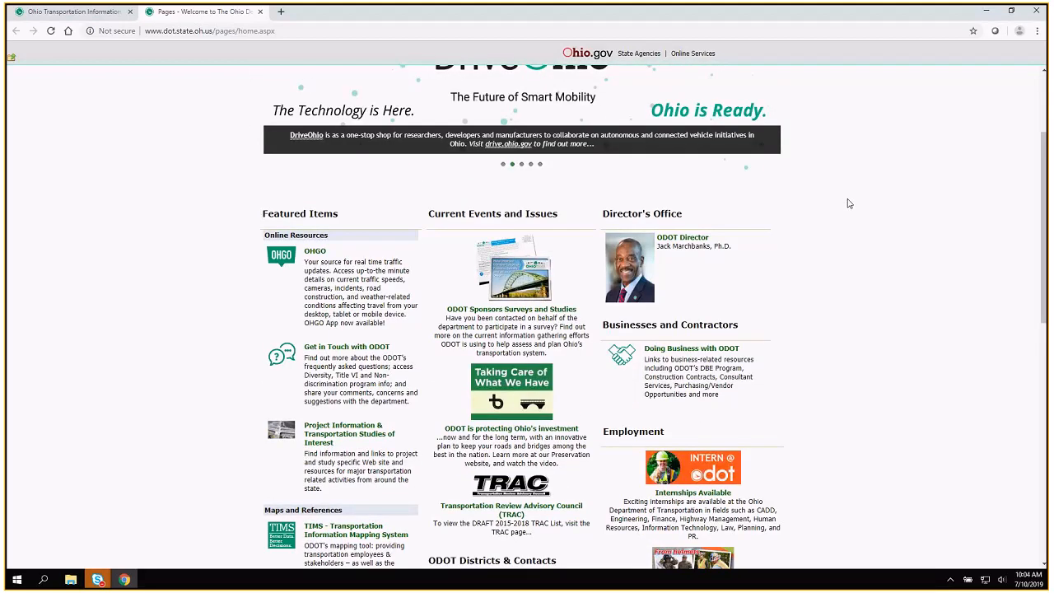
{"action": "scroll", "coordinate": [849, 204], "scroll_direction": "down", "scroll_amount": 3}
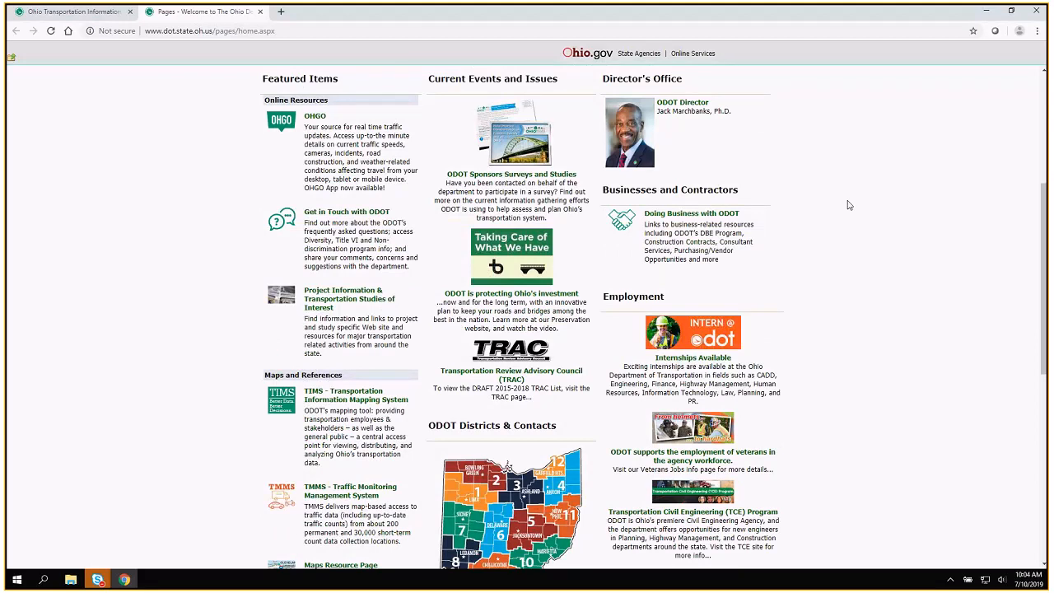
{"action": "scroll", "coordinate": [850, 205], "scroll_direction": "down", "scroll_amount": 1}
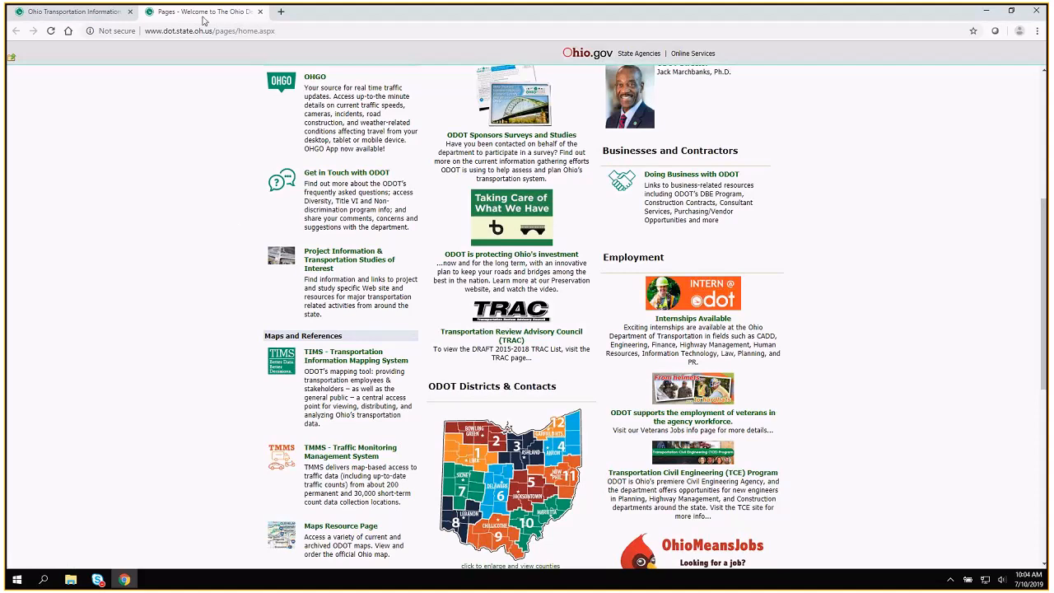
Search Google for "odot tims" and close that tab to return to the TIMS home page.
{"action": "left_click", "coordinate": [272, 31]}
{"action": "type", "text": "google.com"}
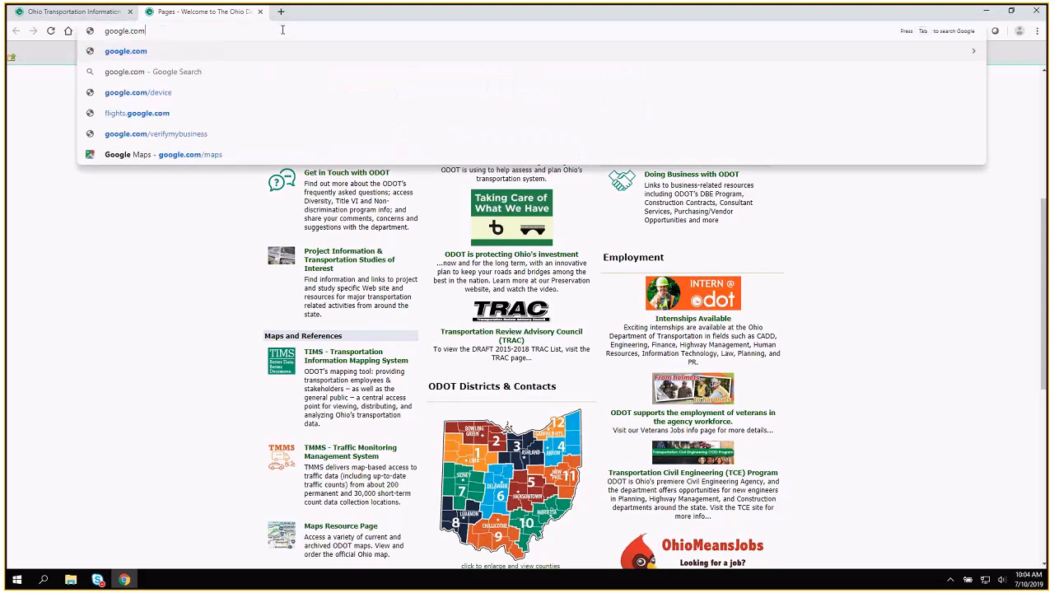
{"action": "key", "text": "Return"}
{"action": "type", "text": "odot tims"}
{"action": "key", "text": "Return"}
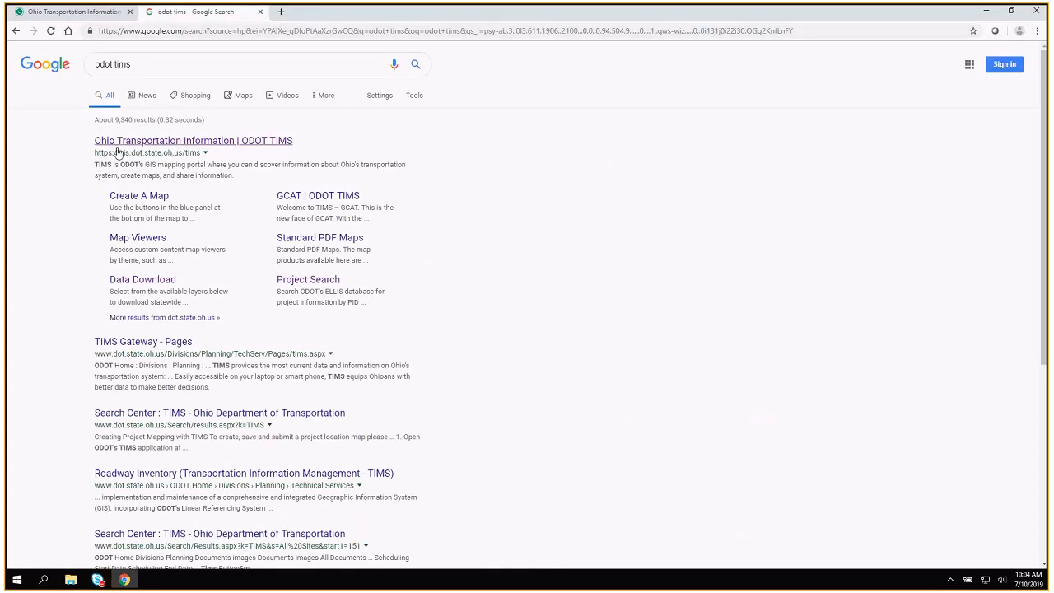
{"action": "left_click", "coordinate": [259, 12]}
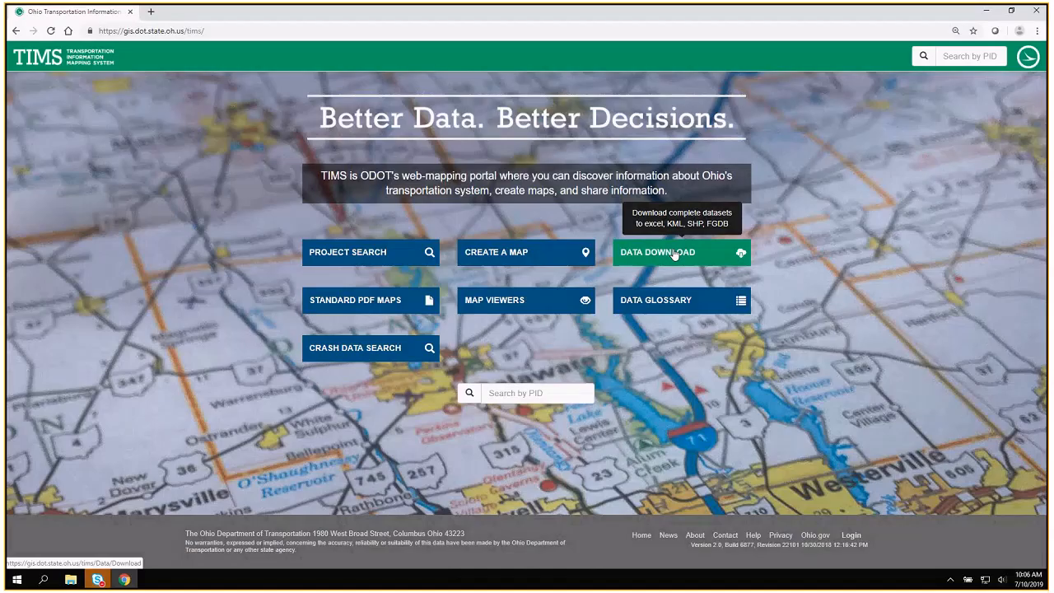
Open the Data Download page in a new tab and expand the Assets datasets.
{"action": "right_click", "coordinate": [675, 256]}
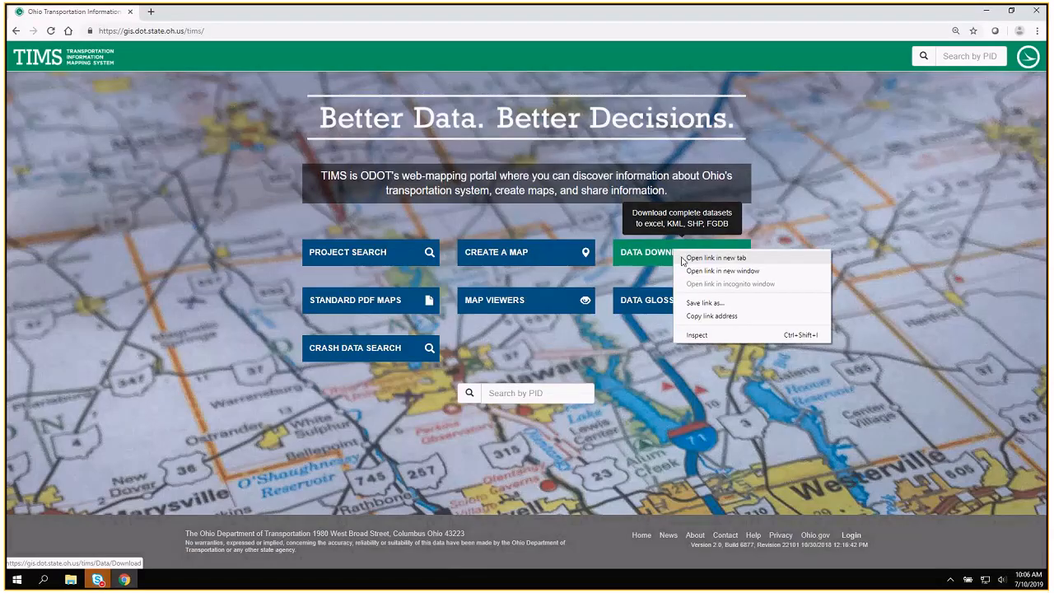
{"action": "left_click", "coordinate": [713, 258]}
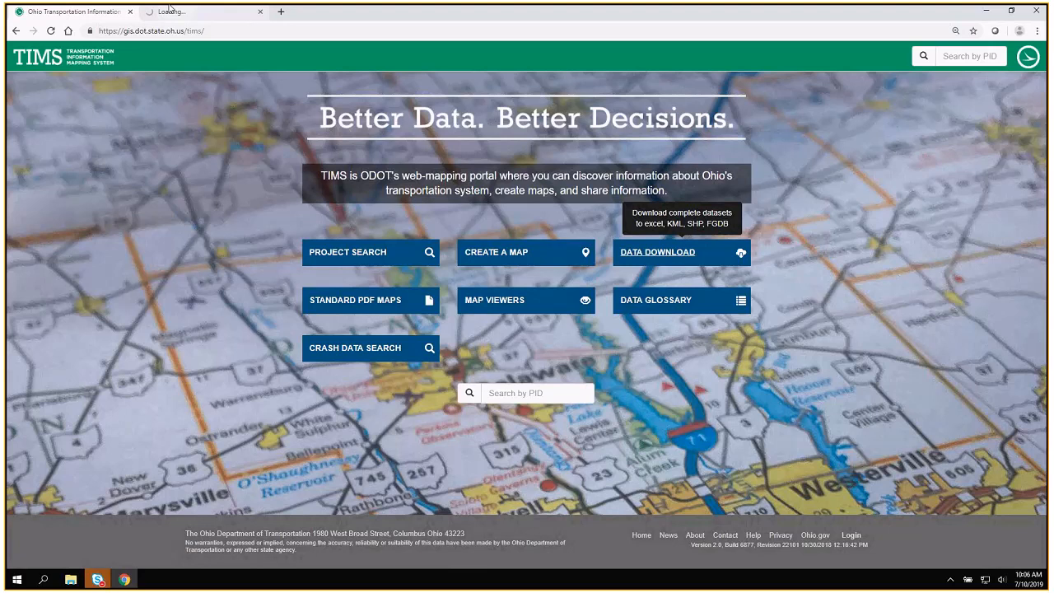
{"action": "left_click", "coordinate": [169, 10]}
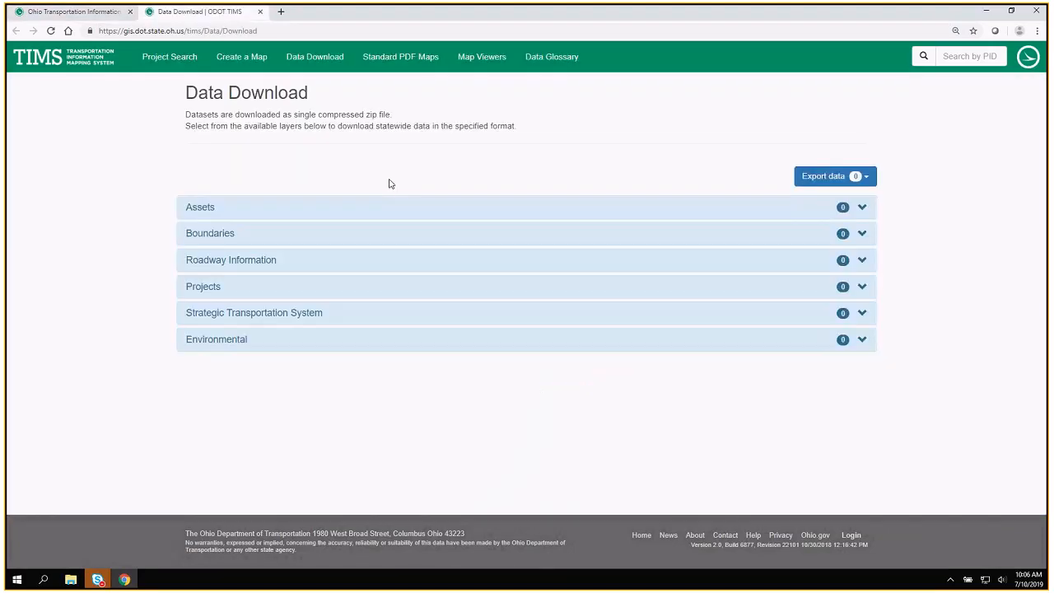
{"action": "left_click", "coordinate": [366, 211]}
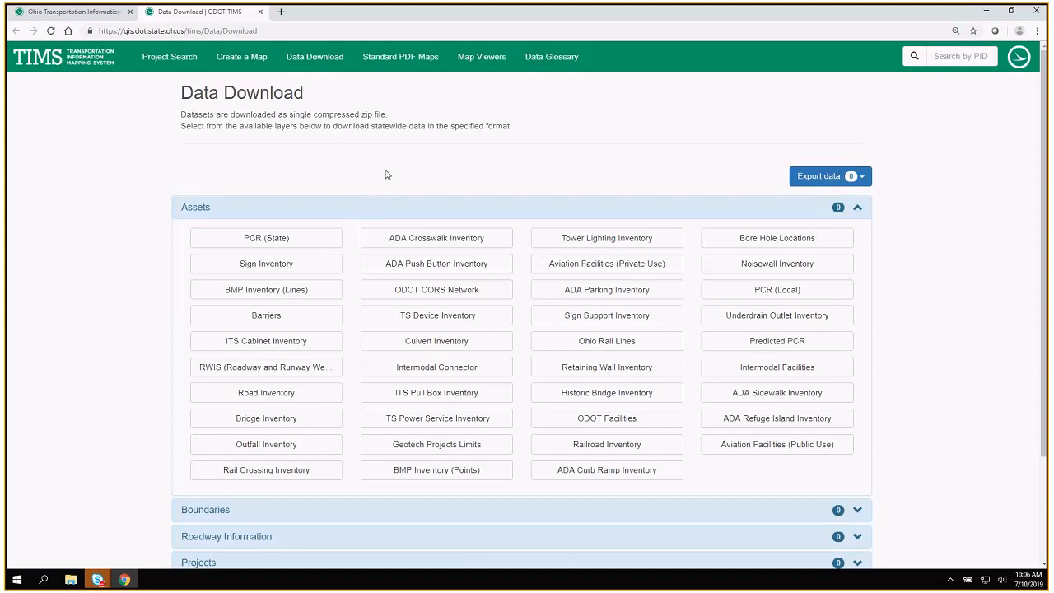
Select the ADA Crosswalk Inventory dataset in Assets and the PCR (State) dataset in Roadway Information for download.
{"action": "left_click", "coordinate": [402, 236]}
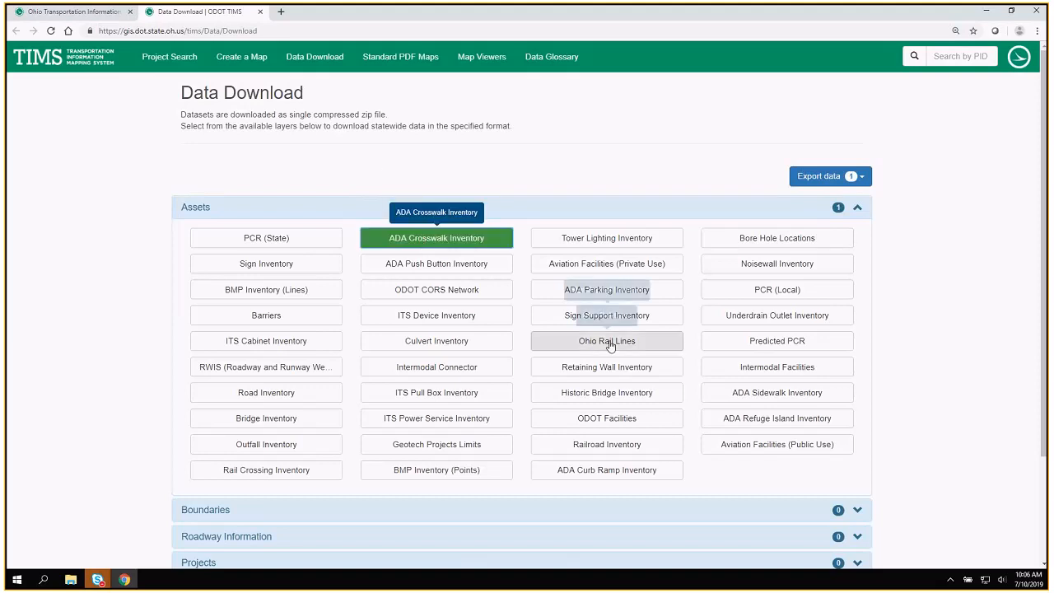
{"action": "left_click", "coordinate": [365, 543]}
{"action": "scroll", "coordinate": [364, 545], "scroll_direction": "down", "scroll_amount": 1}
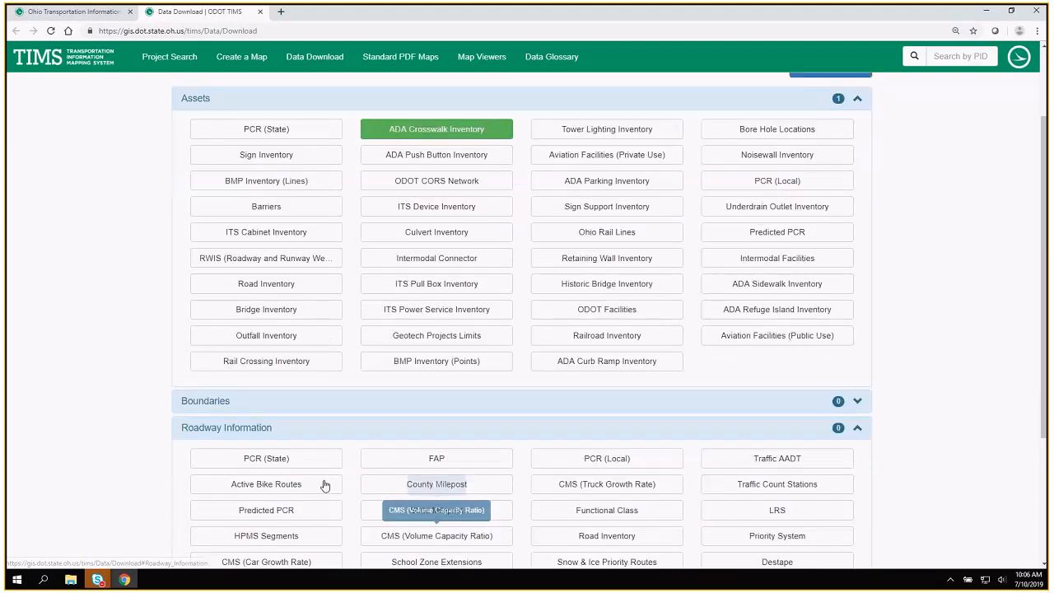
{"action": "left_click", "coordinate": [266, 458]}
Review the export formats offered for the selected datasets and close the Data Download page.
{"action": "scroll", "coordinate": [972, 223], "scroll_direction": "up", "scroll_amount": 1}
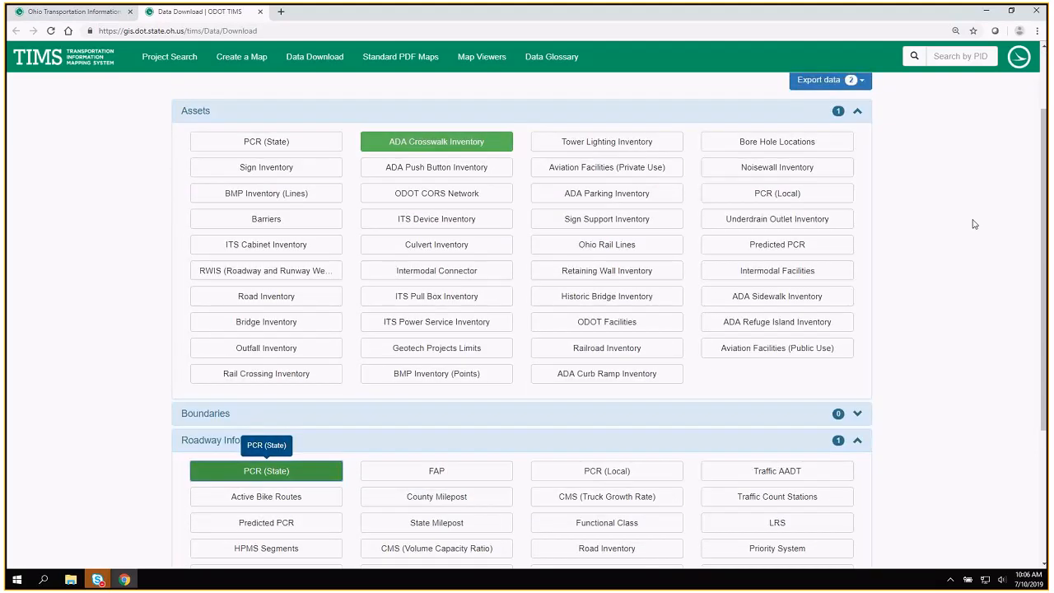
{"action": "left_click", "coordinate": [862, 123]}
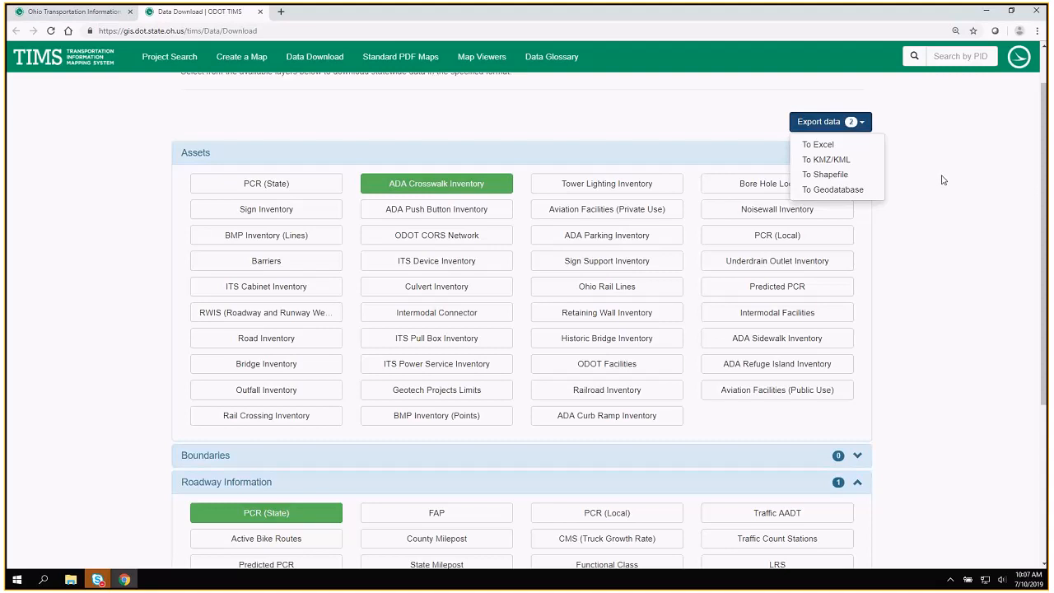
{"action": "left_click", "coordinate": [838, 116]}
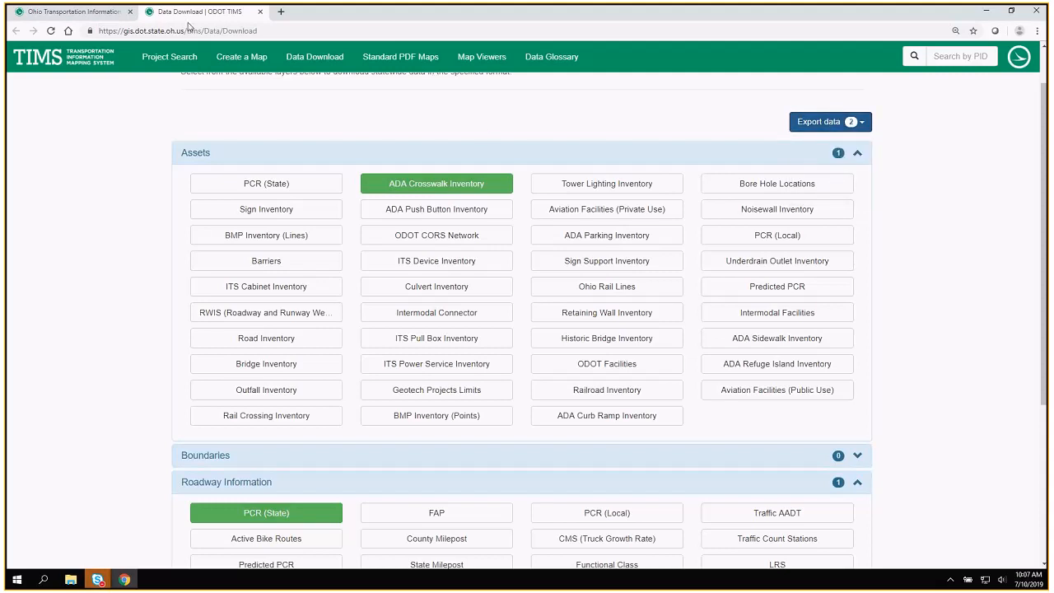
{"action": "left_click", "coordinate": [260, 11]}
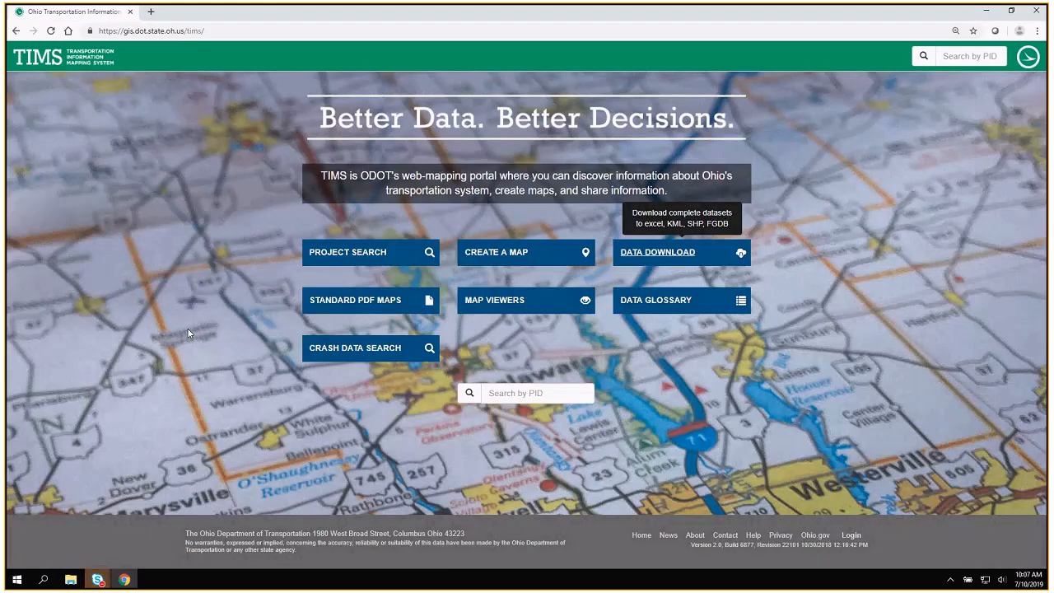
On the Standard PDF Maps page, choose the Fiscal Year Project Map type and MADISON as the county of interest.
{"action": "left_click", "coordinate": [341, 304]}
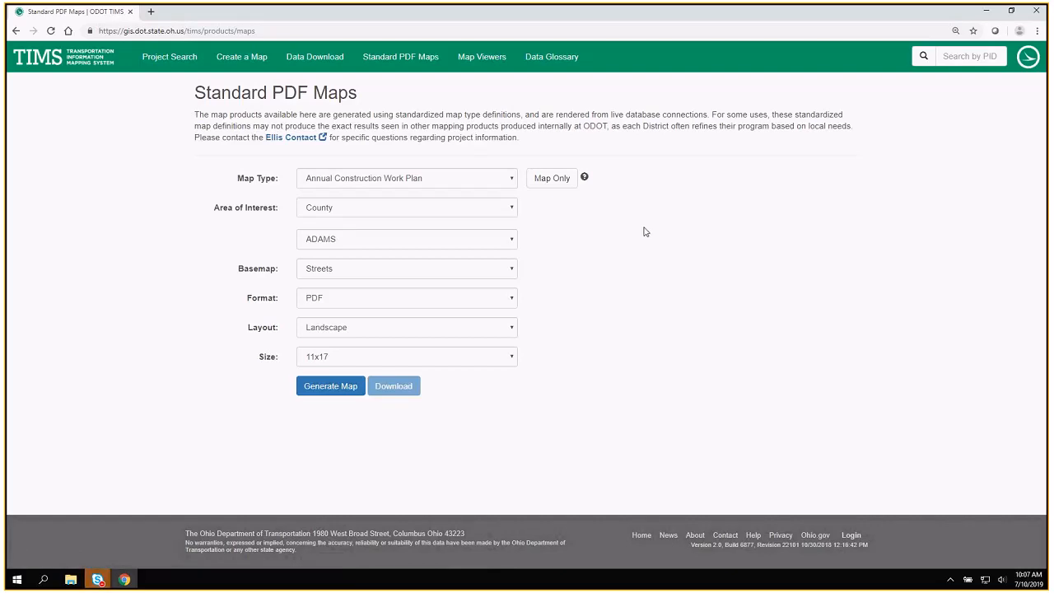
{"action": "left_click", "coordinate": [459, 181]}
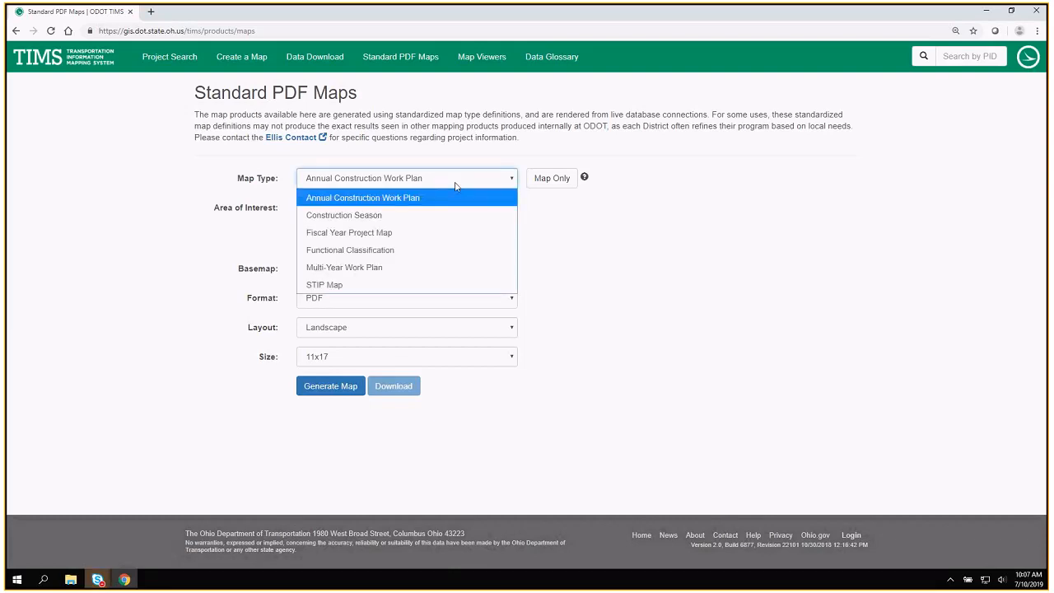
{"action": "left_click", "coordinate": [356, 233]}
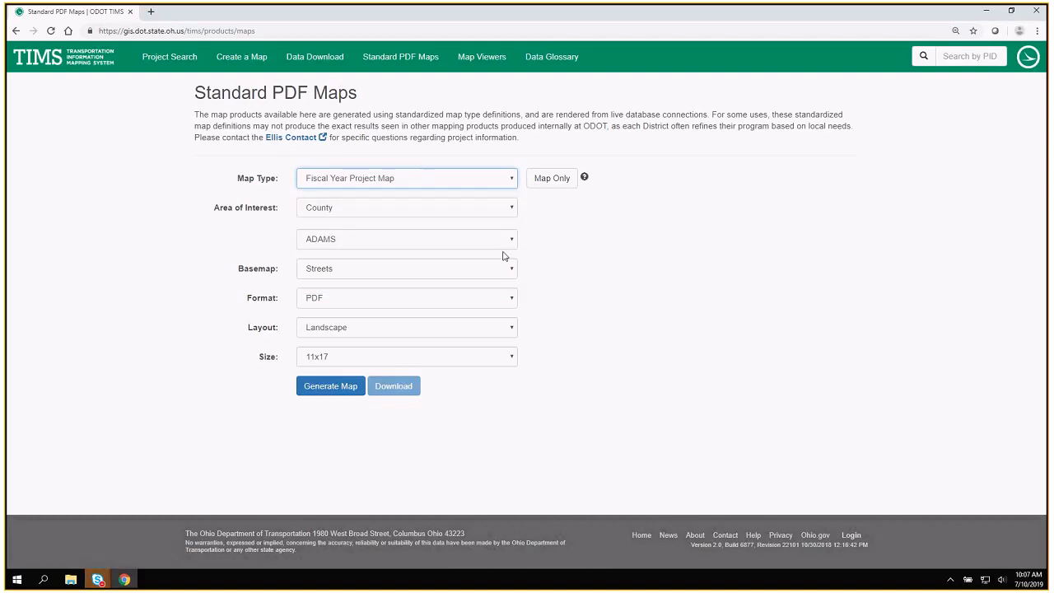
{"action": "left_click", "coordinate": [451, 239]}
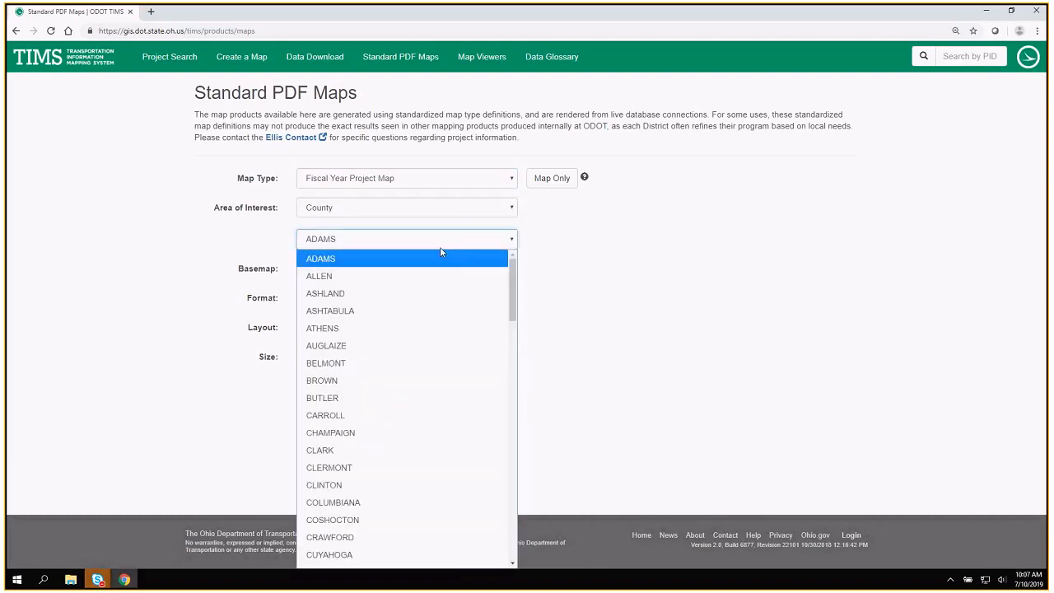
{"action": "key", "text": "m"}
{"action": "key", "text": "Return"}
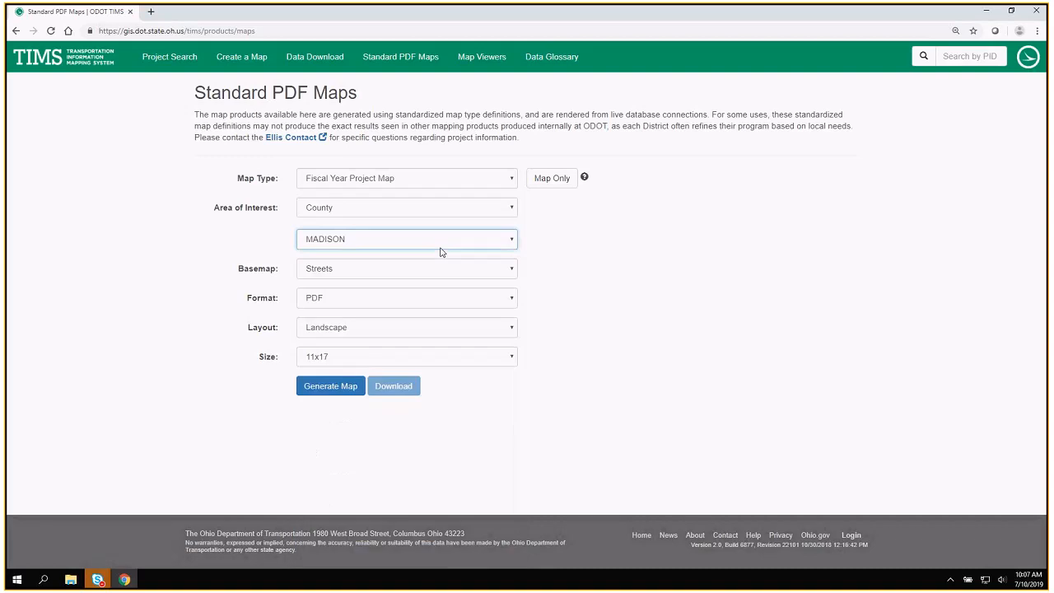
Check the size options, keep 11x17, and generate the Madison County project map.
{"action": "left_click", "coordinate": [331, 387]}
{"action": "left_click", "coordinate": [349, 363]}
{"action": "left_click", "coordinate": [349, 362]}
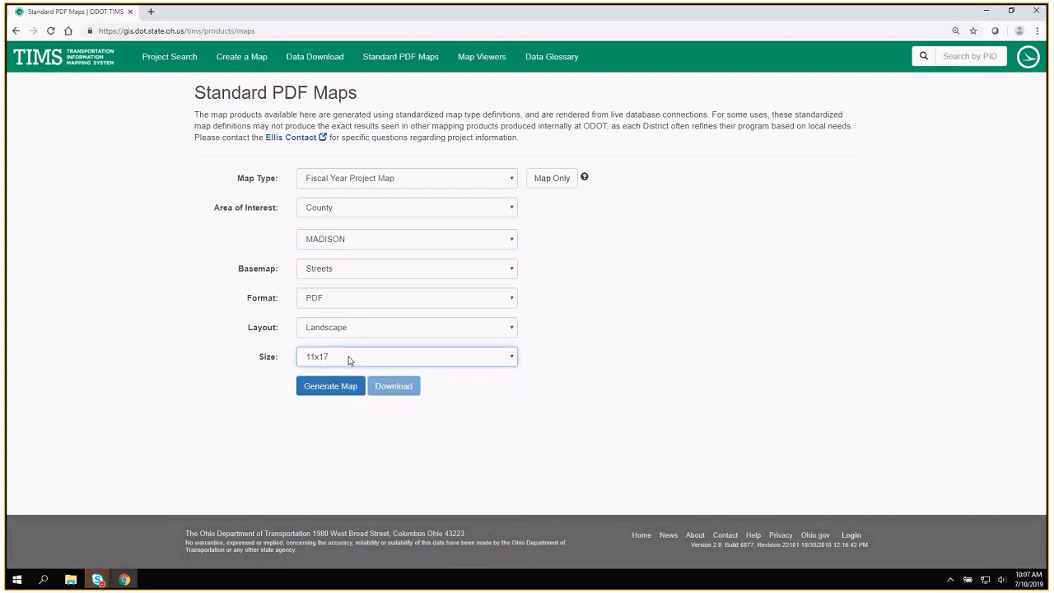
{"action": "left_click", "coordinate": [334, 387]}
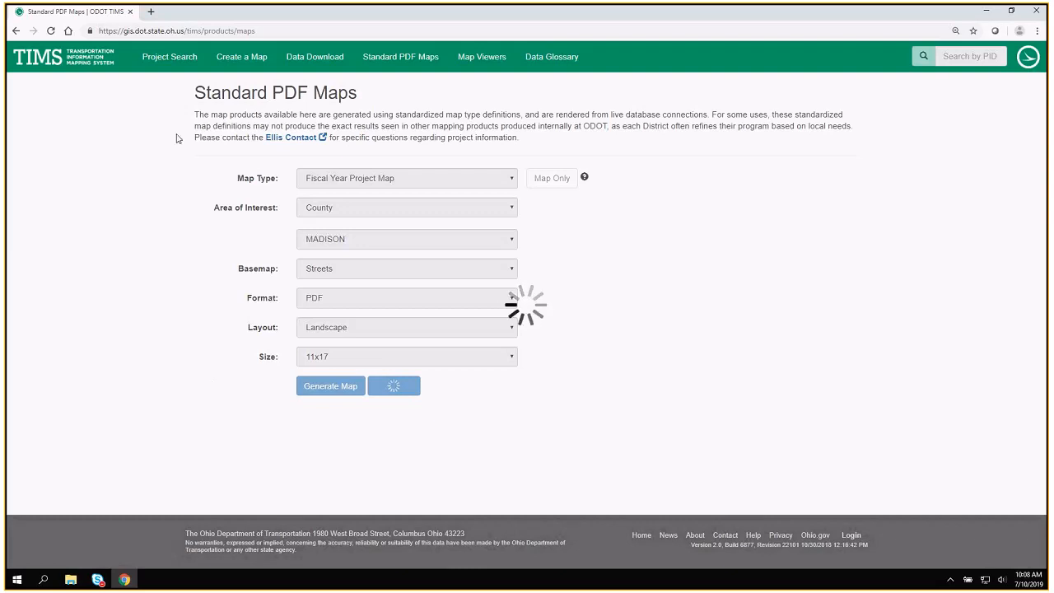
View the themed Map Viewers page from the TIMS home page and return to the home page.
{"action": "left_click", "coordinate": [69, 63]}
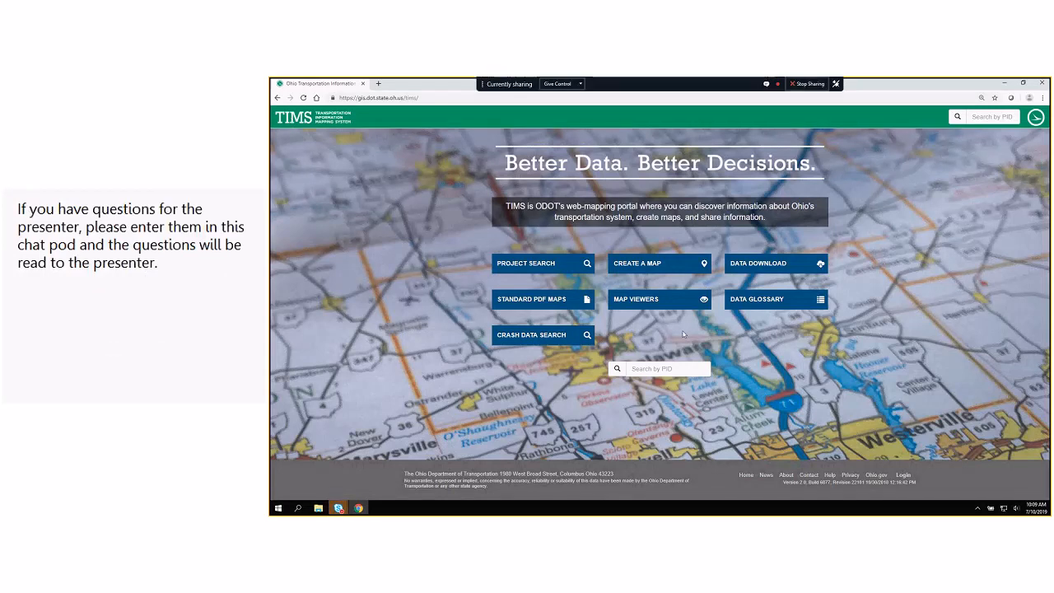
{"action": "left_click", "coordinate": [652, 305]}
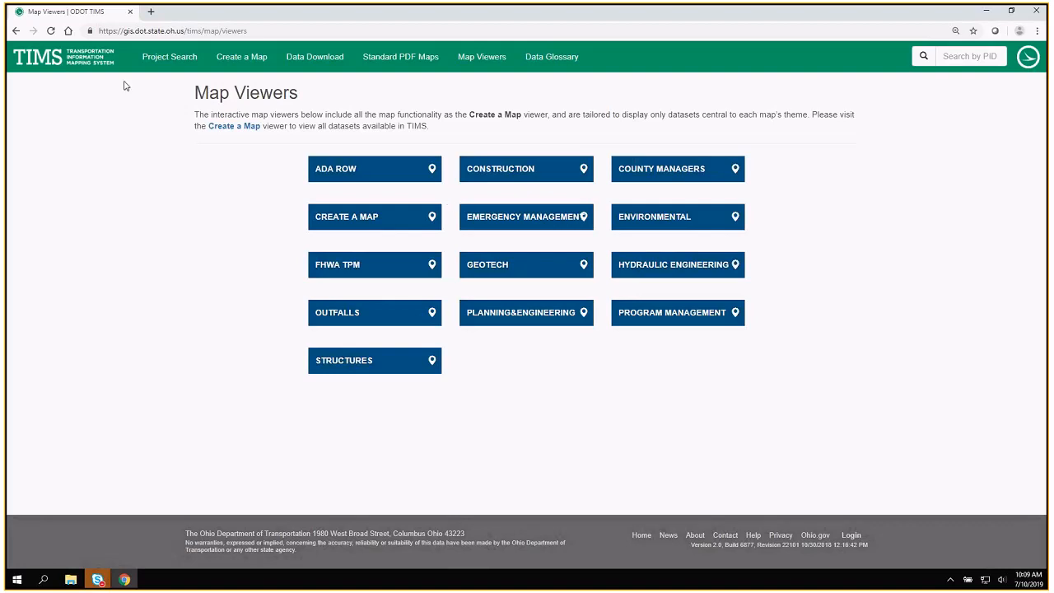
{"action": "left_click", "coordinate": [59, 61]}
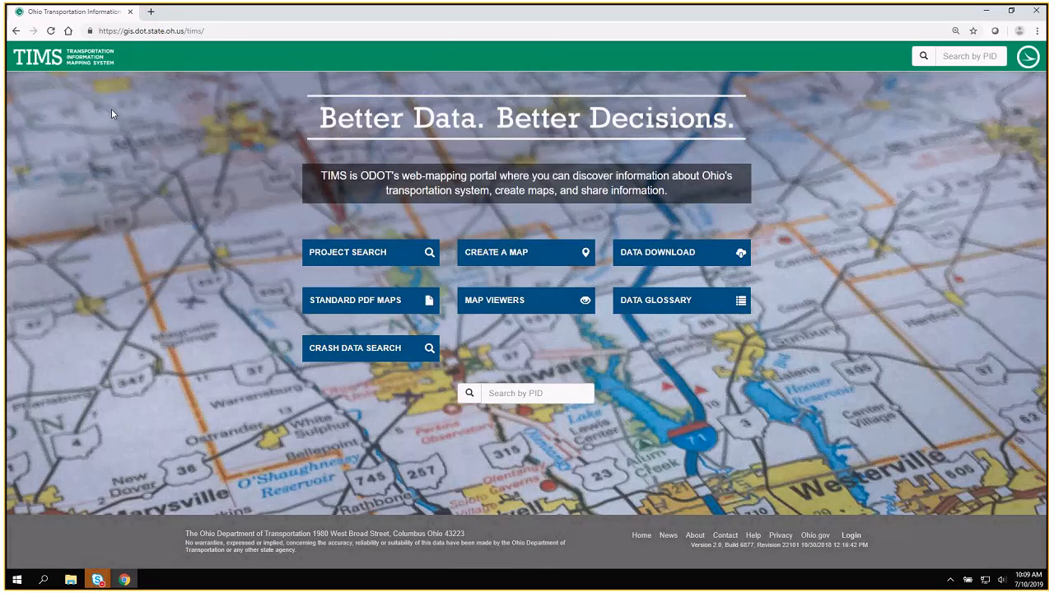
Open the Data Glossary and look through its dataset list, including datasets matching "pro".
{"action": "left_click", "coordinate": [667, 305]}
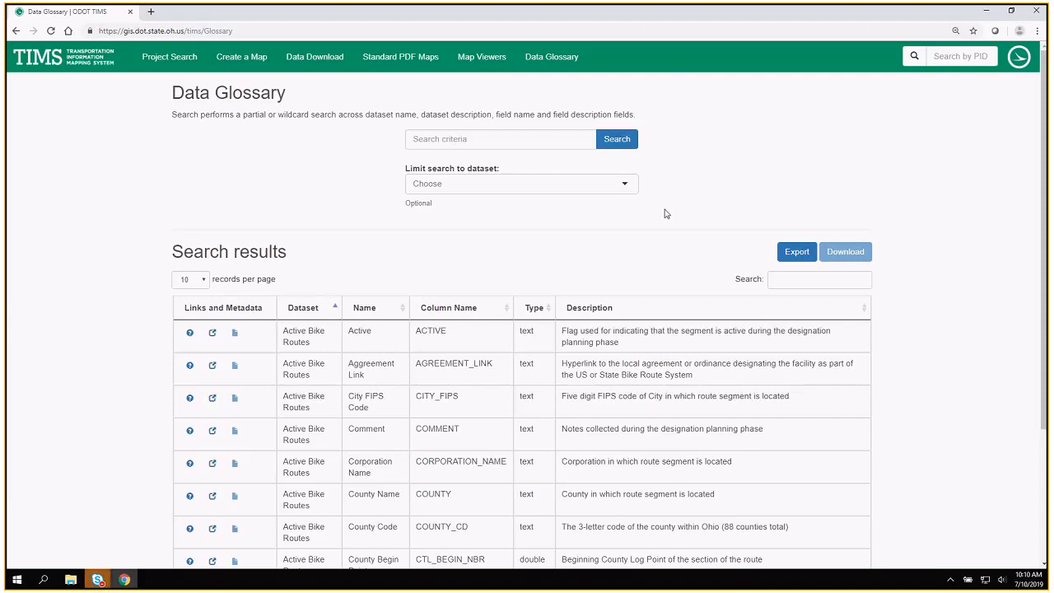
{"action": "left_click", "coordinate": [593, 188]}
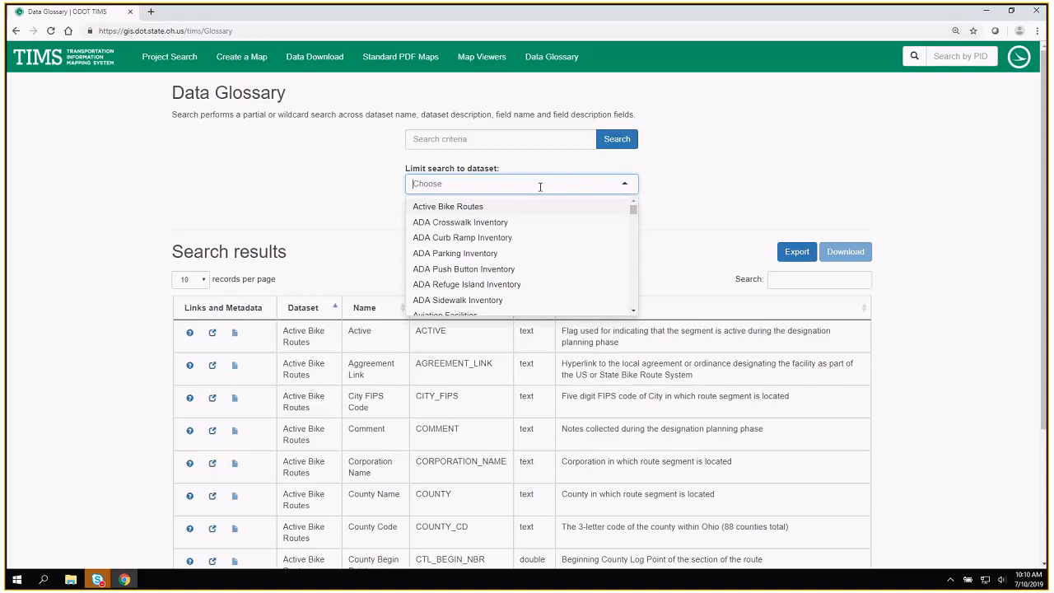
{"action": "scroll", "coordinate": [541, 244], "scroll_direction": "down", "scroll_amount": 1}
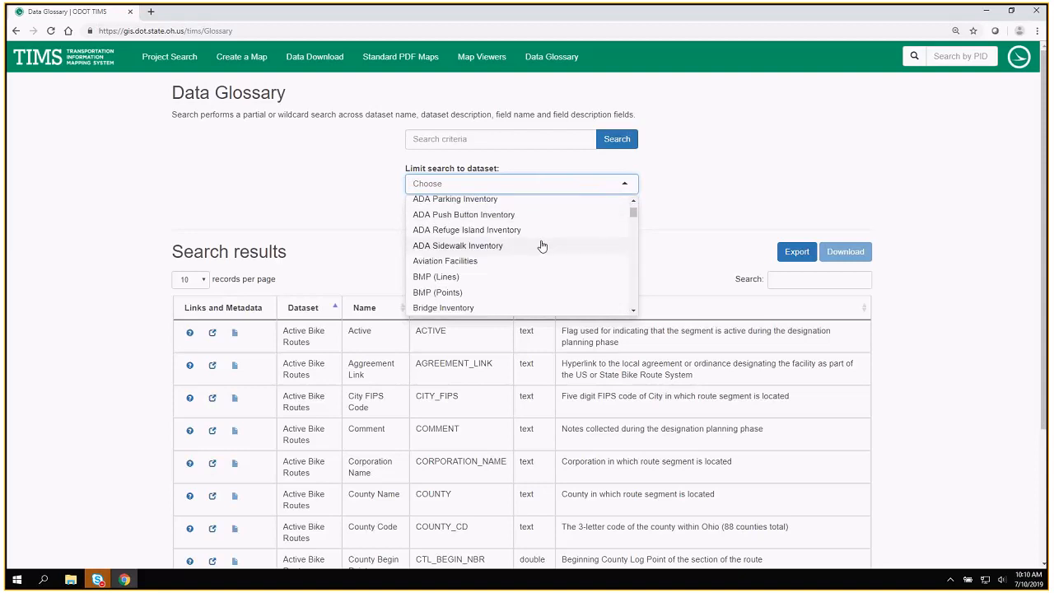
{"action": "scroll", "coordinate": [542, 244], "scroll_direction": "down", "scroll_amount": 4}
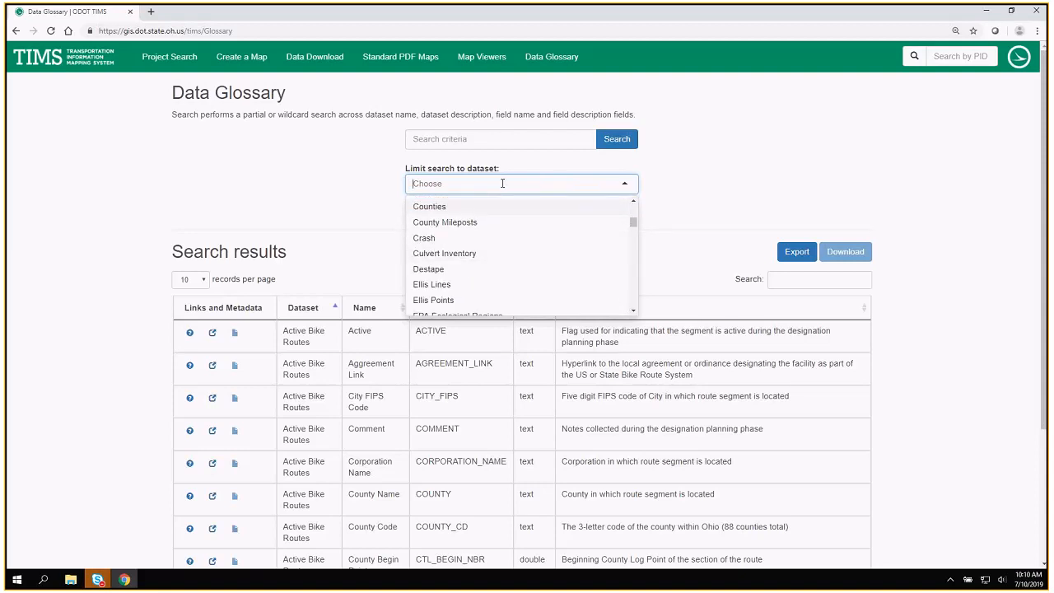
{"action": "type", "text": "pro"}
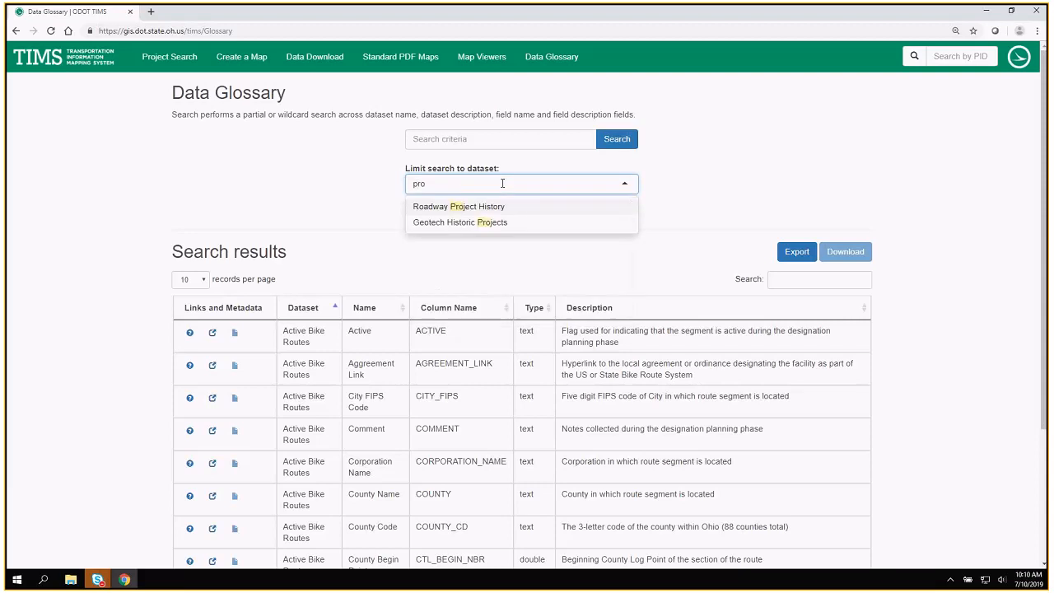
{"action": "key", "text": "BackSpace"}
{"action": "key", "text": "BackSpace"}
{"action": "key", "text": "BackSpace"}
Limit the glossary search to the Ellis Lines dataset.
{"action": "type", "text": "ellis"}
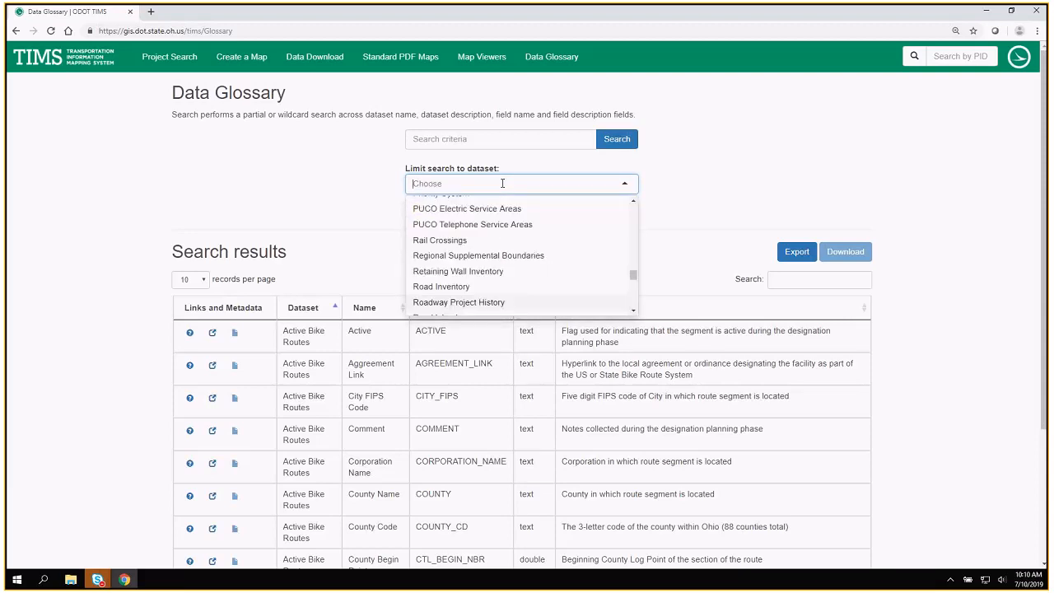
{"action": "key", "text": "BackSpace"}
{"action": "key", "text": "BackSpace"}
{"action": "key", "text": "BackSpace"}
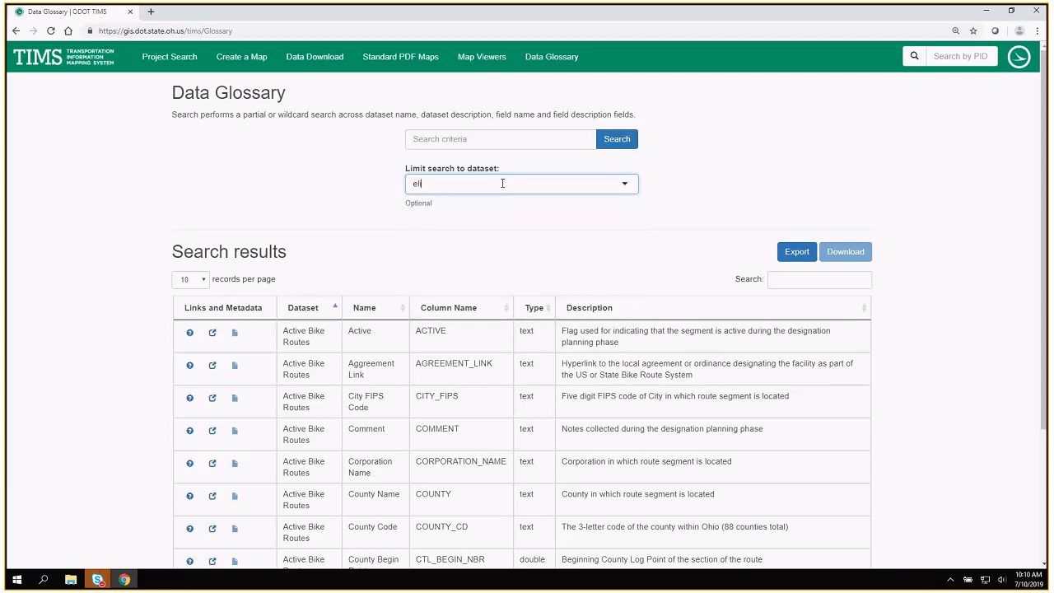
{"action": "type", "text": "li"}
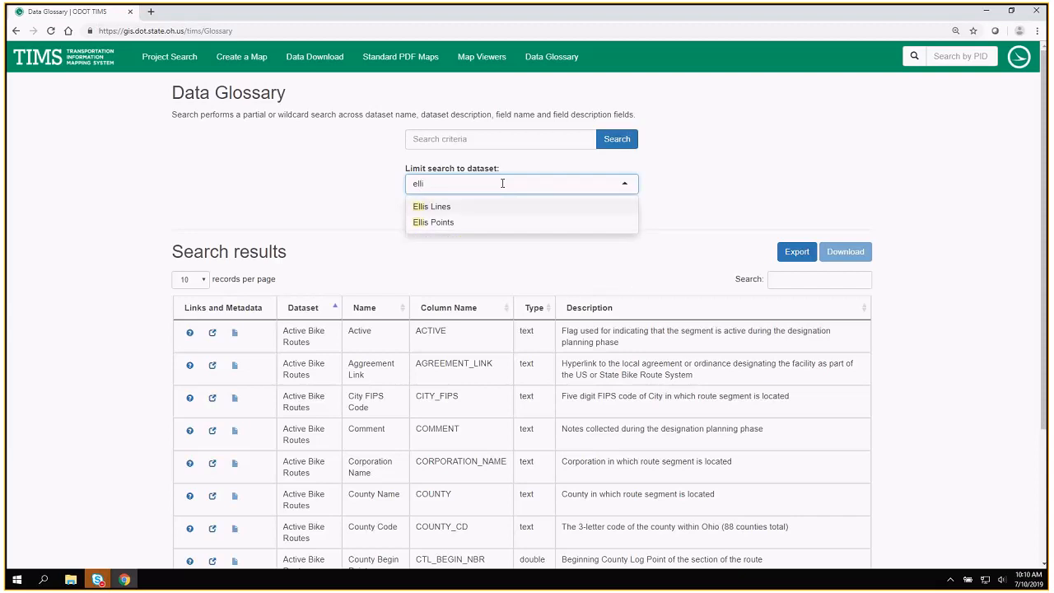
{"action": "left_click", "coordinate": [465, 208]}
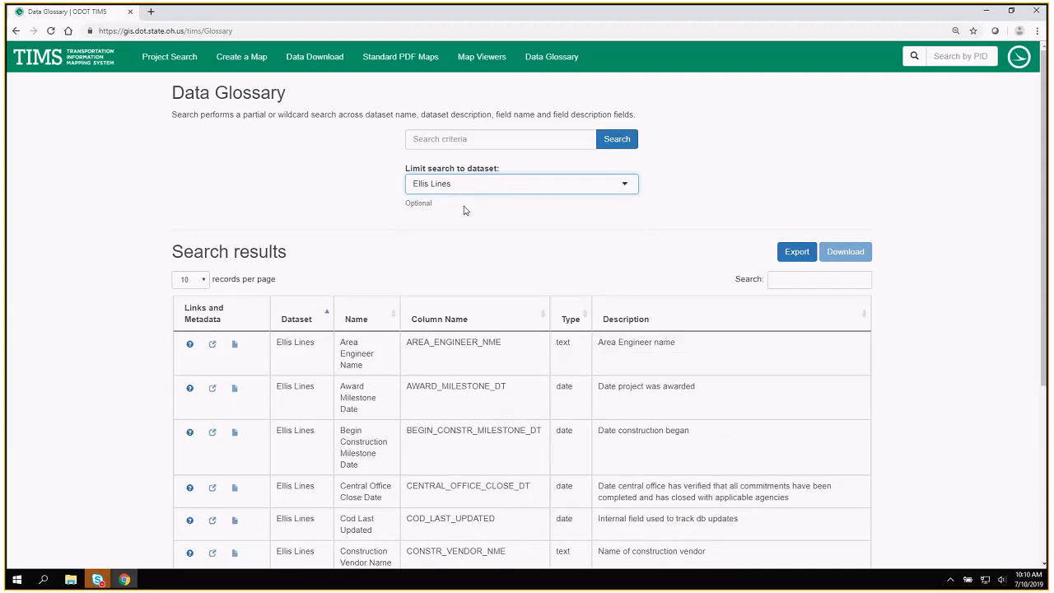
Review the Ellis Lines field entries and check the options for records shown per page.
{"action": "scroll", "coordinate": [704, 210], "scroll_direction": "down", "scroll_amount": 1}
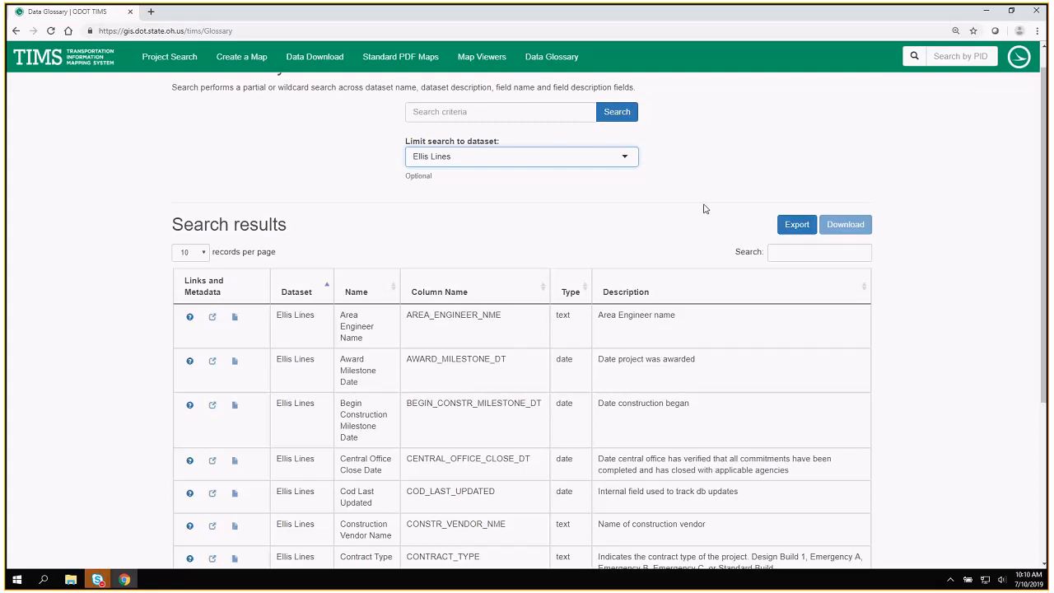
{"action": "scroll", "coordinate": [704, 211], "scroll_direction": "down", "scroll_amount": 1}
{"action": "scroll", "coordinate": [704, 212], "scroll_direction": "down", "scroll_amount": 1}
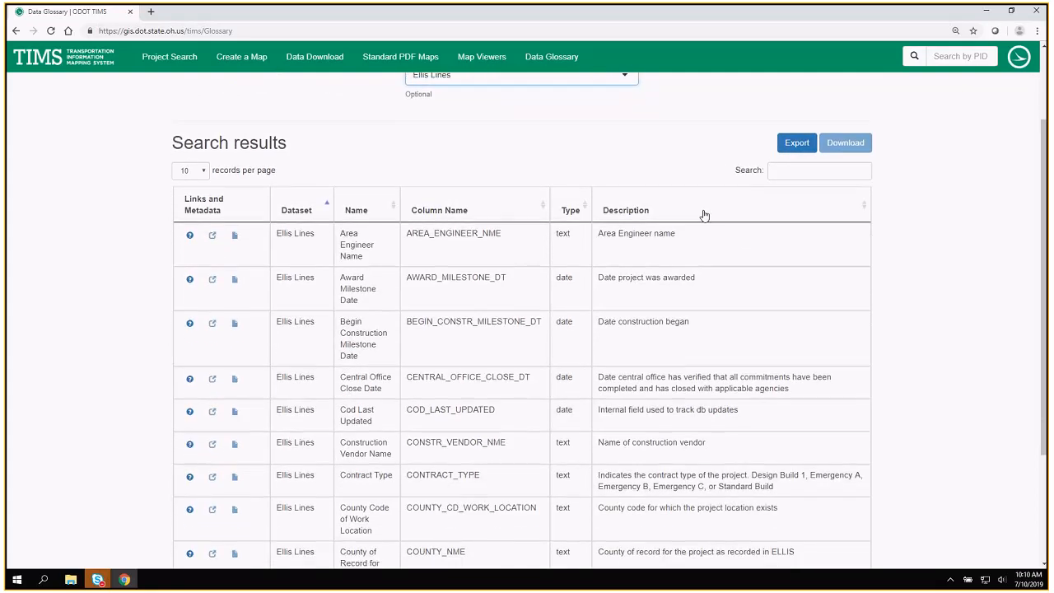
{"action": "scroll", "coordinate": [704, 215], "scroll_direction": "down", "scroll_amount": 2}
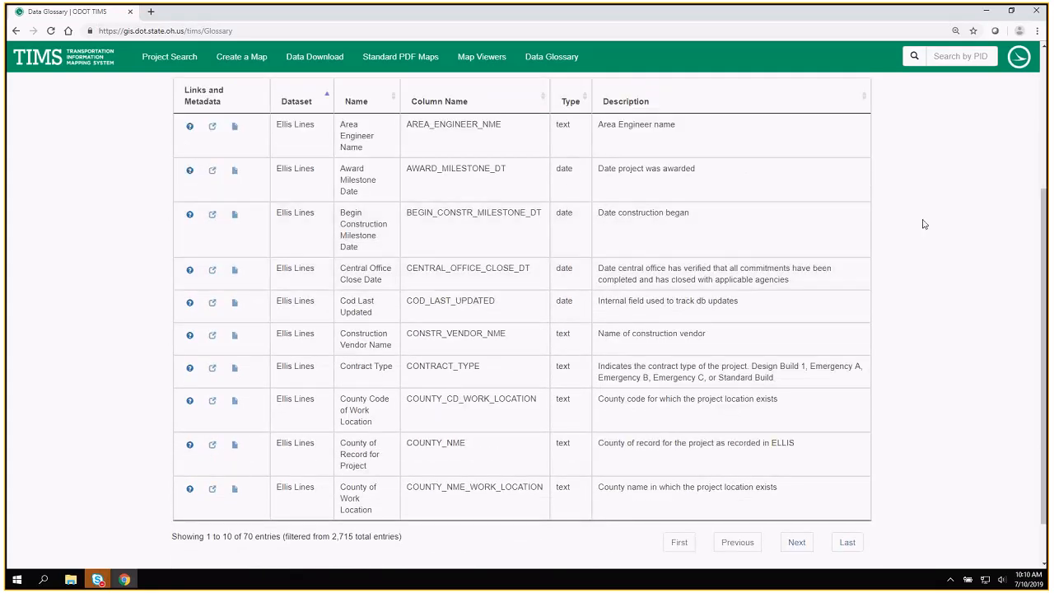
{"action": "scroll", "coordinate": [924, 224], "scroll_direction": "up", "scroll_amount": 1}
{"action": "scroll", "coordinate": [924, 223], "scroll_direction": "up", "scroll_amount": 1}
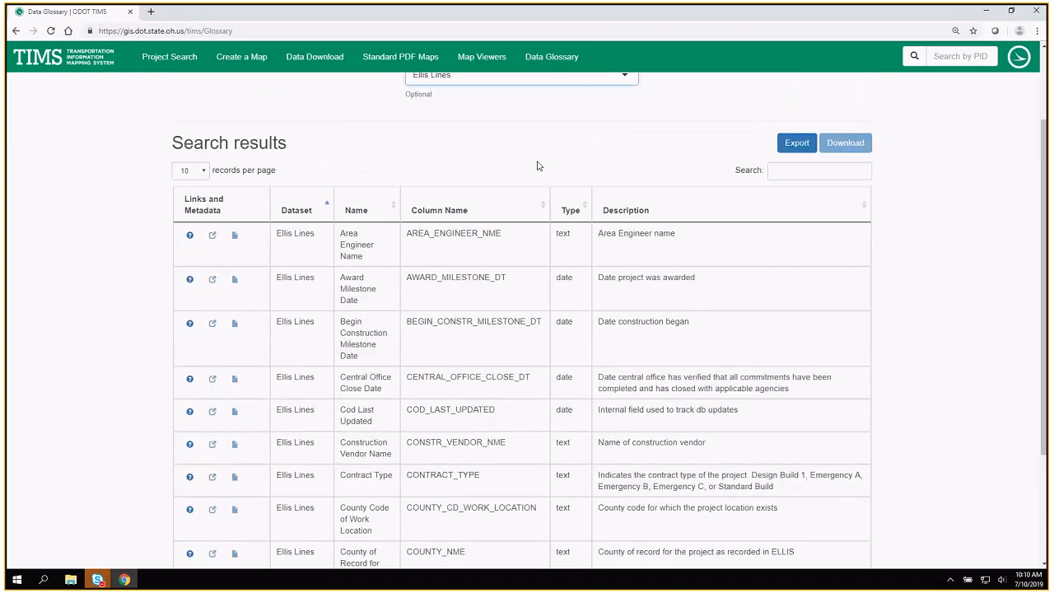
{"action": "left_click", "coordinate": [205, 173]}
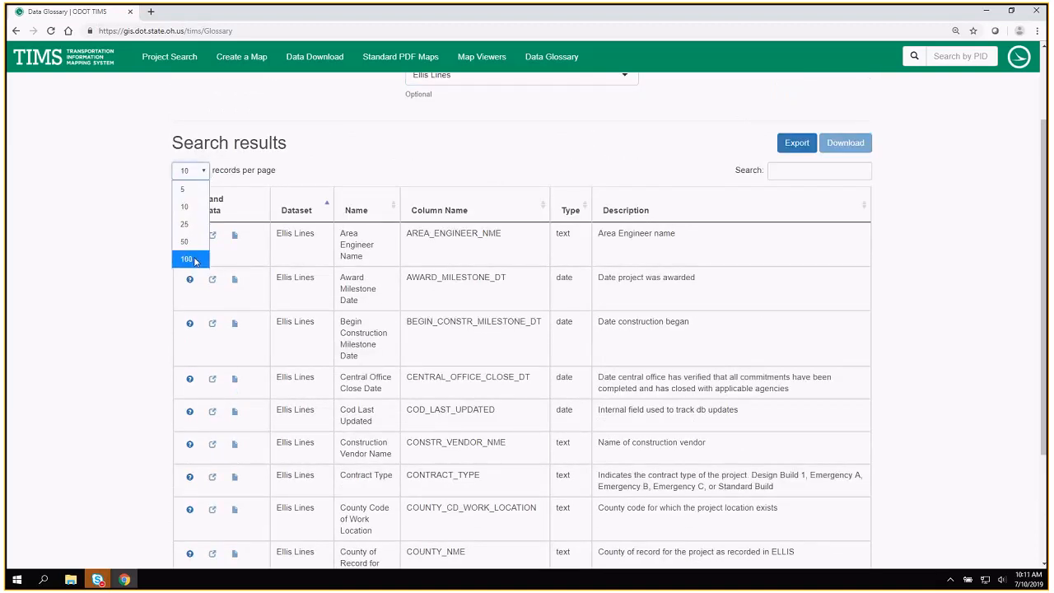
{"action": "left_click", "coordinate": [538, 123]}
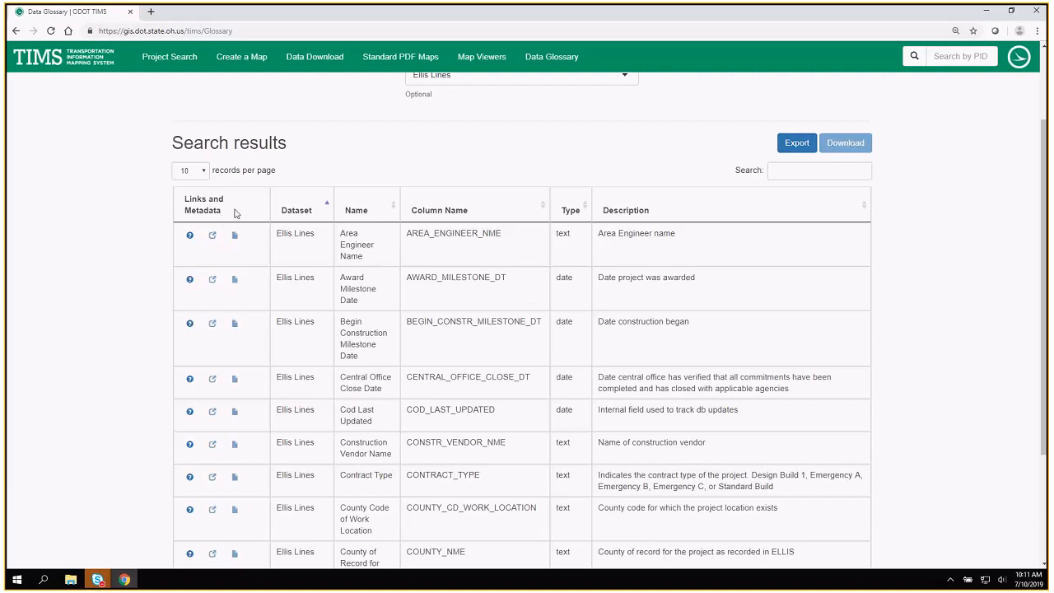
Check the description, refresh date and update cycle of the Ellis Lines dataset and of the Crash dataset.
{"action": "scroll", "coordinate": [369, 211], "scroll_direction": "up", "scroll_amount": 1}
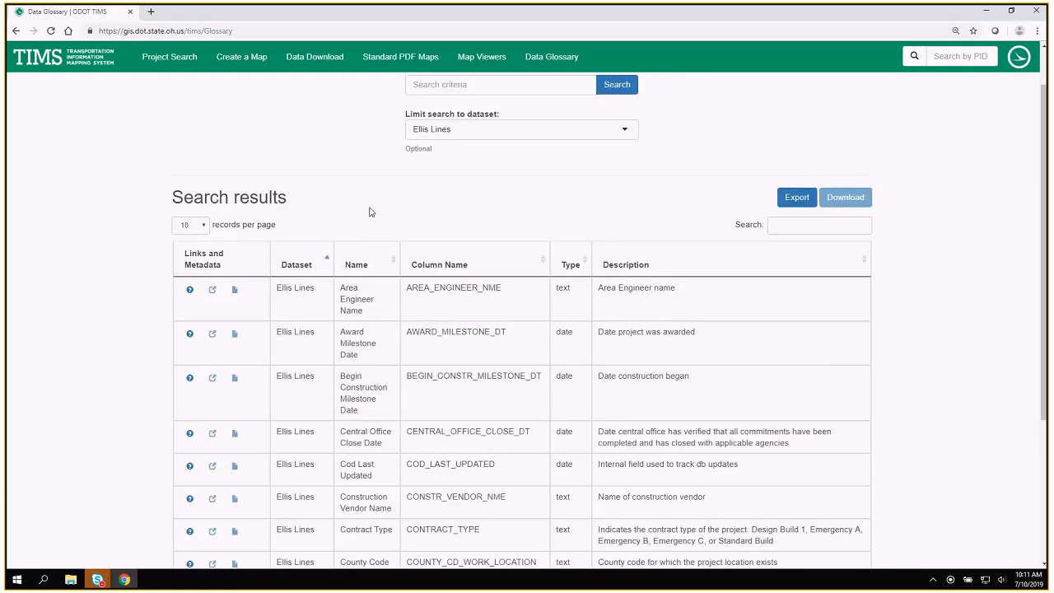
{"action": "mouse_move", "coordinate": [190, 297]}
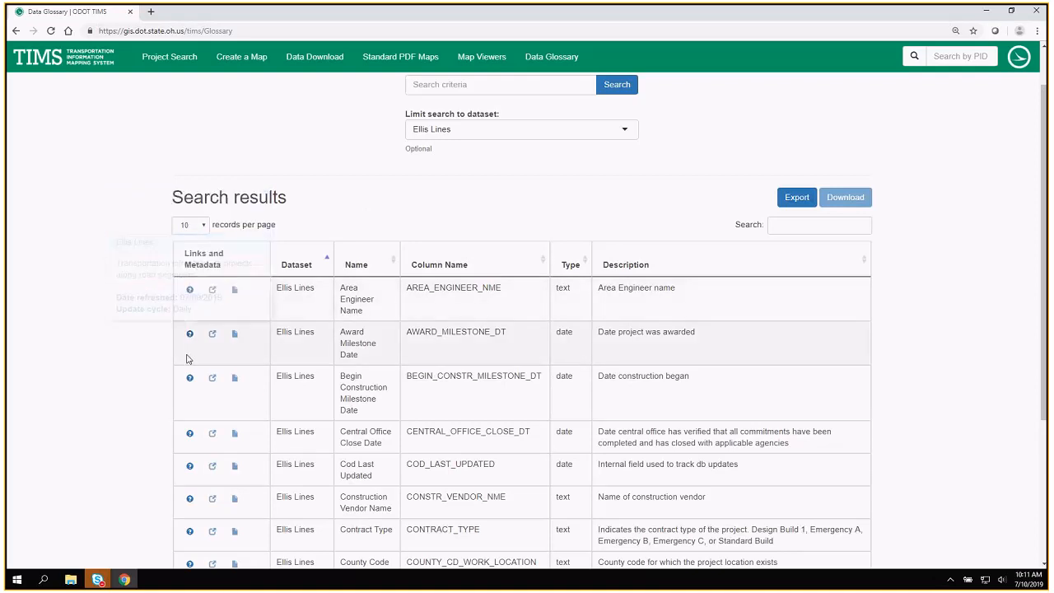
{"action": "mouse_move", "coordinate": [190, 379]}
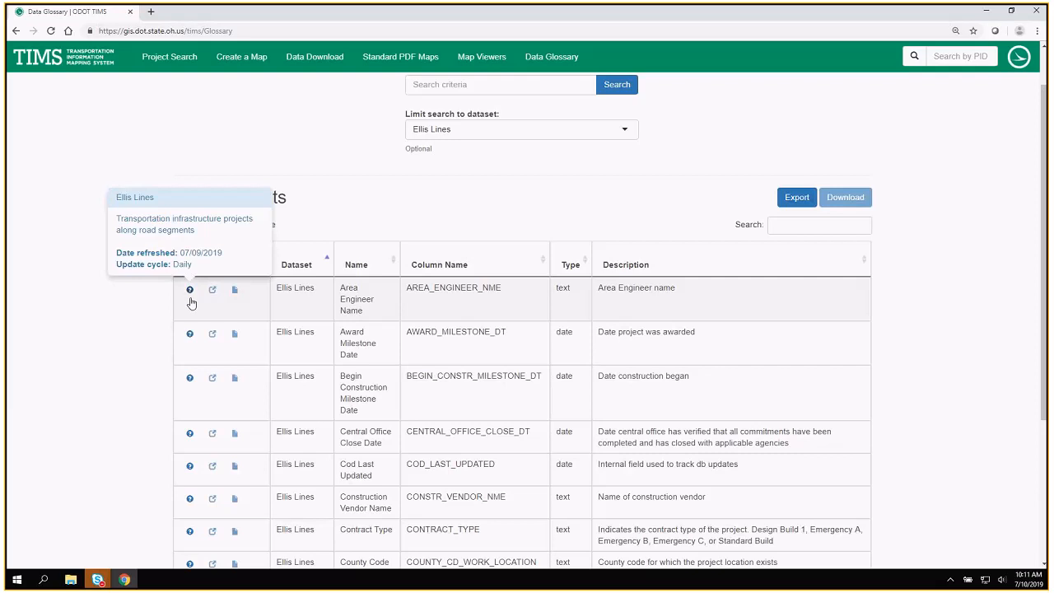
{"action": "left_click", "coordinate": [491, 132]}
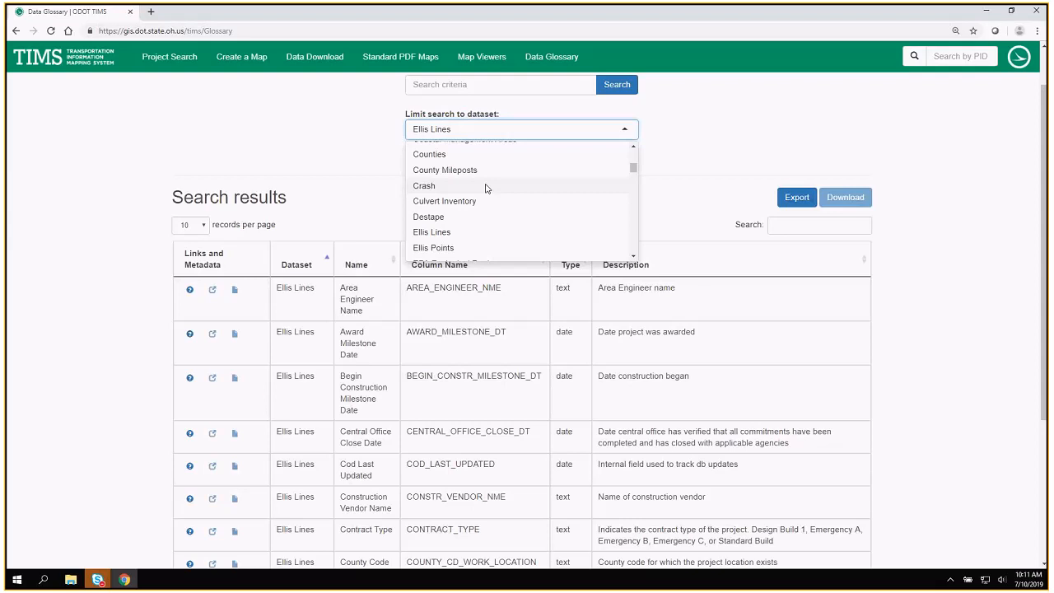
{"action": "left_click", "coordinate": [486, 186]}
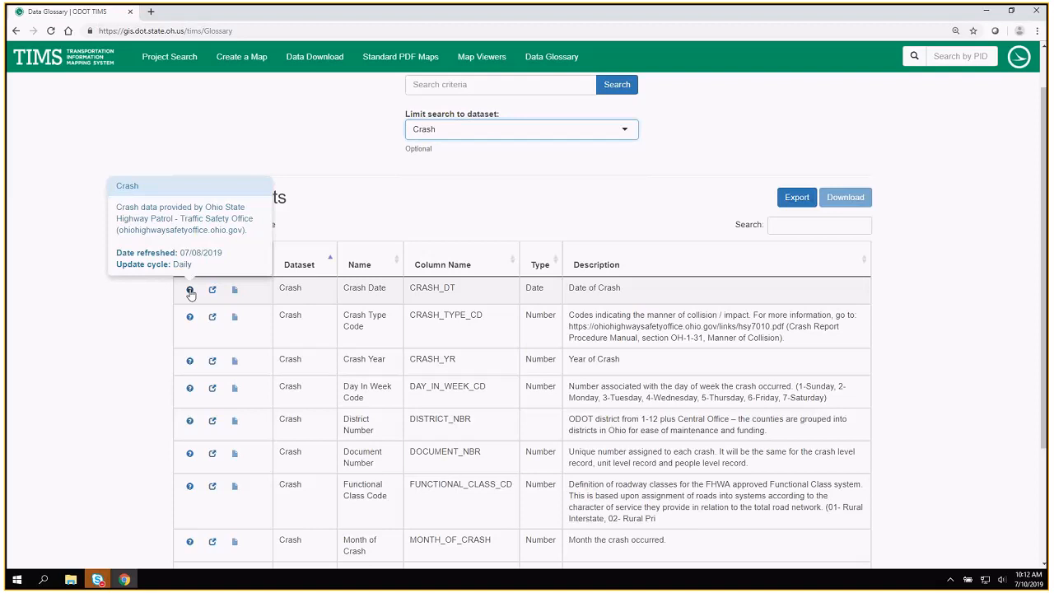
Switch the glossary's dataset limit to Road Inventory.
{"action": "left_click", "coordinate": [447, 131]}
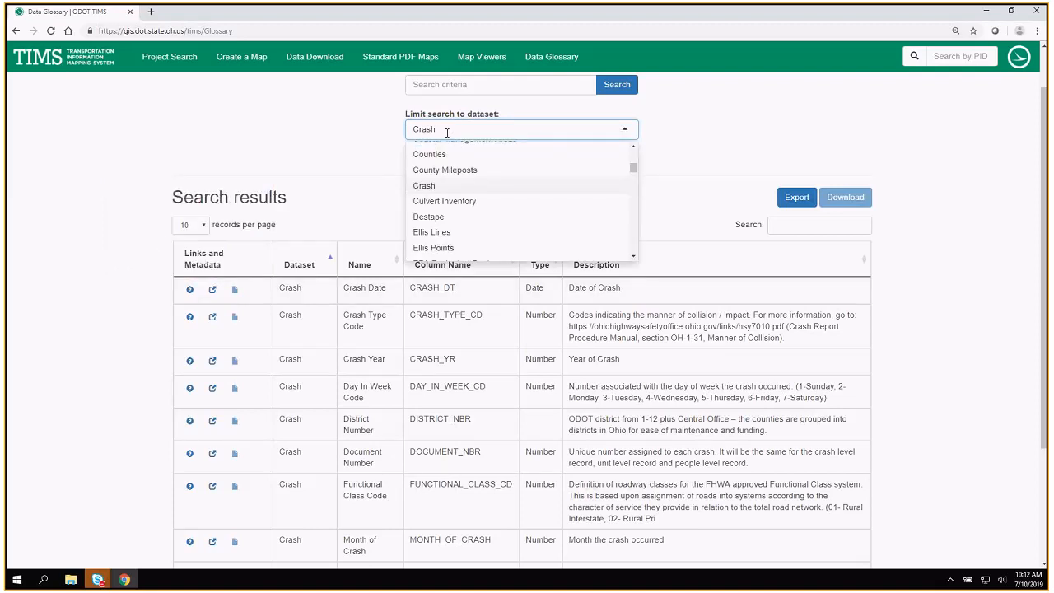
{"action": "type", "text": "ro"}
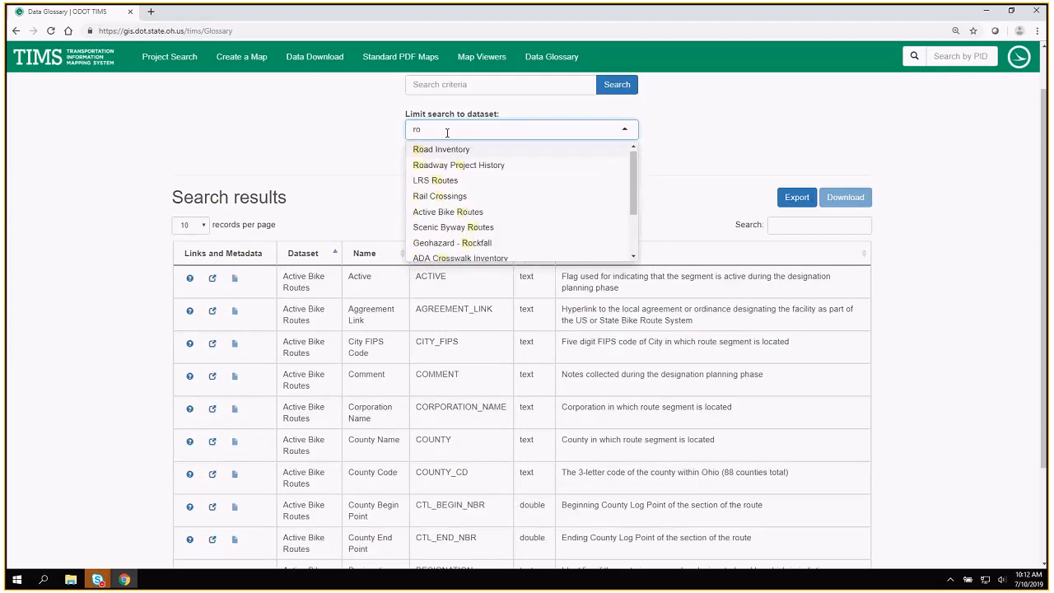
{"action": "left_click", "coordinate": [423, 152]}
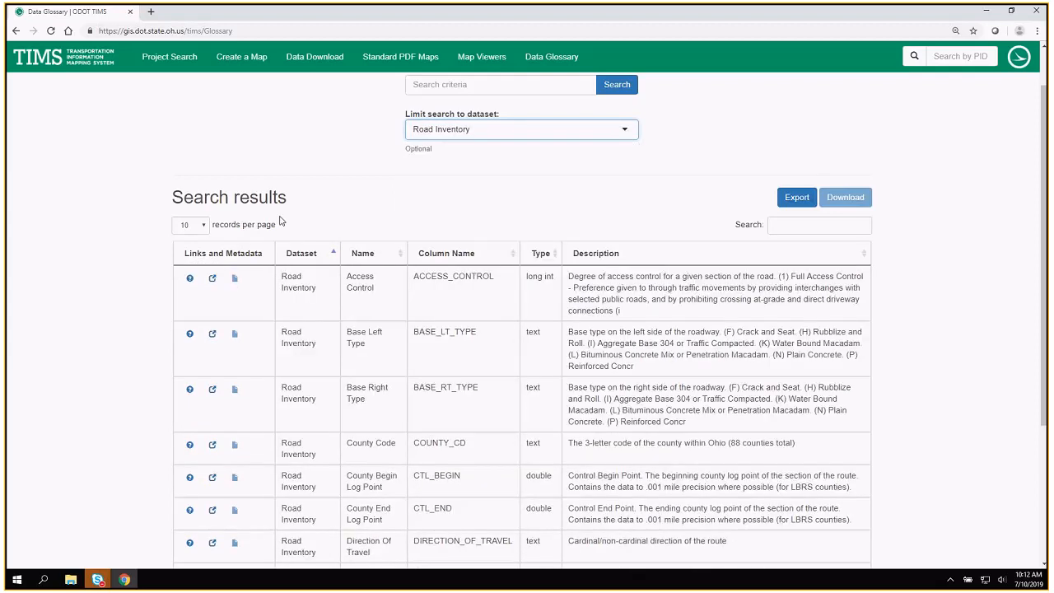
Open the additional information for Road Inventory in a new tab, view the Roadway Information Manual page and close it.
{"action": "left_click", "coordinate": [214, 284]}
{"action": "right_click", "coordinate": [214, 284]}
{"action": "left_click", "coordinate": [247, 294]}
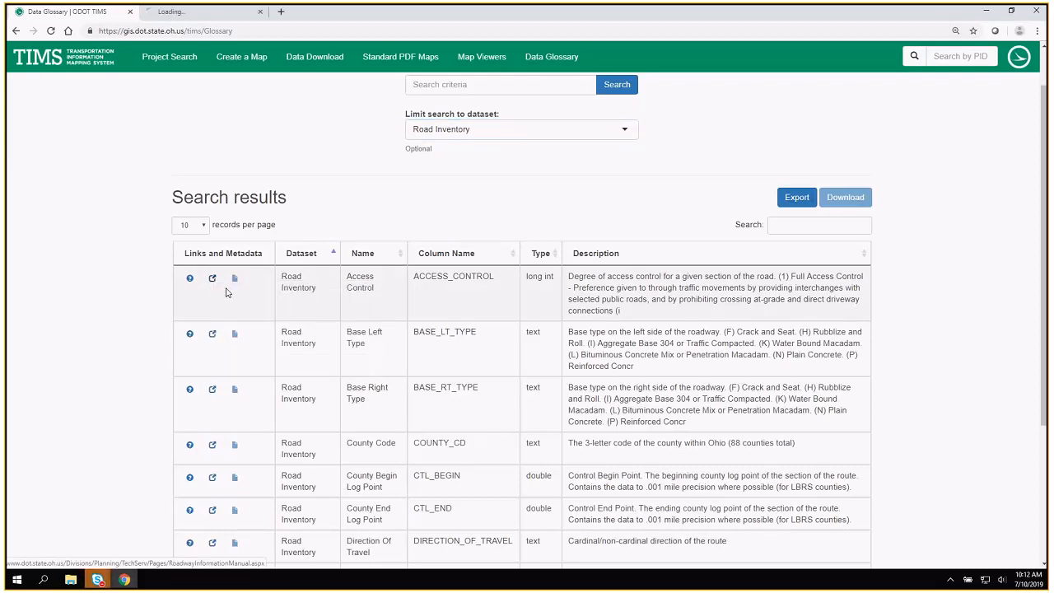
{"action": "left_click", "coordinate": [218, 13]}
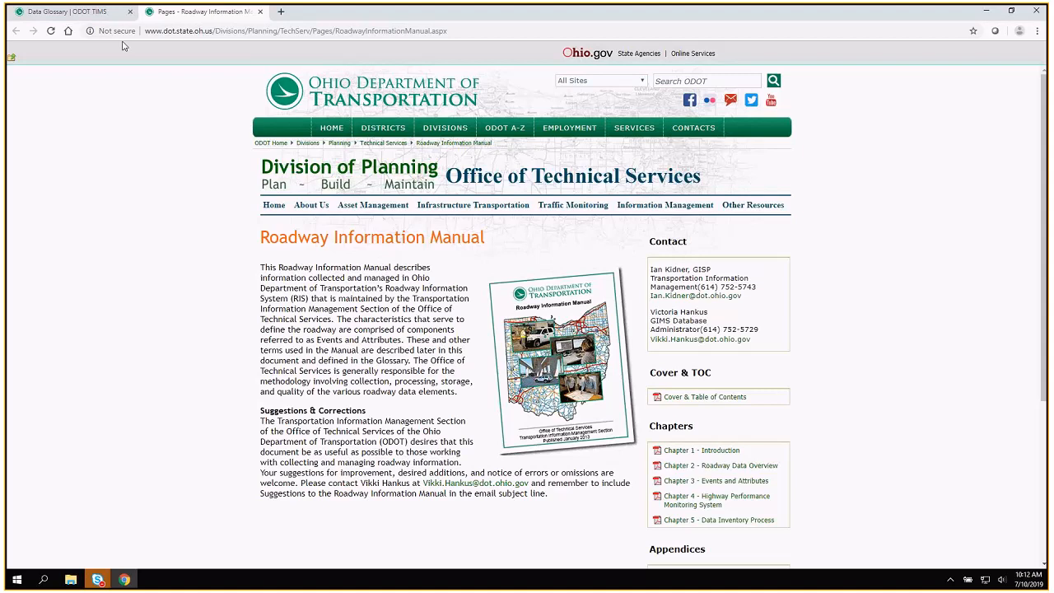
{"action": "key", "text": "ctrl+w"}
Switch the glossary's dataset limit to Culvert Inventory.
{"action": "left_click", "coordinate": [485, 130]}
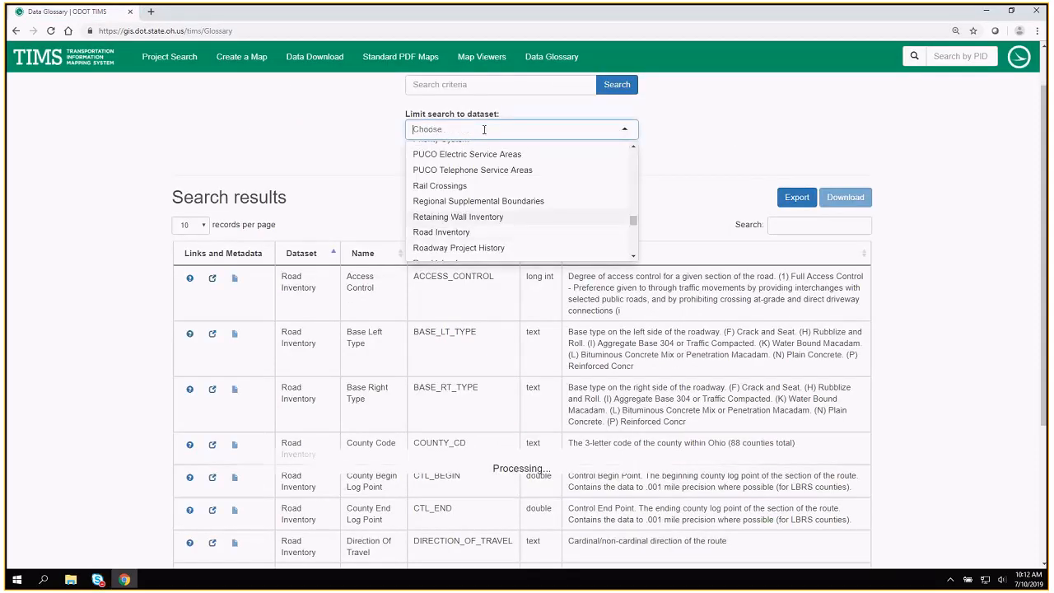
{"action": "type", "text": "v"}
{"action": "key", "text": "BackSpace"}
{"action": "type", "text": "culver"}
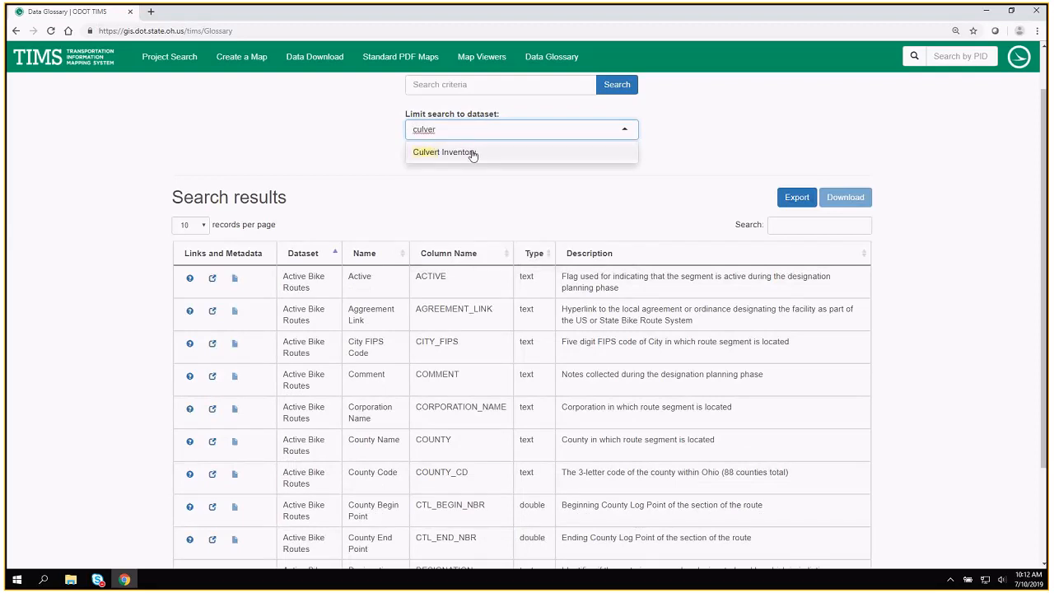
{"action": "left_click", "coordinate": [472, 152]}
Open the additional information for Culvert Inventory in a new tab, review the Culvert Management page and close it.
{"action": "right_click", "coordinate": [212, 290]}
{"action": "left_click", "coordinate": [237, 304]}
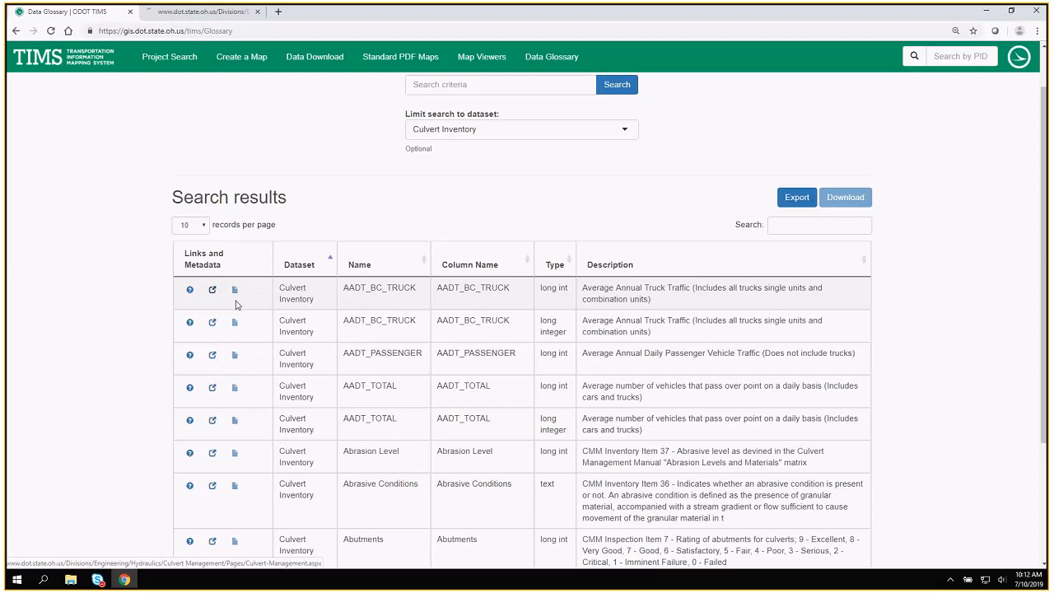
{"action": "left_click", "coordinate": [202, 11]}
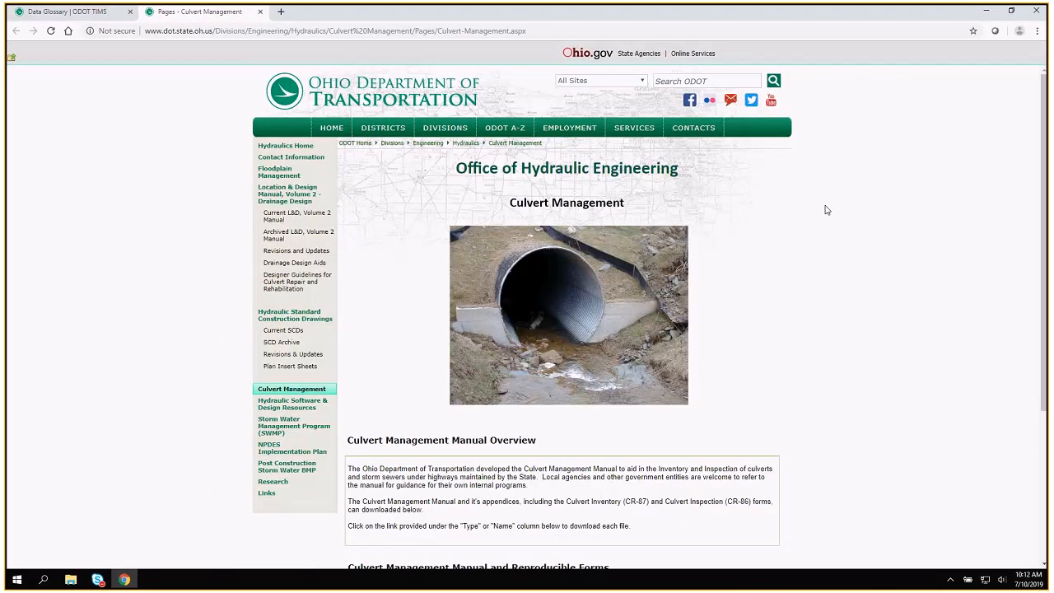
{"action": "scroll", "coordinate": [805, 189], "scroll_direction": "down", "scroll_amount": 1}
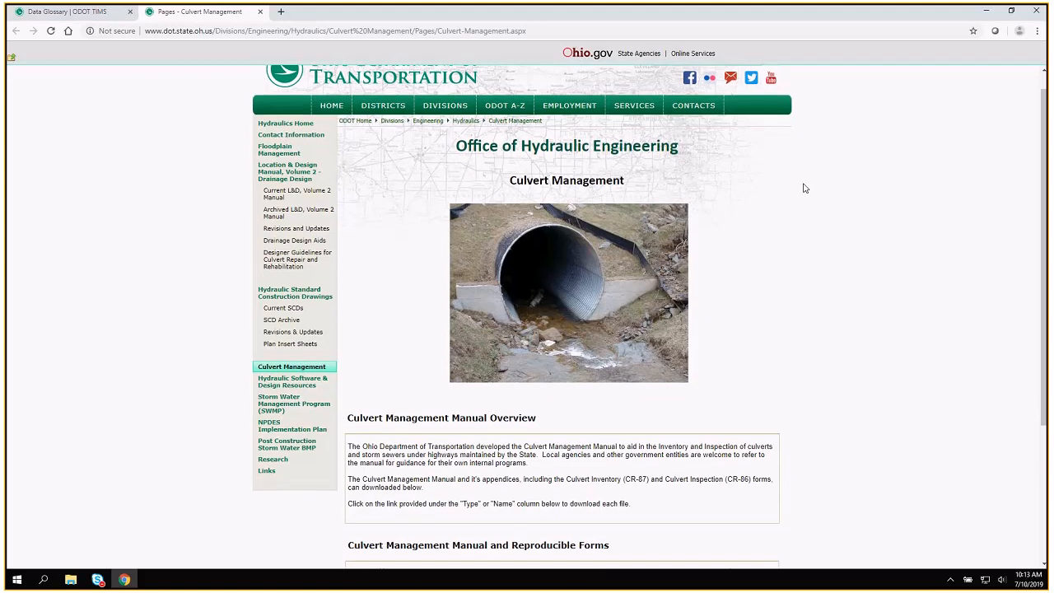
{"action": "scroll", "coordinate": [805, 189], "scroll_direction": "up", "scroll_amount": 1}
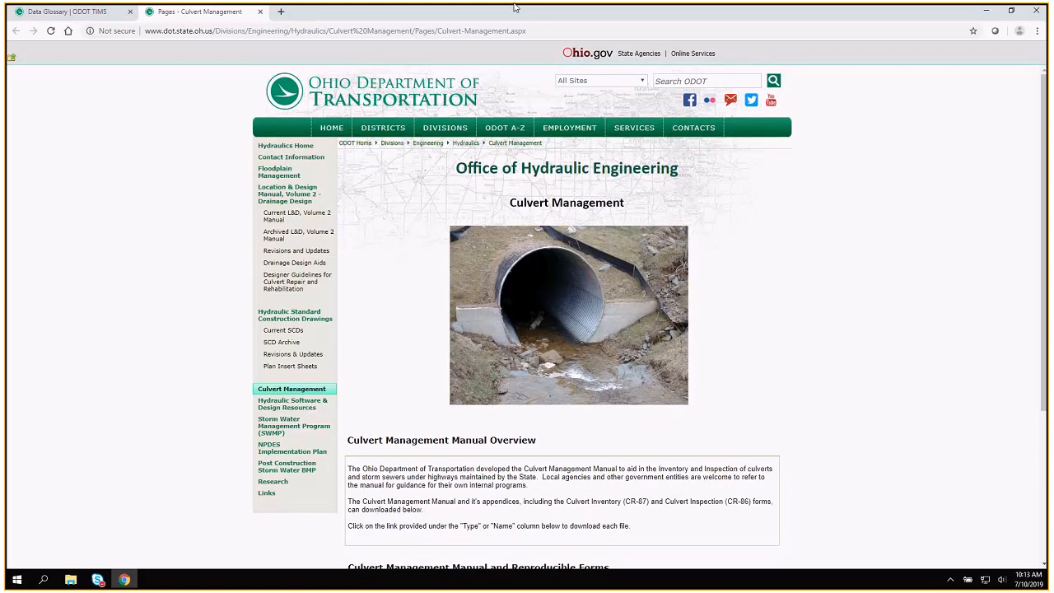
{"action": "left_click", "coordinate": [259, 12]}
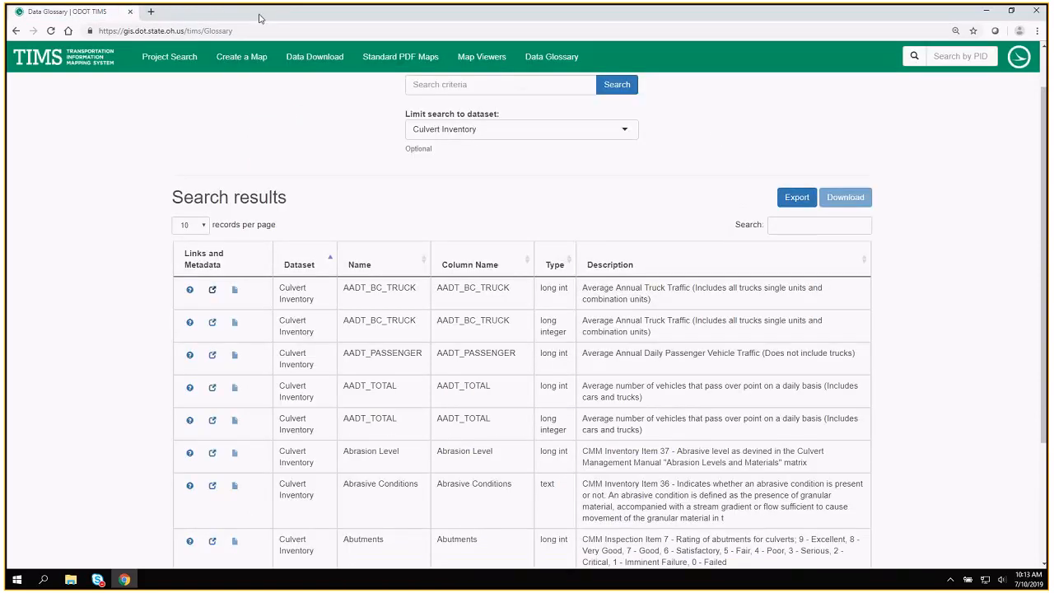
Return to the TIMS home page and open the Contact page.
{"action": "scroll", "coordinate": [852, 121], "scroll_direction": "up", "scroll_amount": 1}
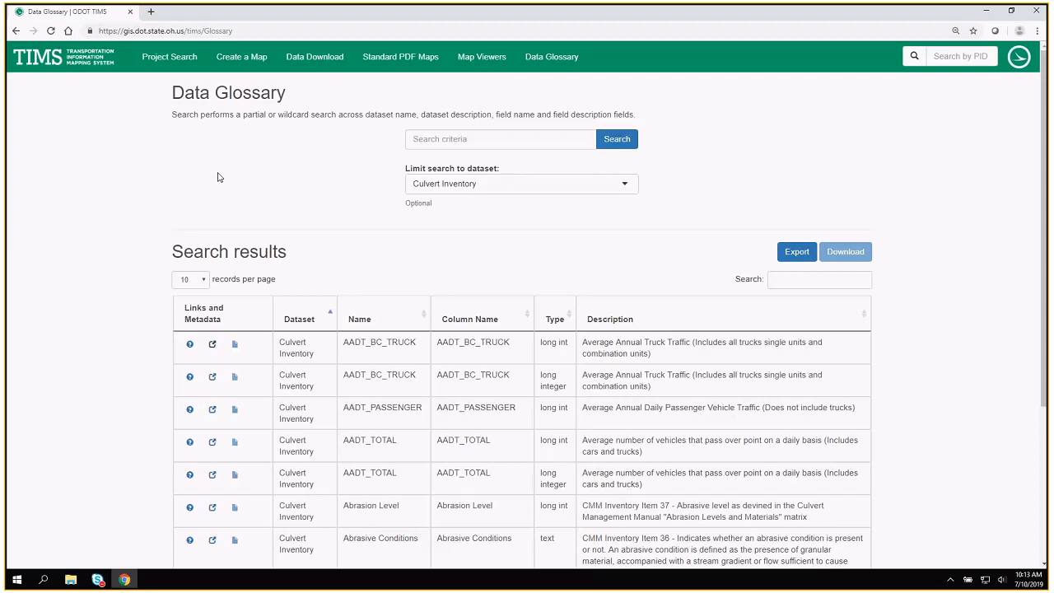
{"action": "left_click", "coordinate": [49, 60]}
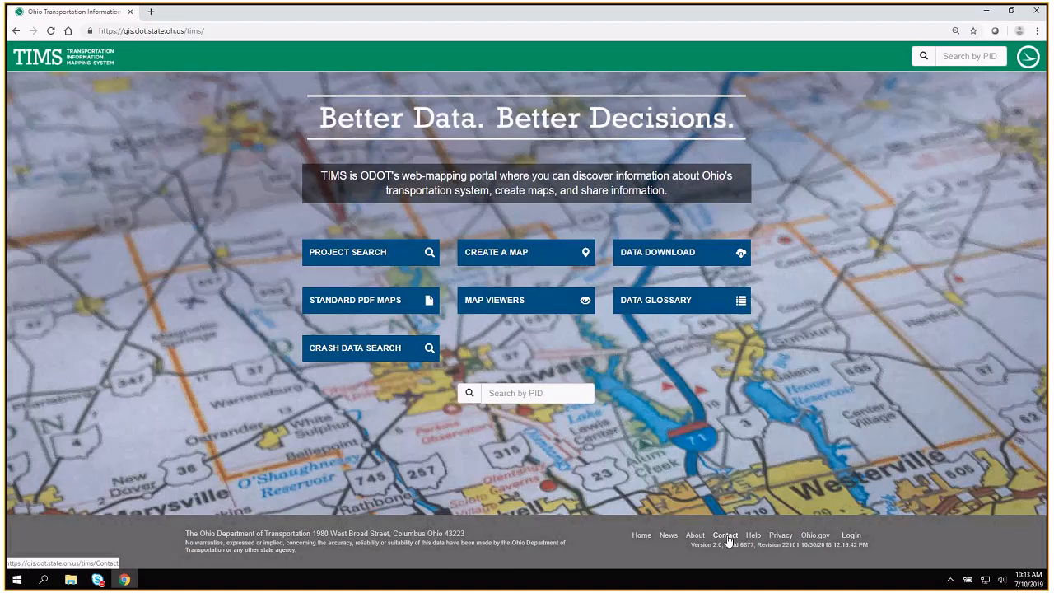
{"action": "left_click", "coordinate": [726, 537]}
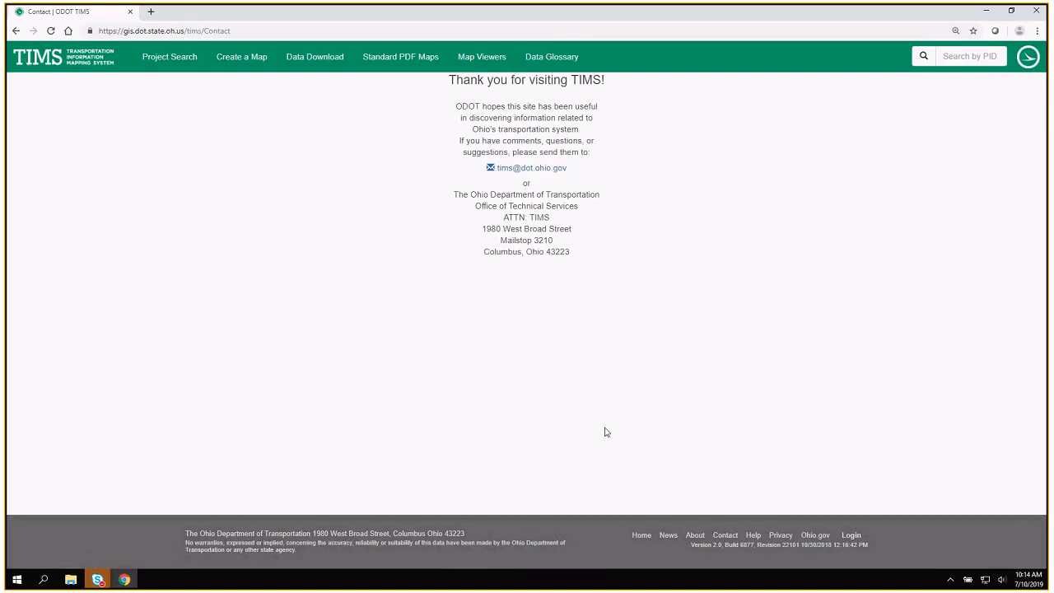
Open the TIMS user guide from the Help link, look through its cover and technical support pages, and close it.
{"action": "left_click", "coordinate": [753, 536]}
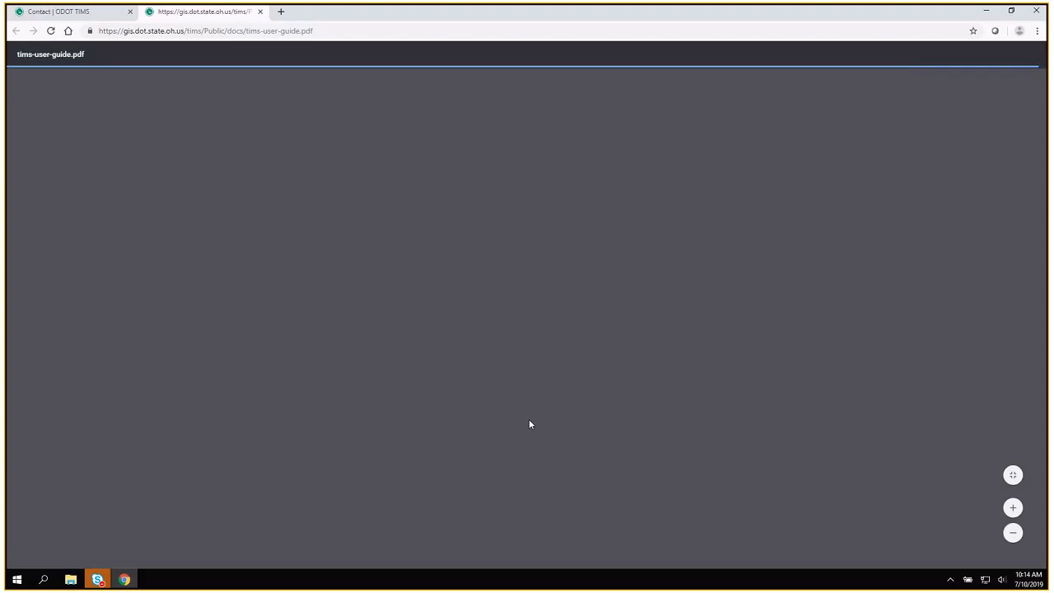
{"action": "scroll", "coordinate": [530, 423], "scroll_direction": "down", "scroll_amount": 2}
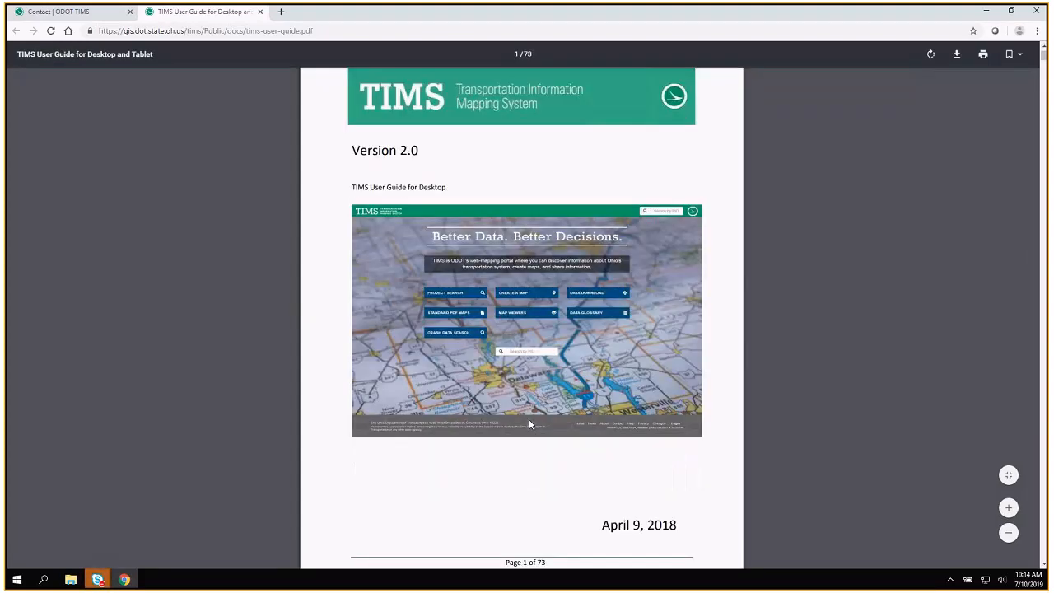
{"action": "scroll", "coordinate": [530, 424], "scroll_direction": "down", "scroll_amount": 1}
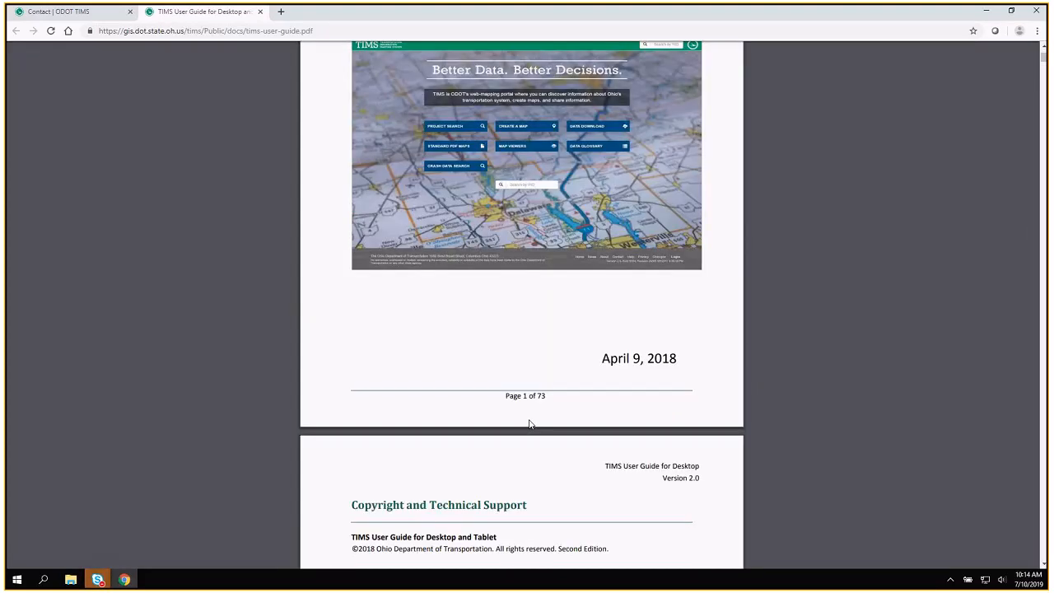
{"action": "scroll", "coordinate": [529, 424], "scroll_direction": "down", "scroll_amount": 1}
{"action": "scroll", "coordinate": [529, 424], "scroll_direction": "down", "scroll_amount": 3}
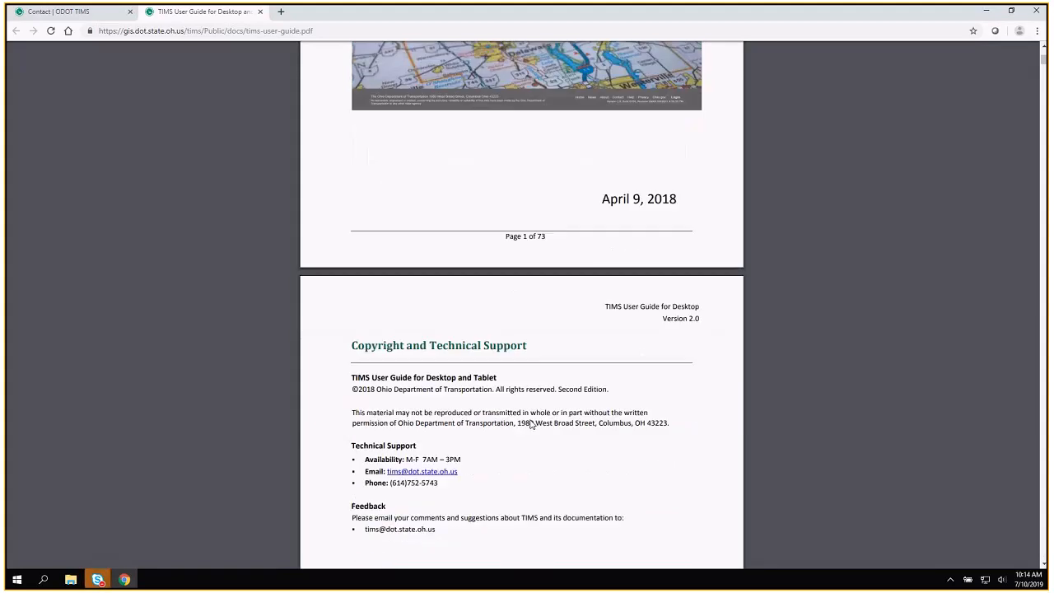
{"action": "scroll", "coordinate": [531, 425], "scroll_direction": "up", "scroll_amount": 4}
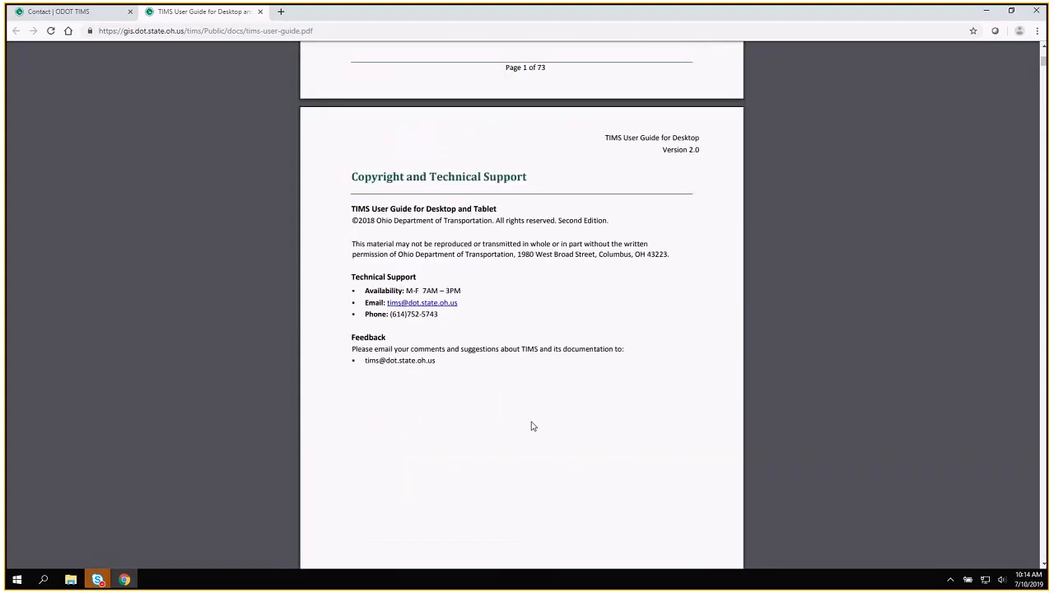
{"action": "scroll", "coordinate": [532, 425], "scroll_direction": "up", "scroll_amount": 4}
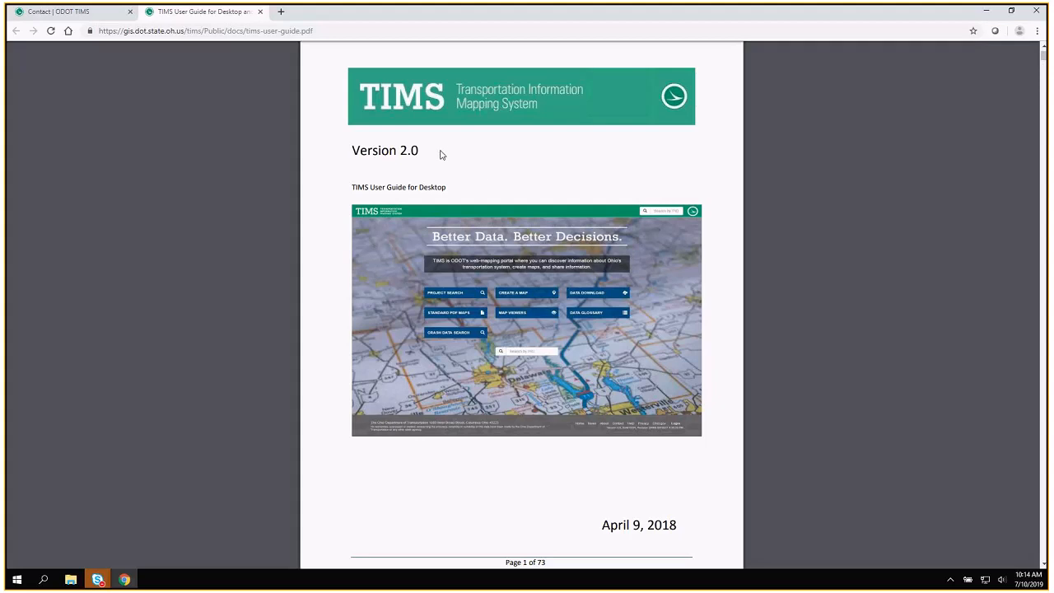
{"action": "scroll", "coordinate": [442, 152], "scroll_direction": "up", "scroll_amount": 1}
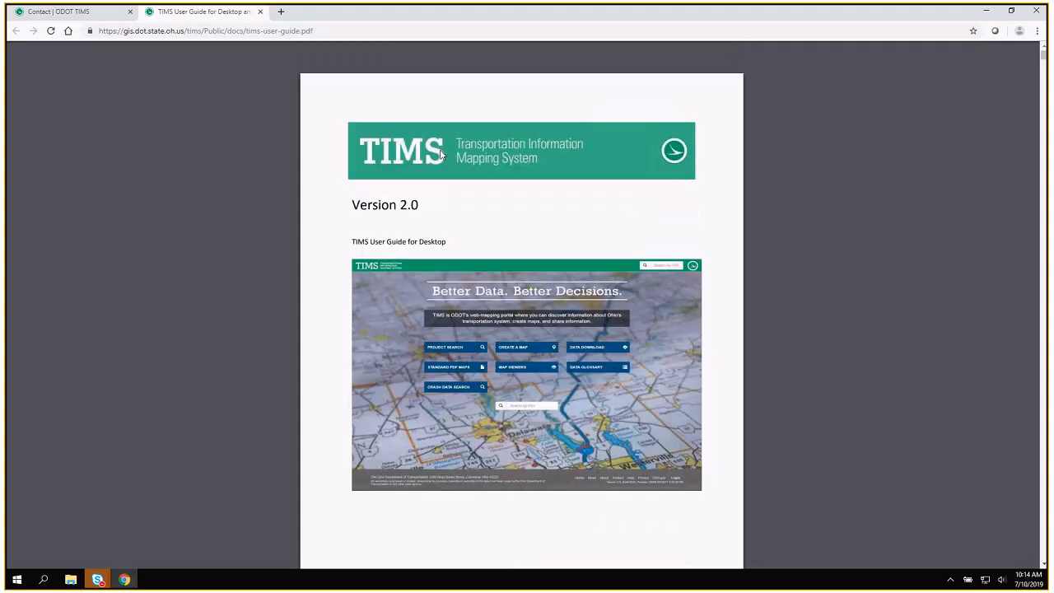
{"action": "left_click", "coordinate": [258, 12]}
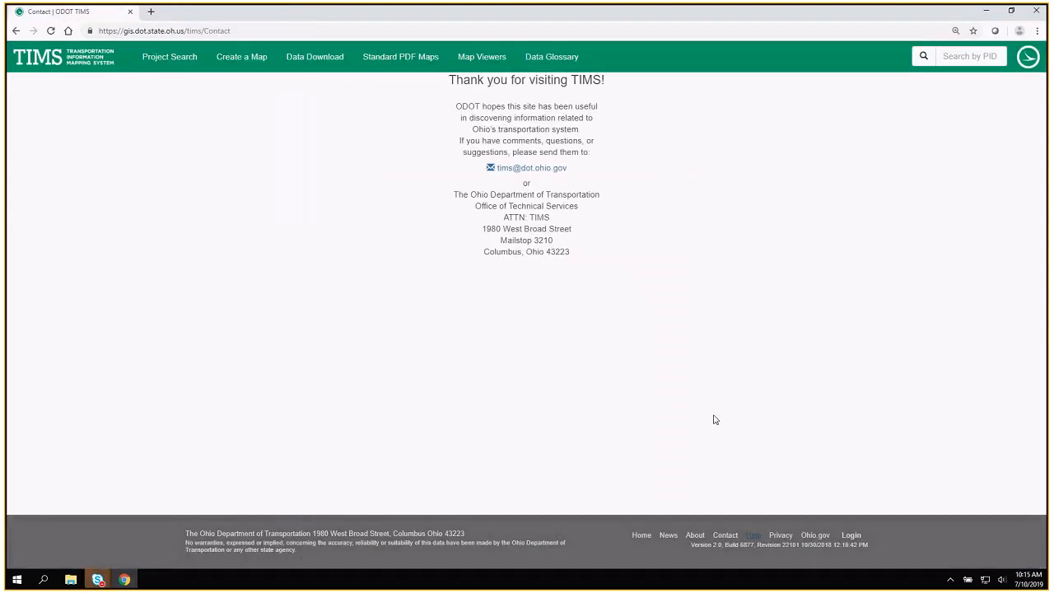
View the upcoming TIMS trainings on the News page and return to the TIMS home page.
{"action": "left_click", "coordinate": [668, 536]}
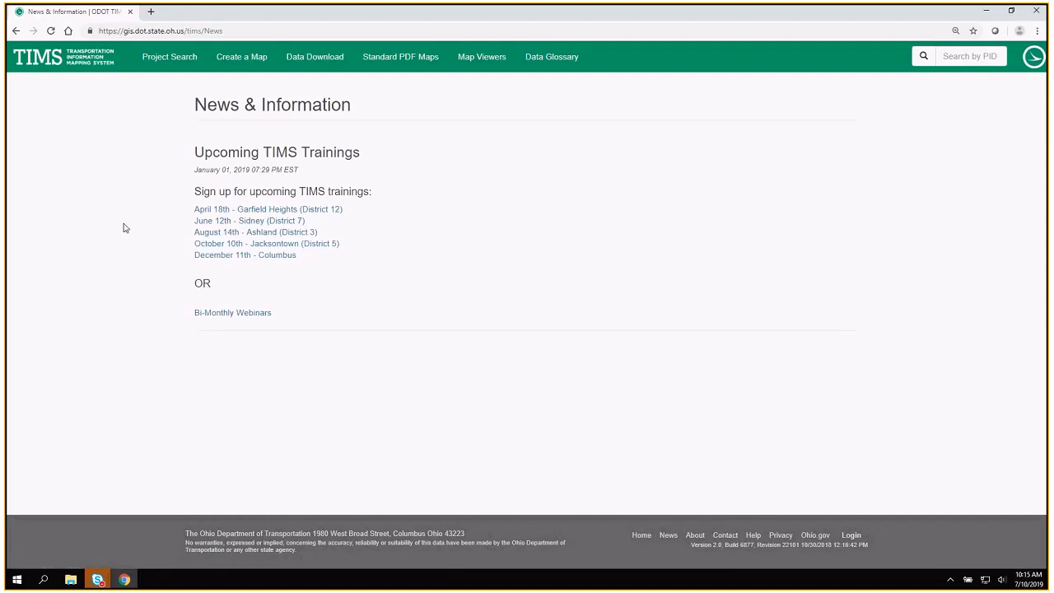
{"action": "left_click", "coordinate": [68, 61]}
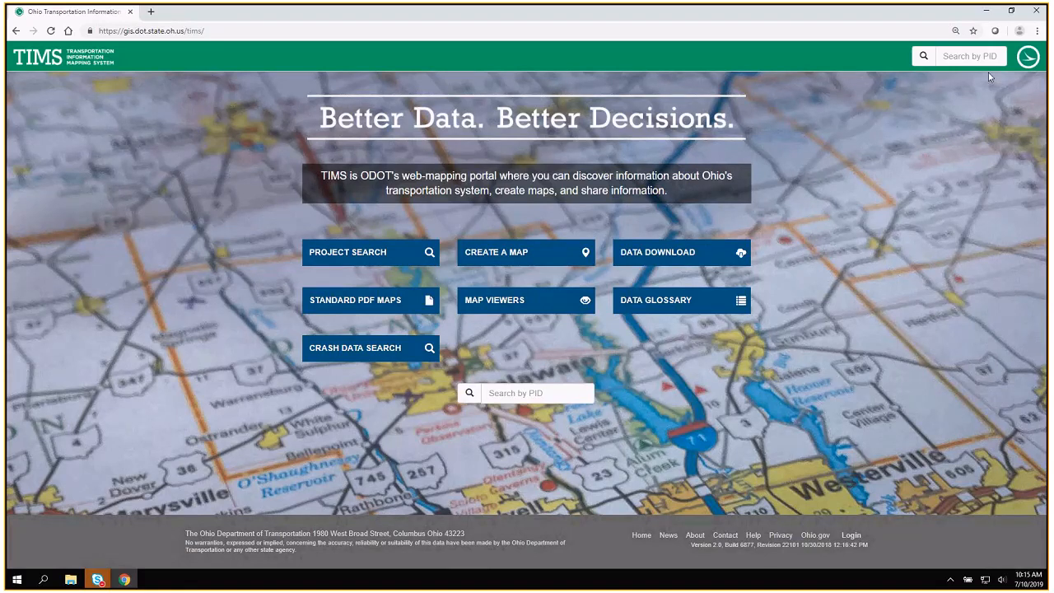
Search for the transportation project with PID 105547.
{"action": "left_click", "coordinate": [947, 55]}
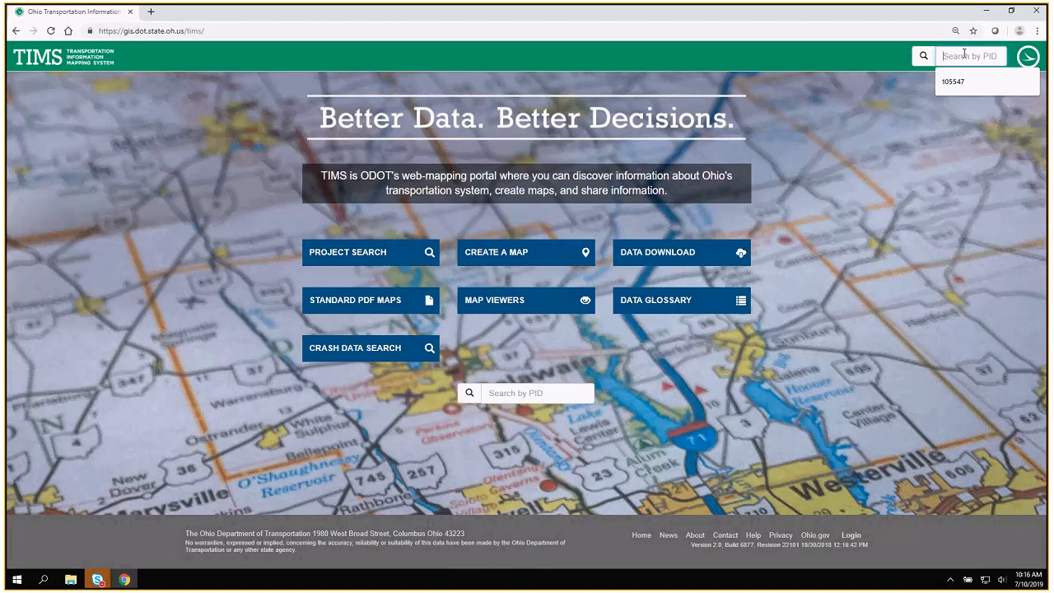
{"action": "type", "text": "105547"}
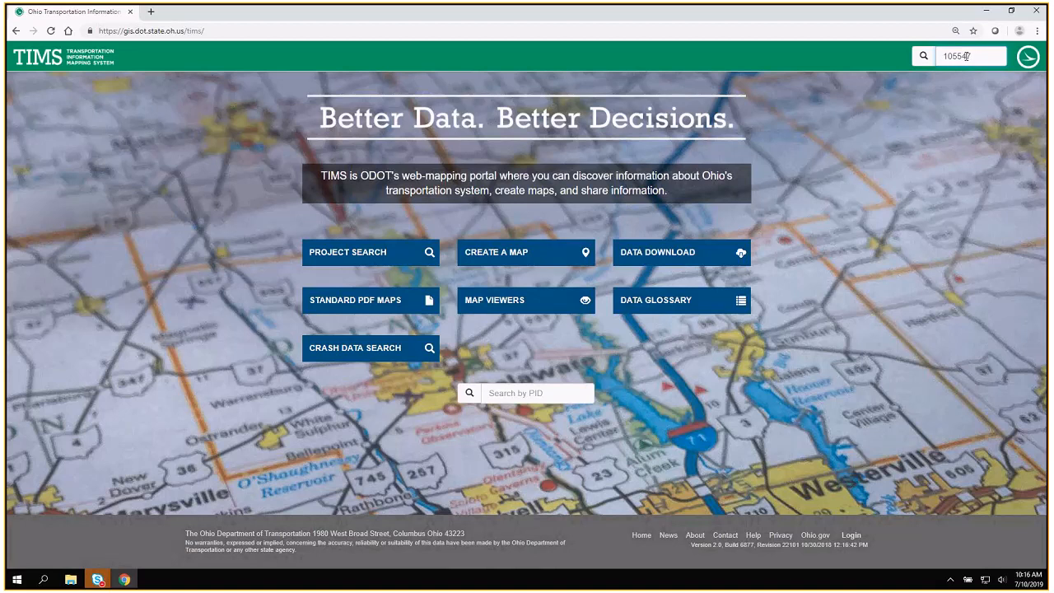
{"action": "key", "text": "Return"}
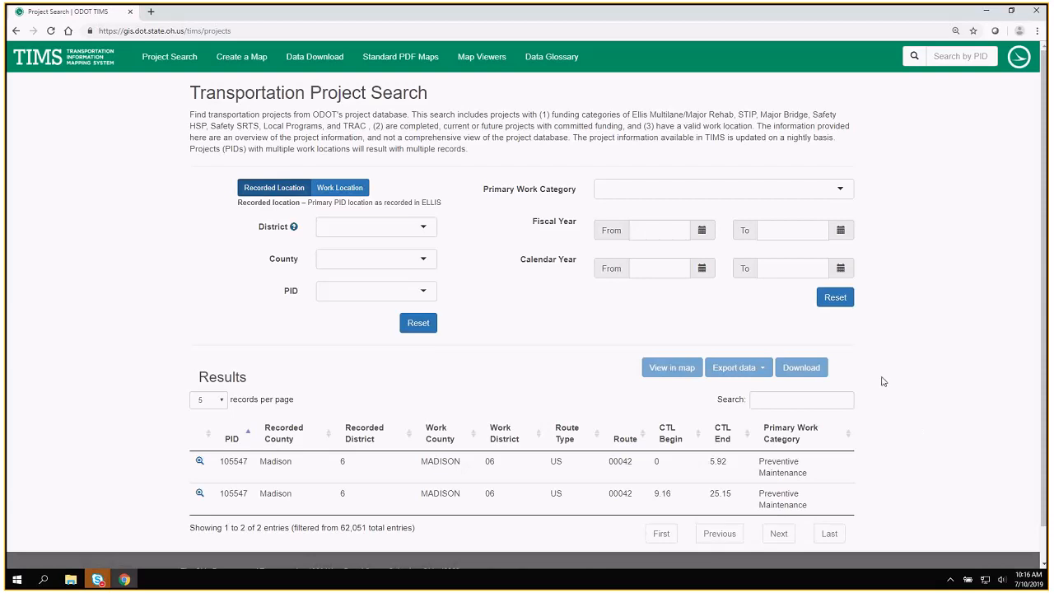
Highlight the total entries figure below the results and select each of the two Madison County records in turn.
{"action": "left_click_drag", "start_coordinate": [336, 528], "coordinate": [414, 530]}
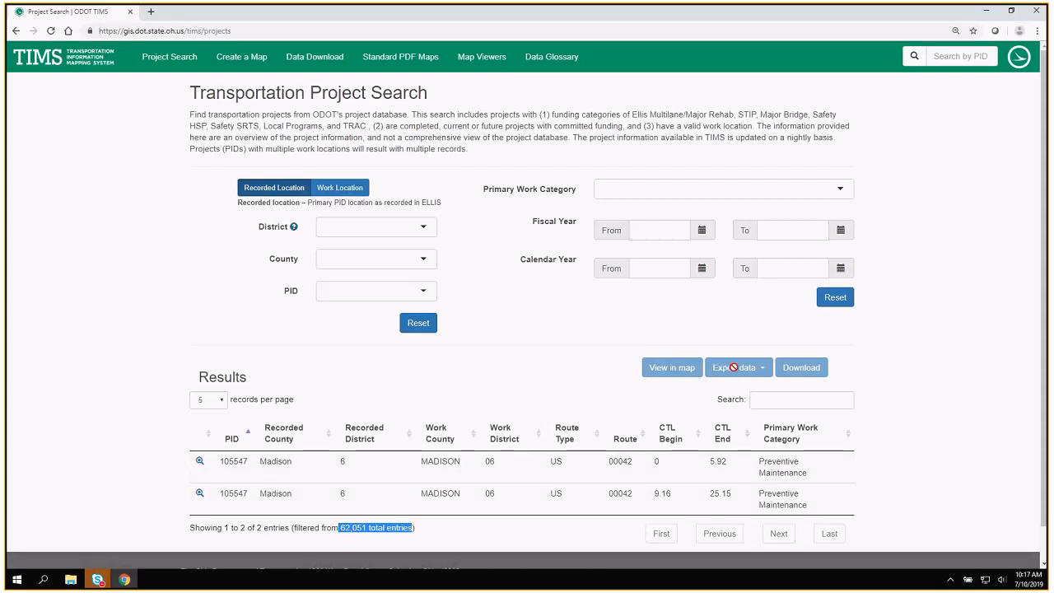
{"action": "left_click", "coordinate": [583, 463]}
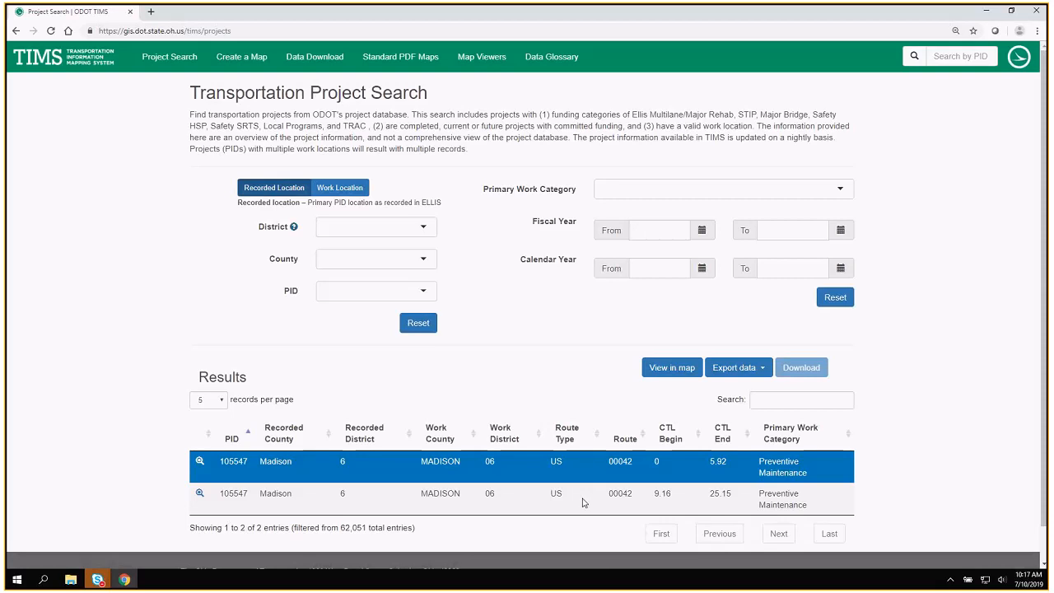
{"action": "left_click", "coordinate": [580, 500]}
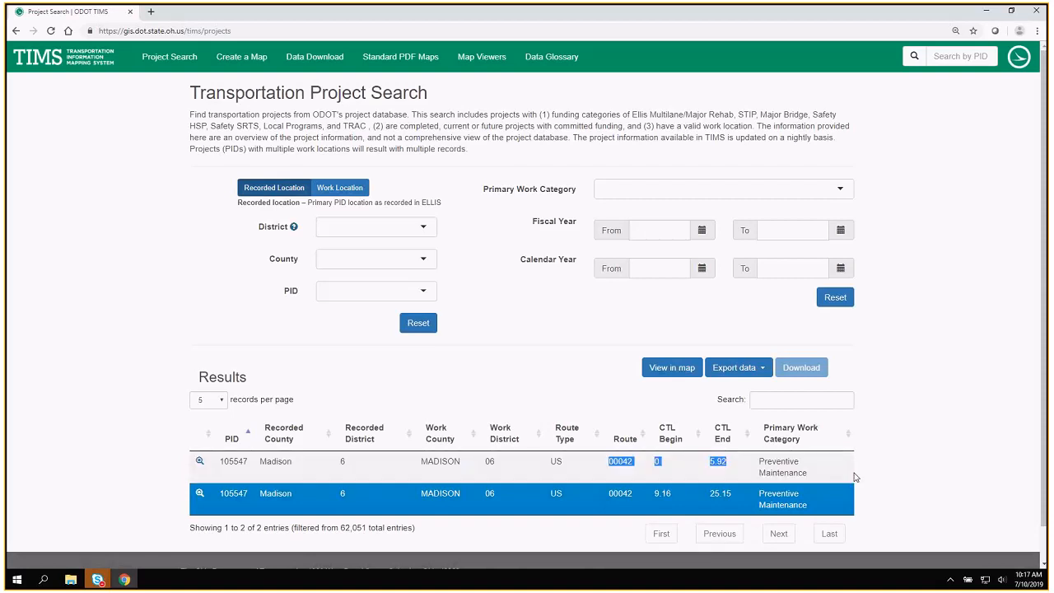
Open the details of the first result, the Route 00042 section from 0 to 5.92, in a new tab and switch to it.
{"action": "right_click", "coordinate": [200, 461]}
{"action": "left_click", "coordinate": [247, 466]}
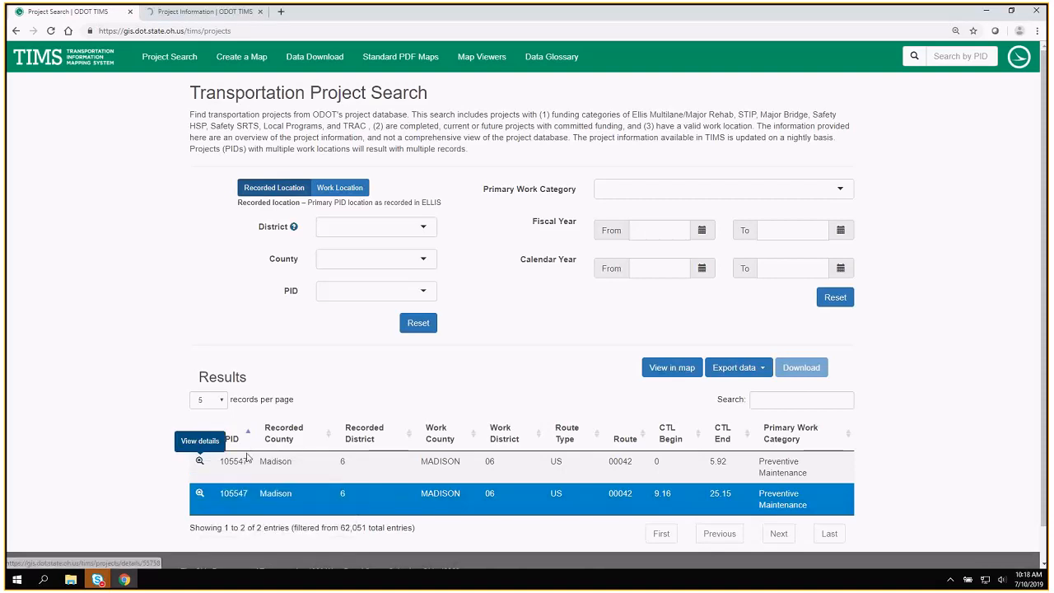
{"action": "left_click", "coordinate": [191, 11]}
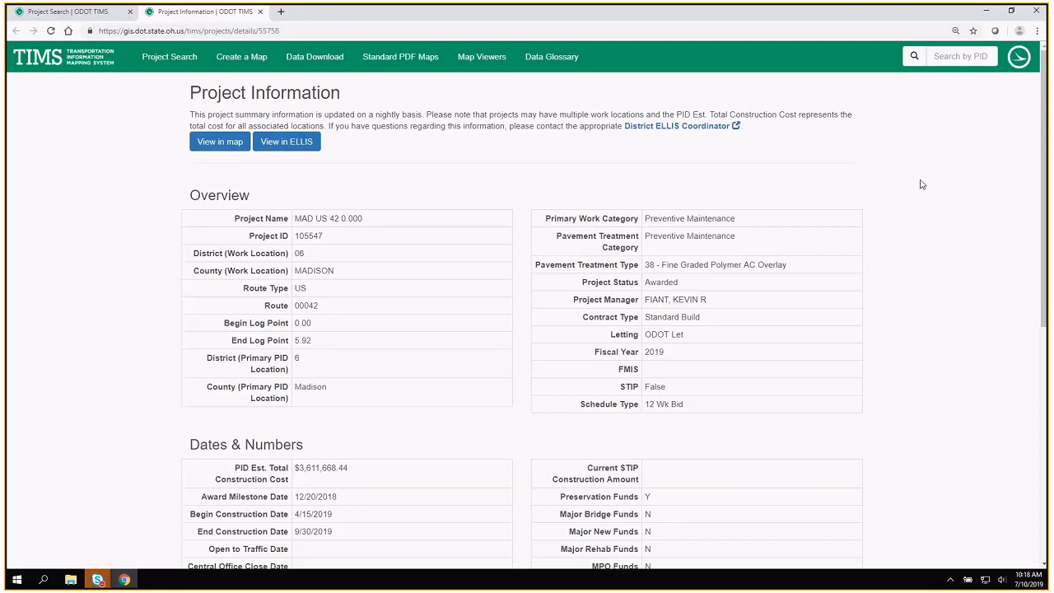
Review the project information through the Additional Information section, highlighting the pavement treatment category and type.
{"action": "scroll", "coordinate": [923, 184], "scroll_direction": "down", "scroll_amount": 1}
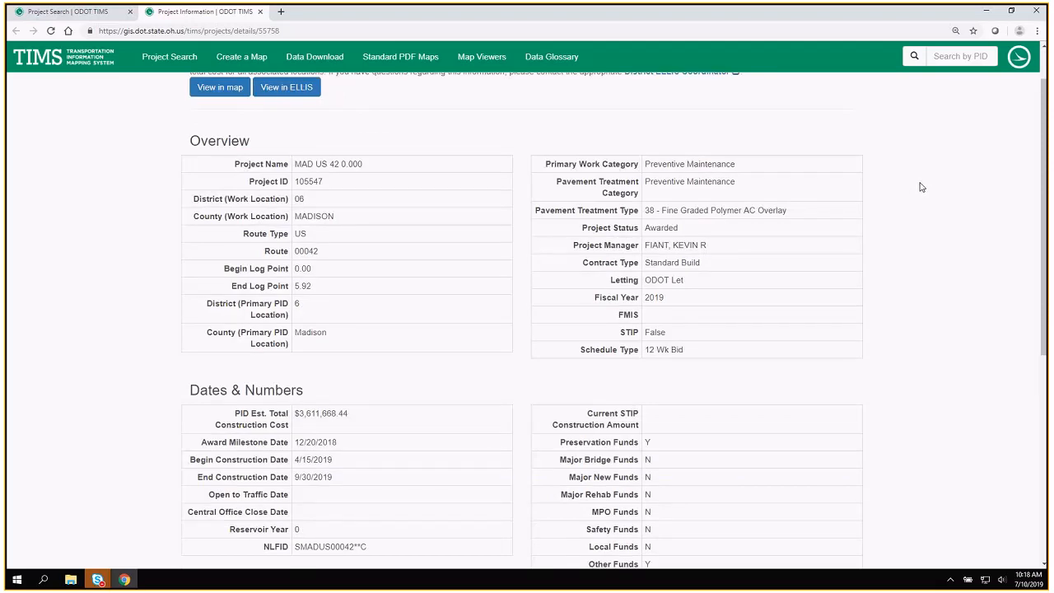
{"action": "scroll", "coordinate": [922, 187], "scroll_direction": "down", "scroll_amount": 1}
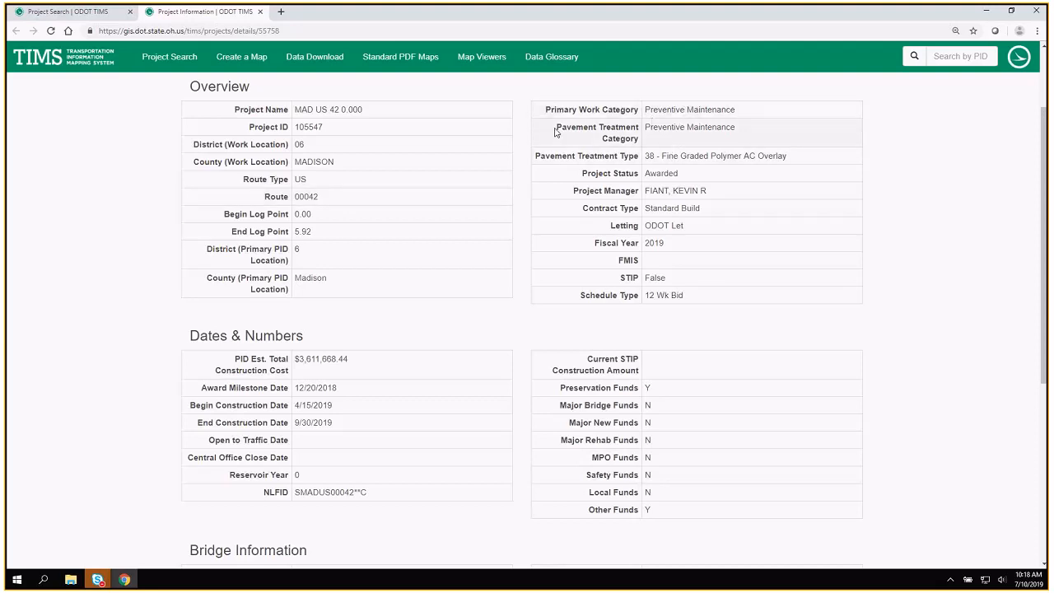
{"action": "left_click_drag", "start_coordinate": [556, 128], "coordinate": [798, 160]}
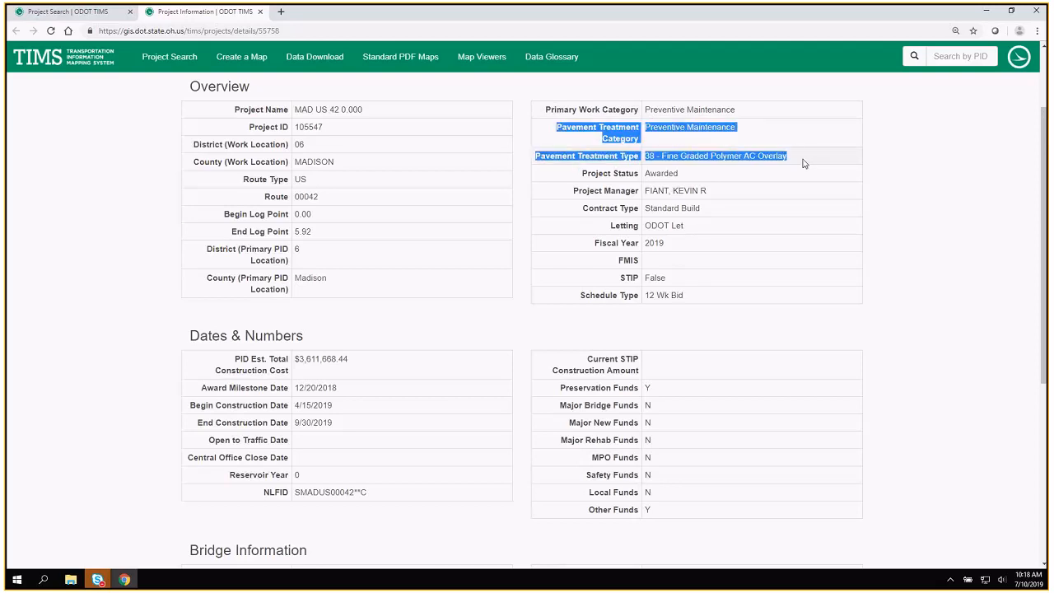
{"action": "left_click", "coordinate": [947, 226]}
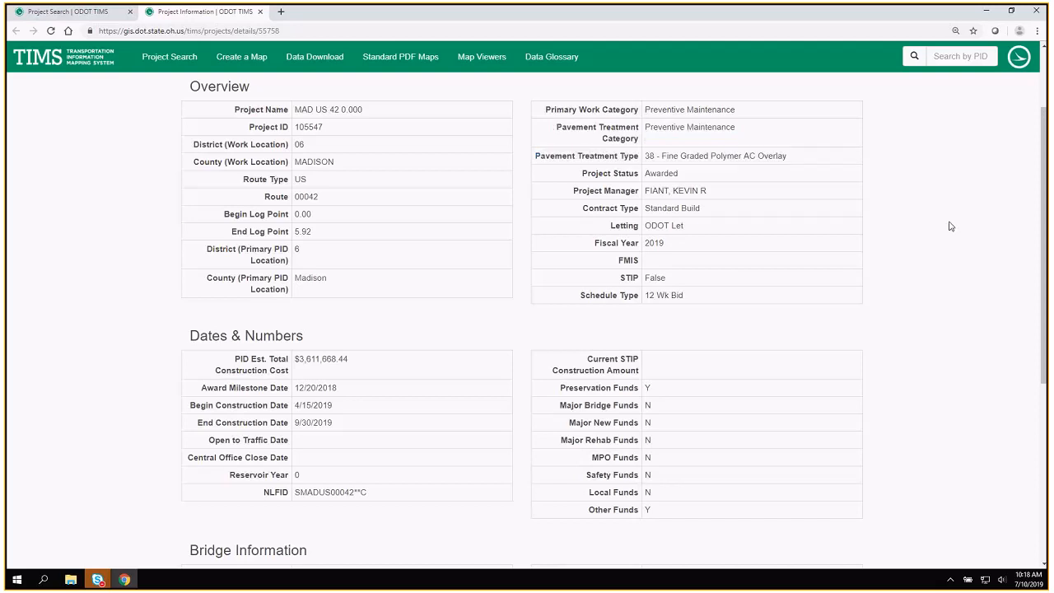
{"action": "scroll", "coordinate": [947, 225], "scroll_direction": "down", "scroll_amount": 2}
{"action": "scroll", "coordinate": [946, 223], "scroll_direction": "down", "scroll_amount": 1}
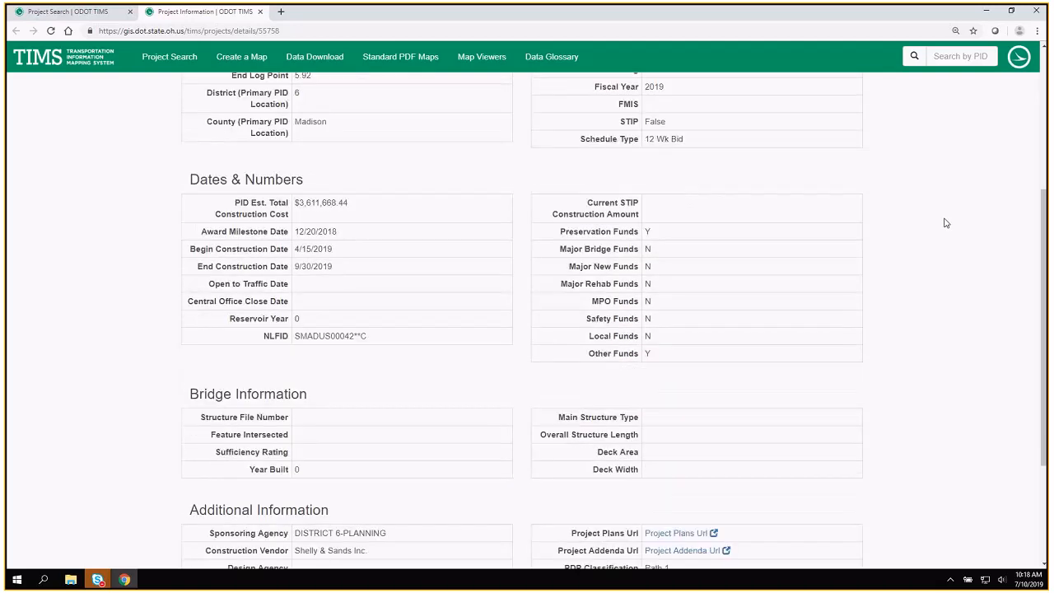
{"action": "scroll", "coordinate": [360, 274], "scroll_direction": "down", "scroll_amount": 3}
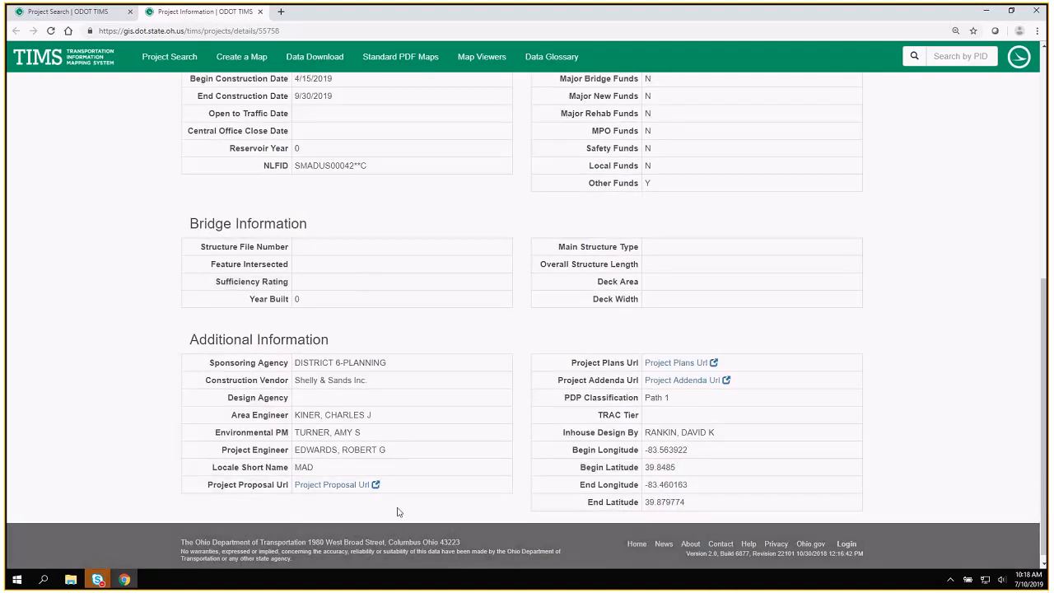
Open the Project Plans Url in a new tab and switch to its document search results.
{"action": "right_click", "coordinate": [671, 363]}
{"action": "left_click", "coordinate": [692, 368]}
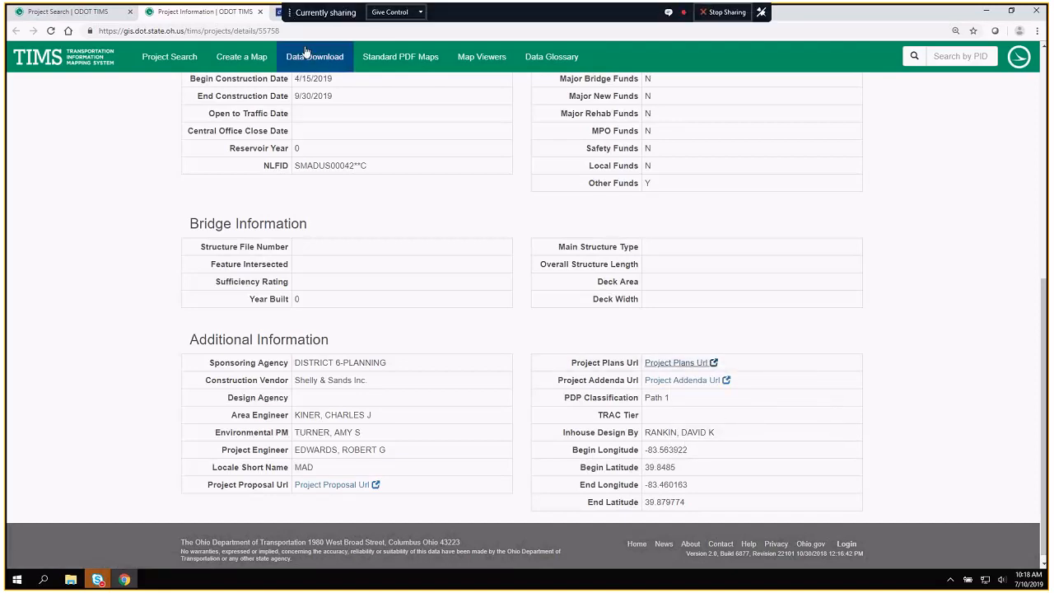
{"action": "left_click", "coordinate": [314, 13]}
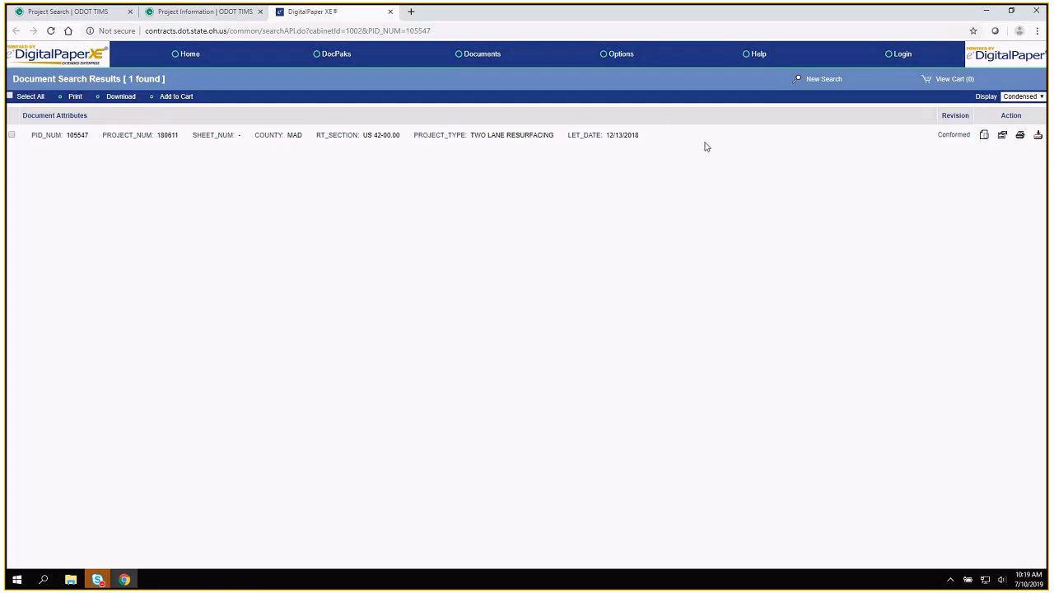
Download the conformed plan document for the project and open the PDF.
{"action": "left_click", "coordinate": [985, 136]}
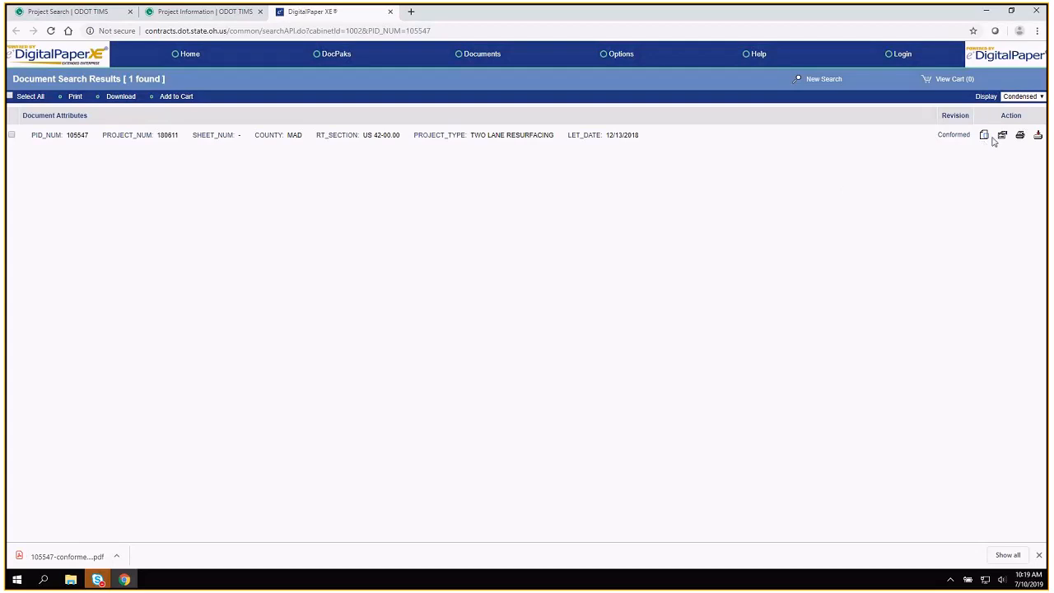
{"action": "left_click", "coordinate": [55, 561]}
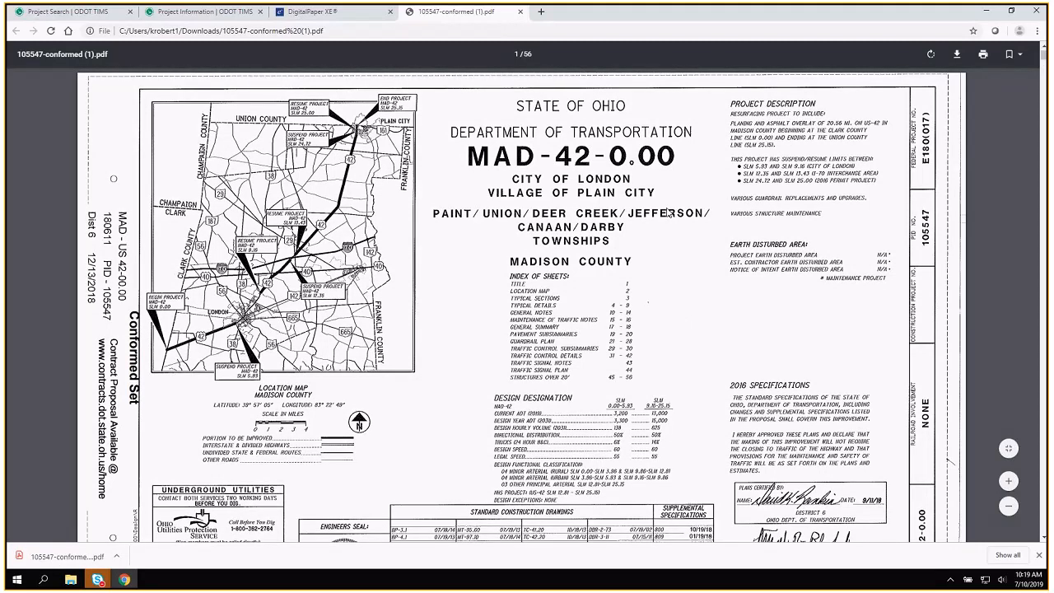
Look through the plan sheets from the title sheet to the typical details and close the PDF.
{"action": "scroll", "coordinate": [669, 212], "scroll_direction": "down", "scroll_amount": 4}
{"action": "scroll", "coordinate": [668, 212], "scroll_direction": "down", "scroll_amount": 10}
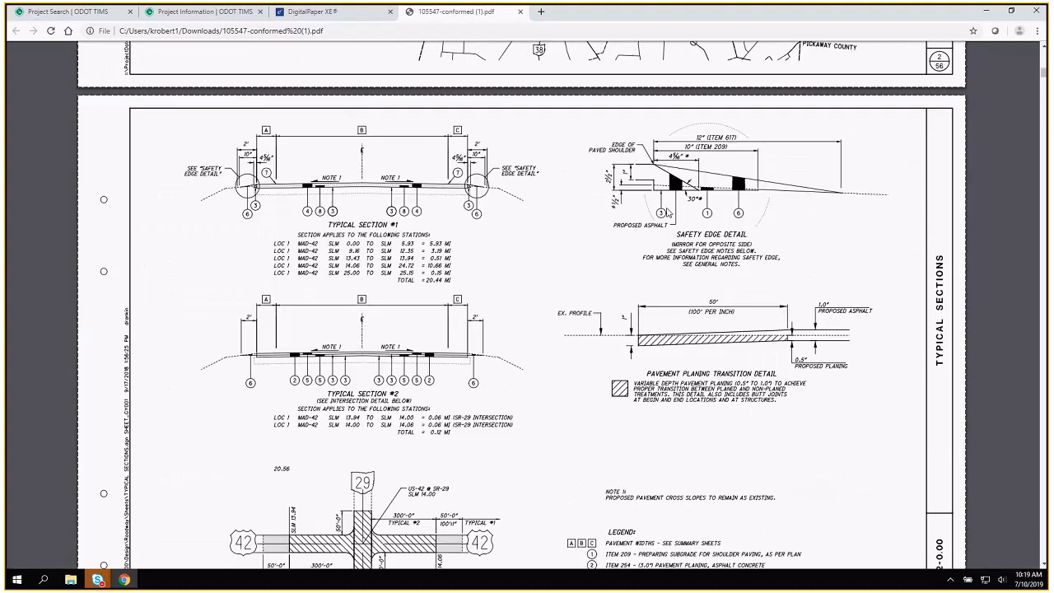
{"action": "scroll", "coordinate": [668, 212], "scroll_direction": "down", "scroll_amount": 6}
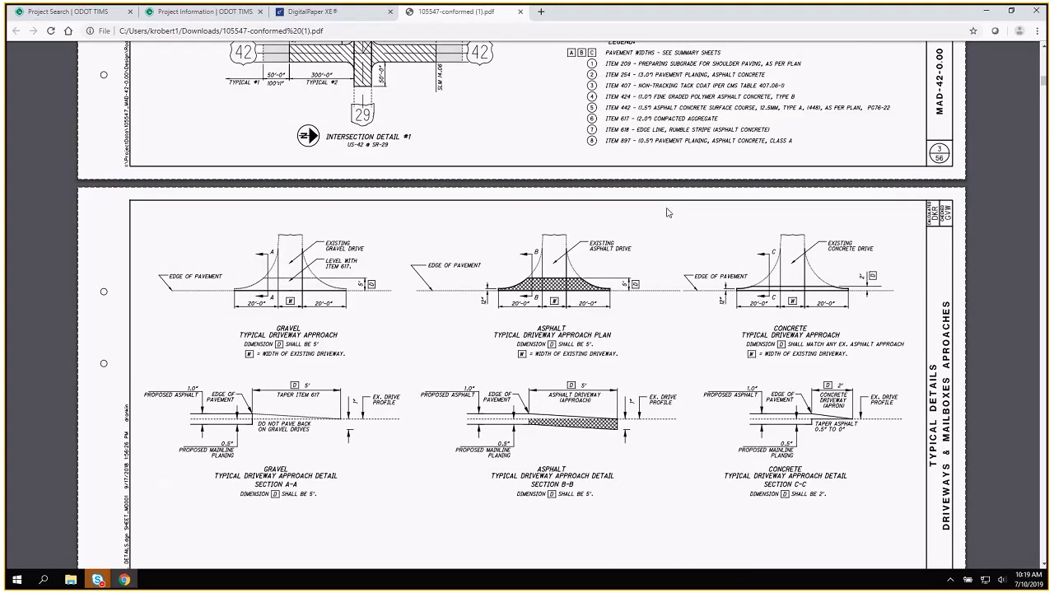
{"action": "scroll", "coordinate": [668, 213], "scroll_direction": "down", "scroll_amount": 7}
{"action": "scroll", "coordinate": [668, 213], "scroll_direction": "down", "scroll_amount": 3}
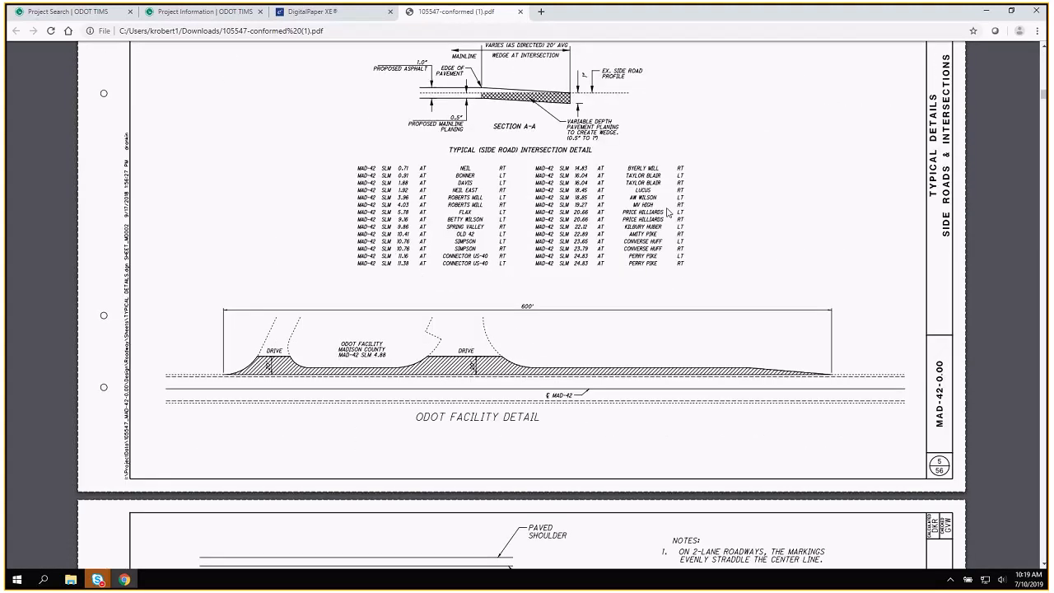
{"action": "scroll", "coordinate": [668, 213], "scroll_direction": "down", "scroll_amount": 1}
{"action": "left_click", "coordinate": [520, 11]}
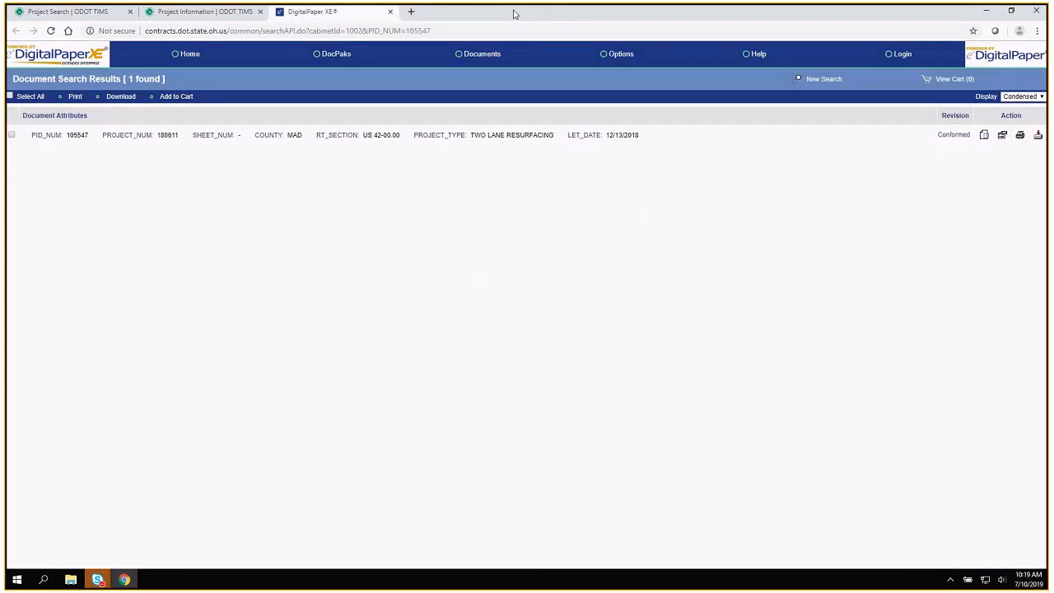
Close the document search results and return to the beginning of the Project Information page.
{"action": "left_click", "coordinate": [391, 13]}
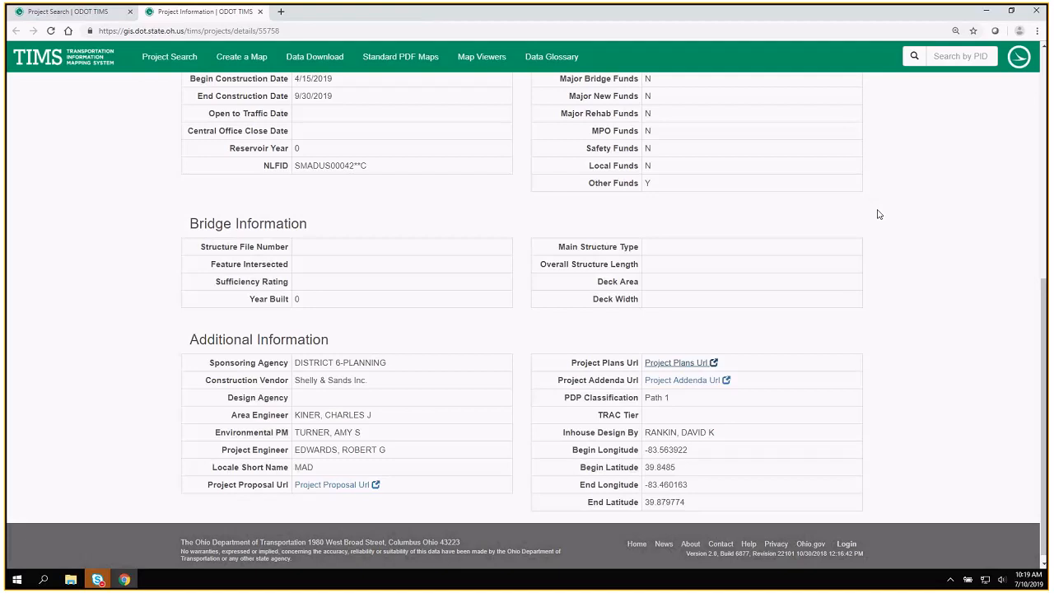
{"action": "scroll", "coordinate": [878, 214], "scroll_direction": "up", "scroll_amount": 1}
{"action": "scroll", "coordinate": [878, 214], "scroll_direction": "up", "scroll_amount": 5}
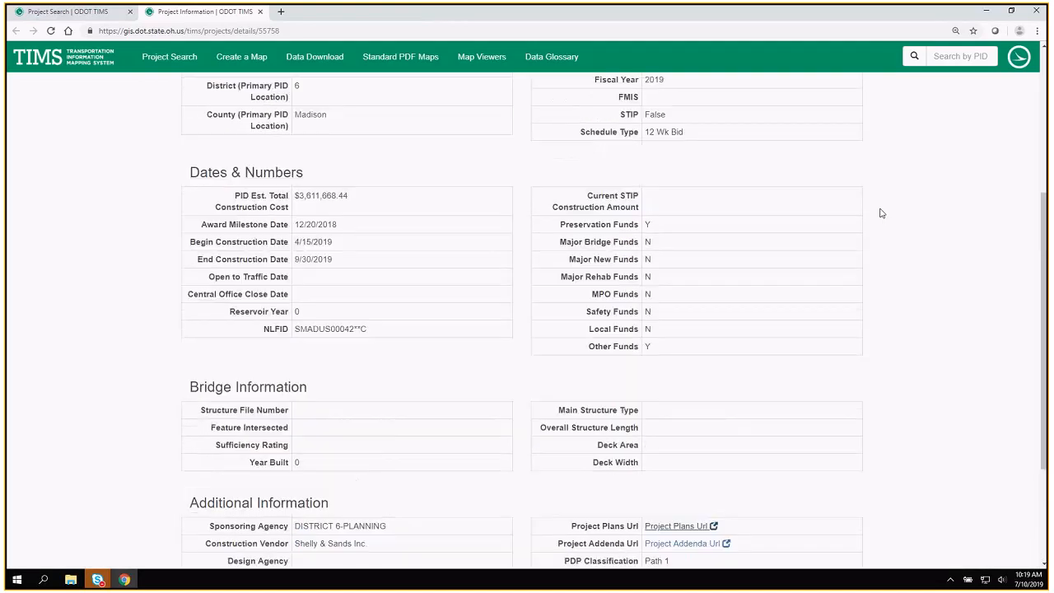
{"action": "scroll", "coordinate": [881, 211], "scroll_direction": "up", "scroll_amount": 1}
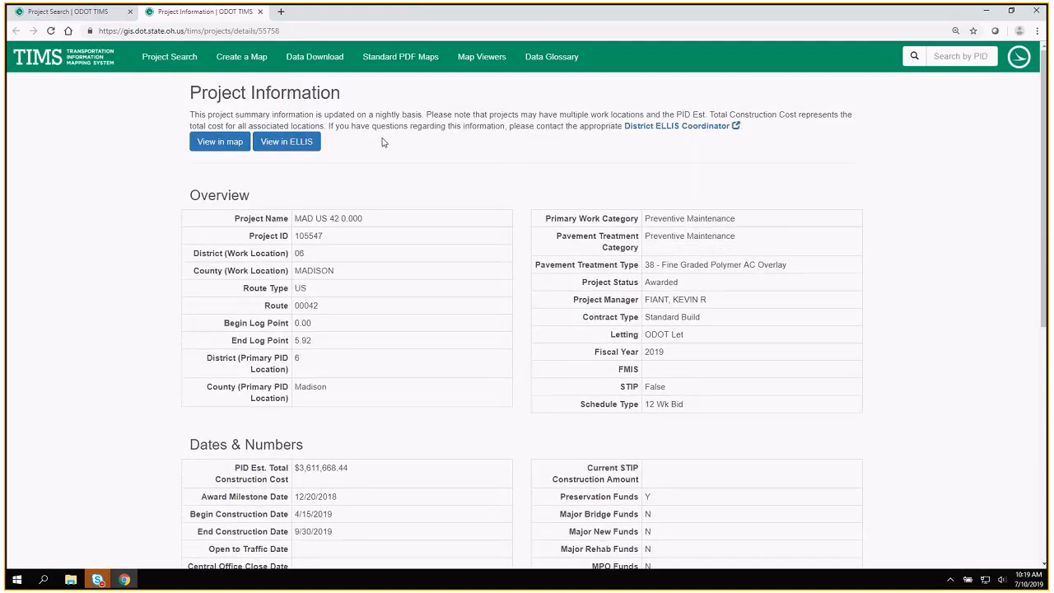
Open the project's ELLIS record in a new browser tab and switch to it.
{"action": "right_click", "coordinate": [276, 145]}
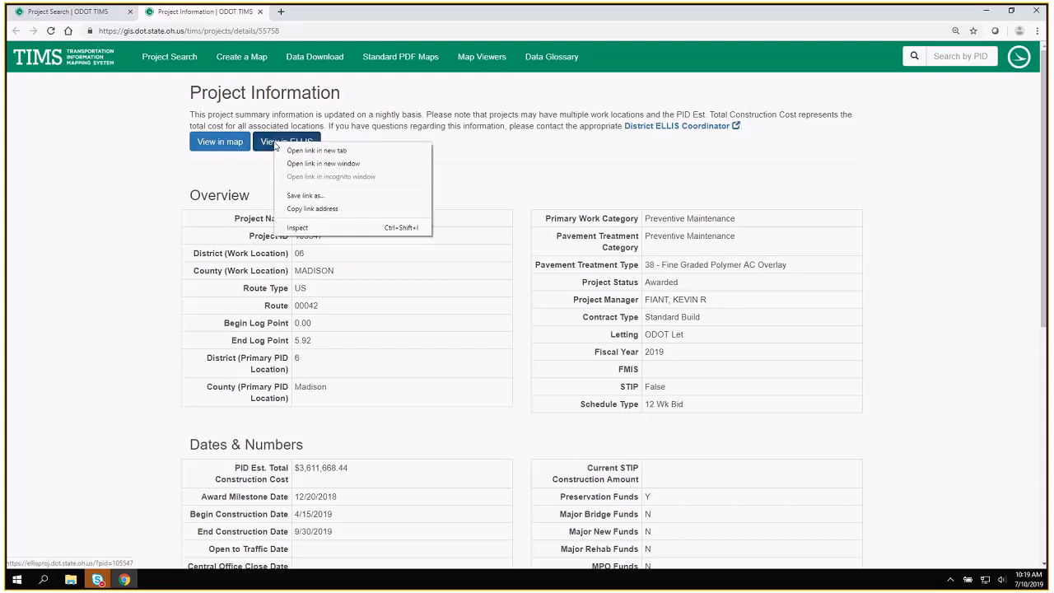
{"action": "left_click", "coordinate": [317, 150]}
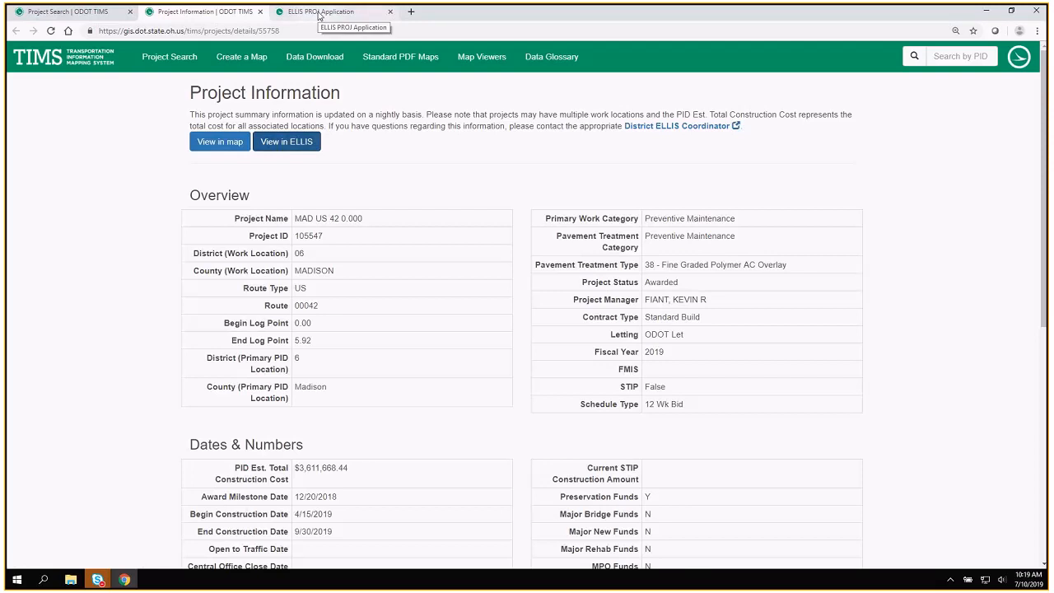
{"action": "left_click", "coordinate": [319, 14]}
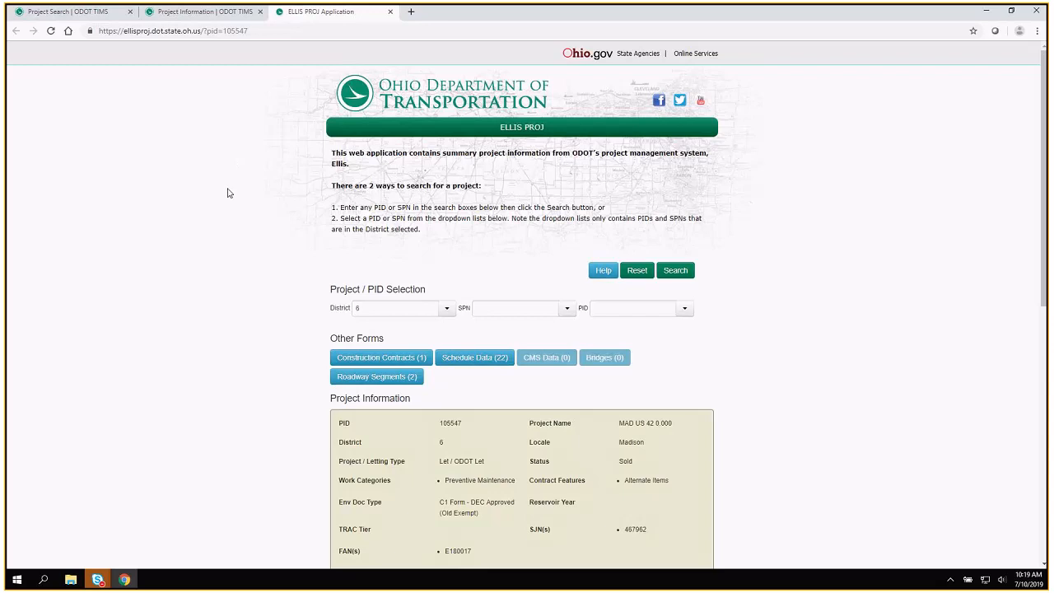
Look through the ELLIS project record down to its Current Estimates section and close that page.
{"action": "scroll", "coordinate": [235, 229], "scroll_direction": "down", "scroll_amount": 1}
{"action": "scroll", "coordinate": [234, 231], "scroll_direction": "down", "scroll_amount": 3}
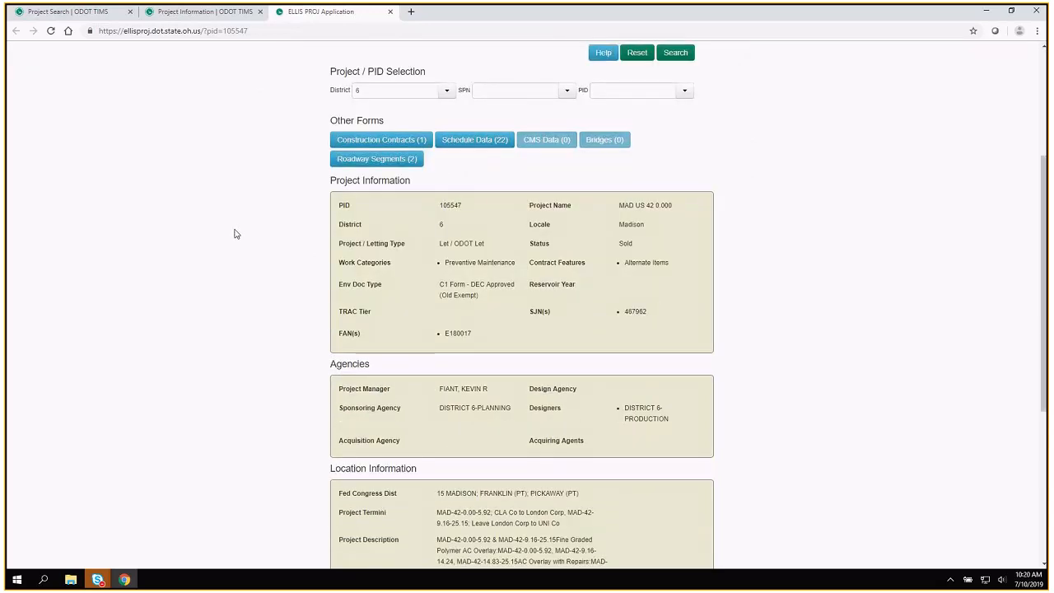
{"action": "scroll", "coordinate": [233, 235], "scroll_direction": "down", "scroll_amount": 3}
{"action": "scroll", "coordinate": [233, 237], "scroll_direction": "down", "scroll_amount": 1}
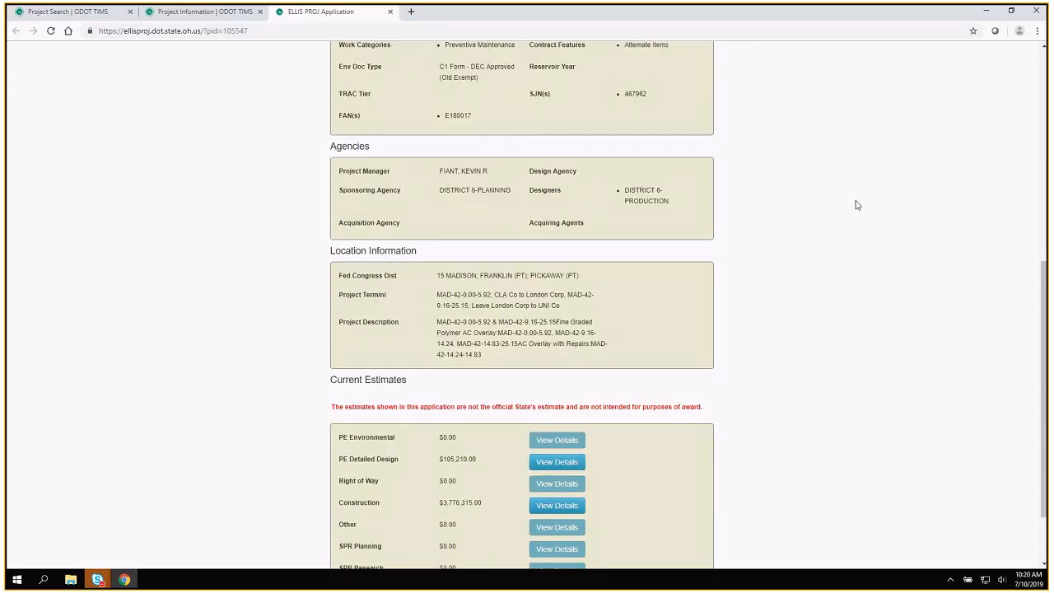
{"action": "left_click", "coordinate": [390, 13]}
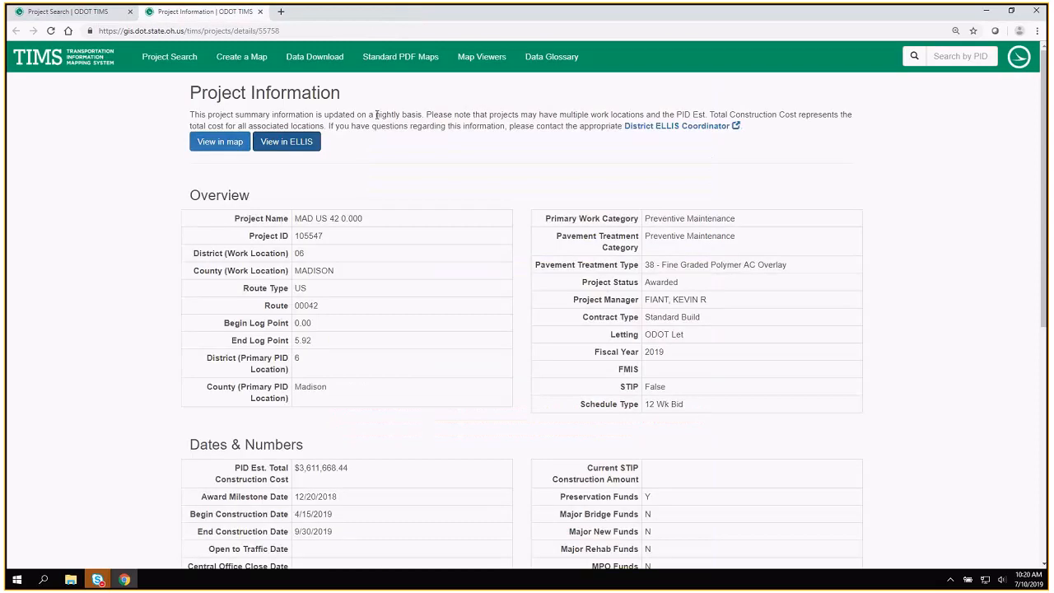
Show the project on the TIMS map with its surrounding towns and counties.
{"action": "right_click", "coordinate": [219, 148]}
{"action": "left_click", "coordinate": [208, 145]}
{"action": "left_click", "coordinate": [207, 144]}
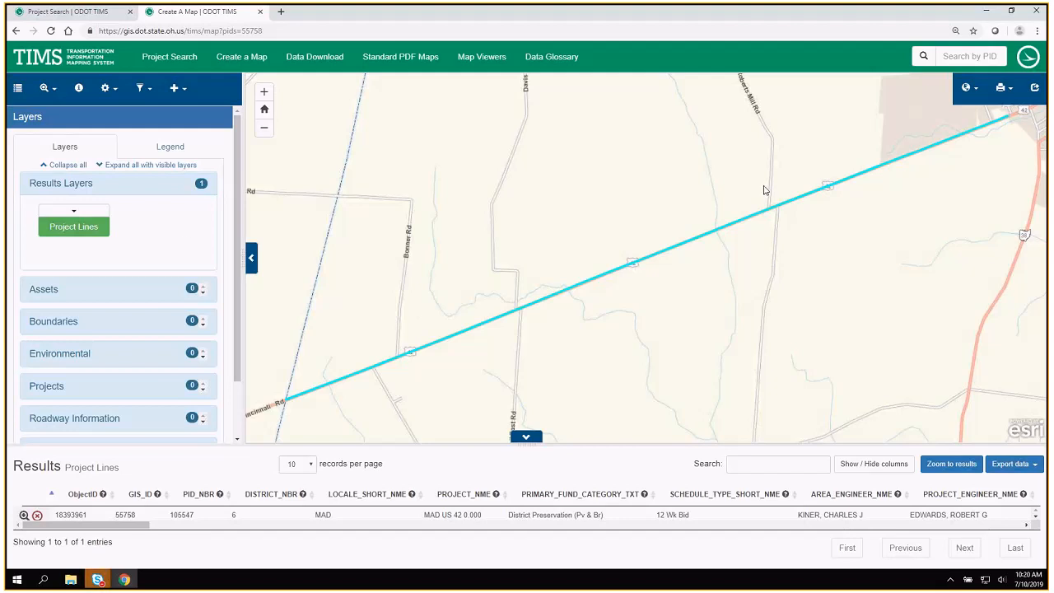
{"action": "scroll", "coordinate": [731, 193], "scroll_direction": "down", "scroll_amount": 3}
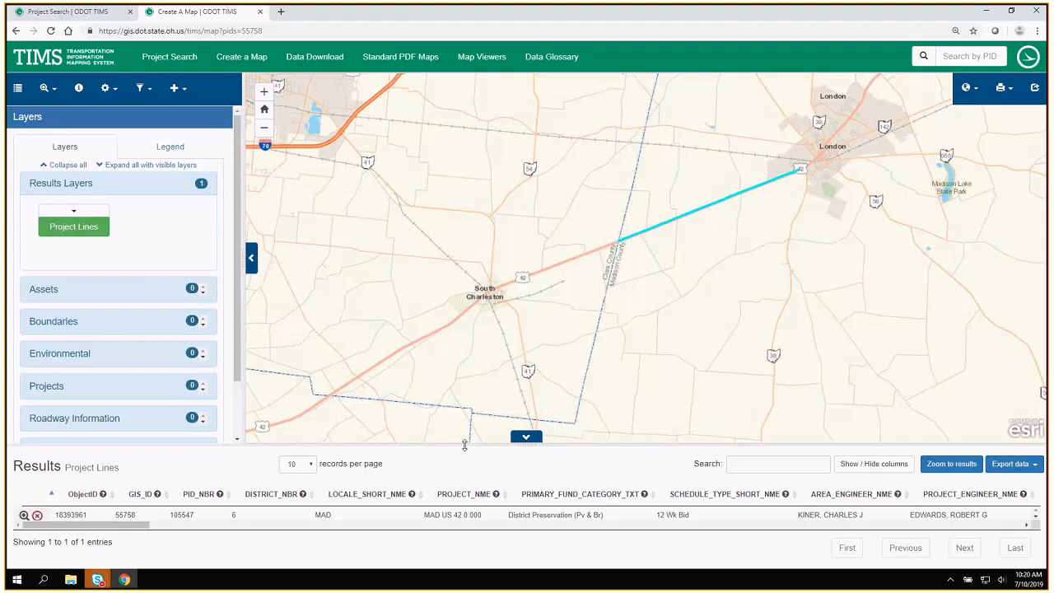
Enlarge the Project Lines results table, examine its document links and construction date columns, and close the map page.
{"action": "left_click_drag", "start_coordinate": [465, 445], "coordinate": [494, 394]}
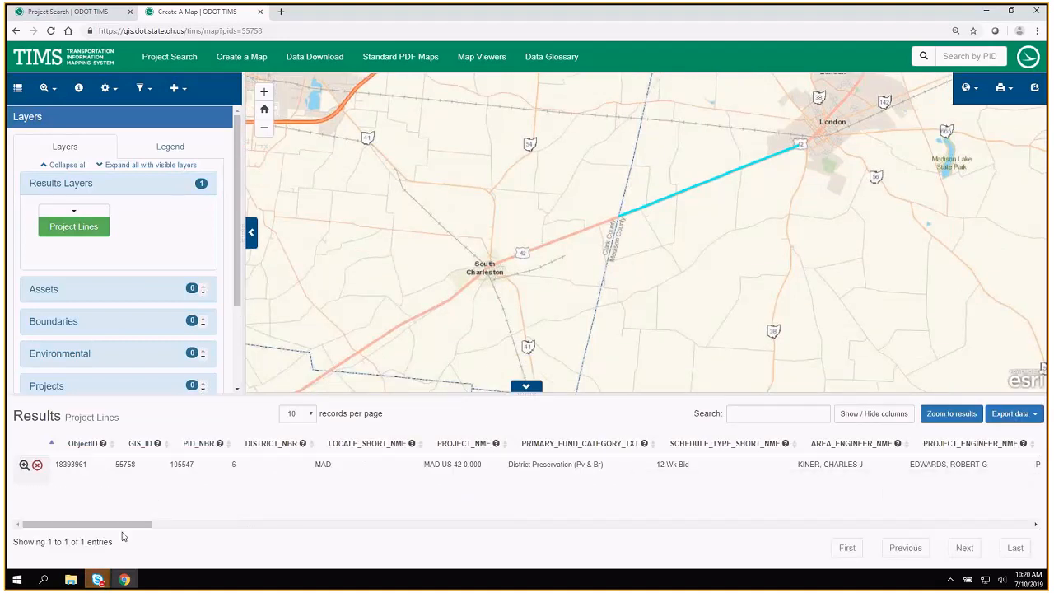
{"action": "left_click_drag", "start_coordinate": [125, 530], "coordinate": [319, 531]}
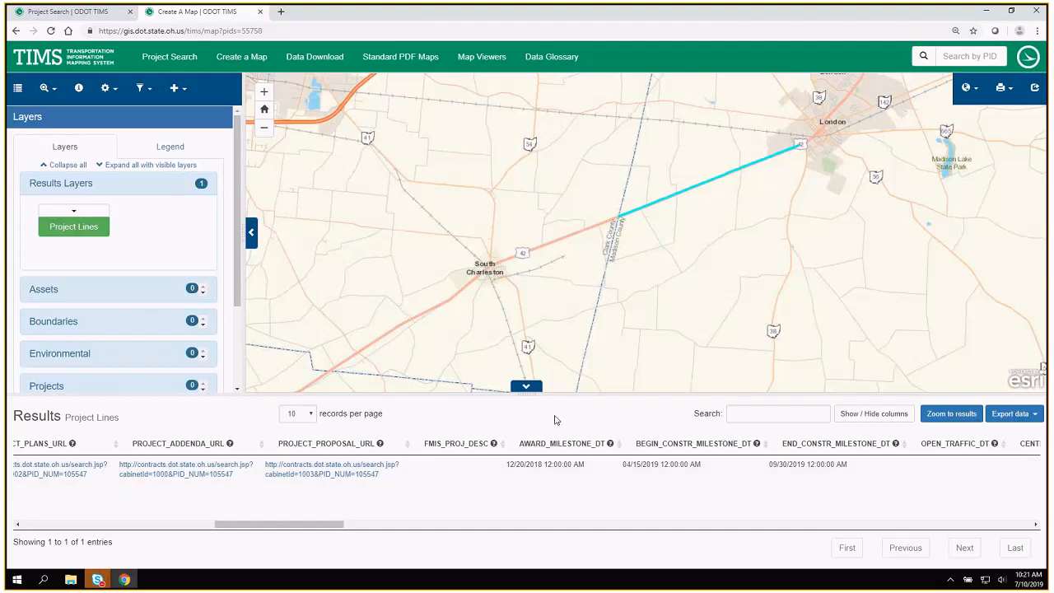
{"action": "left_click", "coordinate": [261, 13]}
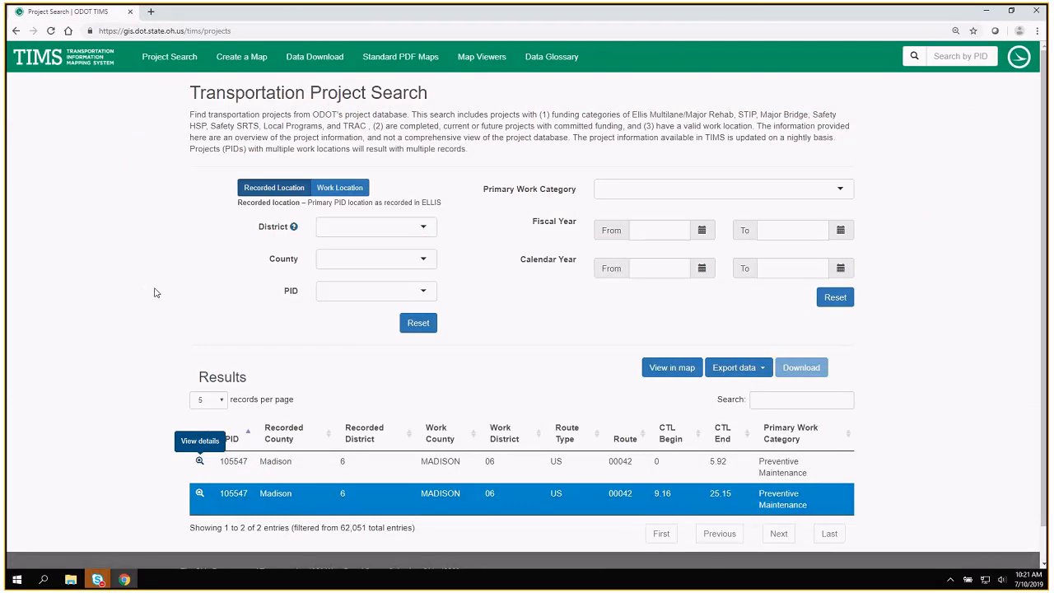
Reset the location filters and reopen Project Search from the TIMS home page.
{"action": "left_click", "coordinate": [418, 325]}
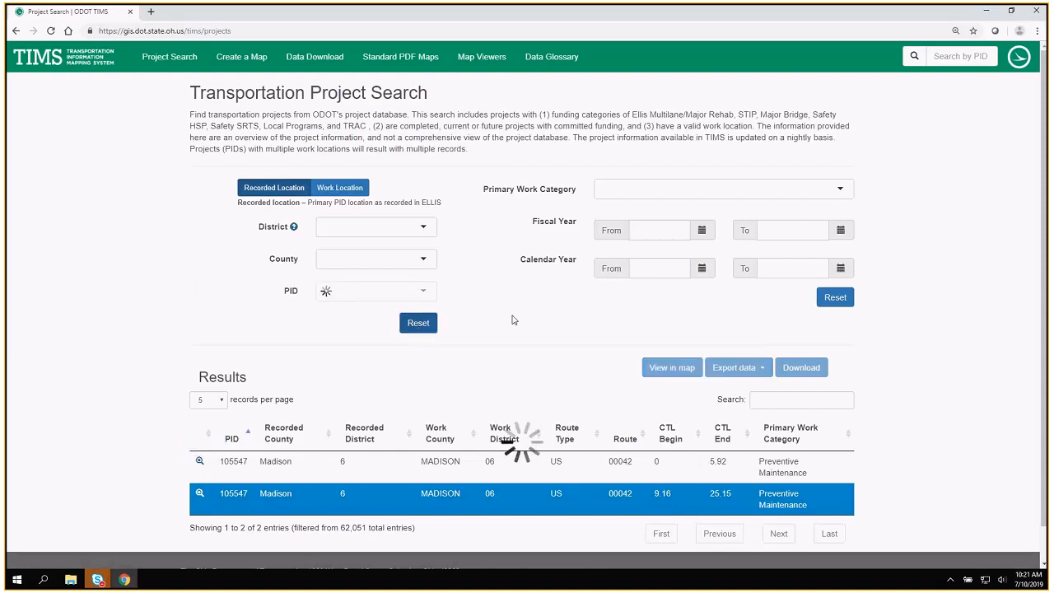
{"action": "left_click", "coordinate": [167, 58]}
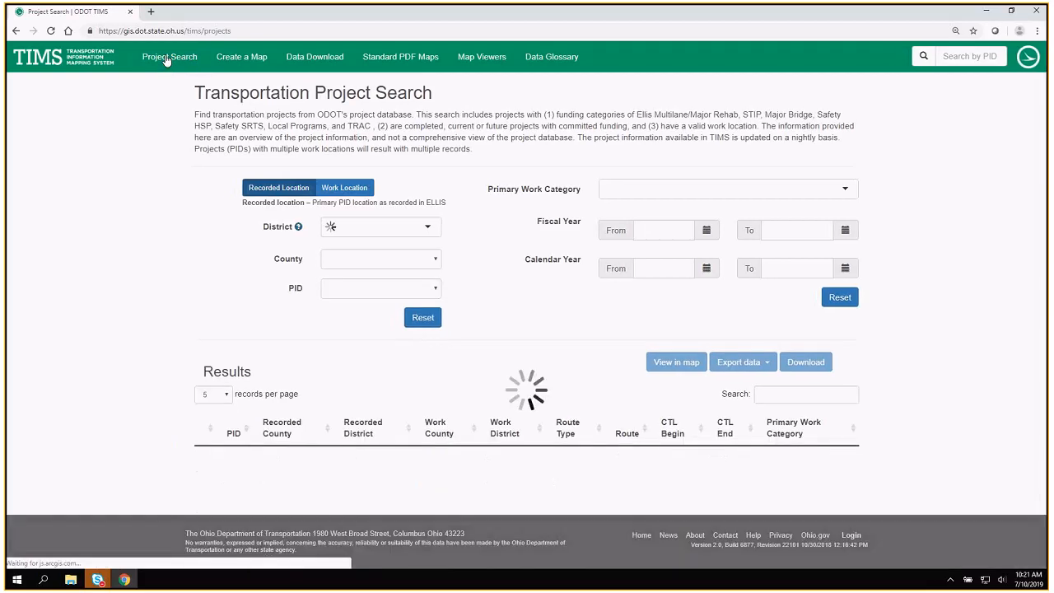
{"action": "left_click", "coordinate": [76, 65]}
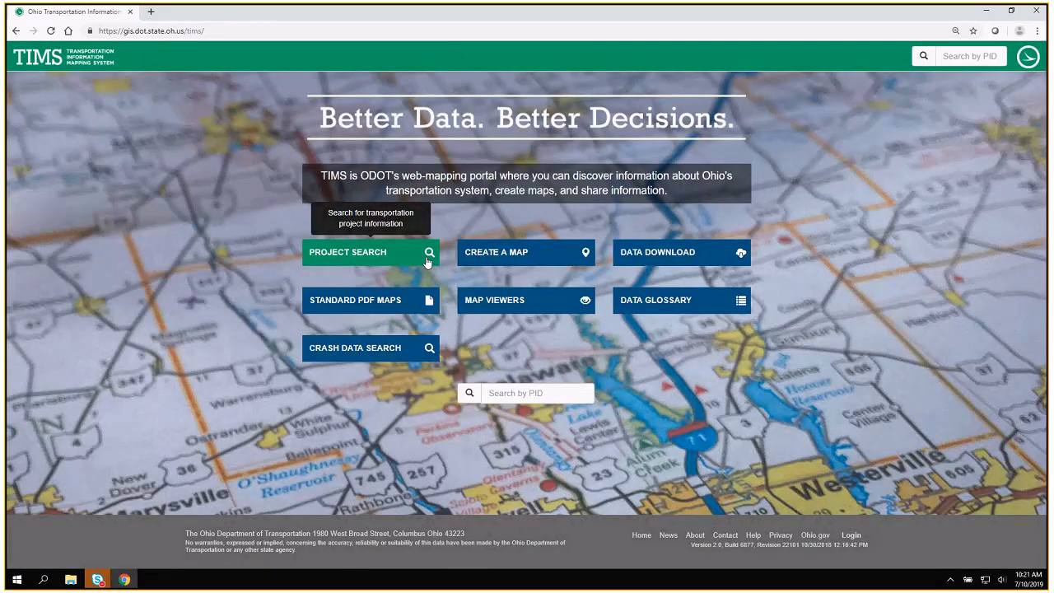
{"action": "left_click", "coordinate": [427, 261]}
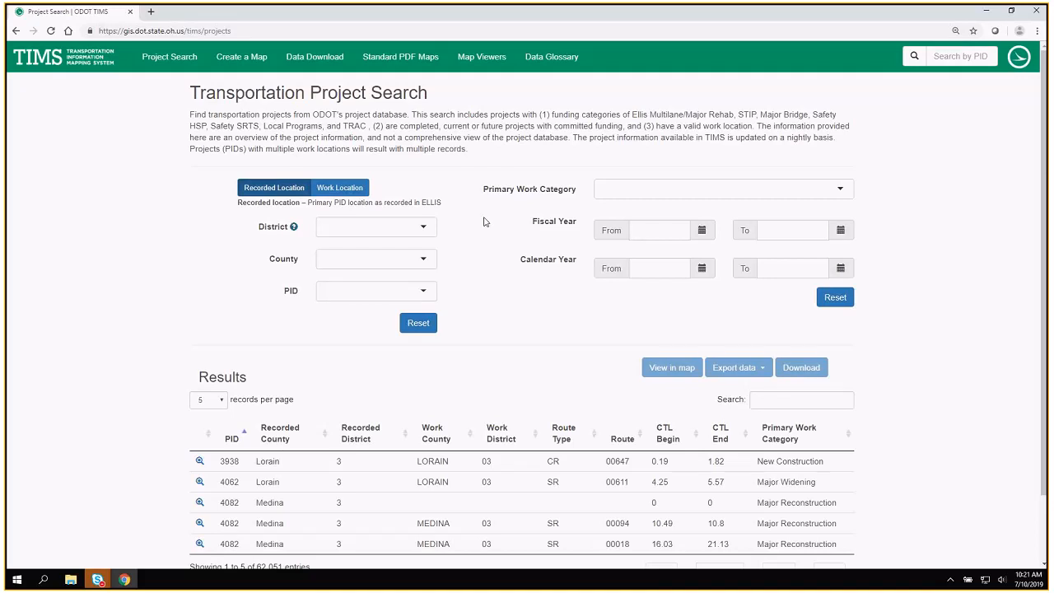
Check the page size options, keep 5 records per page and go to the next page of project results.
{"action": "scroll", "coordinate": [484, 224], "scroll_direction": "down", "scroll_amount": 1}
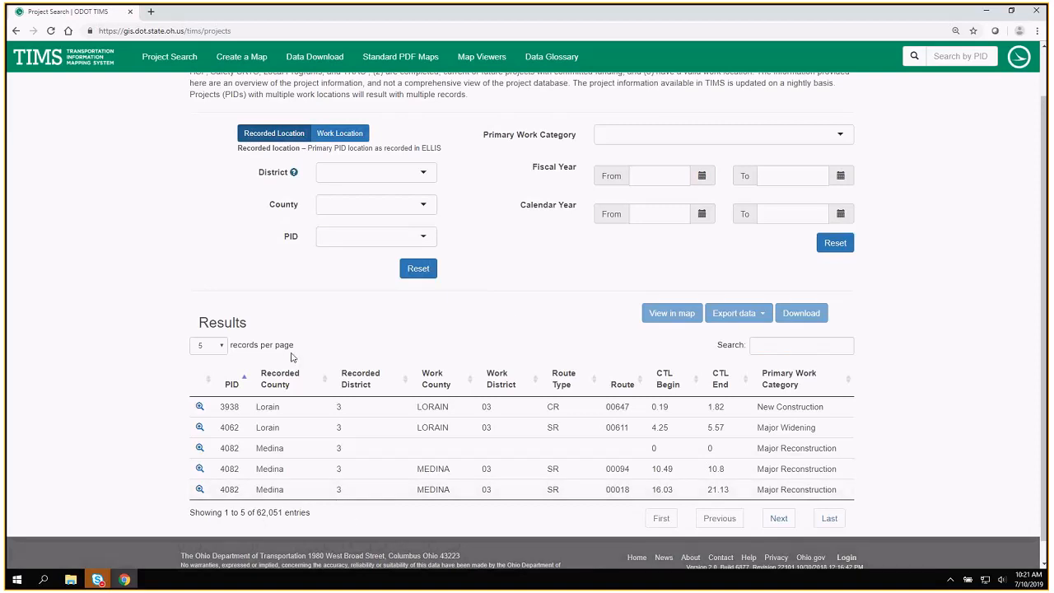
{"action": "left_click", "coordinate": [202, 349]}
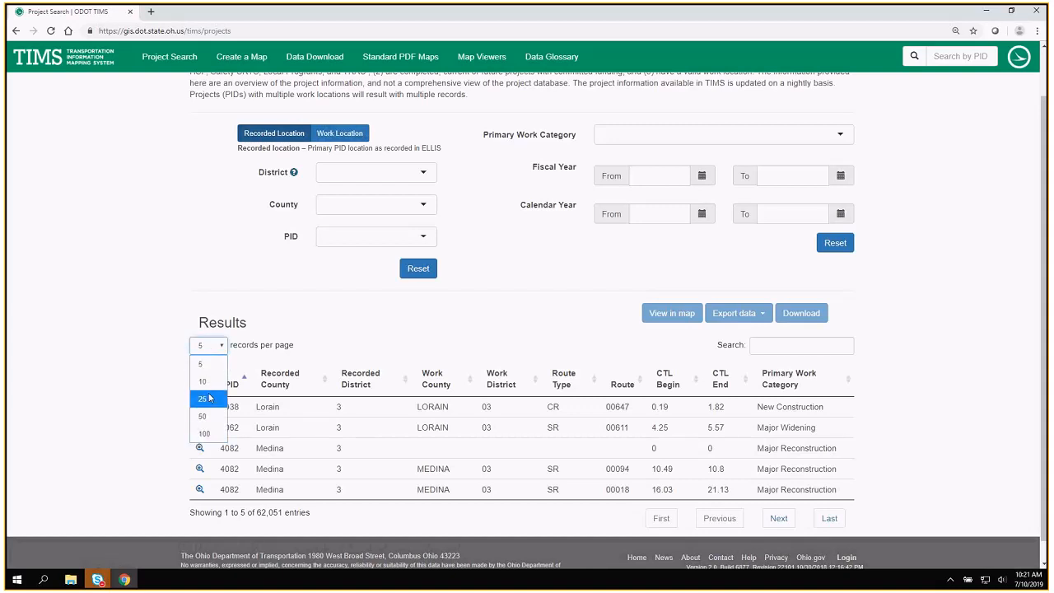
{"action": "left_click", "coordinate": [212, 355]}
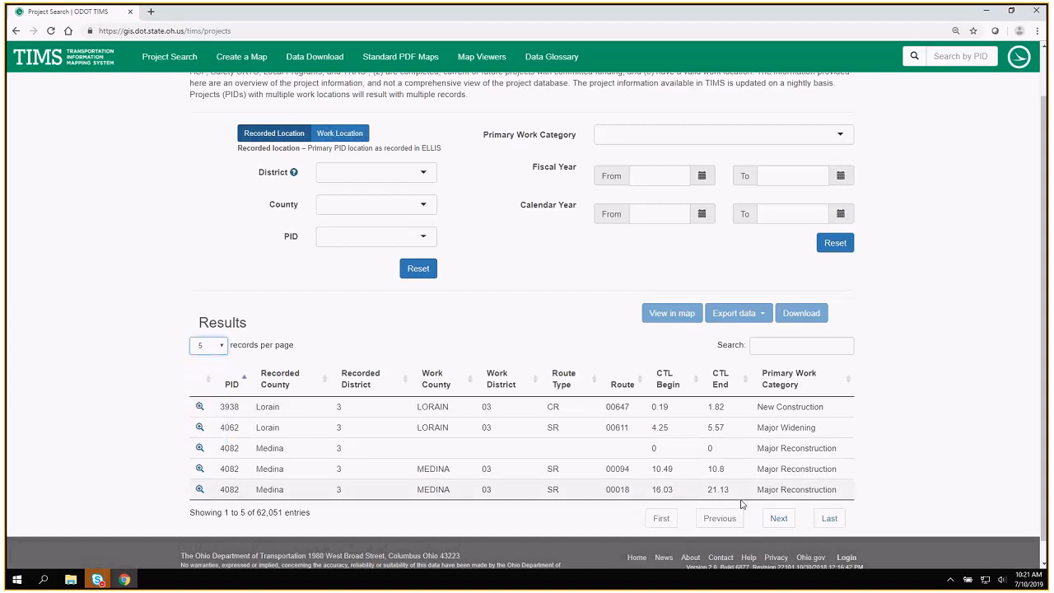
{"action": "left_click", "coordinate": [779, 520]}
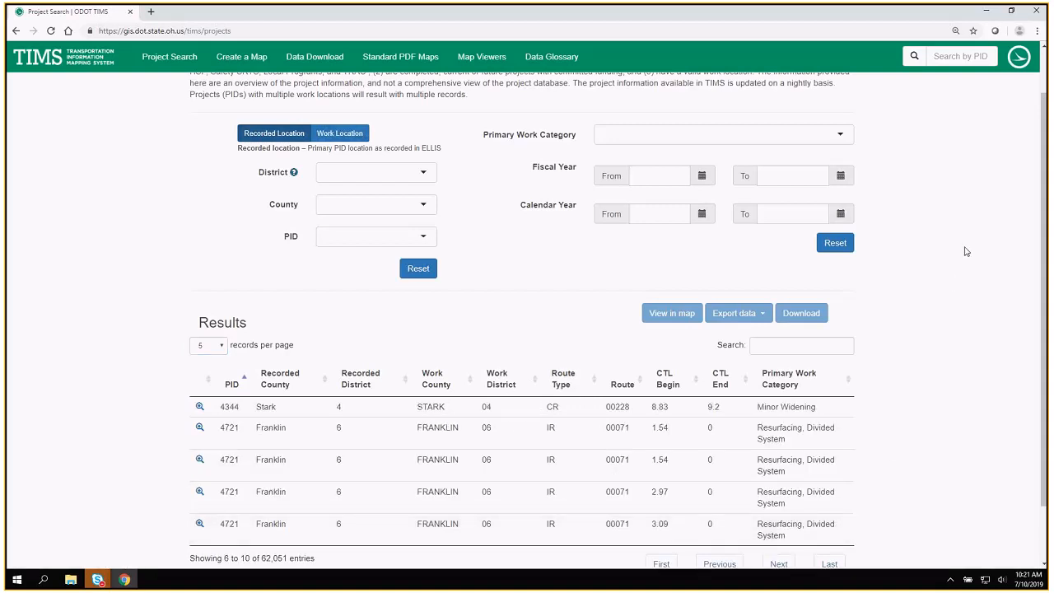
{"action": "scroll", "coordinate": [966, 251], "scroll_direction": "up", "scroll_amount": 1}
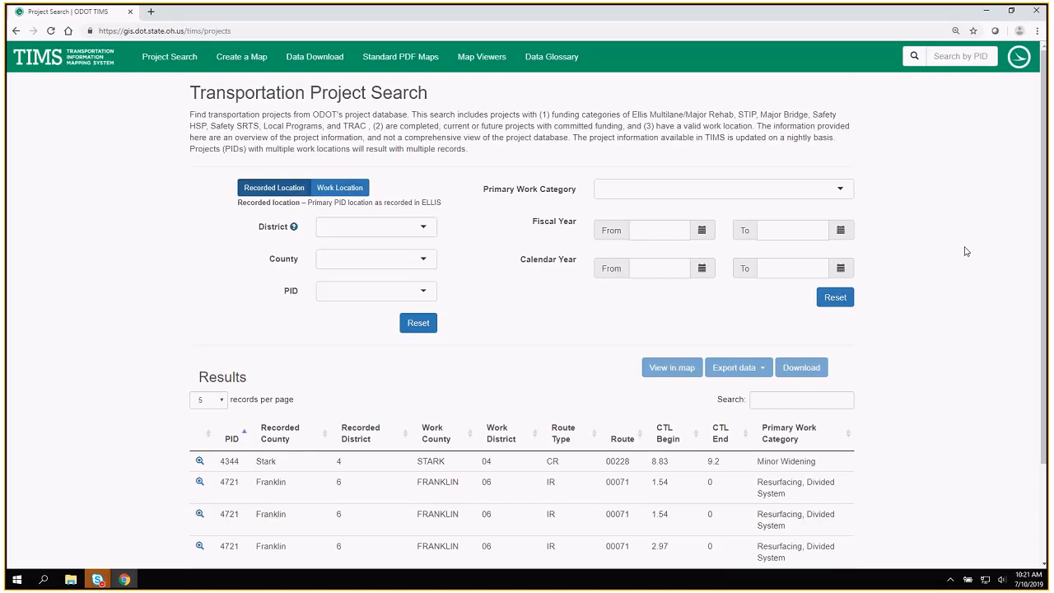
Try filtering the County choices by "mad", clear the entry and browse the full list of counties.
{"action": "left_click", "coordinate": [336, 263]}
{"action": "type", "text": "mad"}
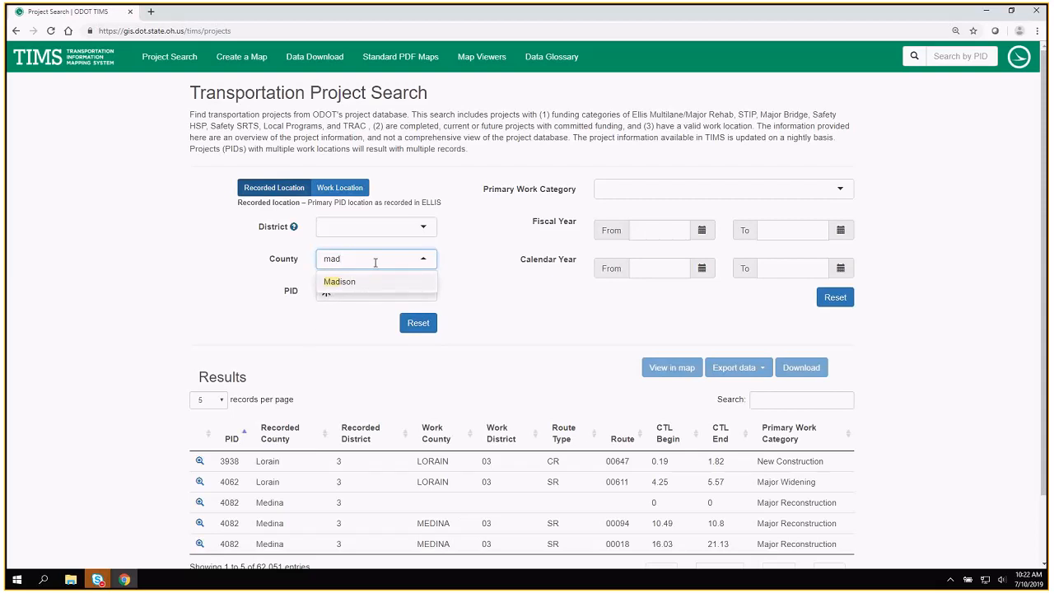
{"action": "key", "text": "BackSpace"}
{"action": "key", "text": "BackSpace"}
{"action": "key", "text": "BackSpace"}
{"action": "scroll", "coordinate": [382, 317], "scroll_direction": "down", "scroll_amount": 1}
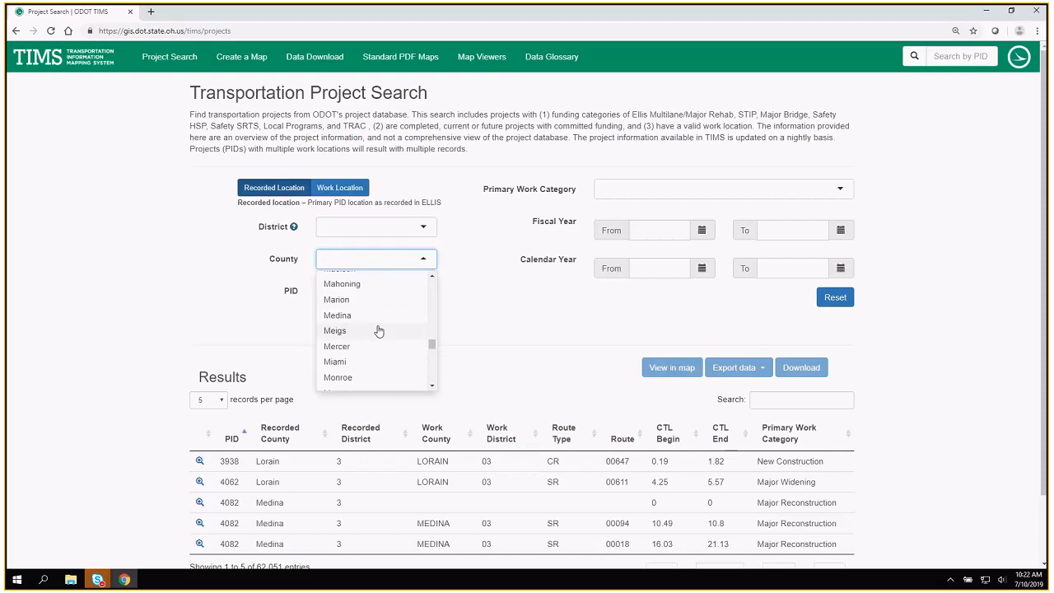
{"action": "scroll", "coordinate": [377, 317], "scroll_direction": "up", "scroll_amount": 1}
{"action": "scroll", "coordinate": [377, 320], "scroll_direction": "down", "scroll_amount": 1}
Filter the projects by recorded county Madison and review the matching results.
{"action": "left_click", "coordinate": [359, 258]}
{"action": "left_click", "coordinate": [364, 259]}
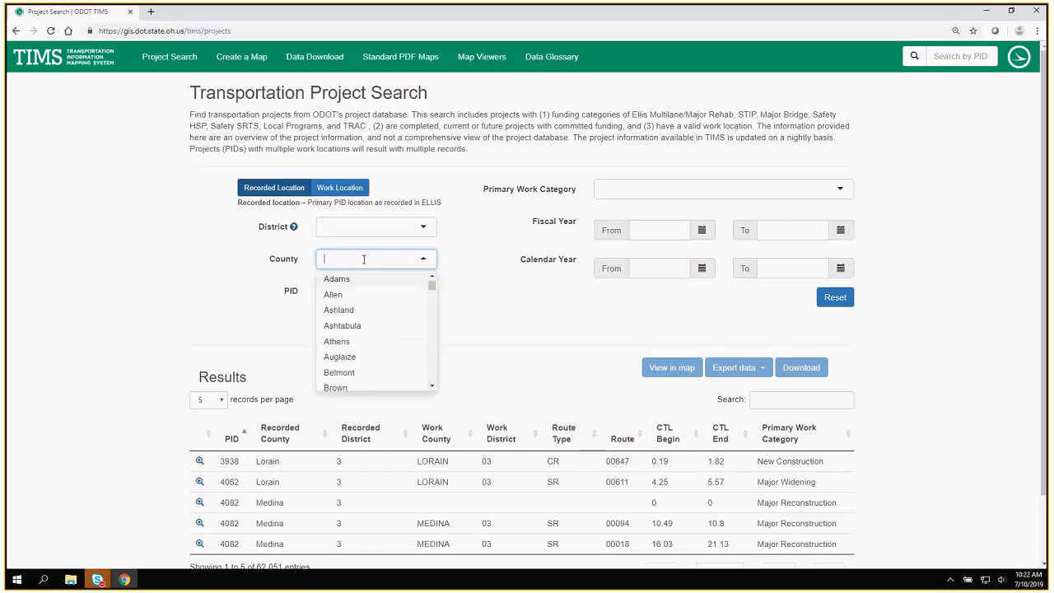
{"action": "type", "text": "madison"}
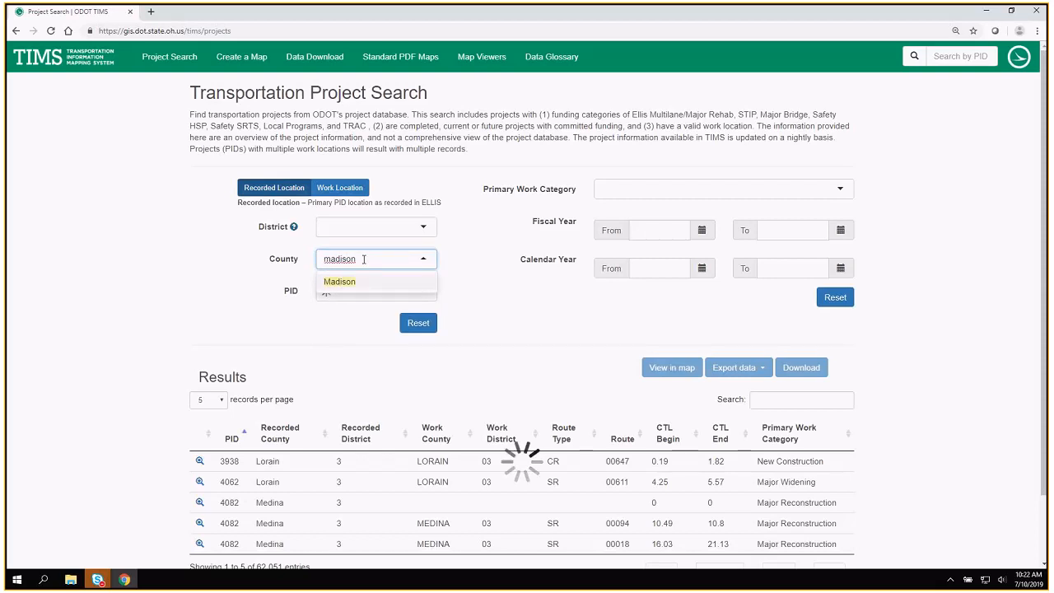
{"action": "left_click", "coordinate": [354, 282]}
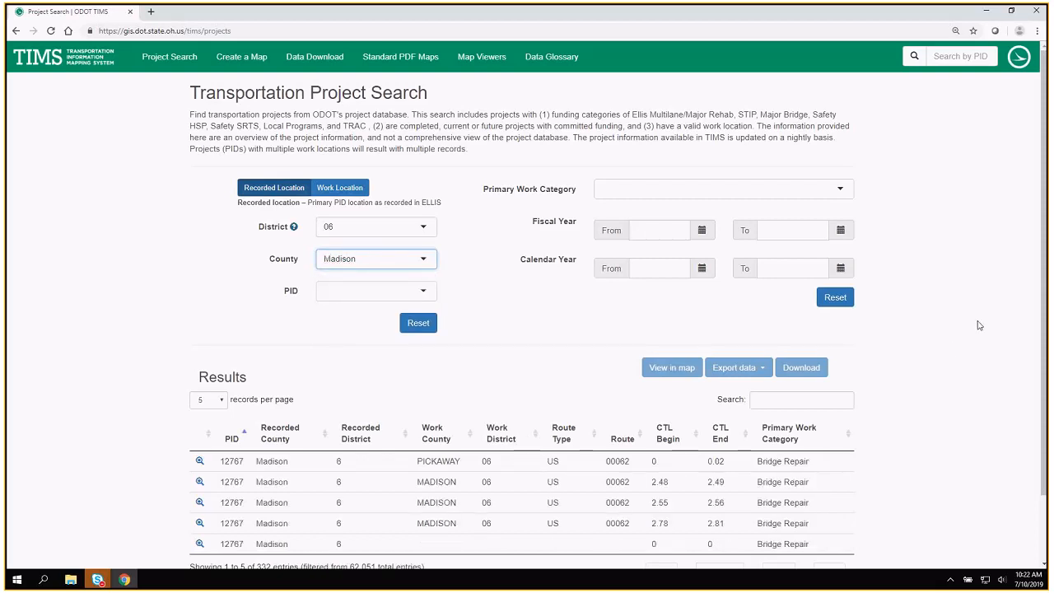
{"action": "left_click_drag", "start_coordinate": [1044, 311], "coordinate": [1045, 324]}
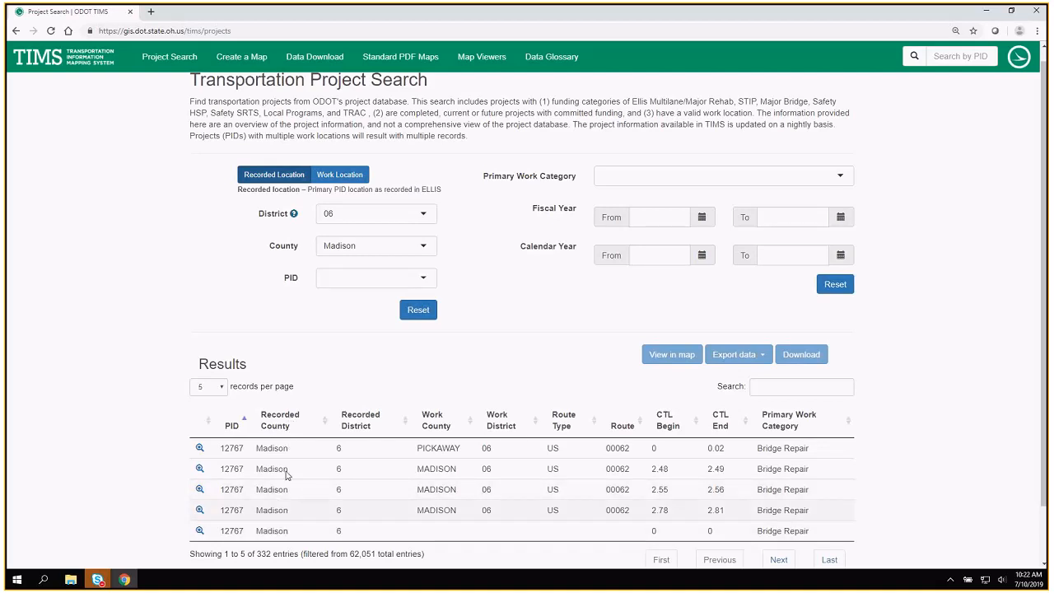
Switch the search to Work Location and back to Recorded Location, and set the County to Madison again.
{"action": "left_click", "coordinate": [346, 176]}
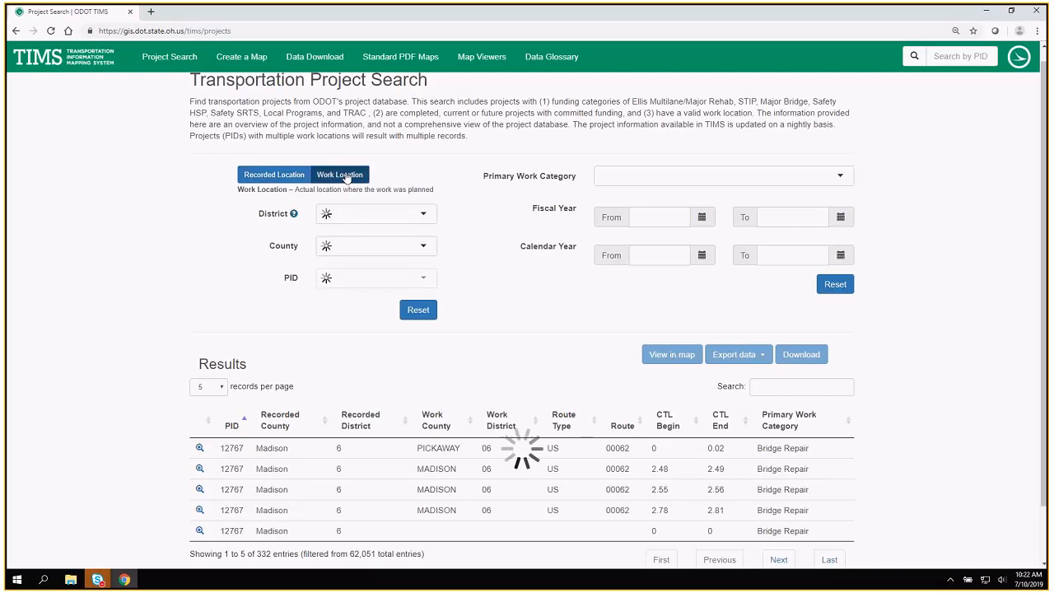
{"action": "left_click", "coordinate": [276, 175]}
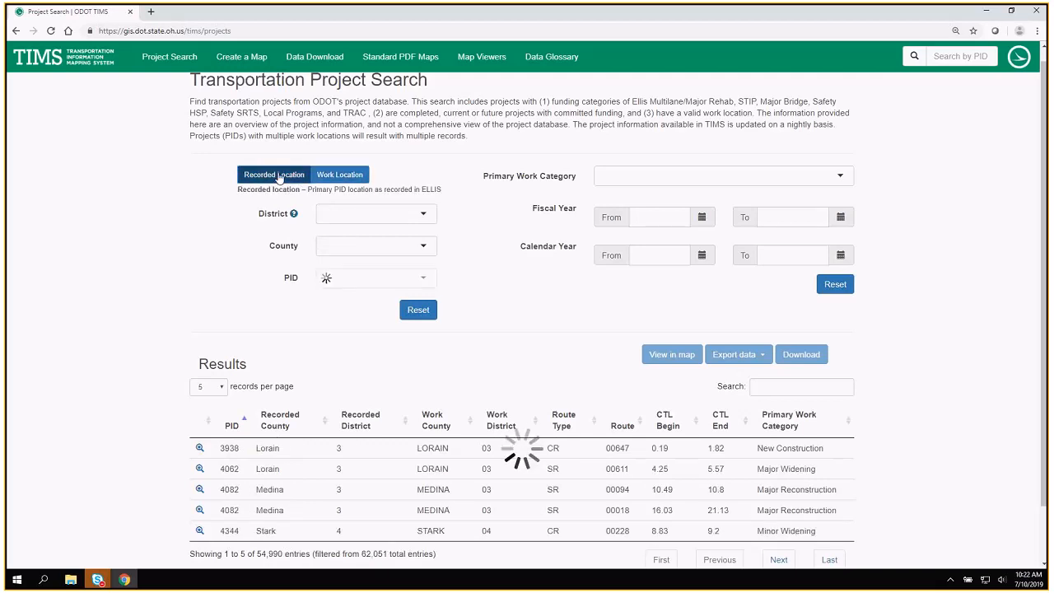
{"action": "type", "text": "madi"}
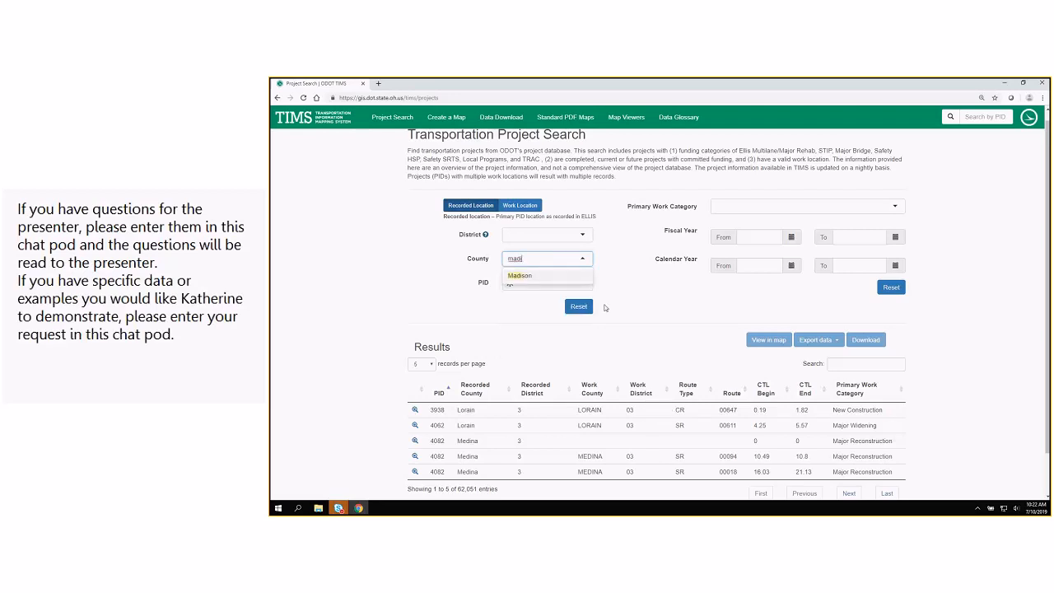
{"action": "left_click", "coordinate": [531, 279]}
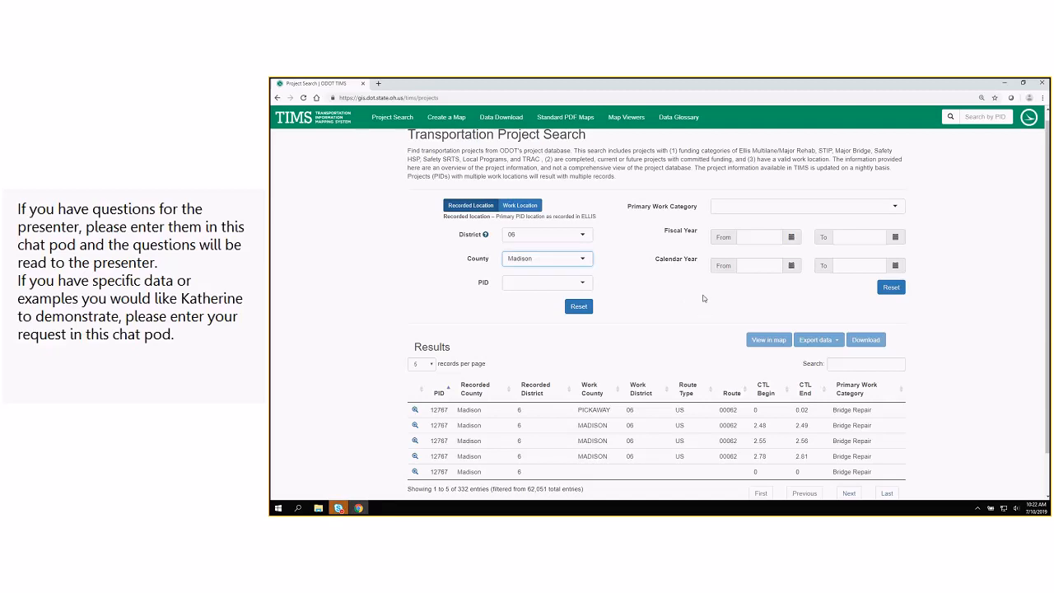
Limit the Madison County projects to calendar year 2019 for both From and To, and view the filtered results.
{"action": "scroll", "coordinate": [702, 300], "scroll_direction": "down", "scroll_amount": 1}
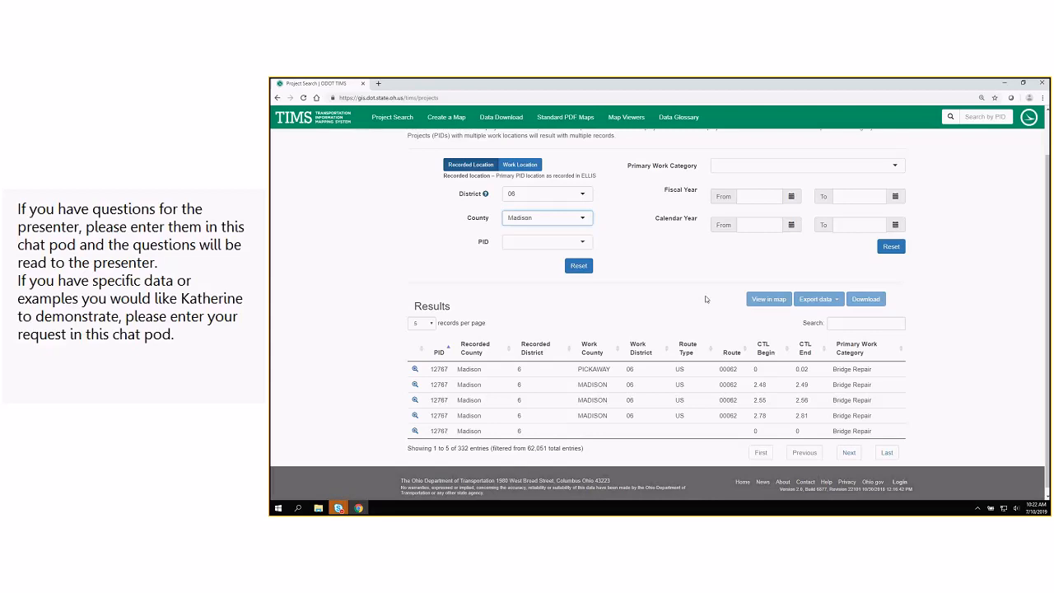
{"action": "scroll", "coordinate": [706, 299], "scroll_direction": "up", "scroll_amount": 1}
{"action": "scroll", "coordinate": [562, 151], "scroll_direction": "up", "scroll_amount": 1}
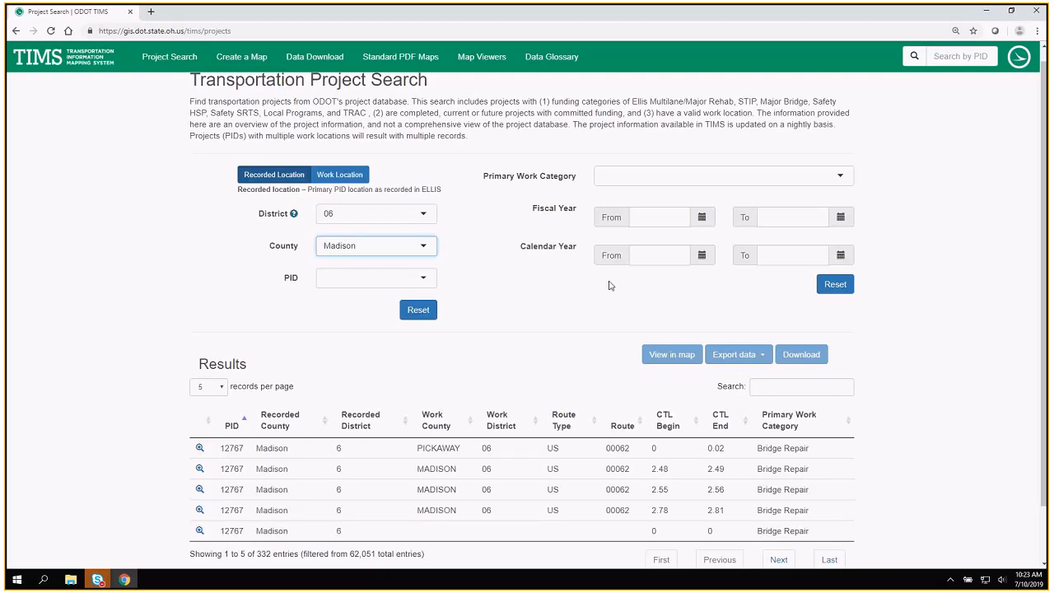
{"action": "left_click", "coordinate": [636, 255]}
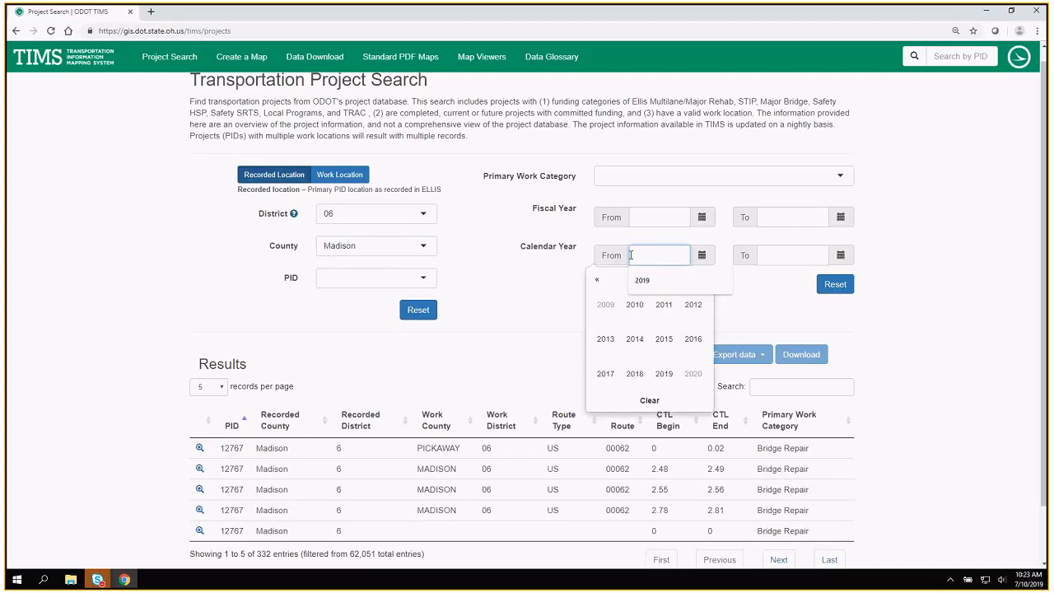
{"action": "left_click", "coordinate": [666, 373]}
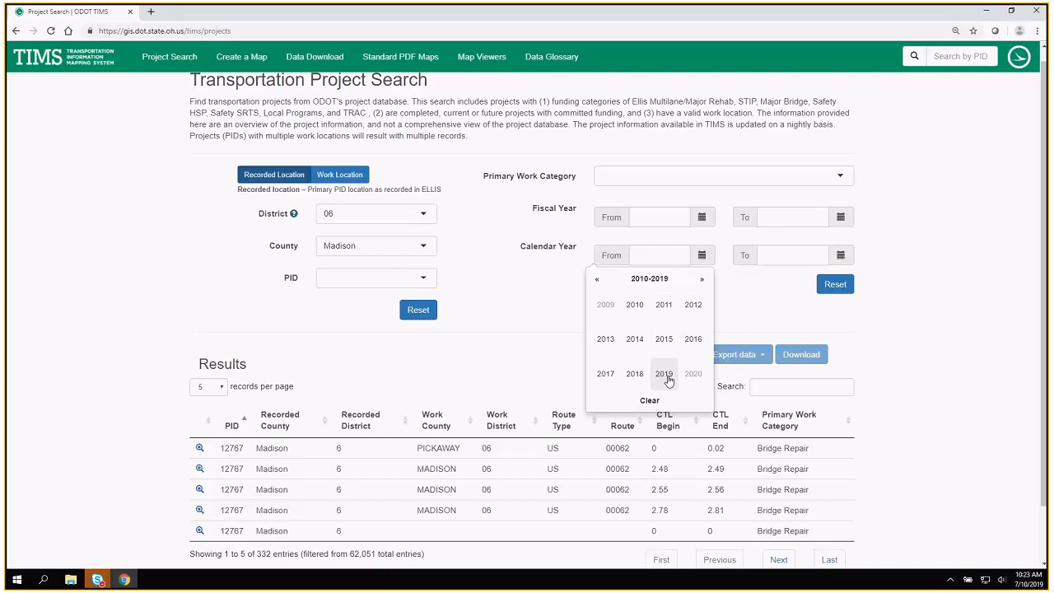
{"action": "left_click", "coordinate": [778, 254]}
{"action": "left_click", "coordinate": [801, 376]}
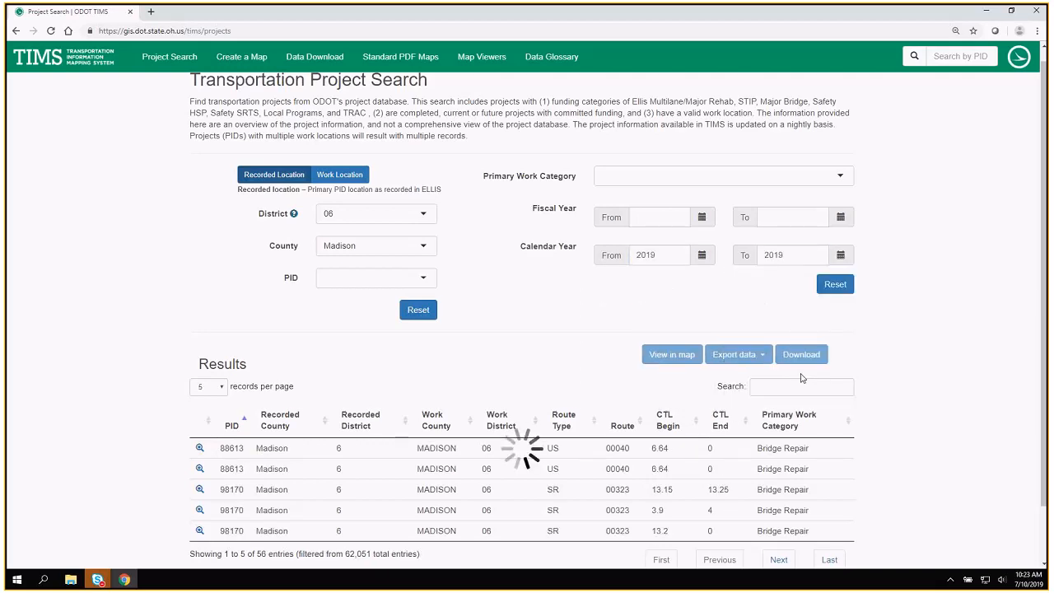
{"action": "scroll", "coordinate": [939, 365], "scroll_direction": "down", "scroll_amount": 1}
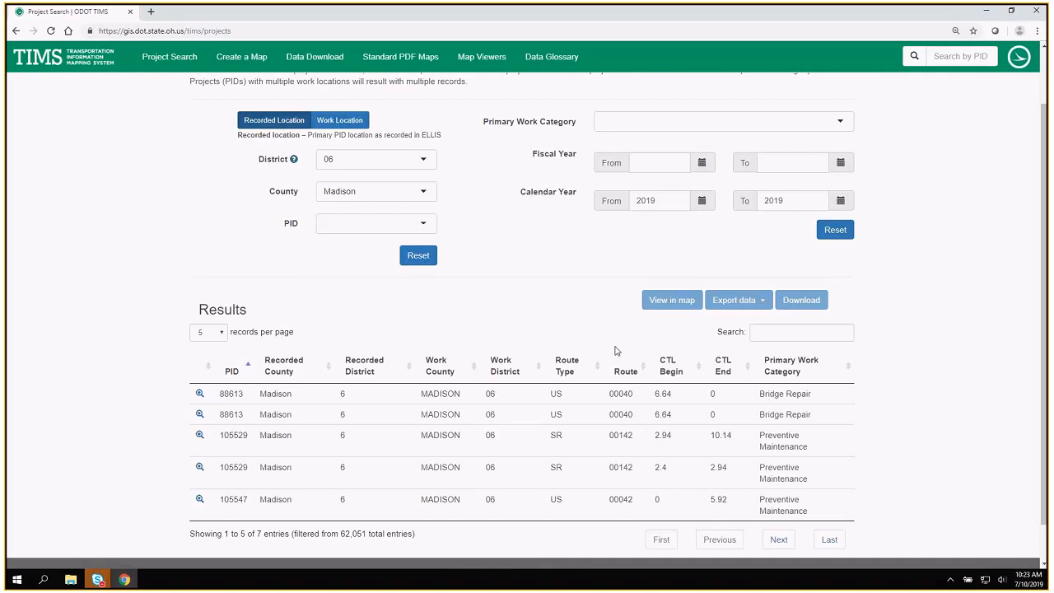
Sort the results by route, search them for route 00042, and clear the search.
{"action": "left_click", "coordinate": [626, 371]}
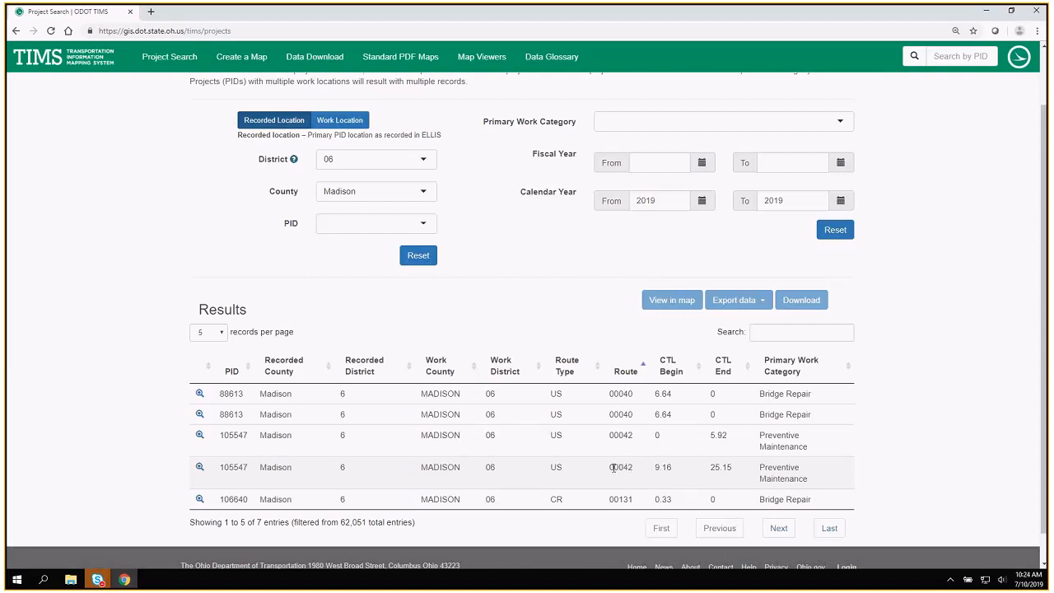
{"action": "left_click", "coordinate": [763, 334]}
{"action": "type", "text": "00042"}
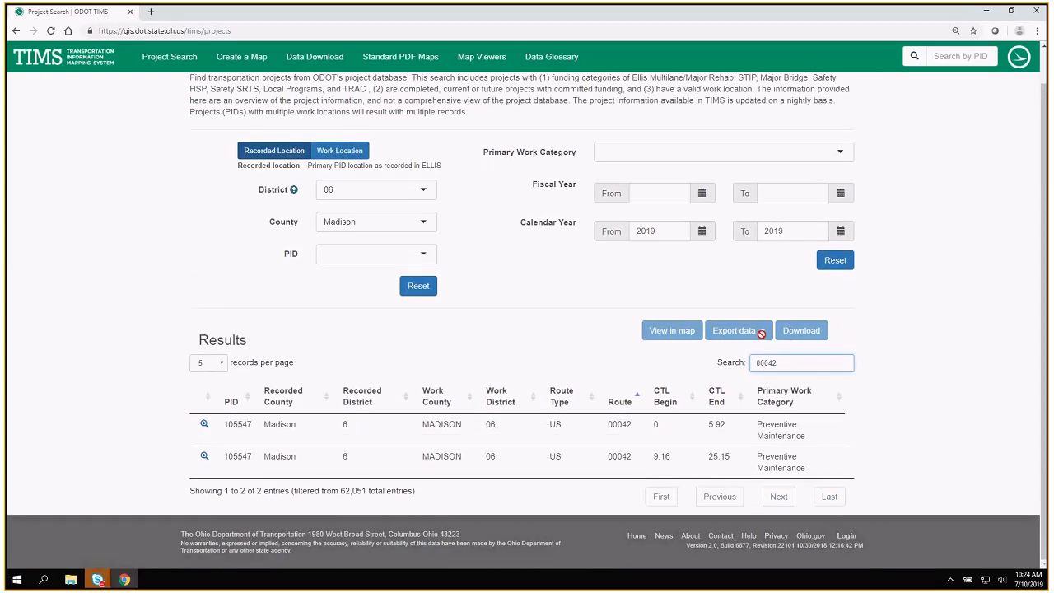
{"action": "key", "text": "BackSpace"}
{"action": "key", "text": "BackSpace"}
{"action": "key", "text": "BackSpace"}
{"action": "key", "text": "BackSpace"}
{"action": "key", "text": "BackSpace"}
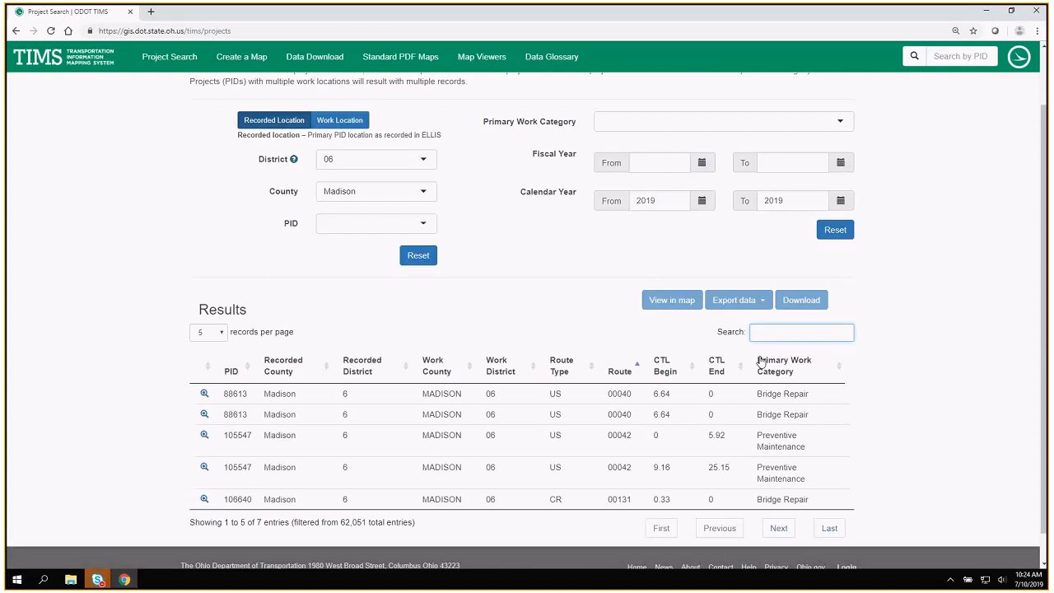
Sort by Primary Work Category, view the pavement treatment details of the first US 42 record on the second page, and close them.
{"action": "left_click", "coordinate": [773, 368]}
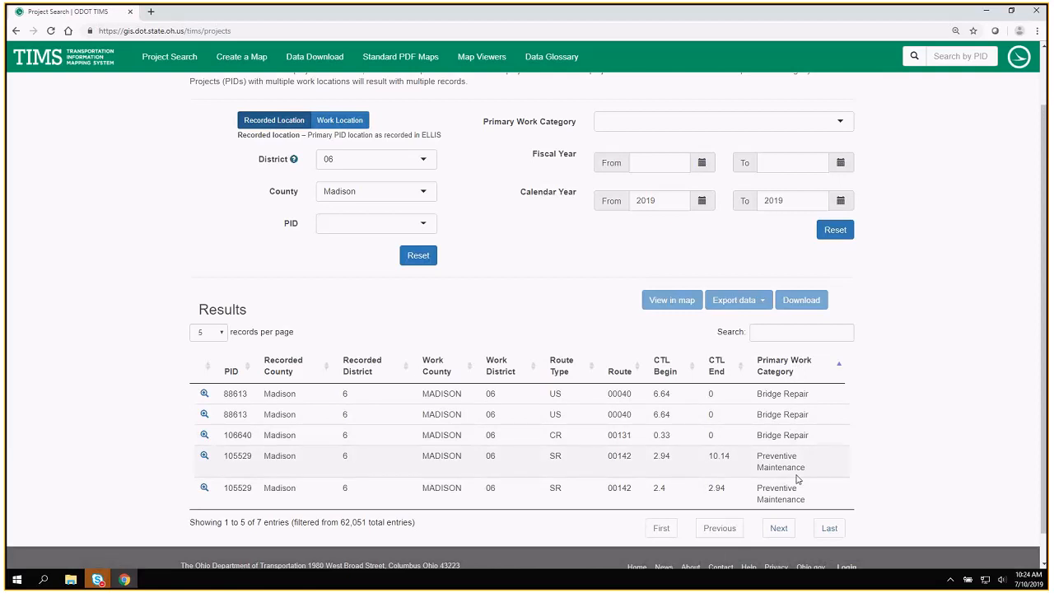
{"action": "left_click", "coordinate": [779, 528]}
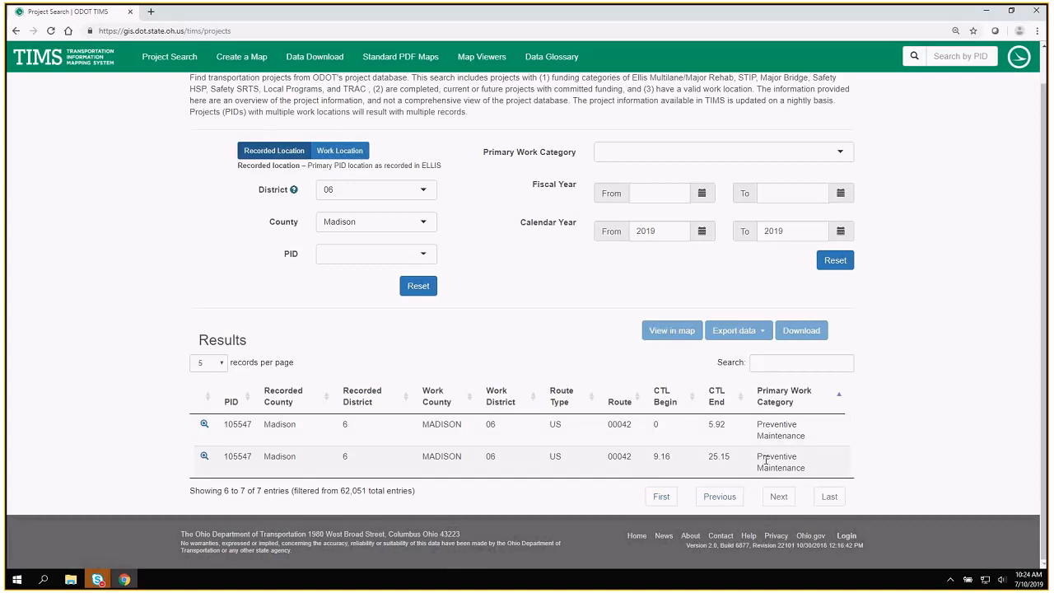
{"action": "right_click", "coordinate": [205, 426]}
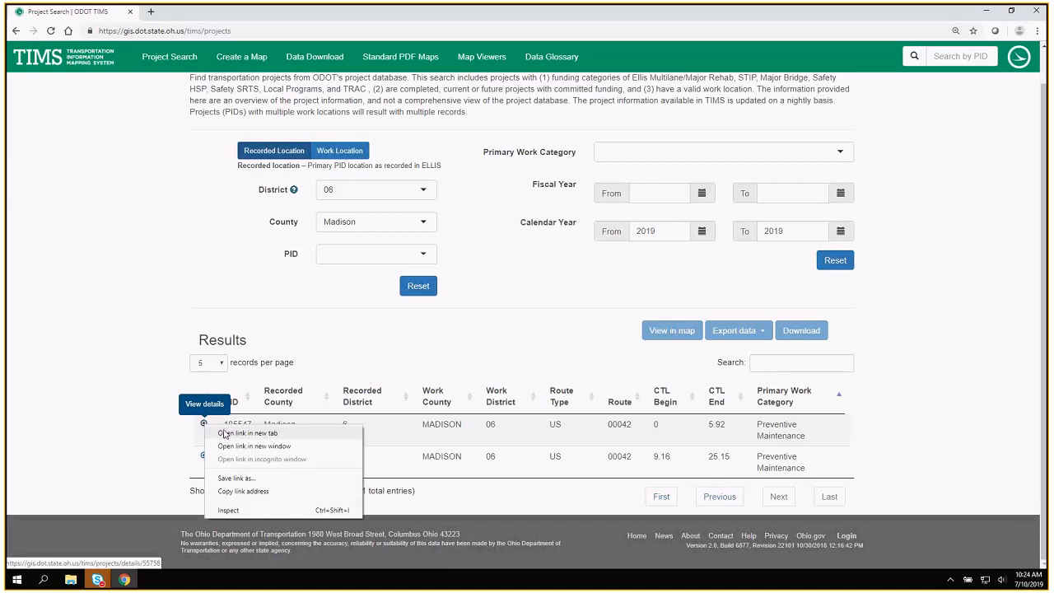
{"action": "left_click", "coordinate": [231, 431]}
{"action": "left_click", "coordinate": [217, 10]}
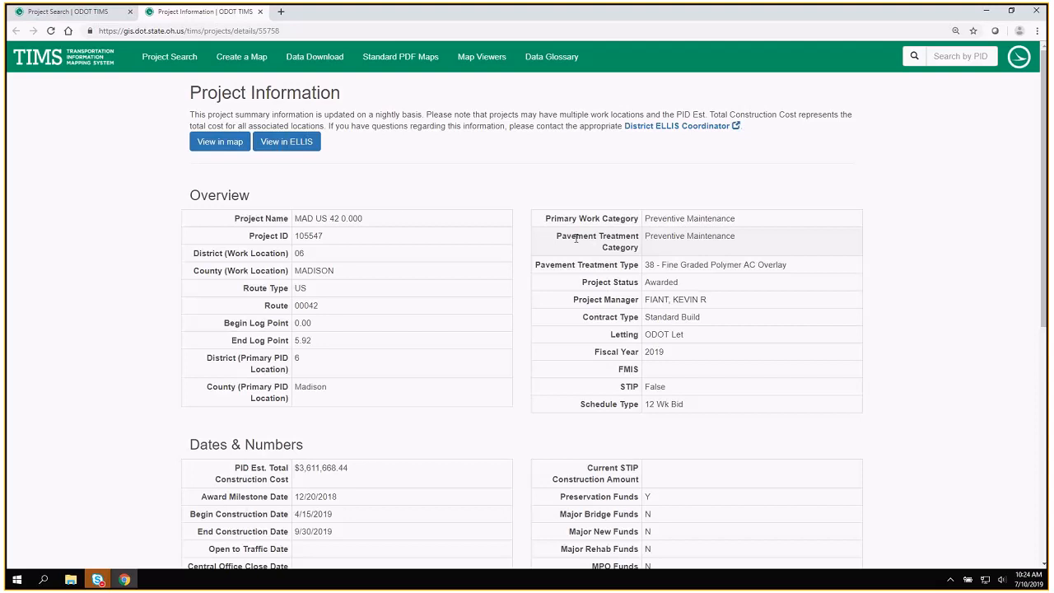
{"action": "left_click_drag", "start_coordinate": [575, 238], "coordinate": [805, 272]}
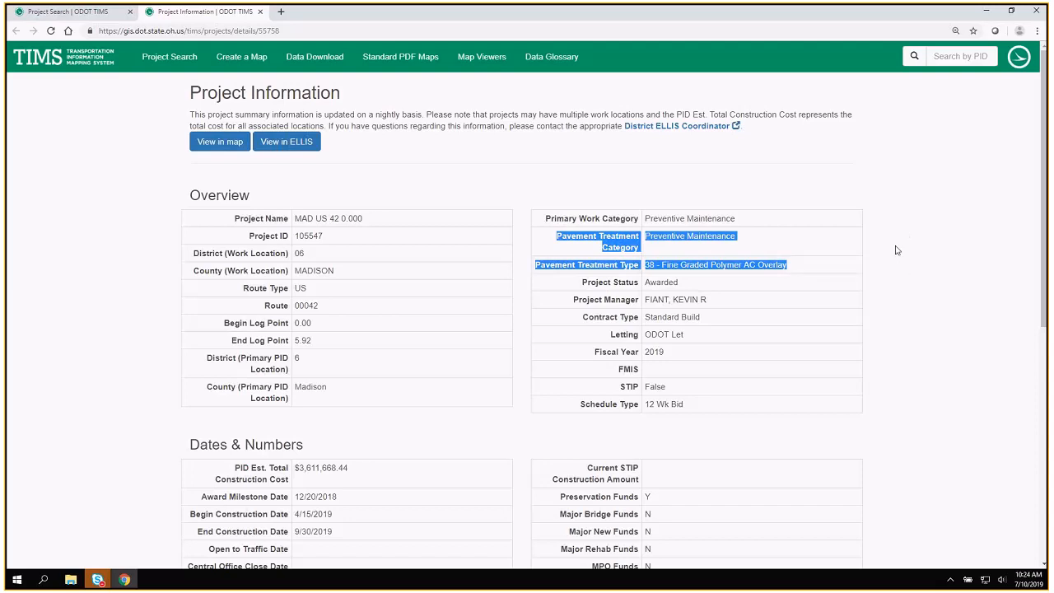
{"action": "left_click", "coordinate": [259, 12]}
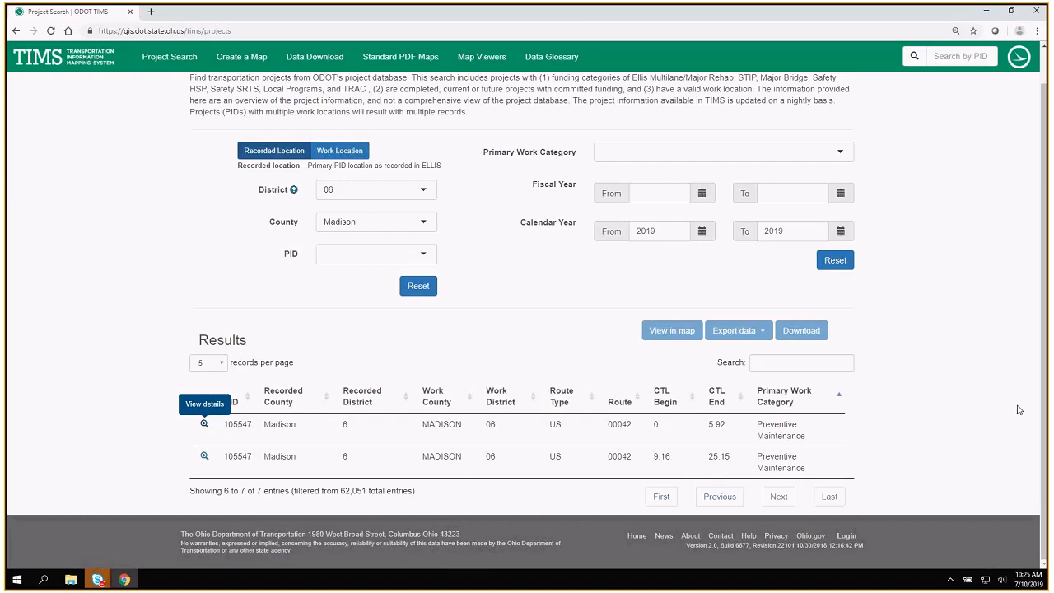
Reset both the location filters and the work category and year filters of the project search.
{"action": "scroll", "coordinate": [1018, 410], "scroll_direction": "up", "scroll_amount": 1}
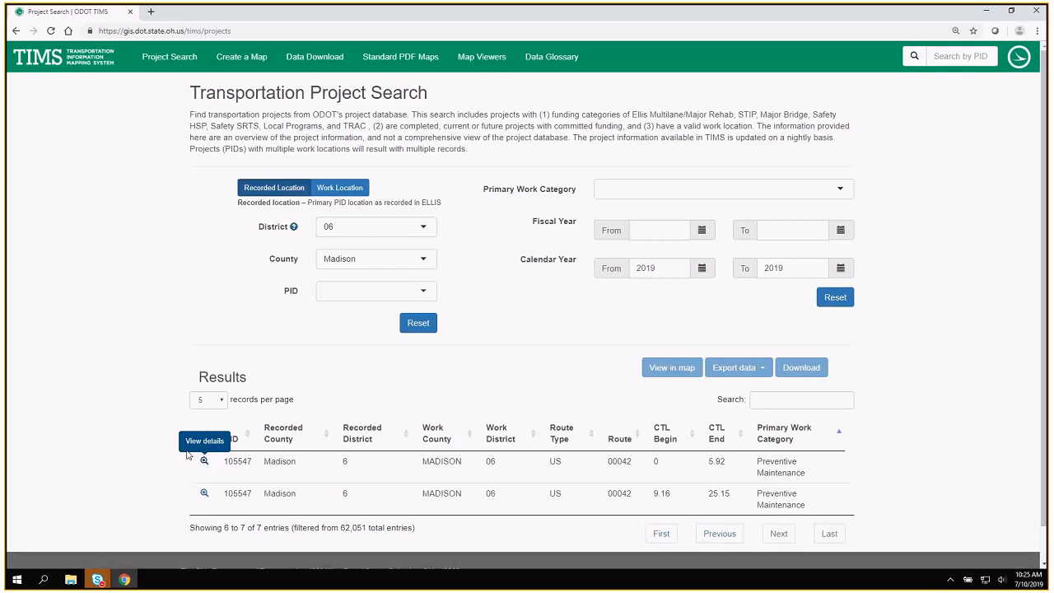
{"action": "left_click", "coordinate": [416, 325]}
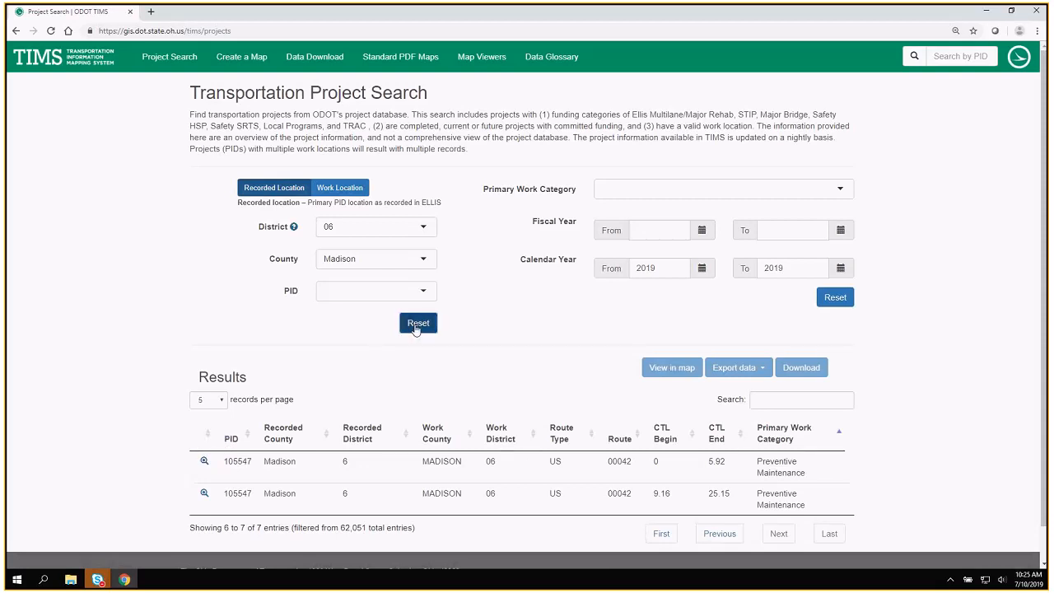
{"action": "left_click", "coordinate": [844, 302]}
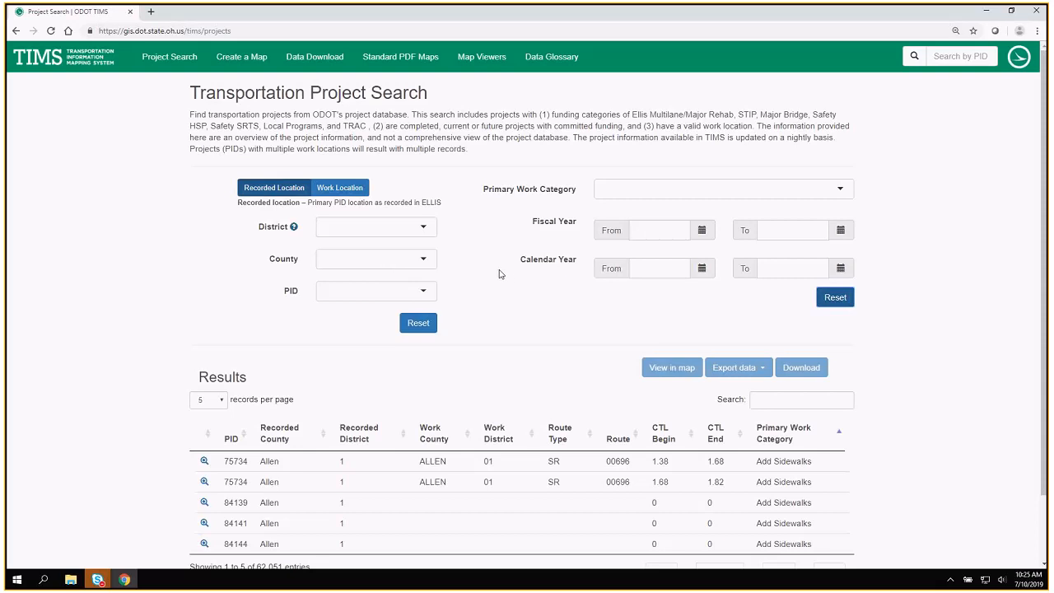
Filter the projects by recorded county Madison.
{"action": "left_click", "coordinate": [423, 261]}
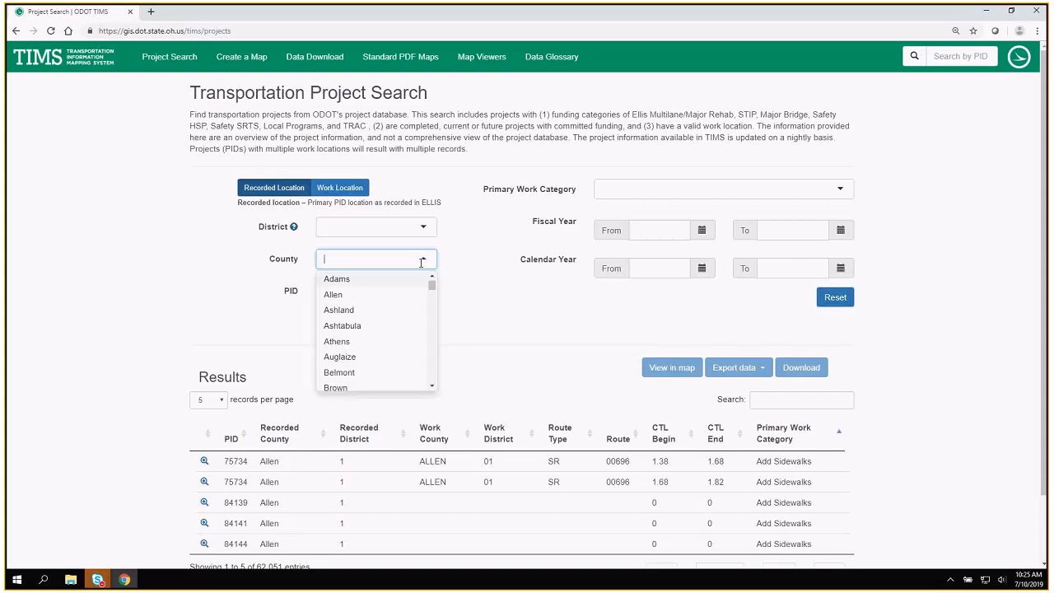
{"action": "type", "text": "madsion"}
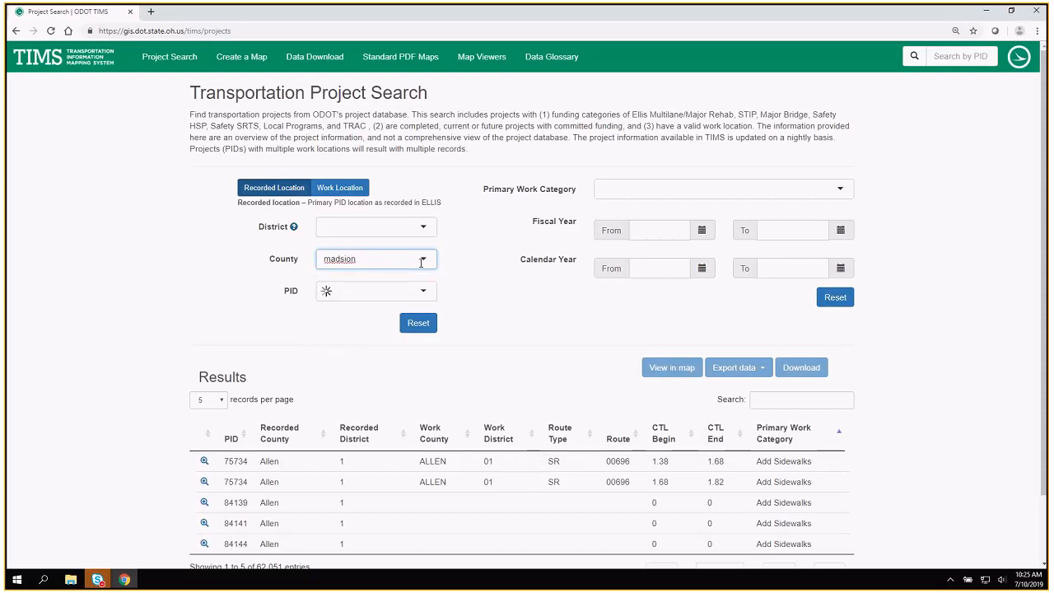
{"action": "double_click", "coordinate": [340, 258]}
{"action": "type", "text": "madison"}
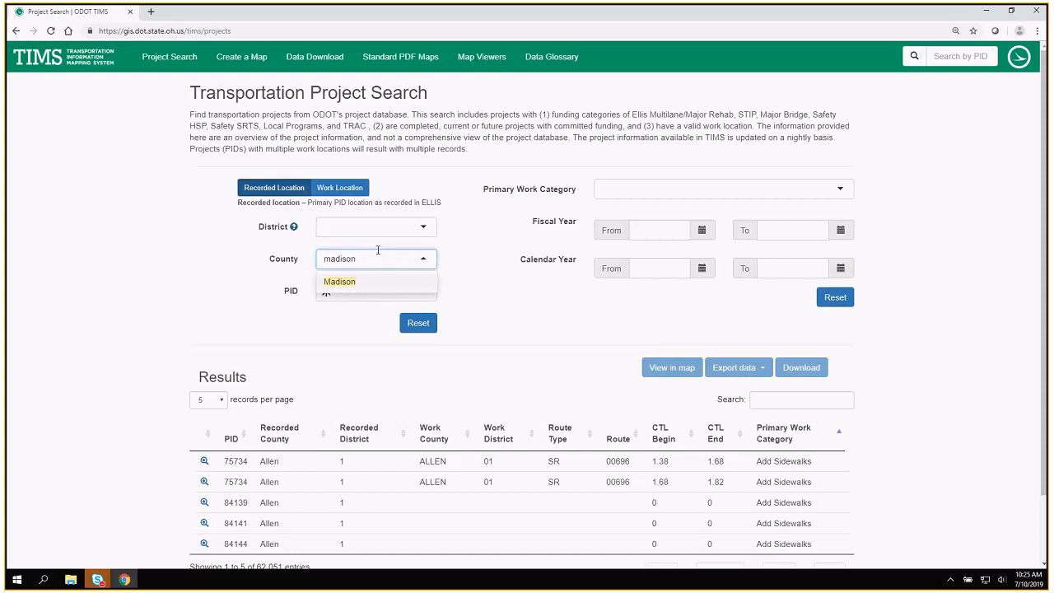
{"action": "left_click", "coordinate": [335, 284]}
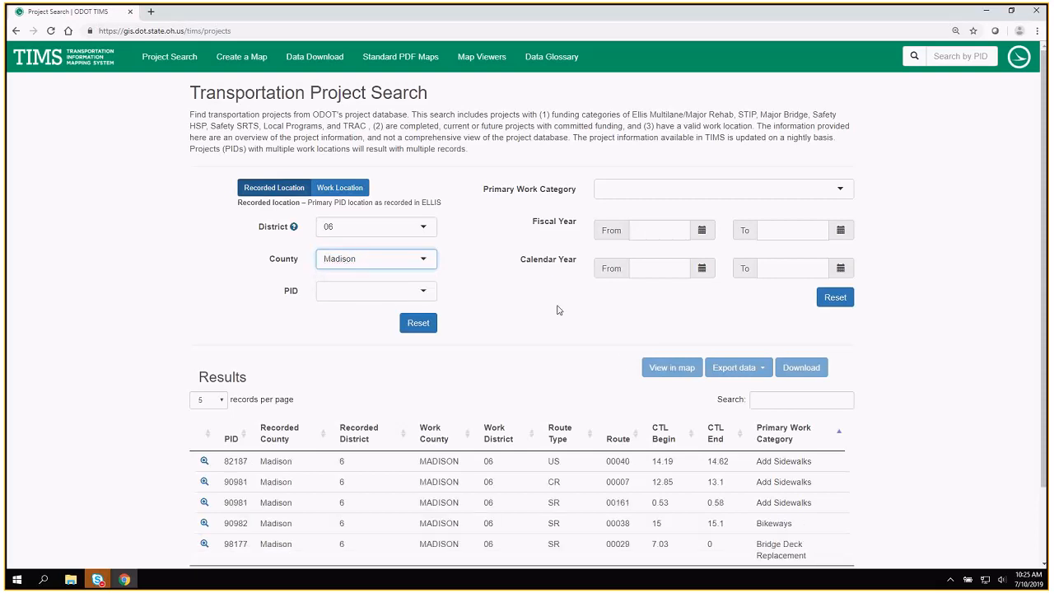
Search the Madison County results for route 00042 and review the matching entries.
{"action": "left_click", "coordinate": [765, 401]}
{"action": "type", "text": "000"}
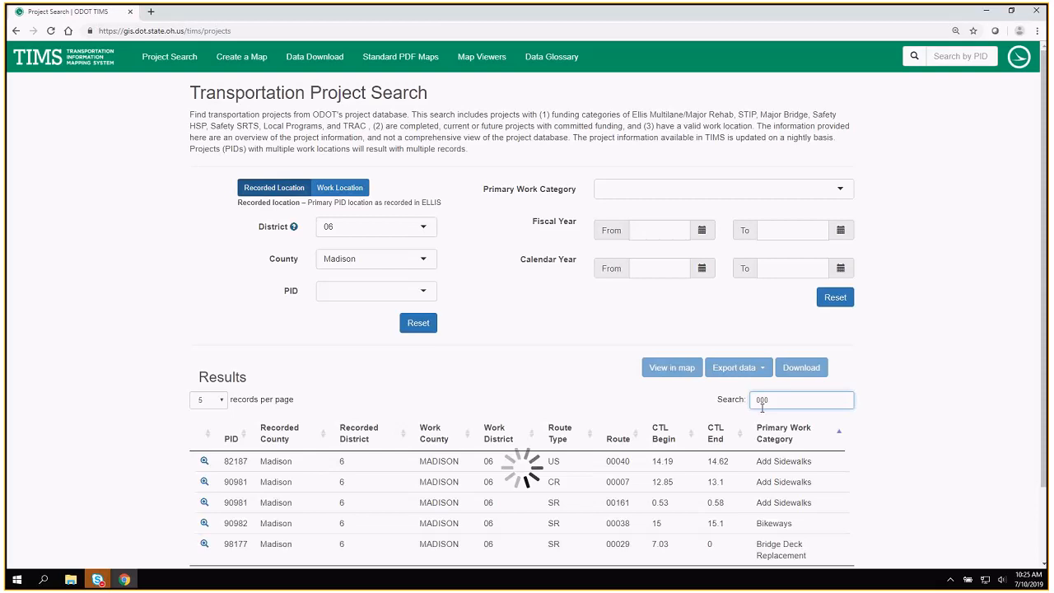
{"action": "type", "text": "42"}
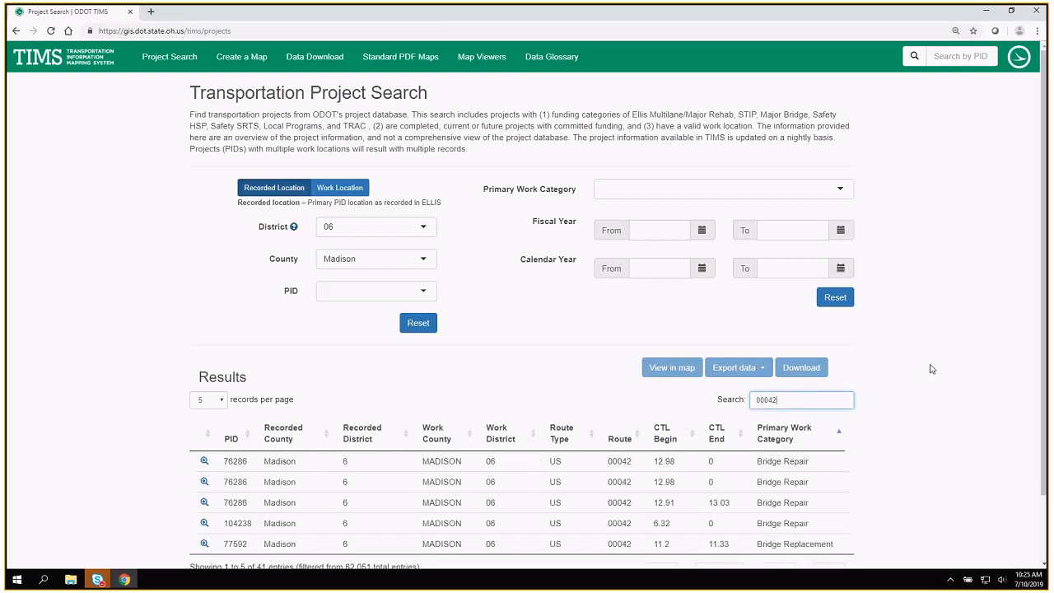
{"action": "scroll", "coordinate": [931, 369], "scroll_direction": "down", "scroll_amount": 1}
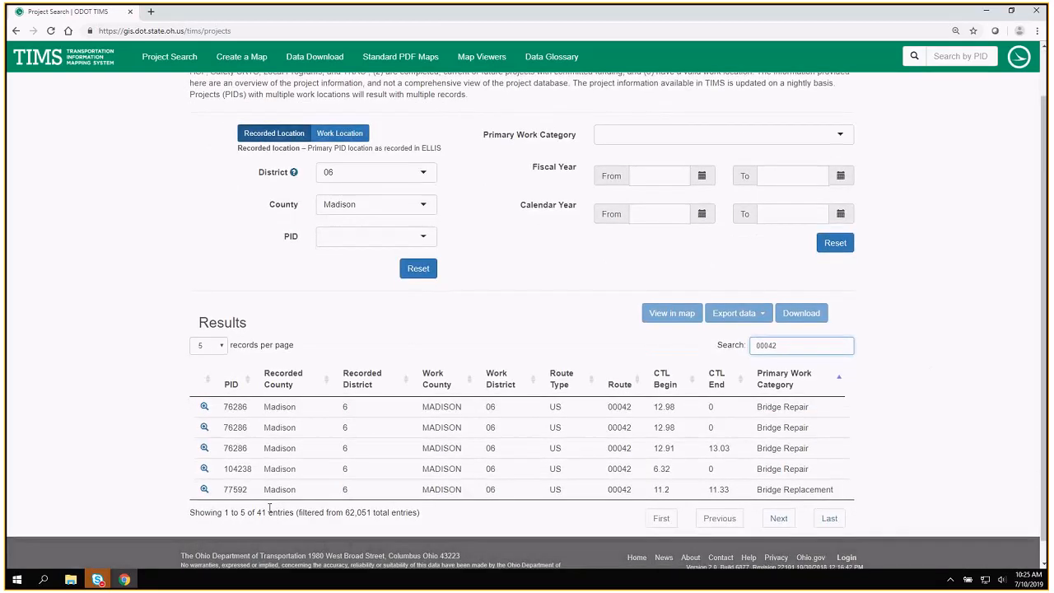
{"action": "left_click", "coordinate": [222, 346]}
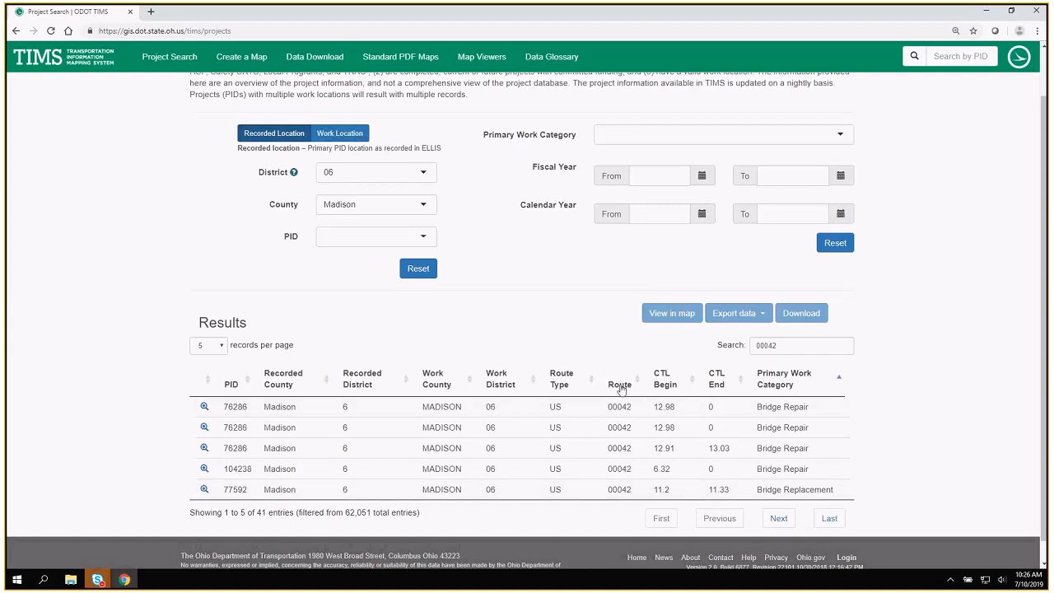
Select the three Resurfacing, Undivided System records after sorting by Primary Work Category in descending order, and look over the data export formats.
{"action": "left_click", "coordinate": [768, 385]}
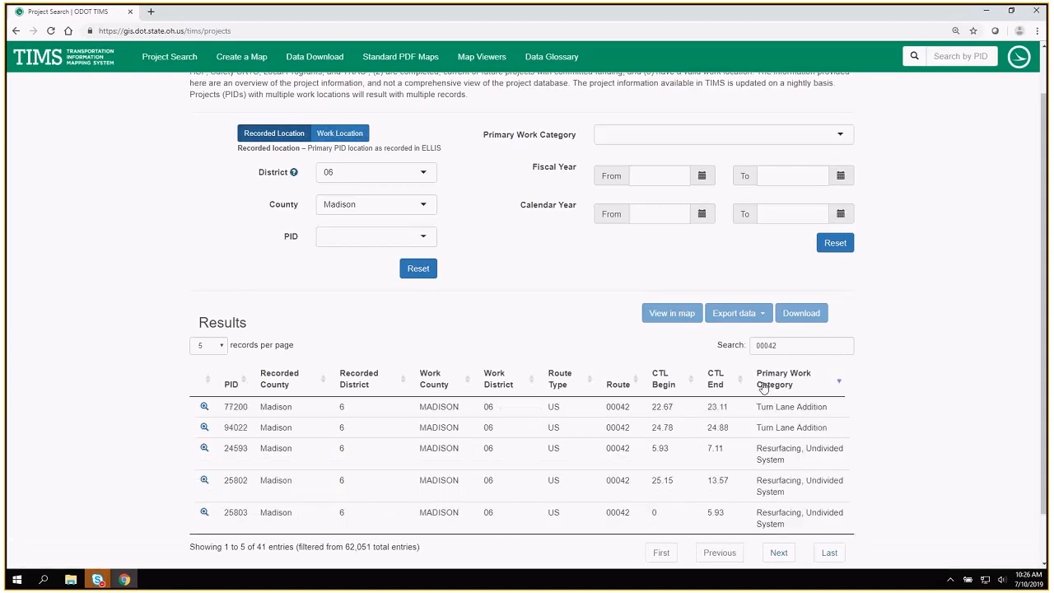
{"action": "left_click", "coordinate": [784, 450]}
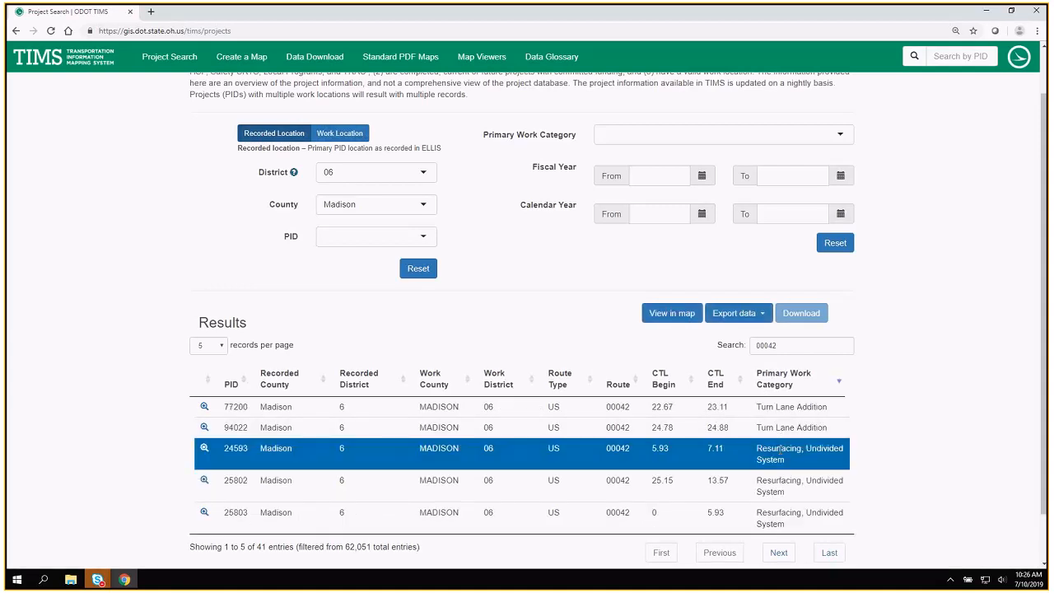
{"action": "left_click", "coordinate": [792, 494]}
{"action": "left_click", "coordinate": [788, 519]}
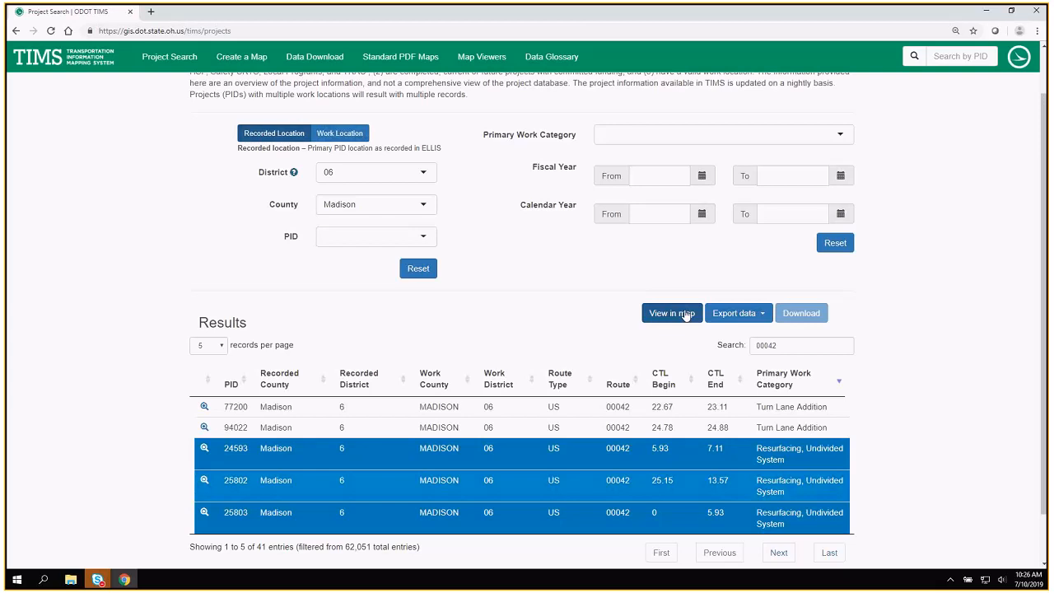
{"action": "left_click", "coordinate": [753, 316]}
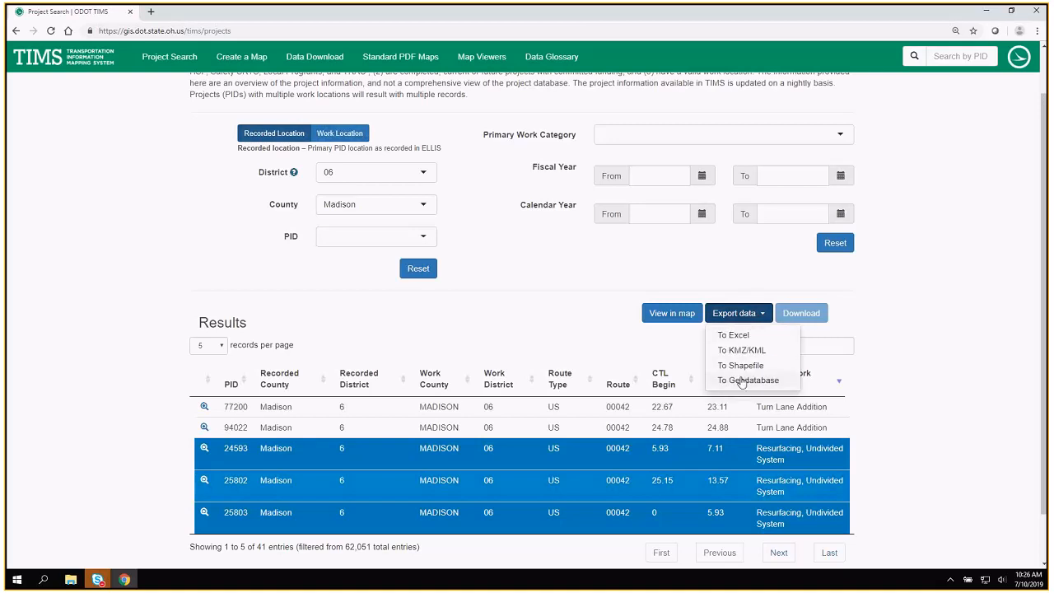
{"action": "left_click", "coordinate": [888, 303]}
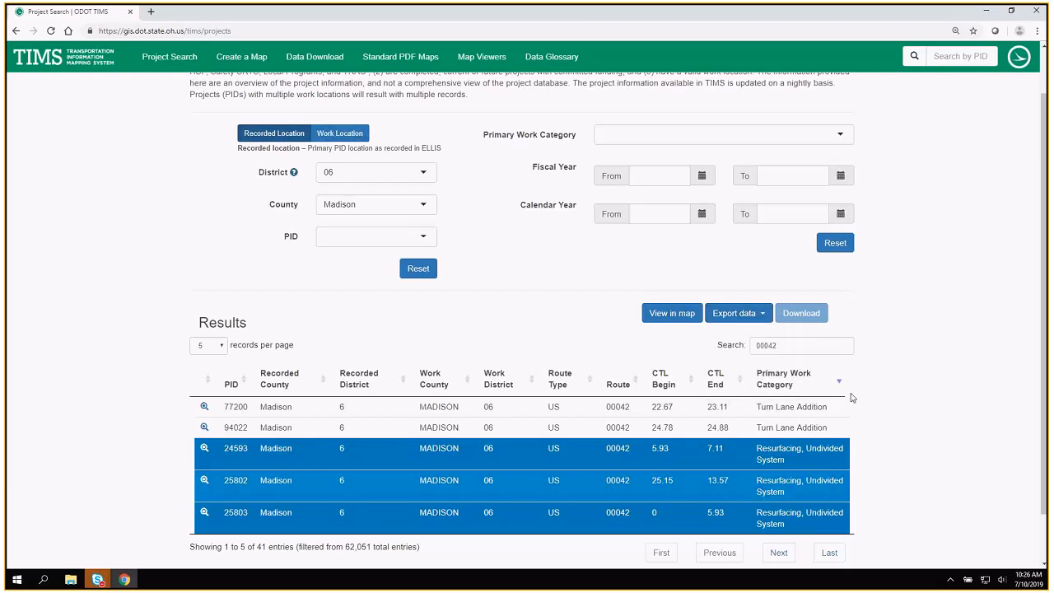
Limit the route 00042 results to calendar year 2019 for both From and To.
{"action": "left_click", "coordinate": [702, 216]}
{"action": "left_click", "coordinate": [663, 332]}
{"action": "left_click", "coordinate": [783, 213]}
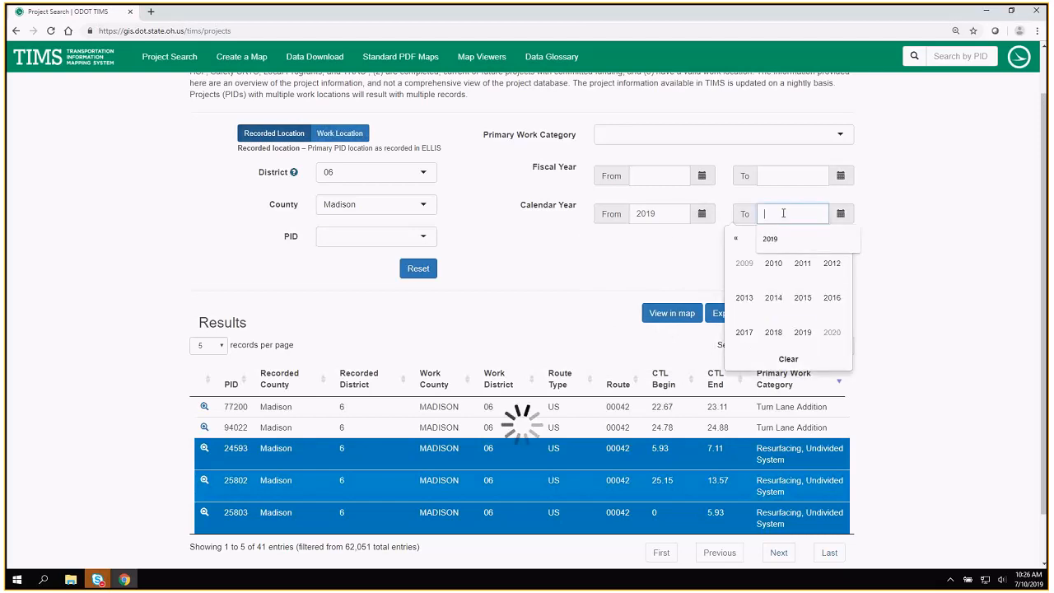
{"action": "left_click", "coordinate": [803, 332]}
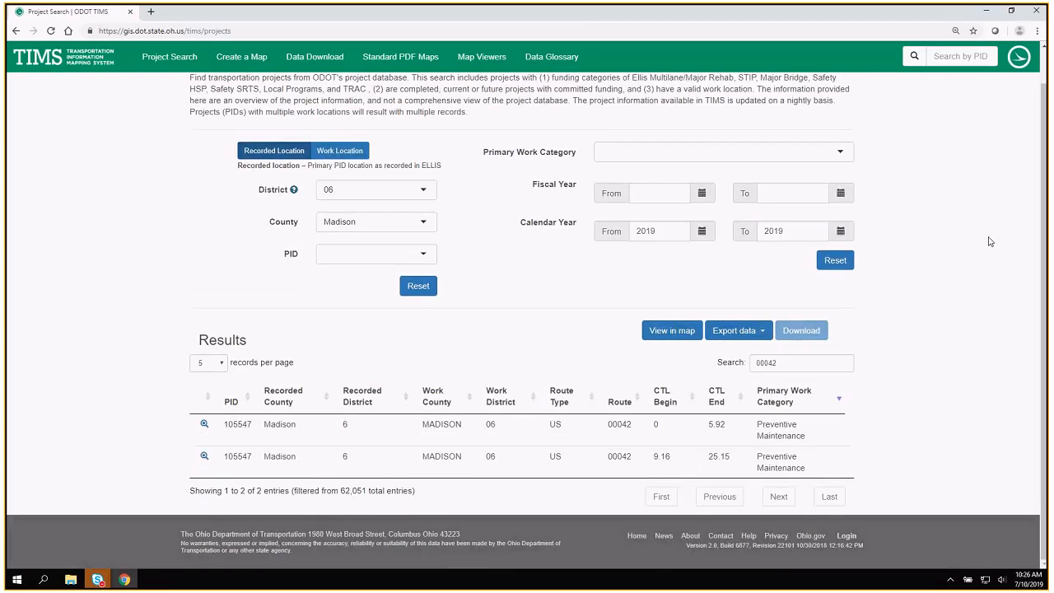
Add both Preventive Maintenance records on US 42 to the selection and view the selected projects in the map.
{"action": "left_click", "coordinate": [360, 430]}
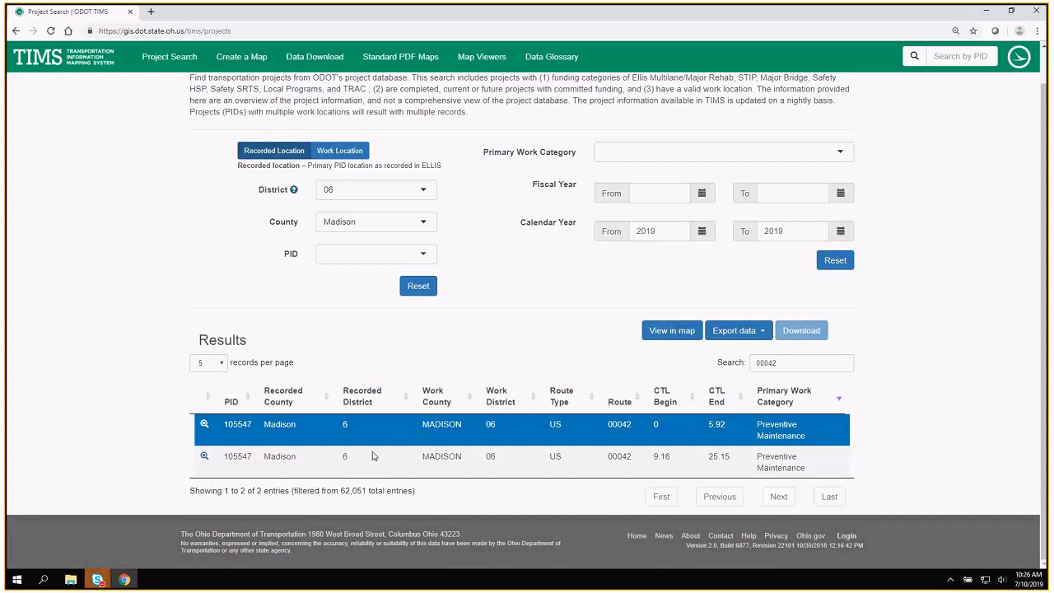
{"action": "left_click", "coordinate": [371, 463]}
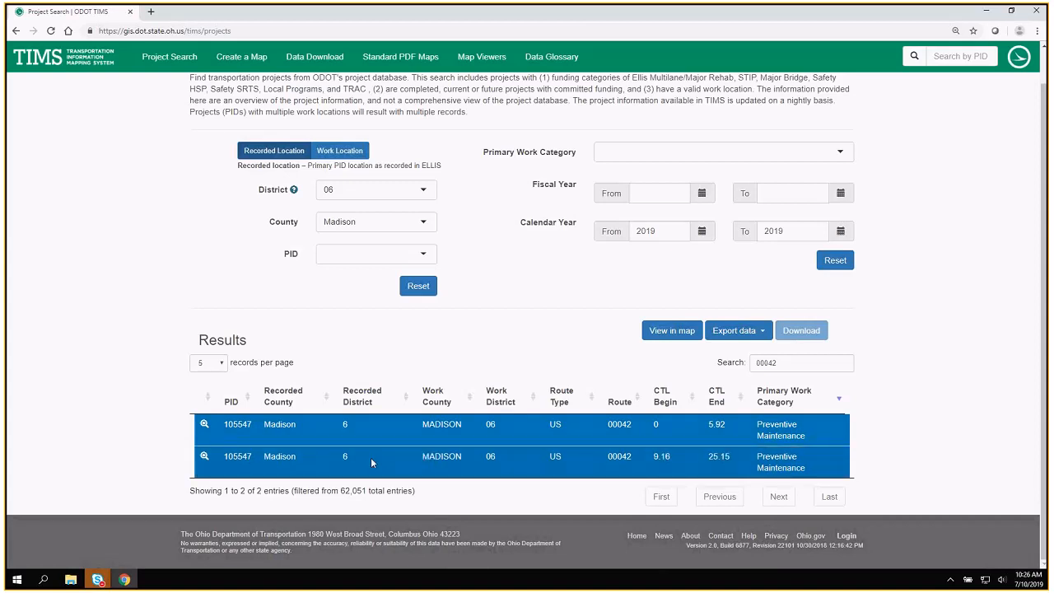
{"action": "left_click", "coordinate": [687, 328]}
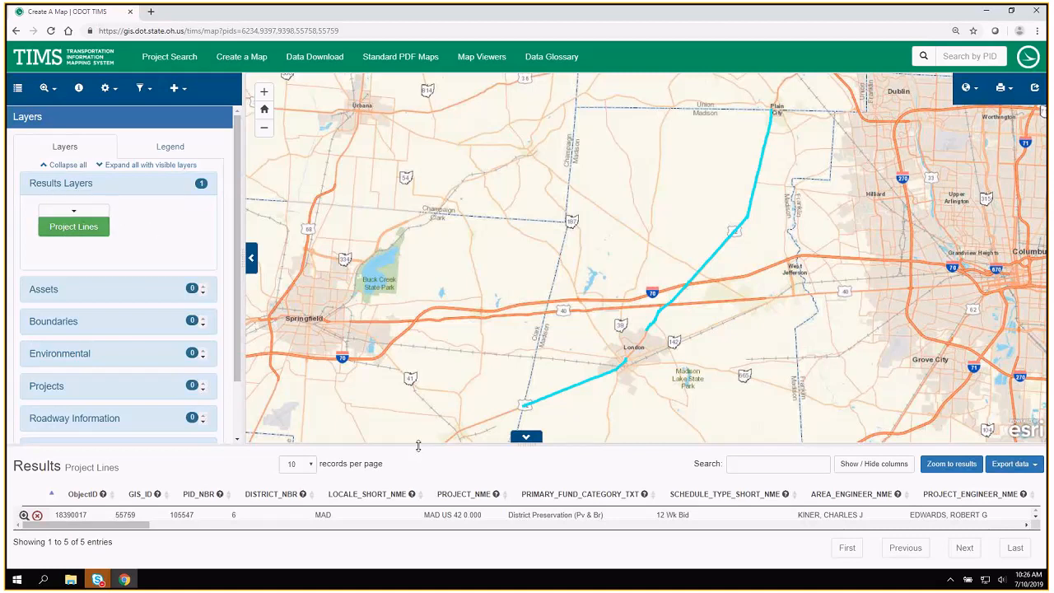
Enlarge the Project Lines results table to review its records, shrink it again, and return to the TIMS home page.
{"action": "left_click_drag", "start_coordinate": [418, 446], "coordinate": [415, 383]}
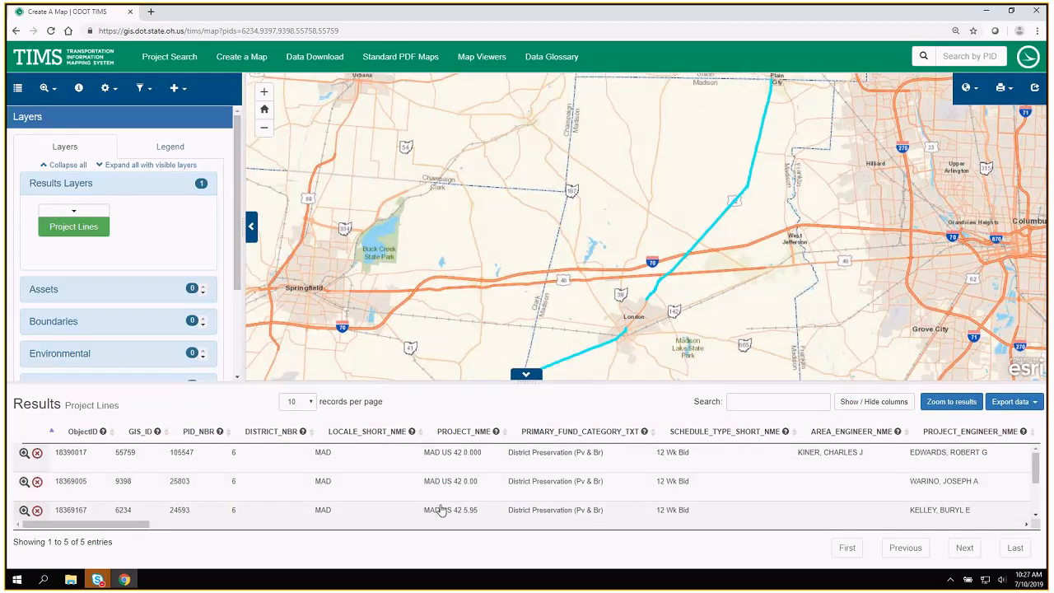
{"action": "scroll", "coordinate": [442, 506], "scroll_direction": "down", "scroll_amount": 2}
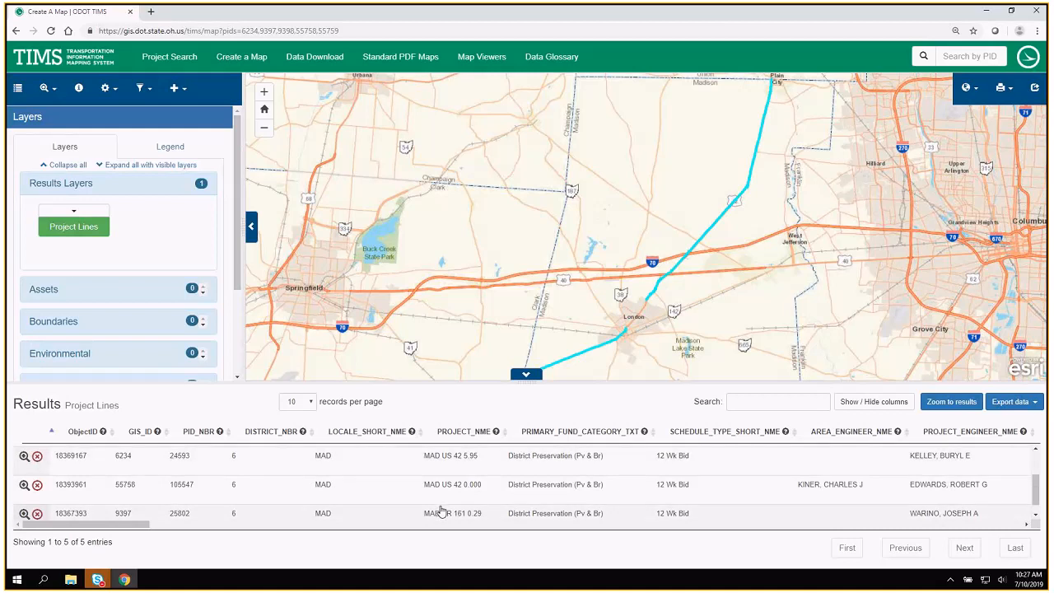
{"action": "scroll", "coordinate": [441, 511], "scroll_direction": "down", "scroll_amount": 1}
{"action": "scroll", "coordinate": [441, 510], "scroll_direction": "up", "scroll_amount": 3}
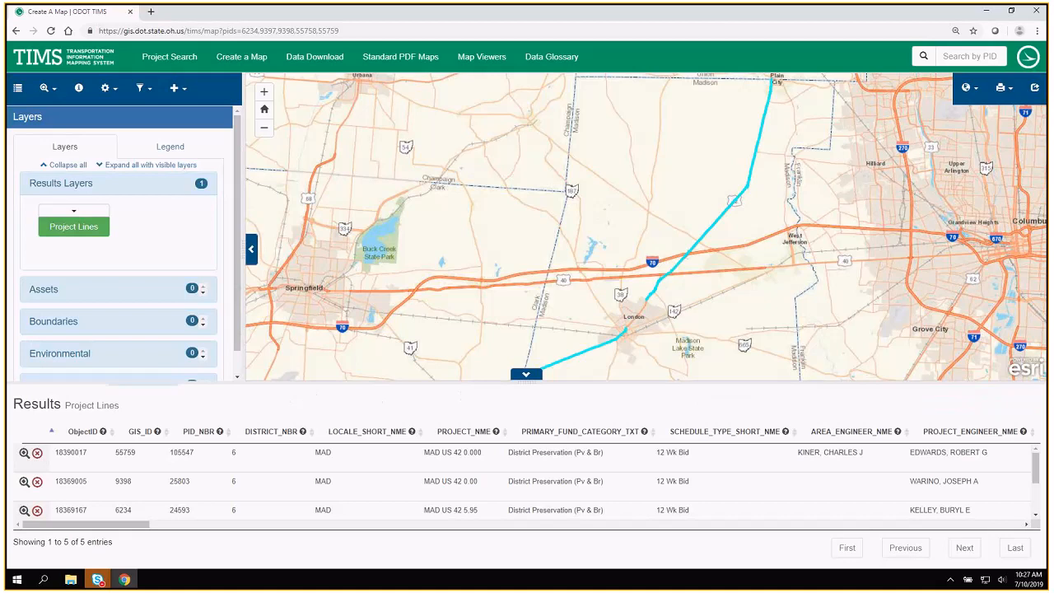
{"action": "left_click_drag", "start_coordinate": [458, 396], "coordinate": [489, 424]}
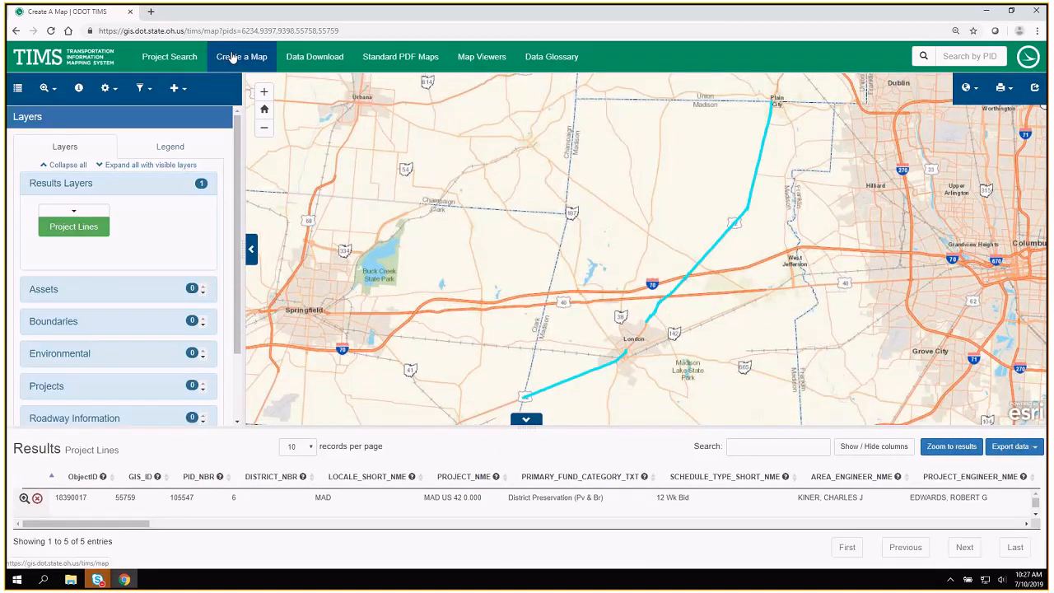
{"action": "left_click", "coordinate": [90, 59]}
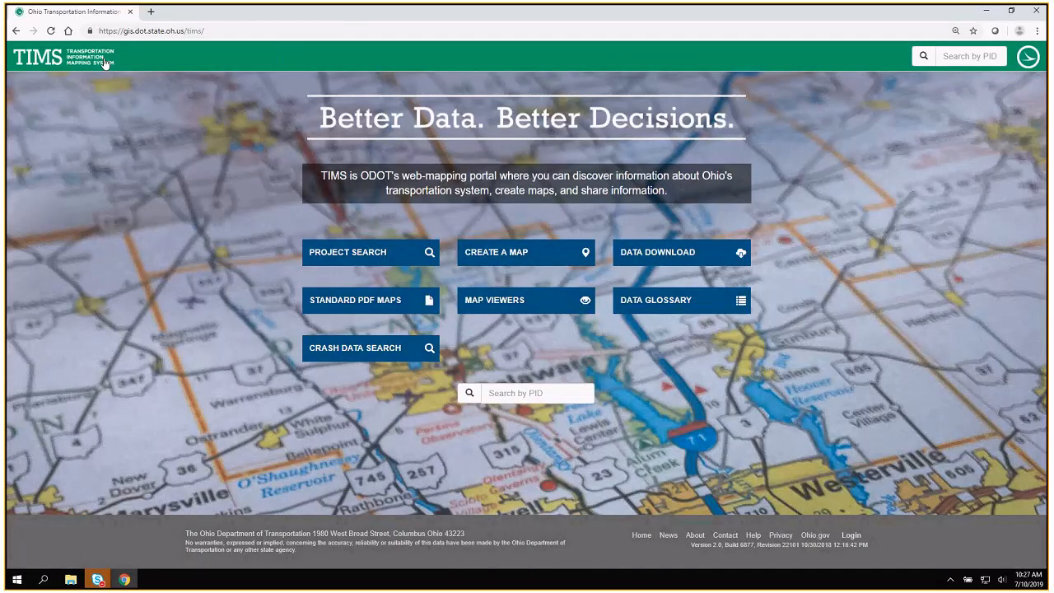
Open the Create a Map page, expand the Assets layer group and widen the layer list.
{"action": "left_click", "coordinate": [492, 254]}
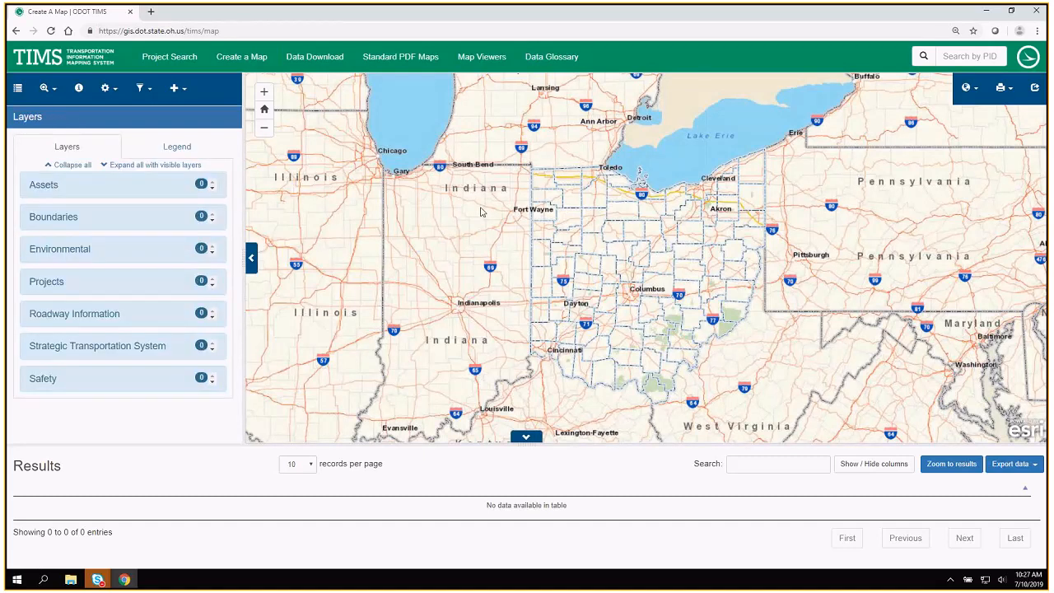
{"action": "left_click", "coordinate": [37, 186]}
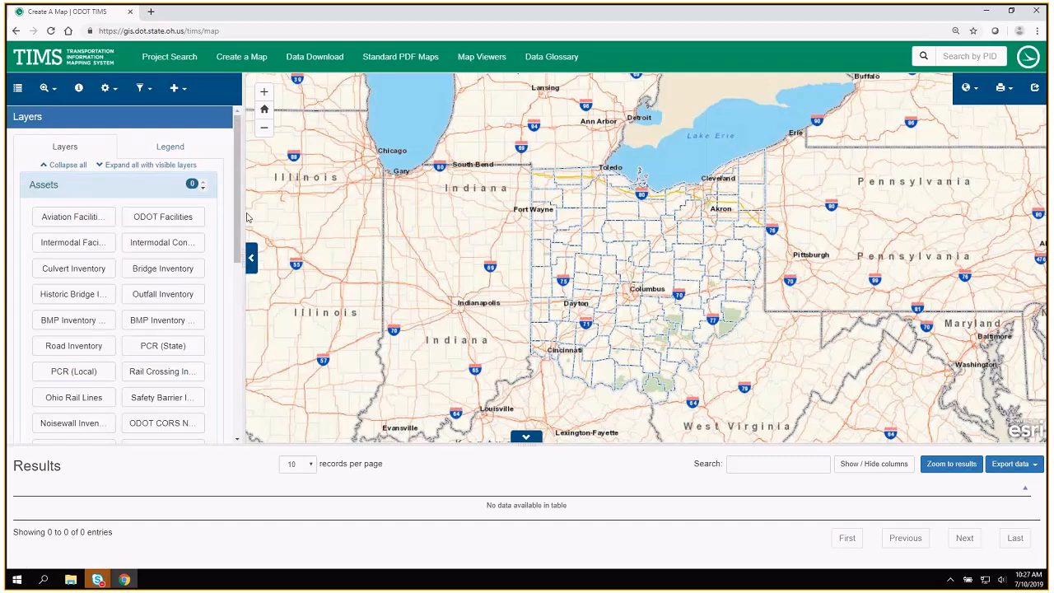
{"action": "left_click_drag", "start_coordinate": [243, 213], "coordinate": [296, 223]}
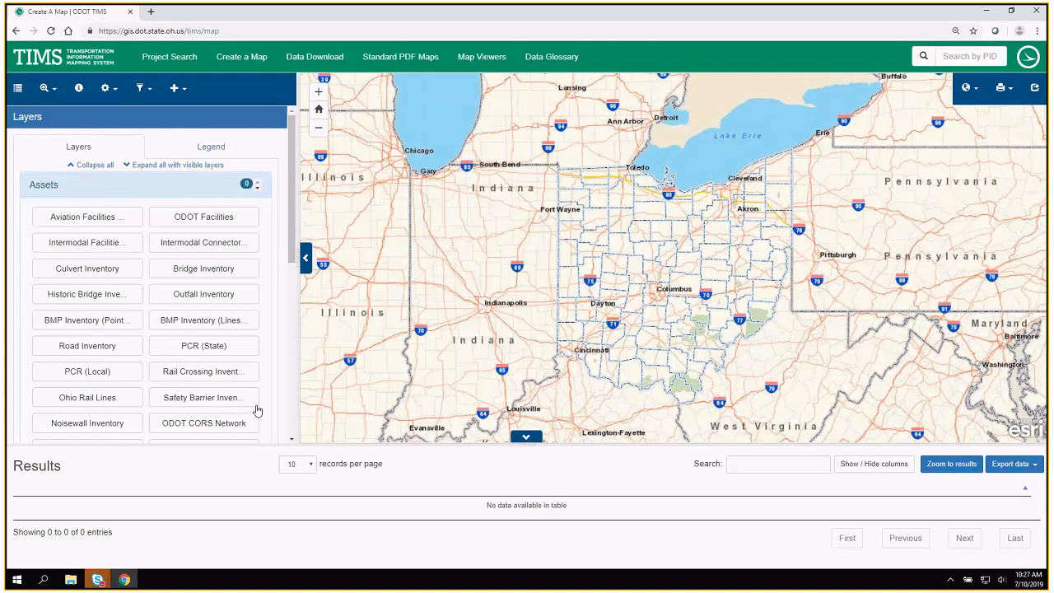
Look through the Assets layers and briefly check the Projects layer group, leaving Projects collapsed.
{"action": "scroll", "coordinate": [266, 403], "scroll_direction": "down", "scroll_amount": 3}
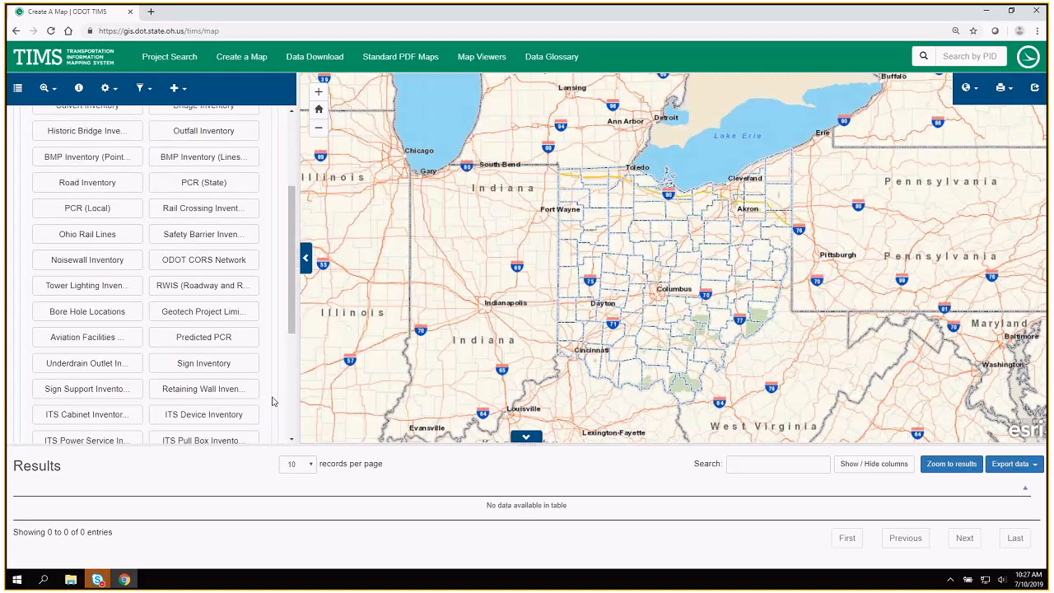
{"action": "scroll", "coordinate": [274, 401], "scroll_direction": "down", "scroll_amount": 2}
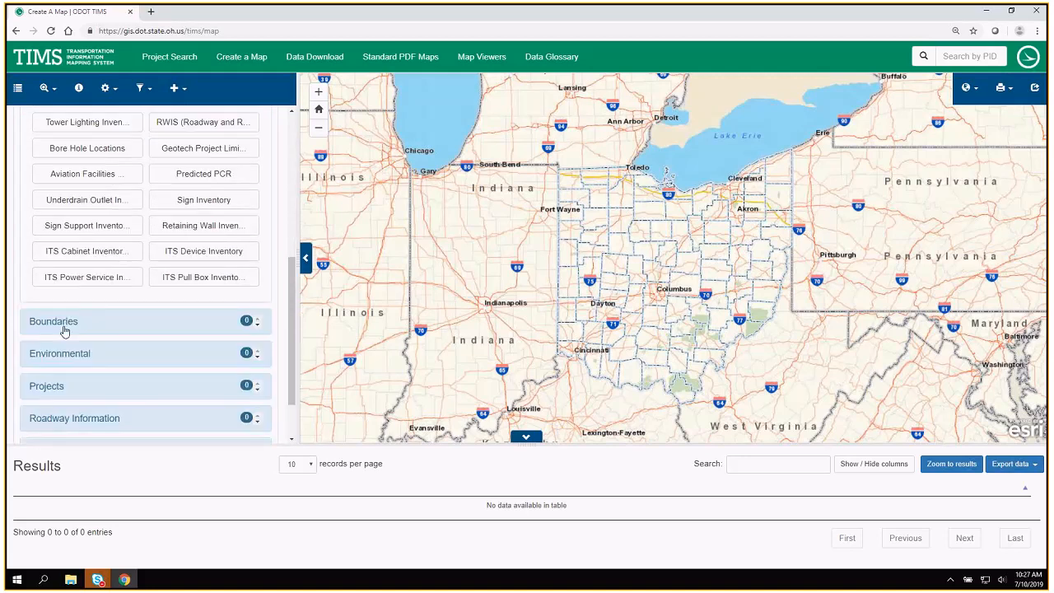
{"action": "left_click", "coordinate": [55, 384]}
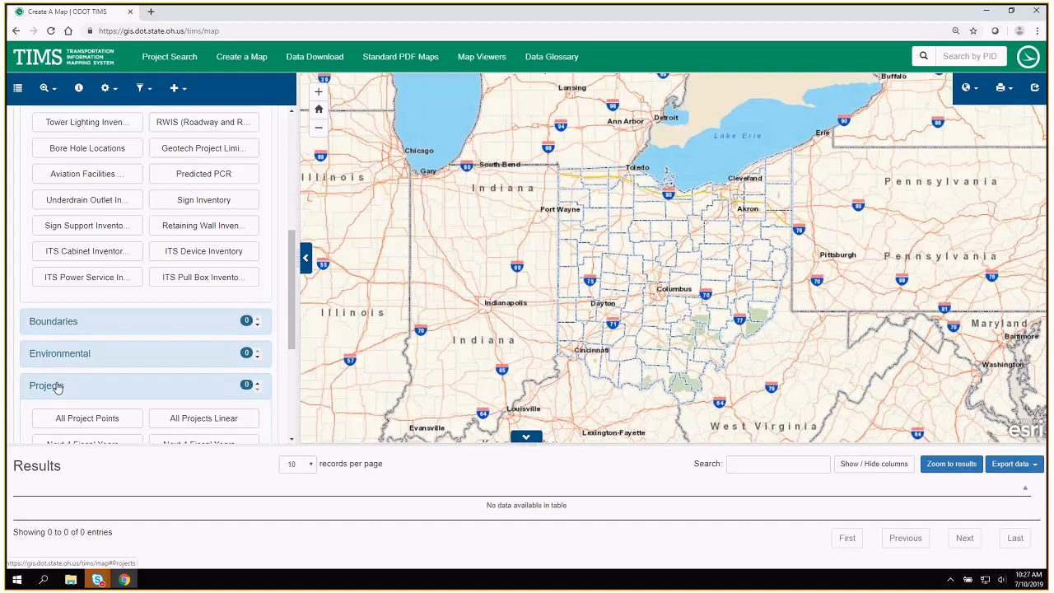
{"action": "left_click", "coordinate": [53, 387]}
{"action": "scroll", "coordinate": [61, 374], "scroll_direction": "down", "scroll_amount": 1}
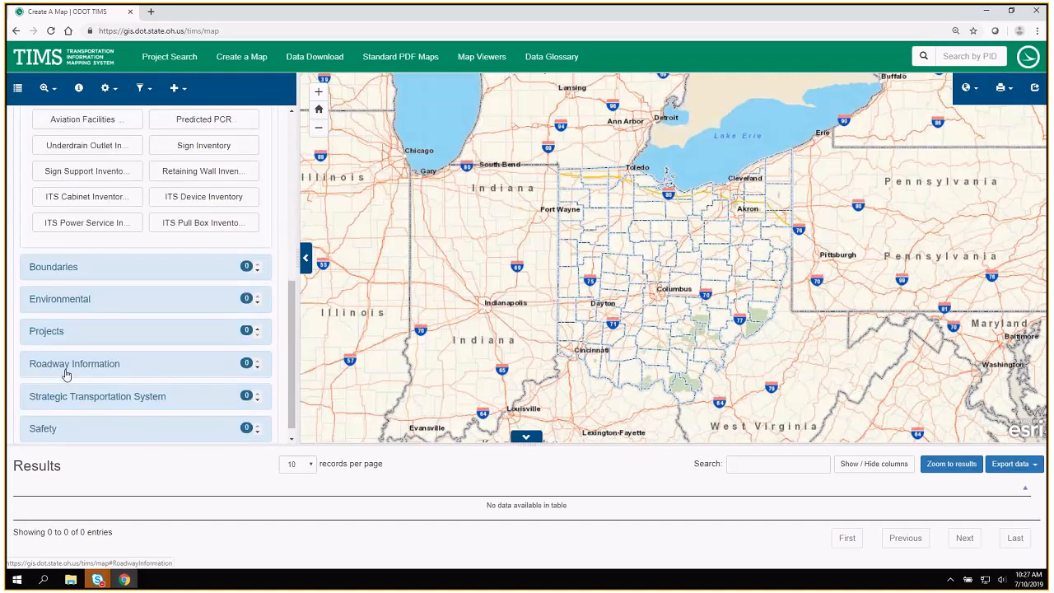
Display the Road Inventory layer from the Roadway Information group on the map around Sunbury in Delaware County.
{"action": "left_click", "coordinate": [66, 370]}
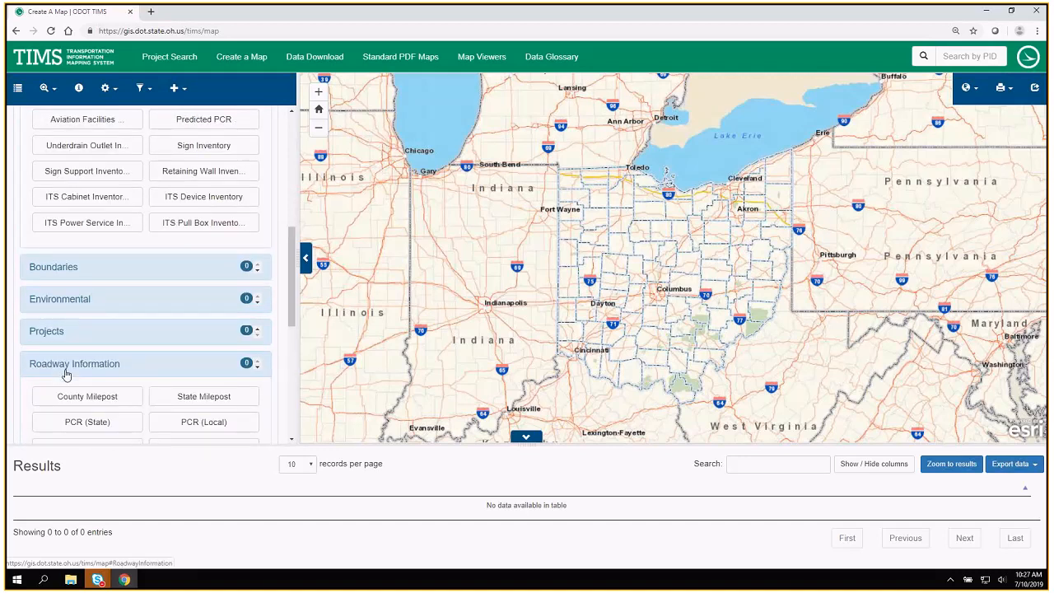
{"action": "scroll", "coordinate": [275, 401], "scroll_direction": "down", "scroll_amount": 3}
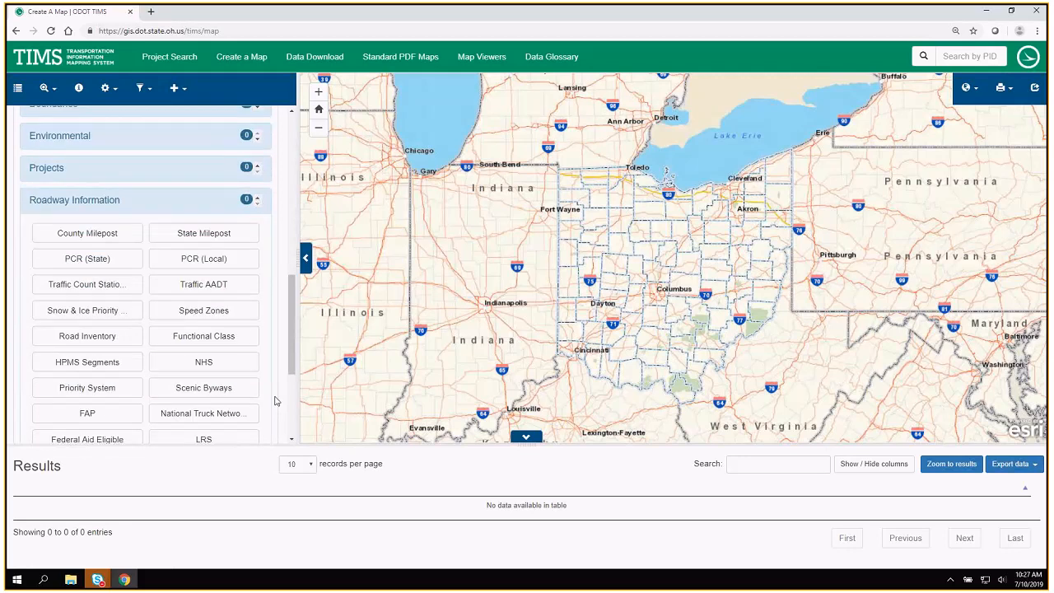
{"action": "scroll", "coordinate": [276, 401], "scroll_direction": "down", "scroll_amount": 1}
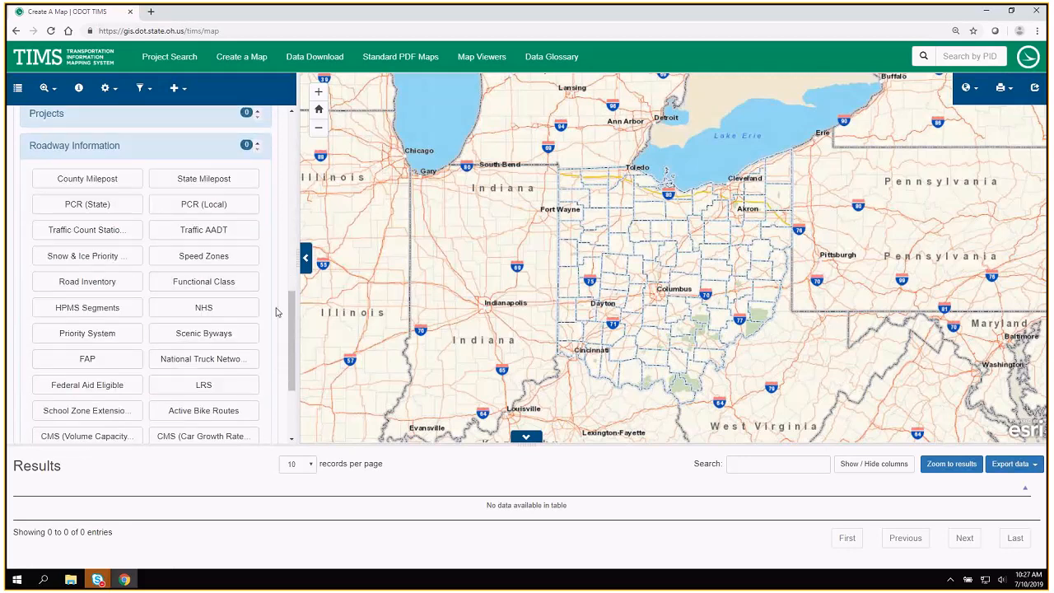
{"action": "left_click", "coordinate": [68, 284]}
{"action": "scroll", "coordinate": [694, 270], "scroll_direction": "up", "scroll_amount": 1}
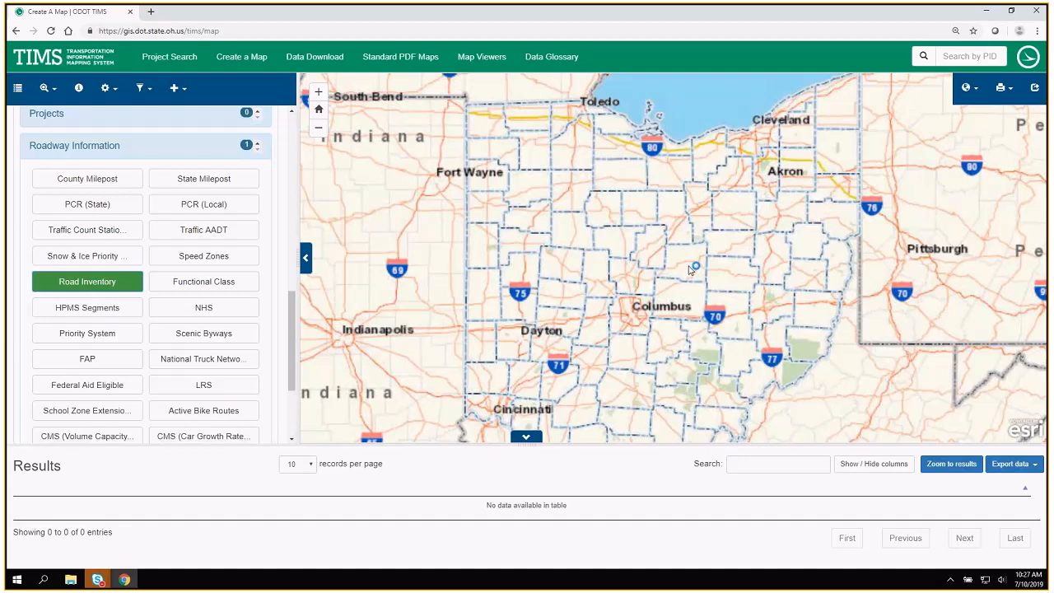
{"action": "scroll", "coordinate": [692, 265], "scroll_direction": "up", "scroll_amount": 1}
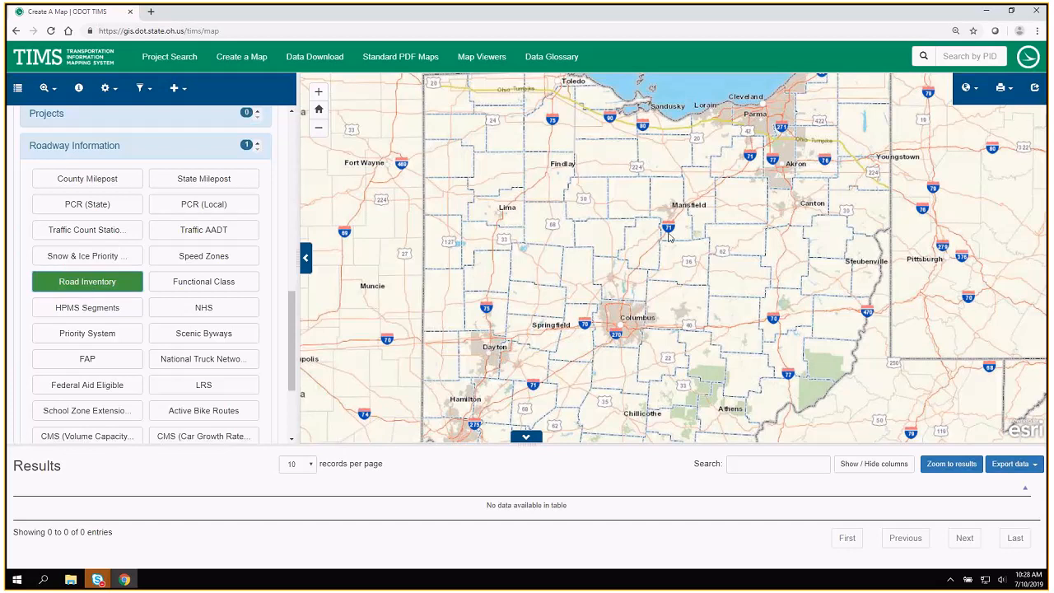
{"action": "scroll", "coordinate": [668, 237], "scroll_direction": "up", "scroll_amount": 2}
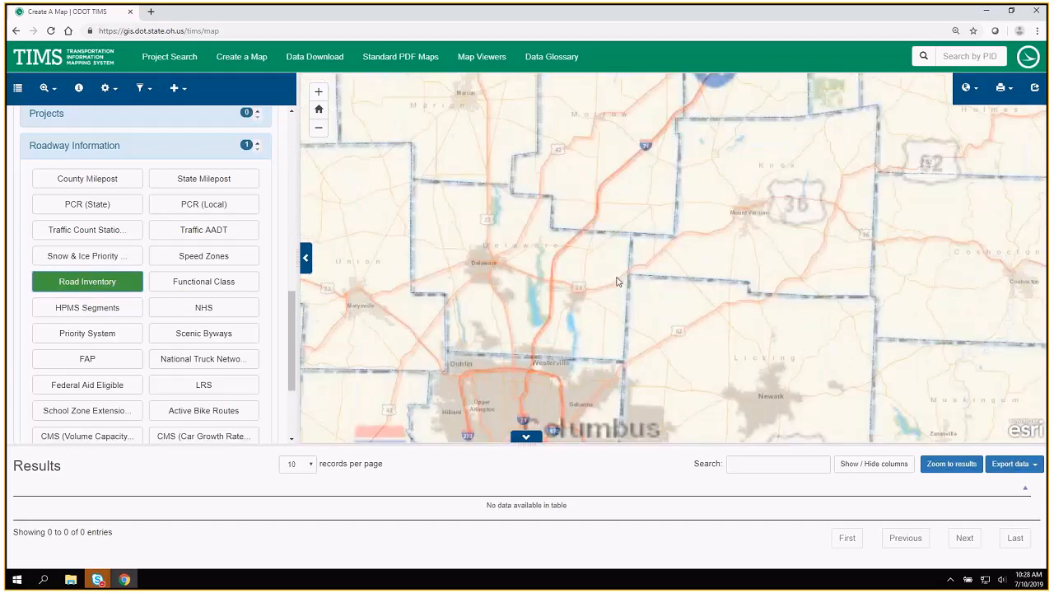
{"action": "scroll", "coordinate": [555, 273], "scroll_direction": "up", "scroll_amount": 2}
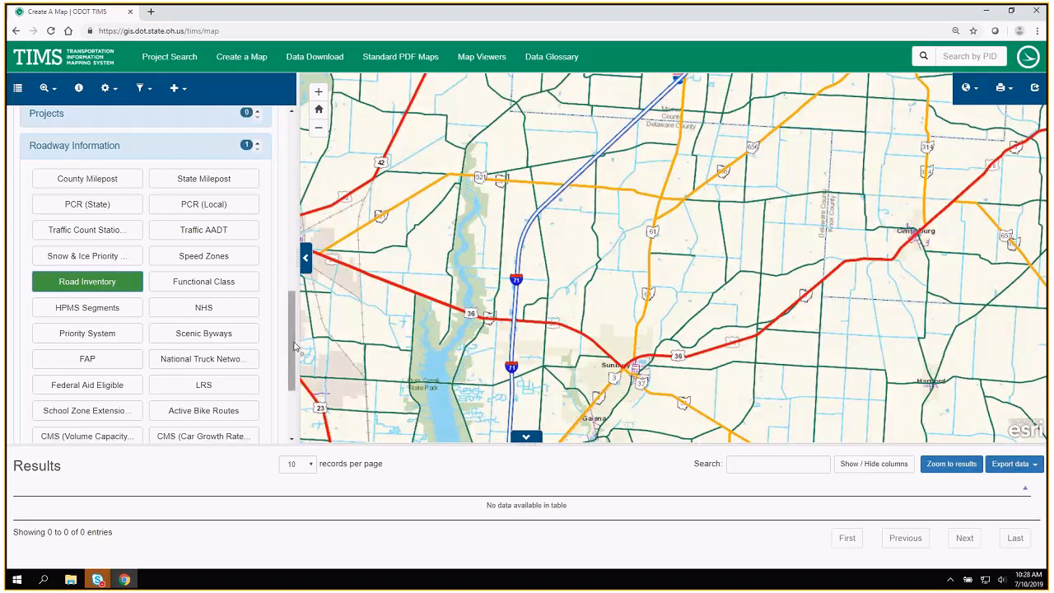
Check the map legend for the Road Inventory route types and return to the layer list.
{"action": "left_click_drag", "start_coordinate": [294, 346], "coordinate": [292, 164]}
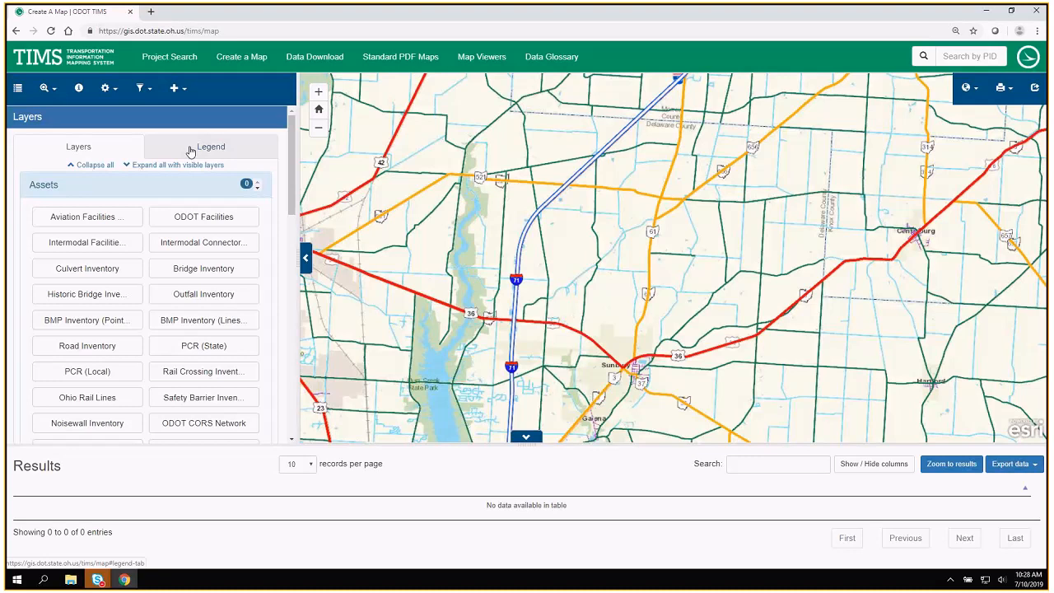
{"action": "left_click", "coordinate": [189, 150]}
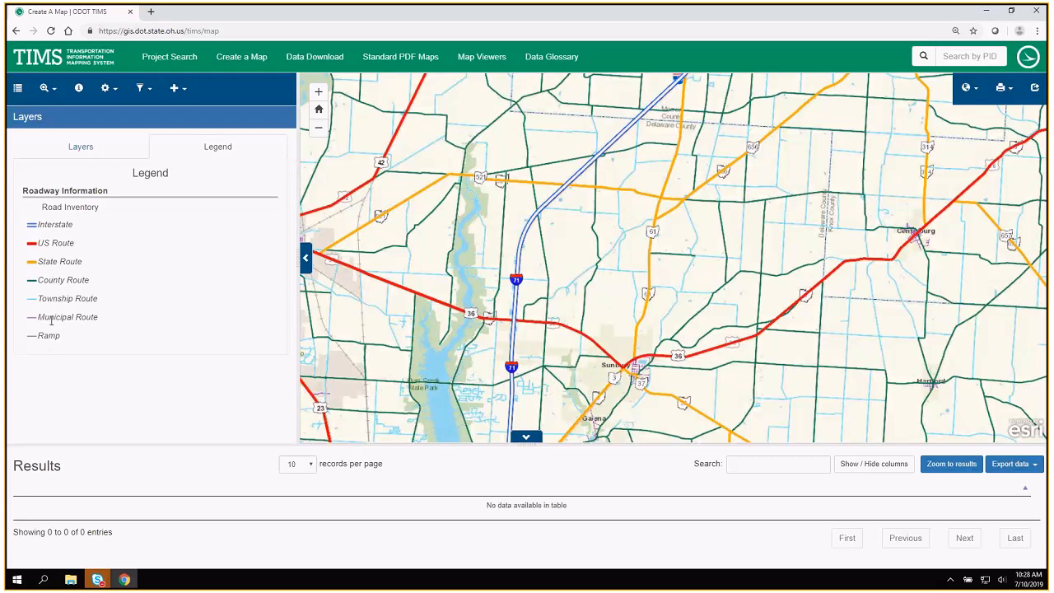
{"action": "left_click", "coordinate": [90, 152]}
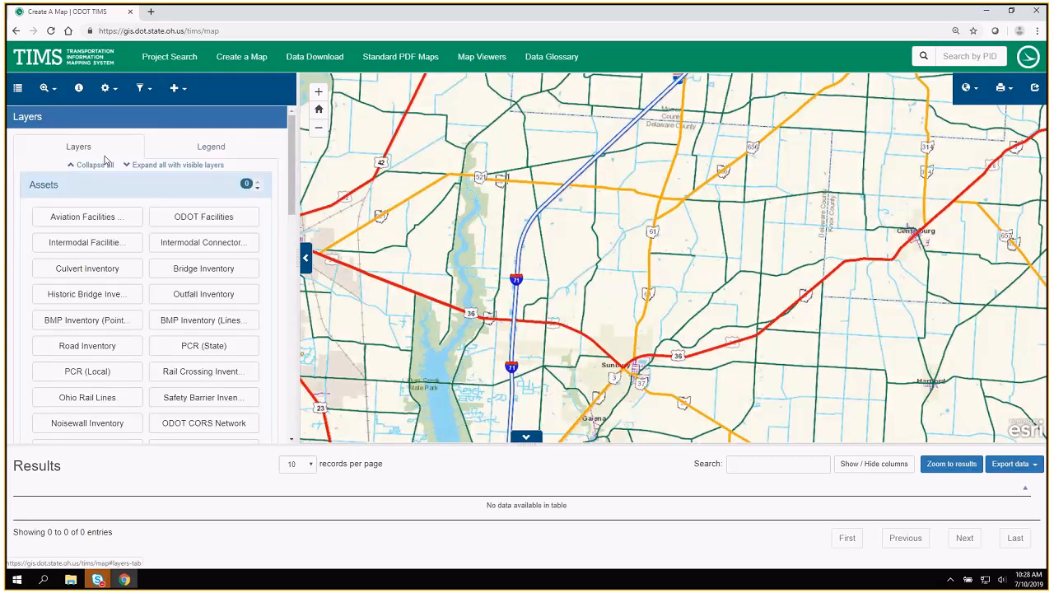
Collapse the Assets layer group and display the Traffic AADT layer instead of Road Inventory.
{"action": "scroll", "coordinate": [162, 142], "scroll_direction": "down", "scroll_amount": 1}
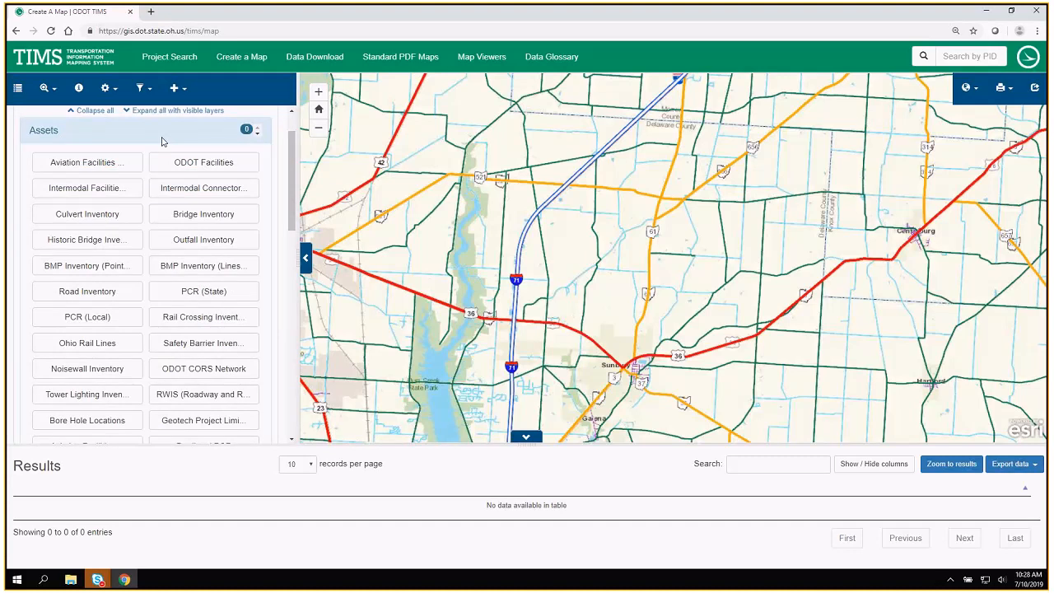
{"action": "left_click", "coordinate": [163, 138]}
{"action": "scroll", "coordinate": [142, 287], "scroll_direction": "down", "scroll_amount": 2}
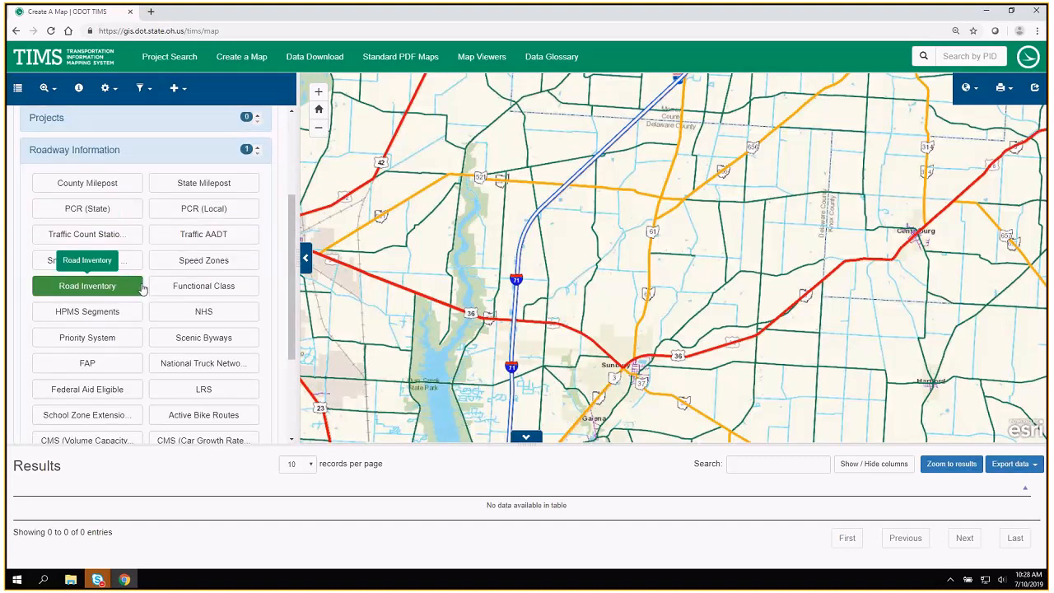
{"action": "scroll", "coordinate": [141, 287], "scroll_direction": "down", "scroll_amount": 1}
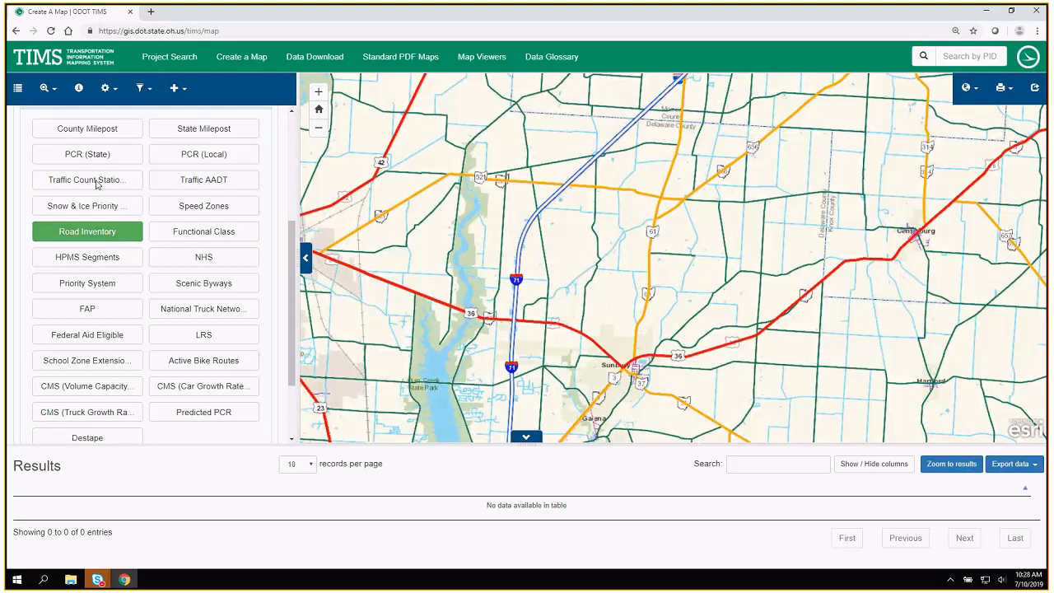
{"action": "left_click", "coordinate": [204, 179]}
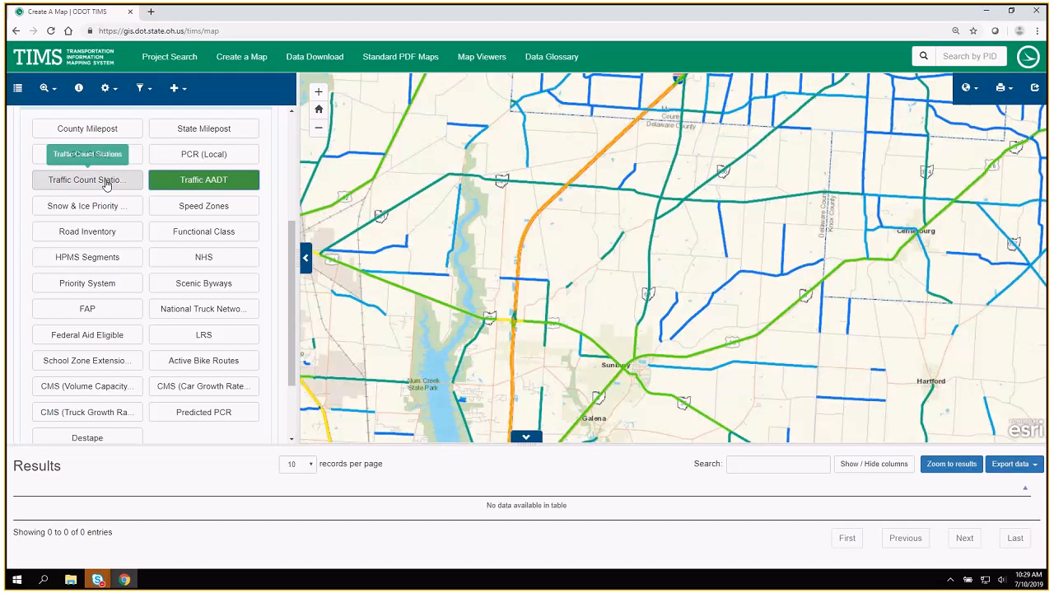
Replace the Traffic AADT layer with the NHS layer and view it over a wider area.
{"action": "left_click", "coordinate": [212, 187]}
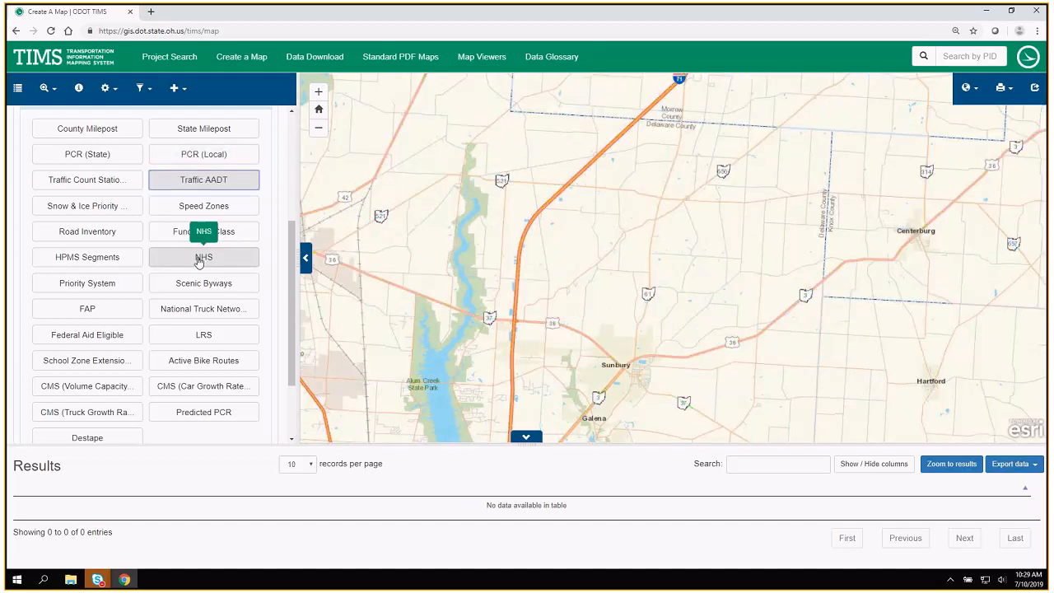
{"action": "left_click", "coordinate": [198, 261]}
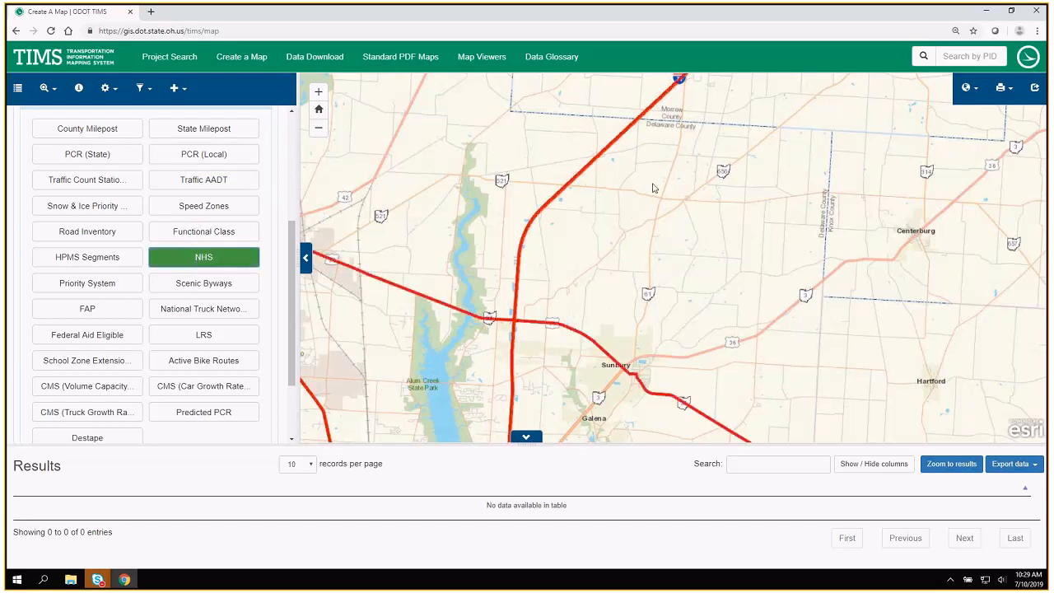
{"action": "scroll", "coordinate": [683, 179], "scroll_direction": "down", "scroll_amount": 1}
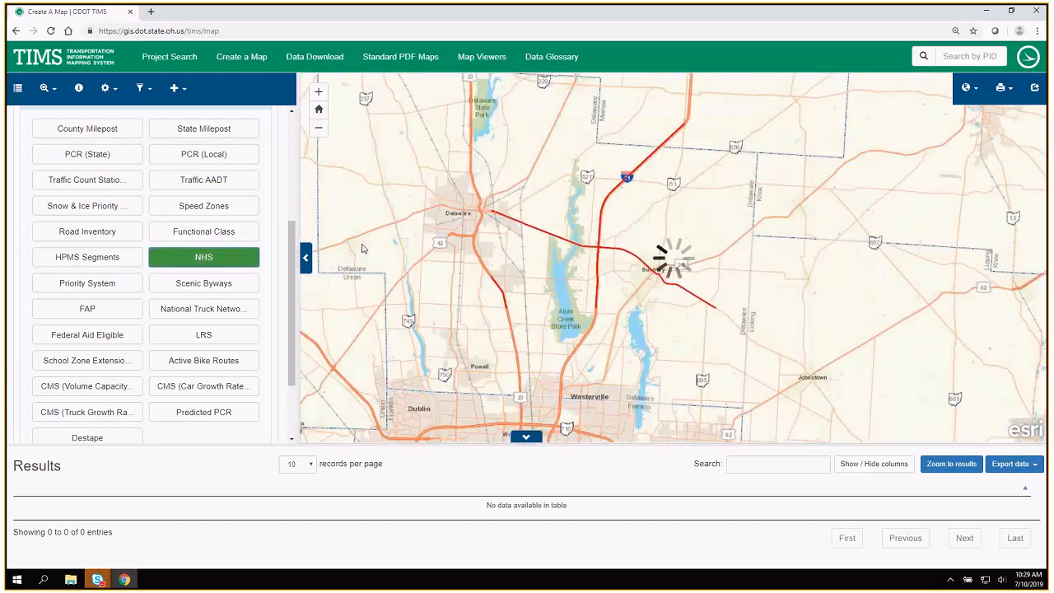
Replace the NHS layer with the All Projects Linear layer from the Projects group, and toggle the All Project Points layer.
{"action": "left_click", "coordinate": [204, 257]}
{"action": "scroll", "coordinate": [107, 156], "scroll_direction": "up", "scroll_amount": 1}
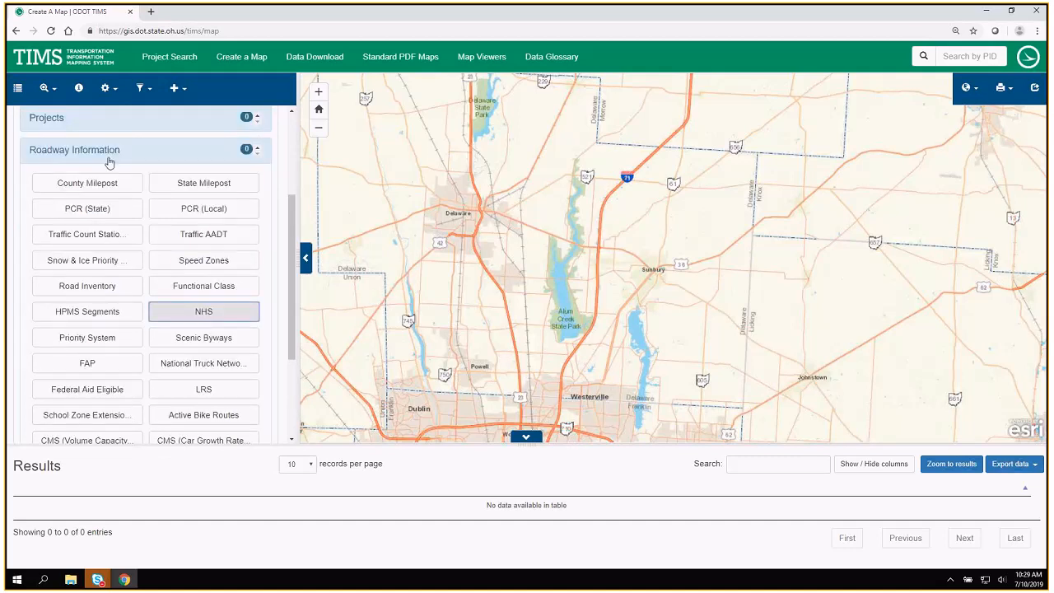
{"action": "scroll", "coordinate": [109, 162], "scroll_direction": "up", "scroll_amount": 3}
{"action": "left_click", "coordinate": [107, 281]}
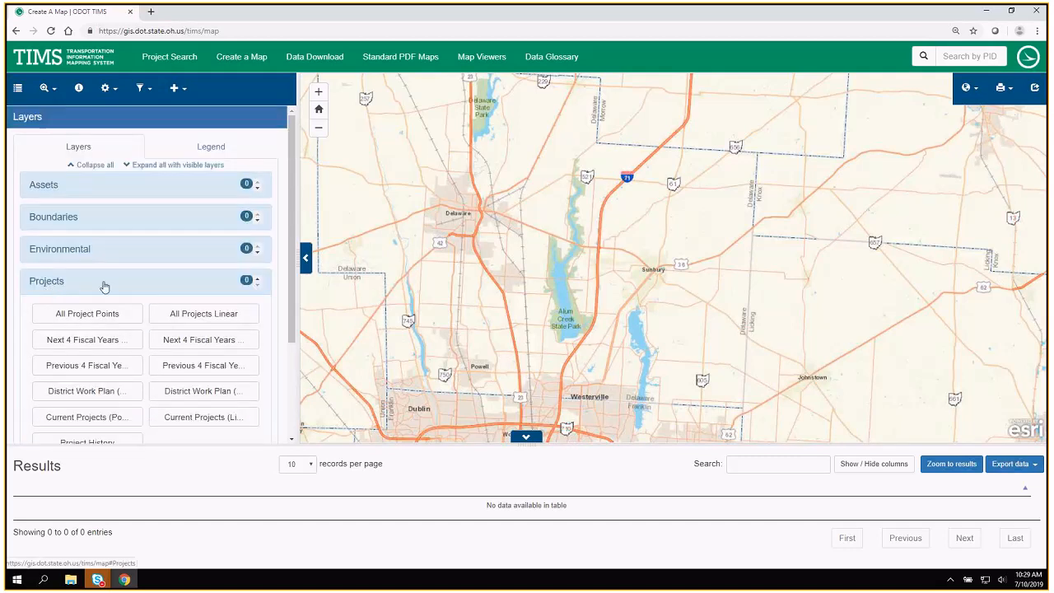
{"action": "scroll", "coordinate": [107, 282], "scroll_direction": "down", "scroll_amount": 1}
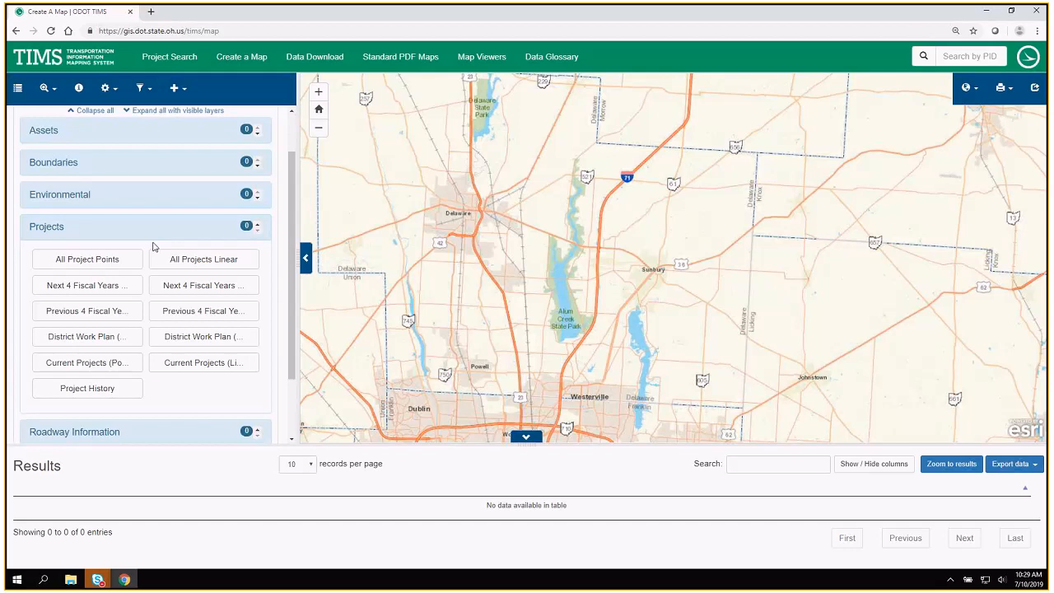
{"action": "left_click", "coordinate": [174, 262]}
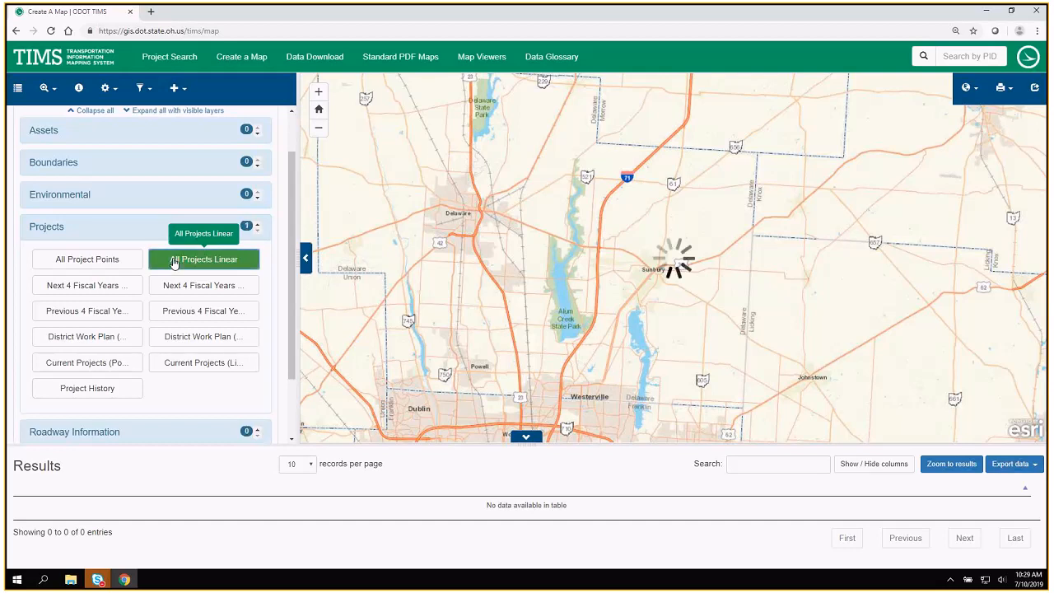
{"action": "left_click", "coordinate": [104, 261]}
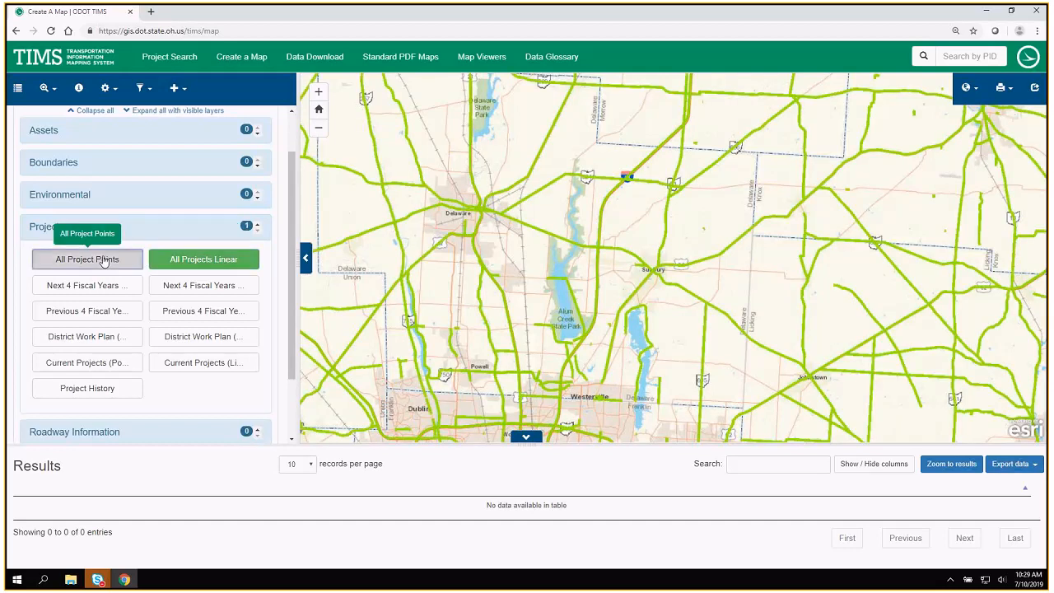
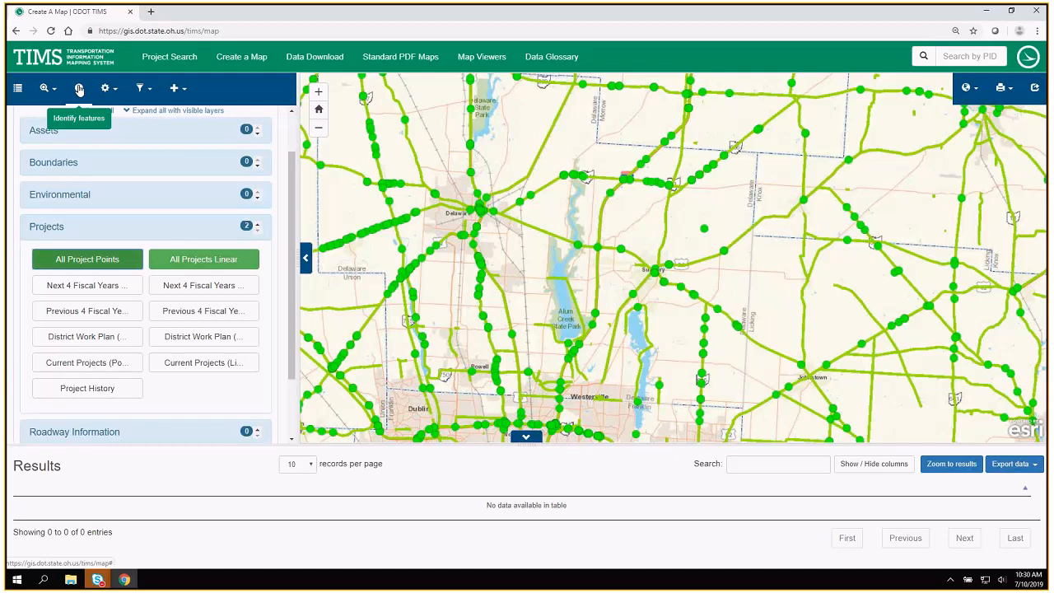
Identify the project features at the point on US 42 just south of Plain City.
{"action": "left_click", "coordinate": [79, 93]}
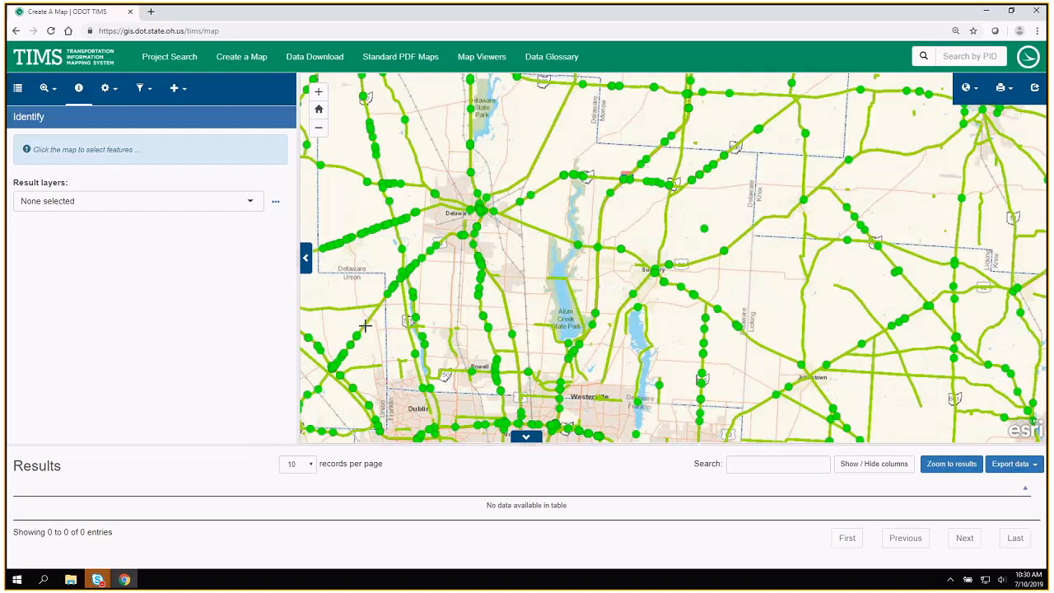
{"action": "left_click_drag", "start_coordinate": [365, 326], "coordinate": [734, 83]}
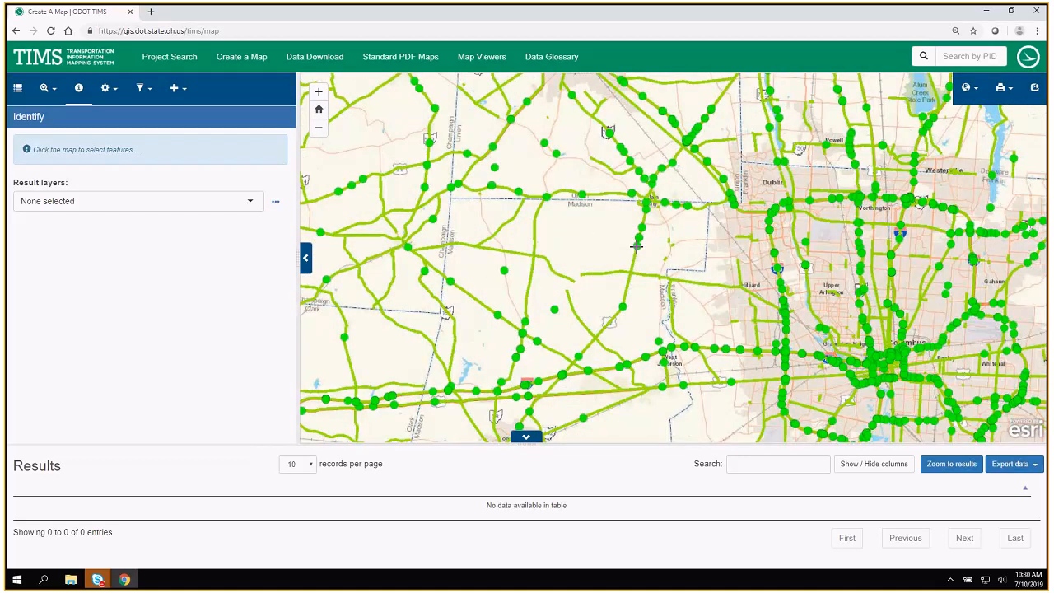
{"action": "left_click", "coordinate": [636, 245]}
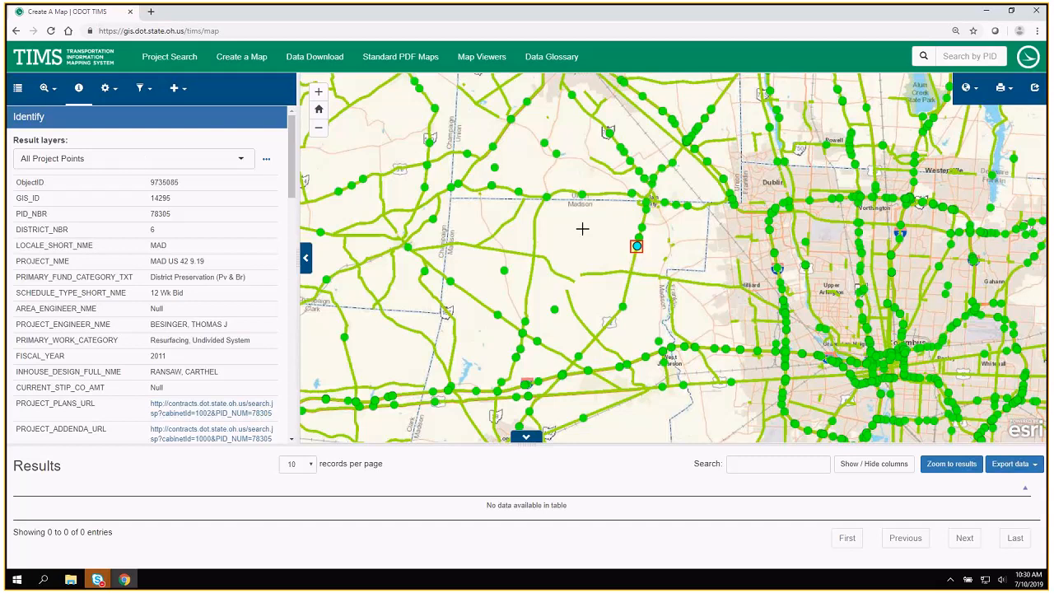
Show the All Projects Linear identify results and step forward to the third selected feature.
{"action": "left_click", "coordinate": [90, 164]}
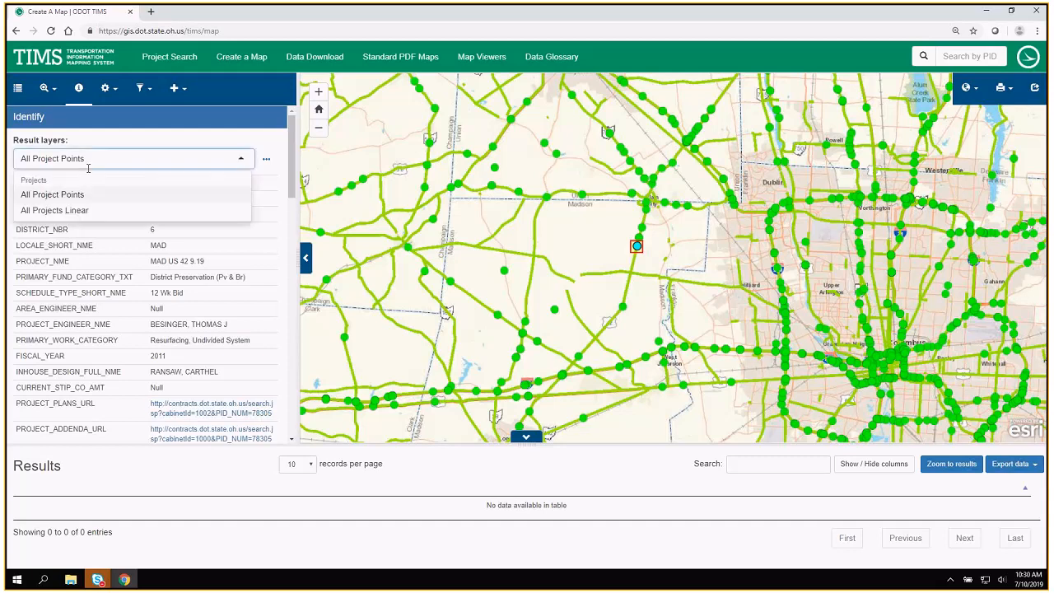
{"action": "left_click", "coordinate": [89, 211]}
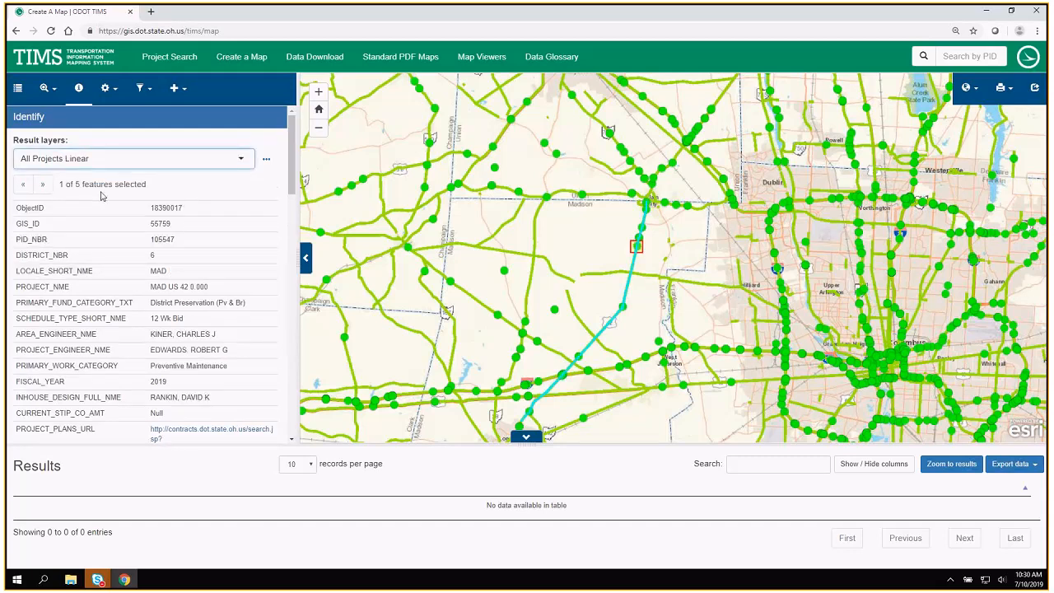
{"action": "left_click", "coordinate": [44, 188]}
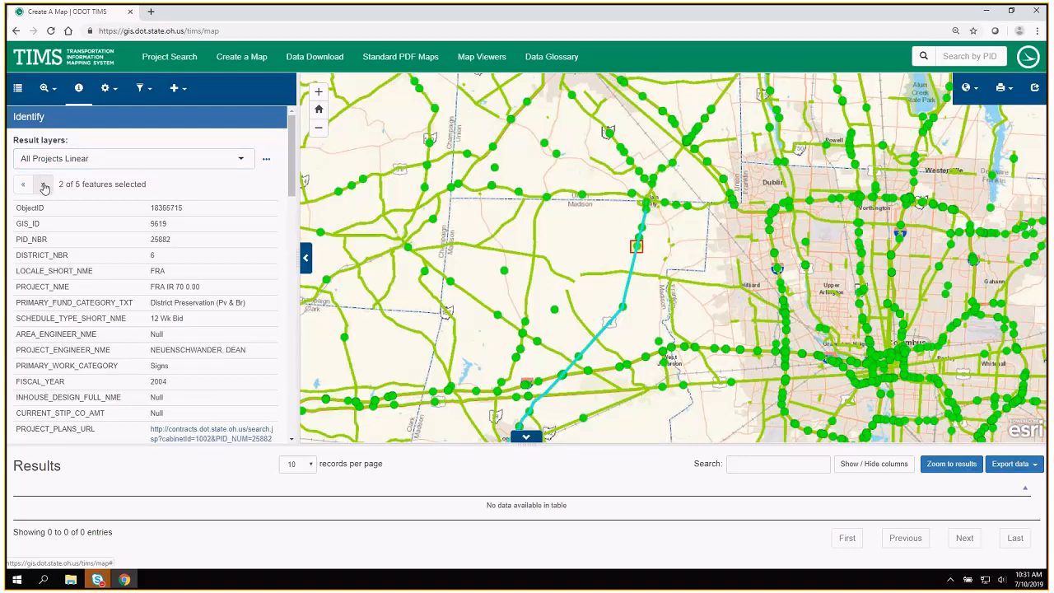
{"action": "left_click", "coordinate": [45, 188]}
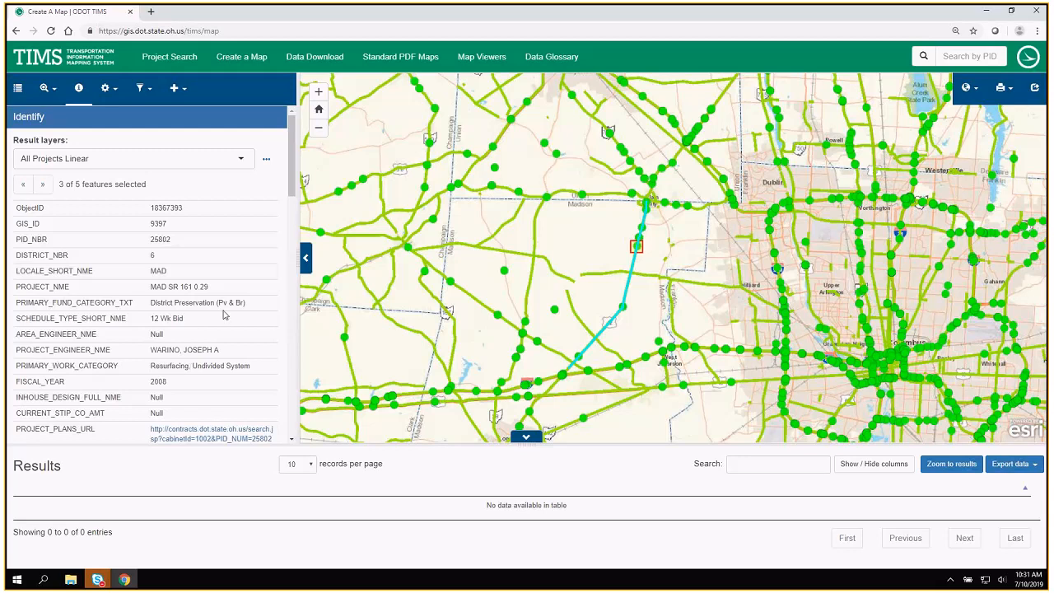
Switch the identify results back to All Project Points and review the project's attributes, document links and milestone dates.
{"action": "left_click", "coordinate": [184, 159]}
{"action": "left_click", "coordinate": [68, 195]}
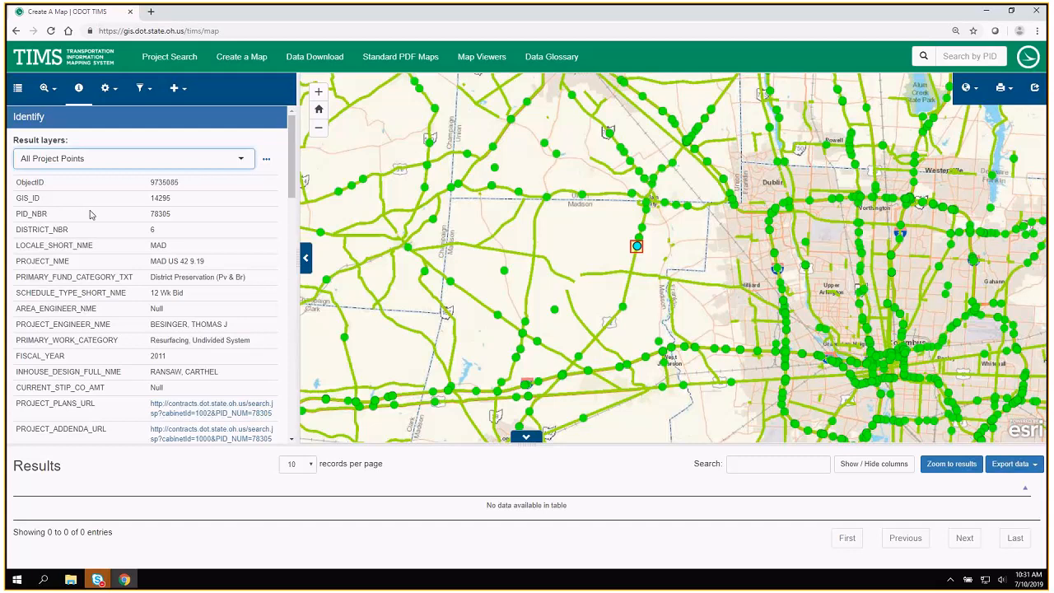
{"action": "scroll", "coordinate": [93, 215], "scroll_direction": "down", "scroll_amount": 3}
{"action": "scroll", "coordinate": [93, 216], "scroll_direction": "down", "scroll_amount": 1}
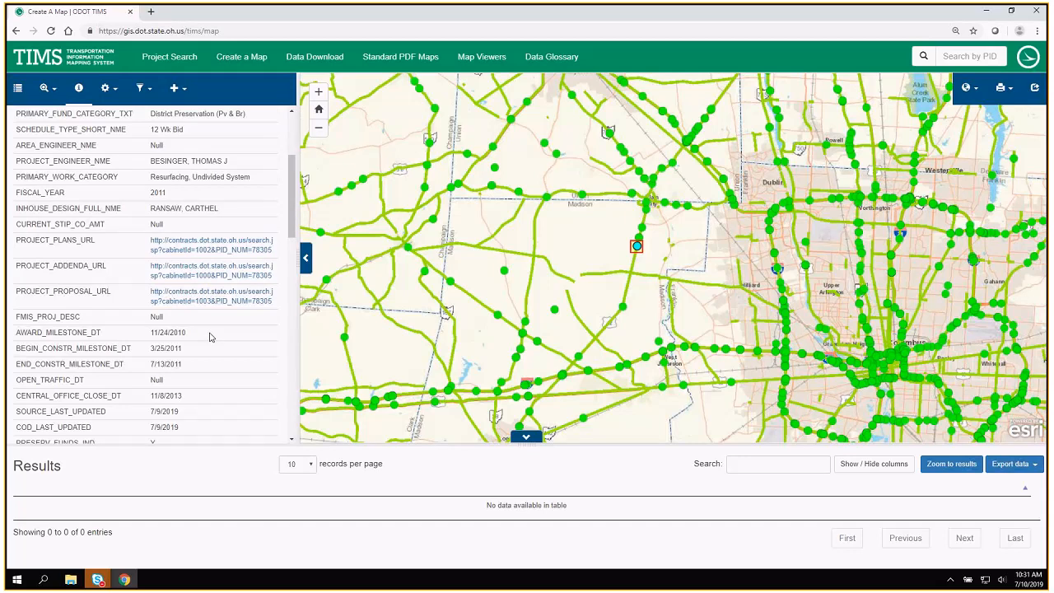
{"action": "scroll", "coordinate": [213, 338], "scroll_direction": "down", "scroll_amount": 1}
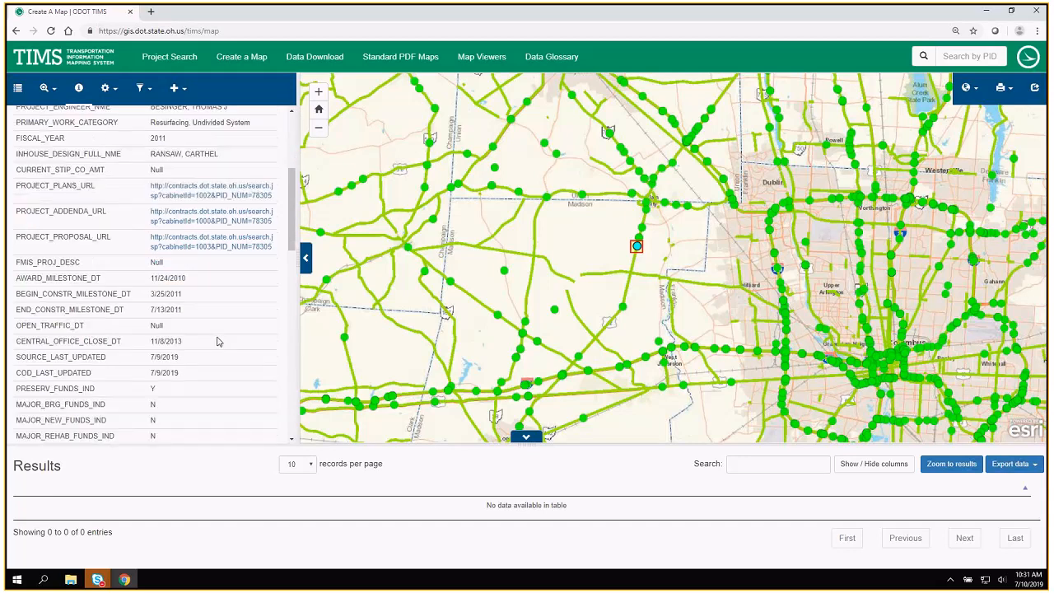
{"action": "scroll", "coordinate": [218, 340], "scroll_direction": "up", "scroll_amount": 3}
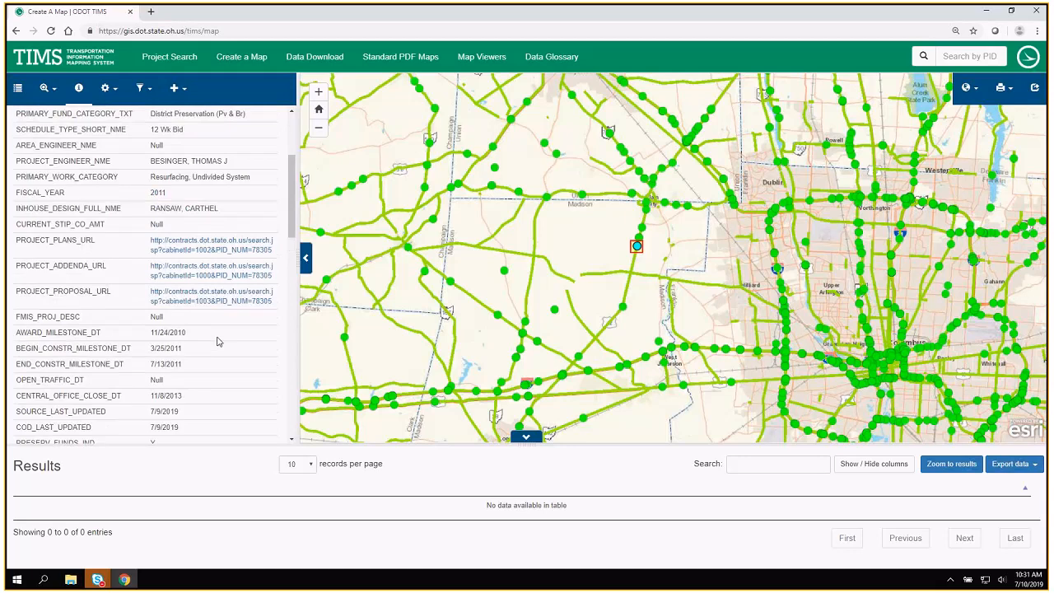
{"action": "scroll", "coordinate": [218, 341], "scroll_direction": "up", "scroll_amount": 1}
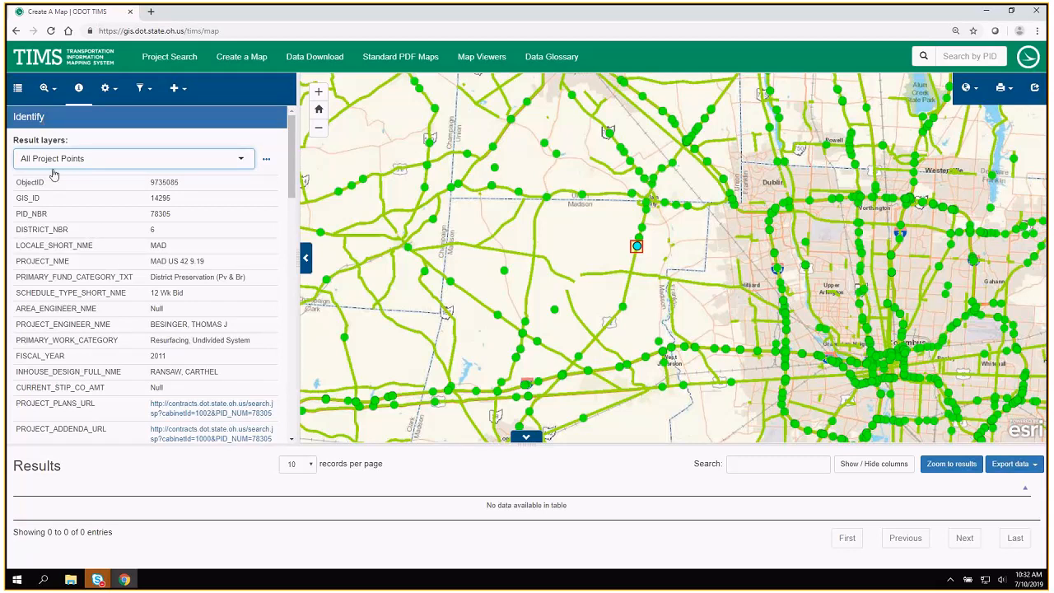
Replace All Project Points and All Projects Linear with the Next 4 Fiscal Years (Lines) and Previous 4 Fiscal Years (Lines) layers.
{"action": "left_click", "coordinate": [19, 88]}
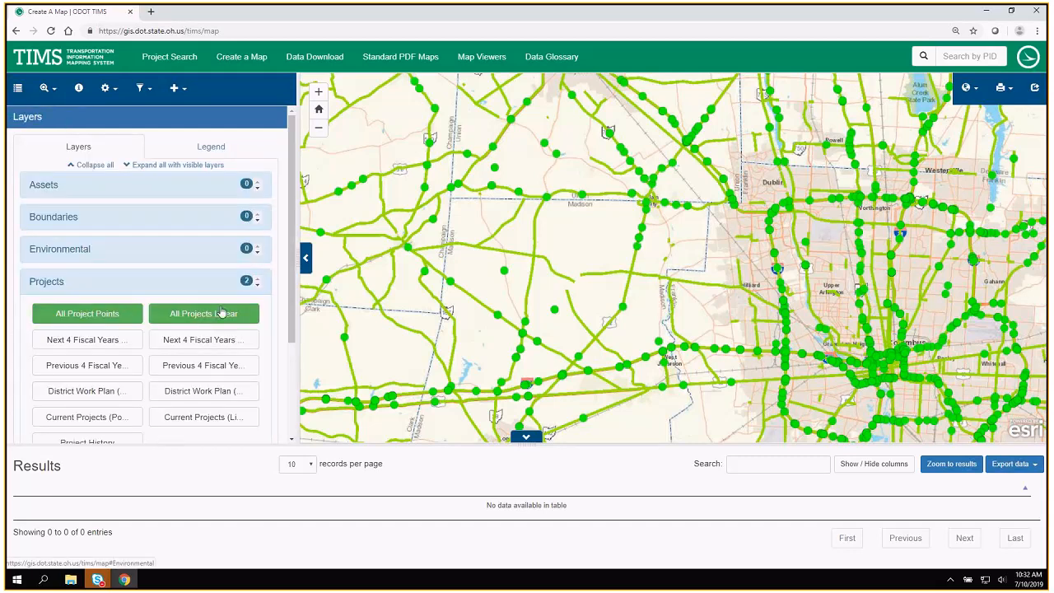
{"action": "left_click", "coordinate": [109, 319]}
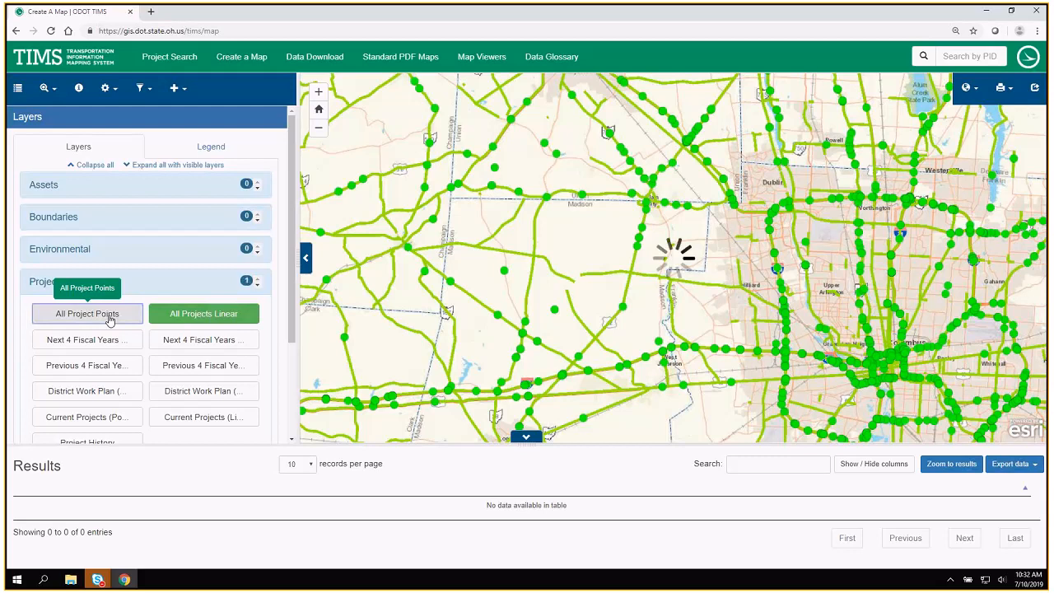
{"action": "left_click", "coordinate": [182, 318]}
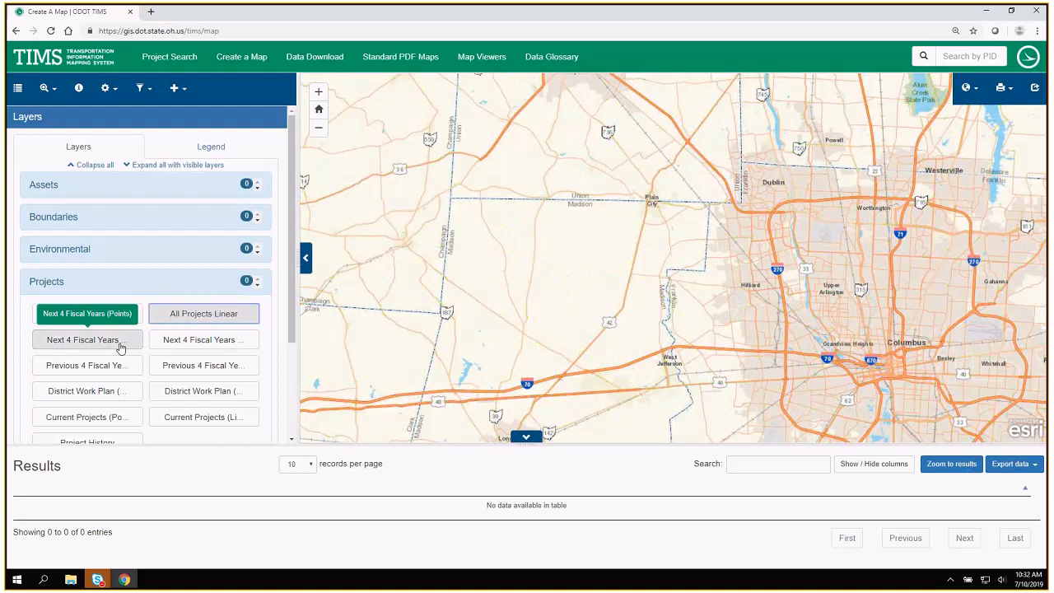
{"action": "left_click", "coordinate": [170, 345]}
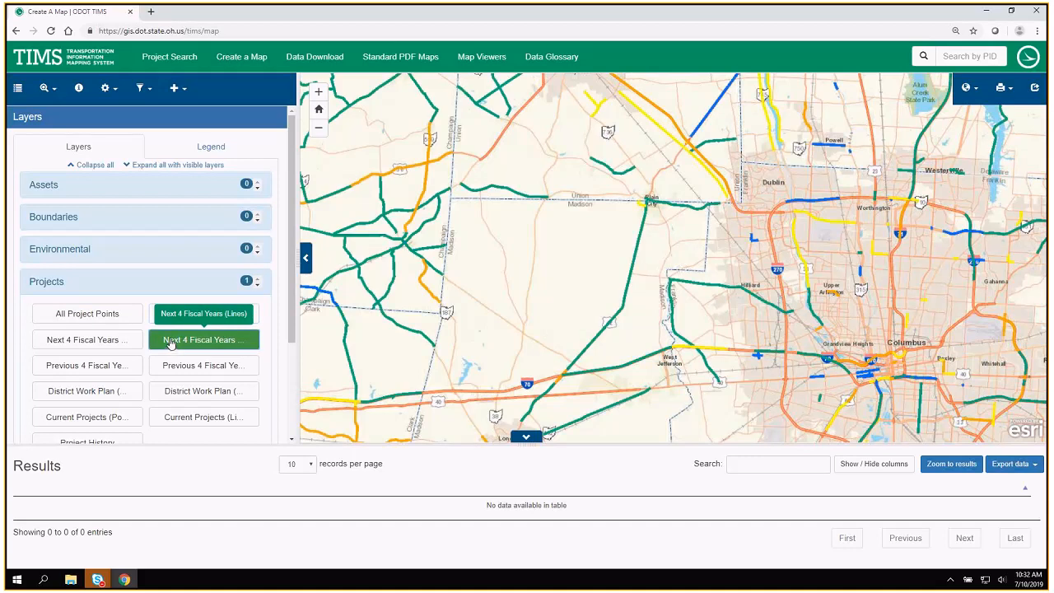
{"action": "left_click", "coordinate": [170, 344]}
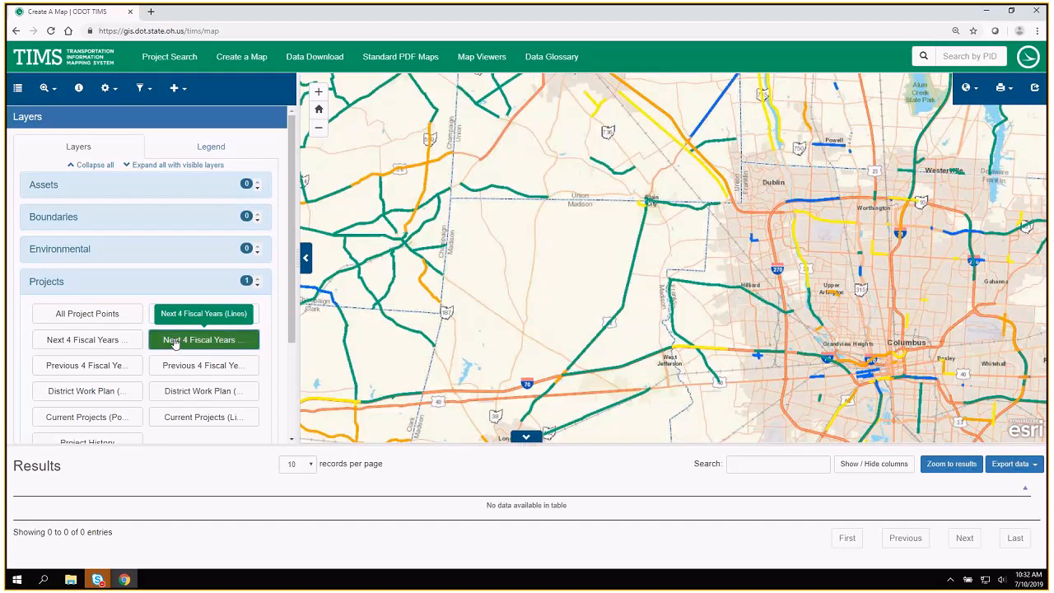
{"action": "left_click", "coordinate": [196, 370]}
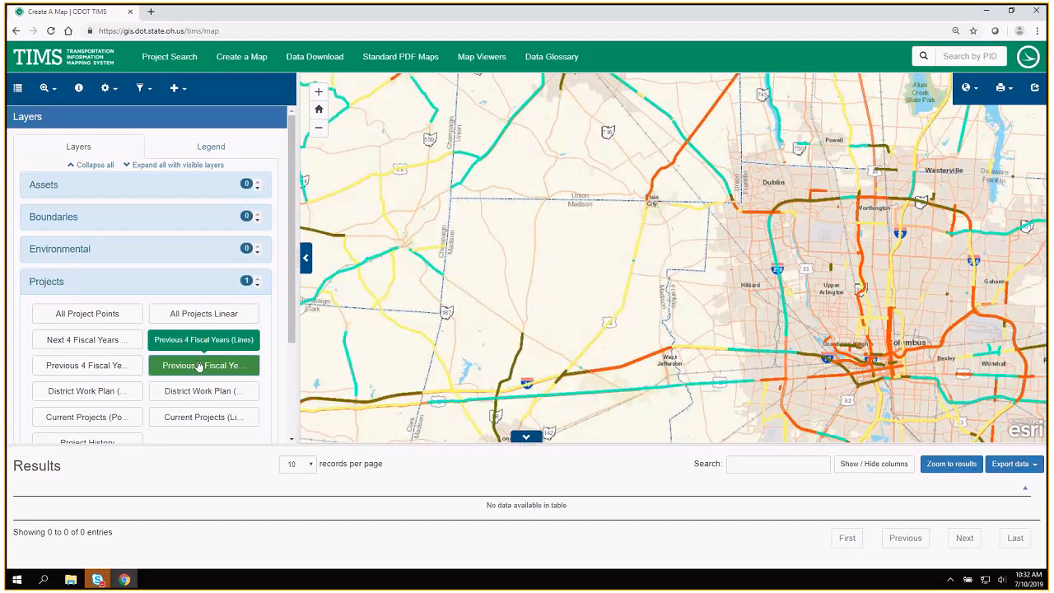
{"action": "left_click", "coordinate": [211, 341]}
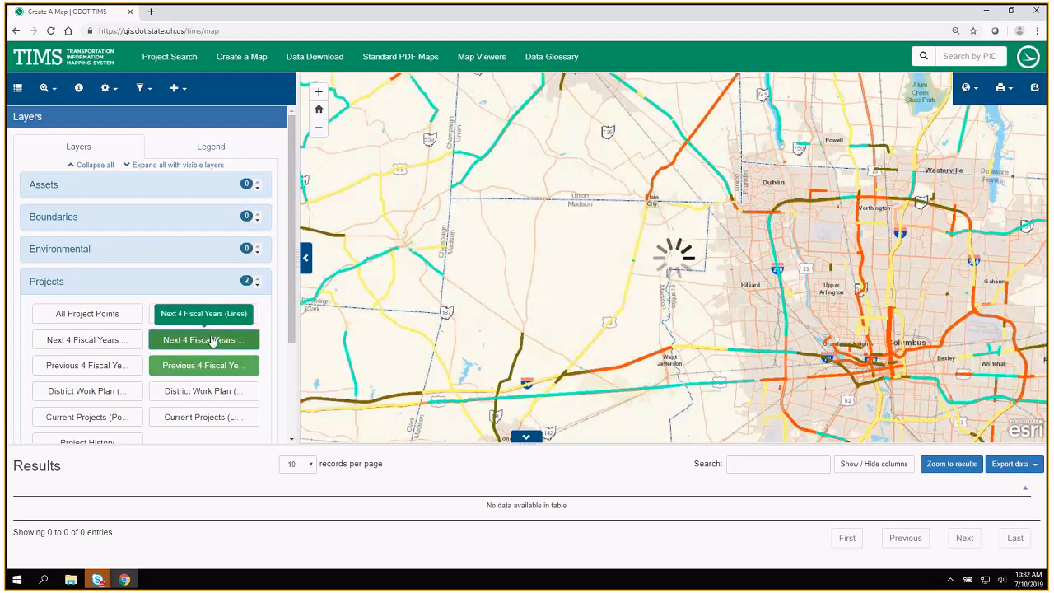
Check the legend's fiscal-year line colors and hide both fiscal-year line layers.
{"action": "left_click", "coordinate": [227, 146]}
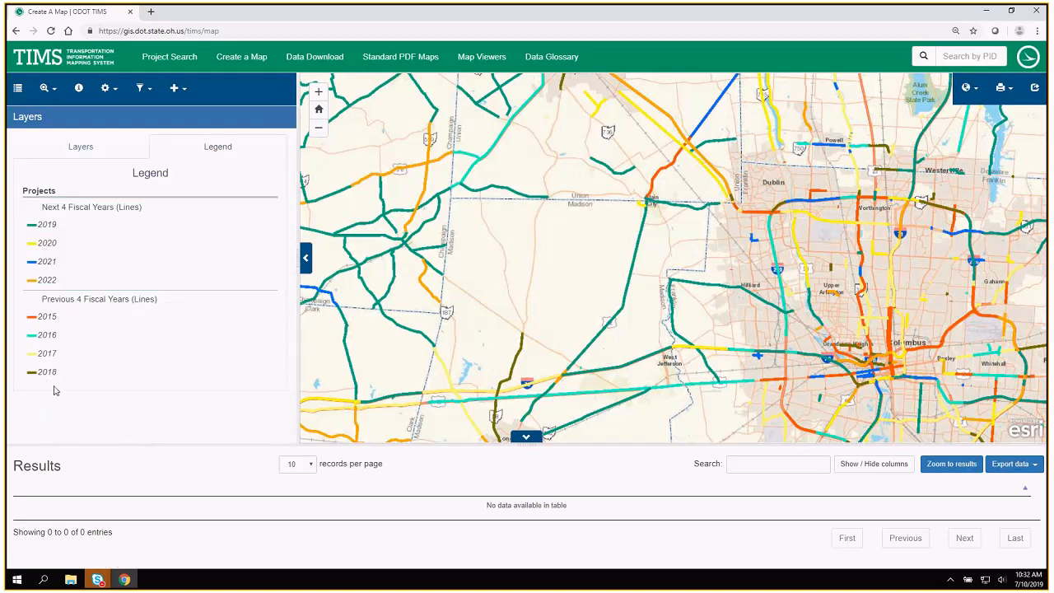
{"action": "left_click", "coordinate": [137, 146]}
{"action": "left_click", "coordinate": [189, 359]}
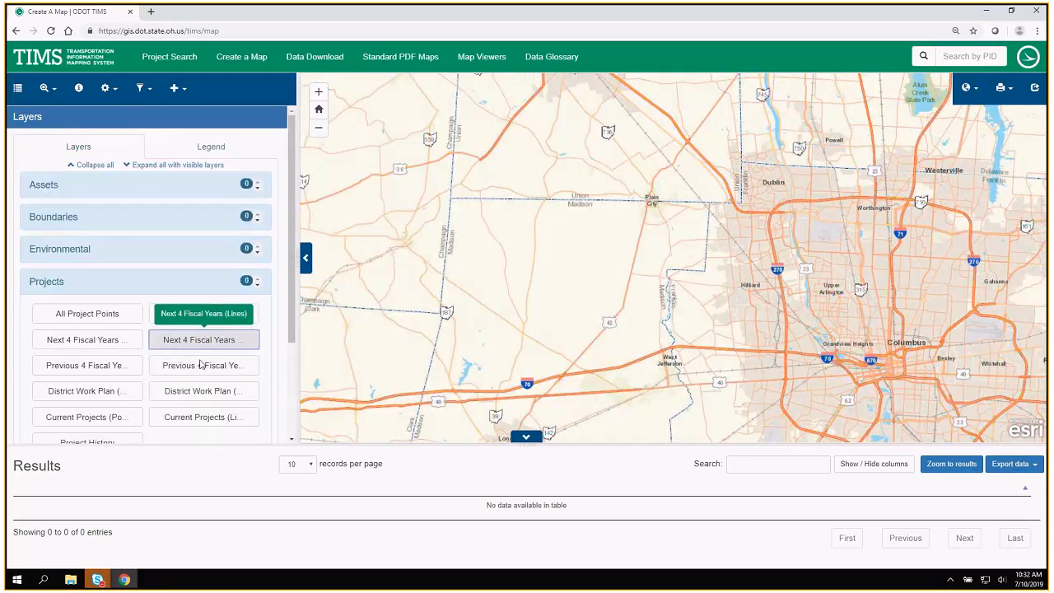
Display the Current Projects (Lines) and Current Projects (Points) layers on the map.
{"action": "left_click", "coordinate": [185, 419]}
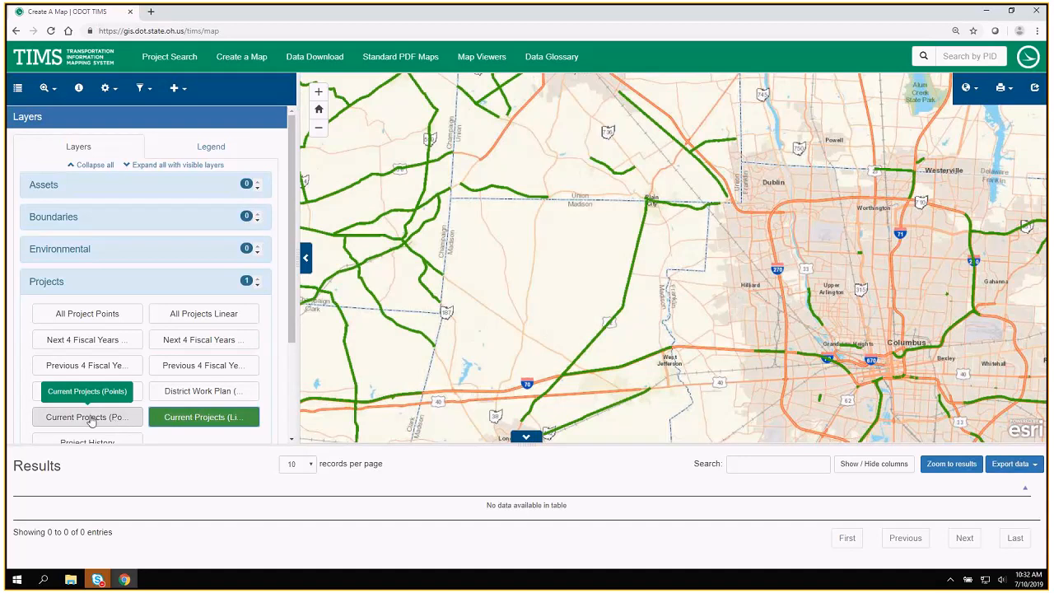
{"action": "left_click", "coordinate": [92, 421]}
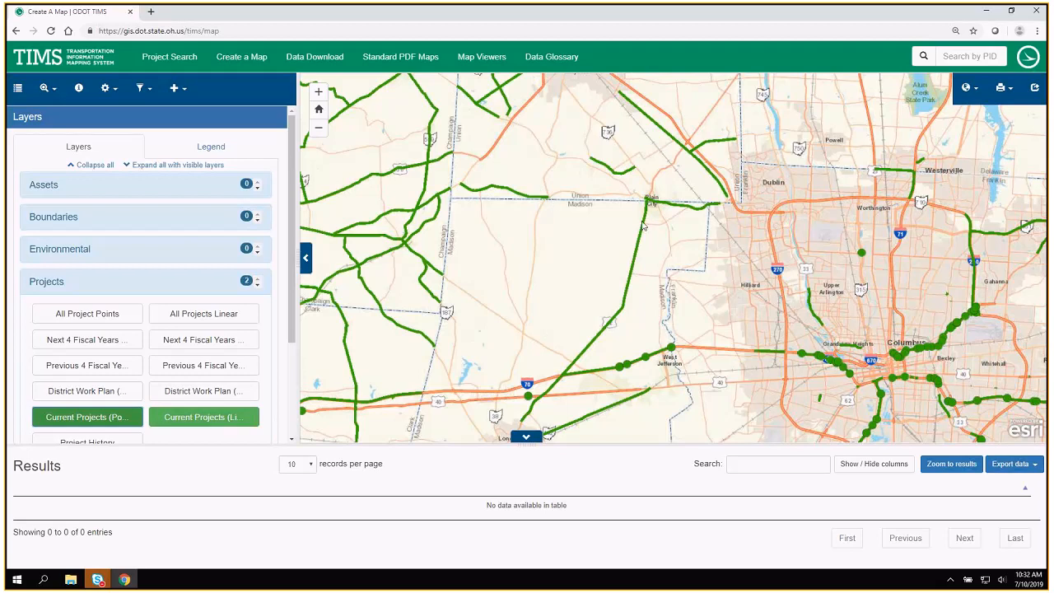
{"action": "left_click", "coordinate": [79, 92]}
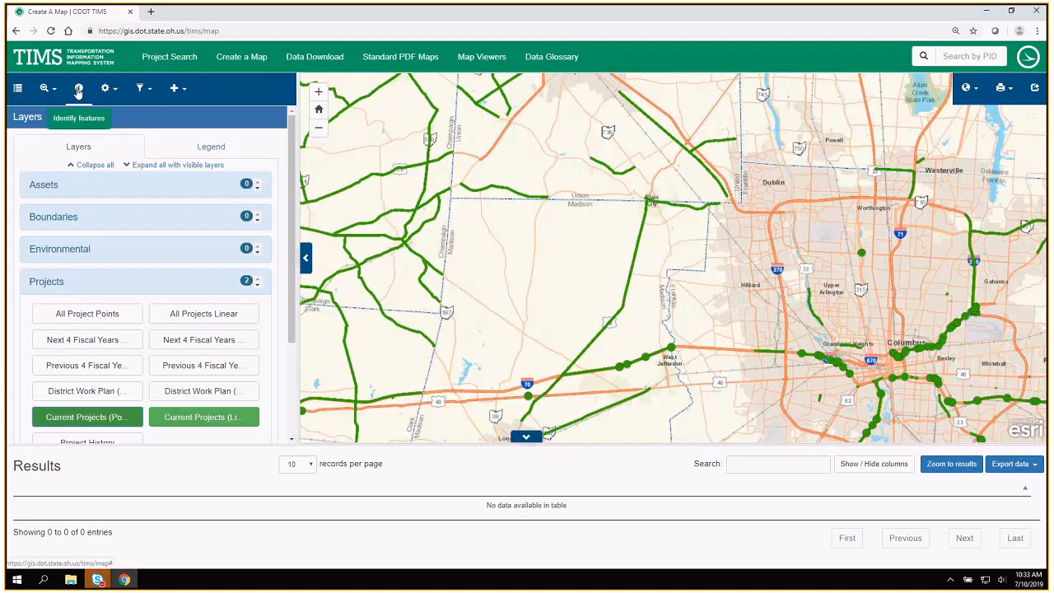
Replace the two Current Projects layers with the All Projects Linear layer.
{"action": "left_click", "coordinate": [191, 421]}
{"action": "left_click", "coordinate": [130, 425]}
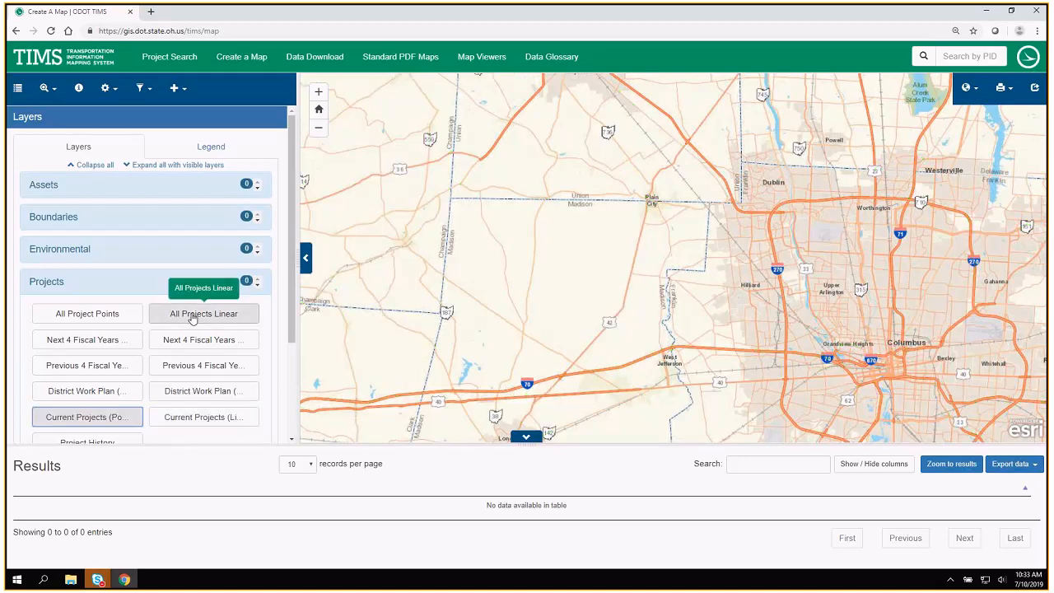
{"action": "left_click", "coordinate": [199, 317]}
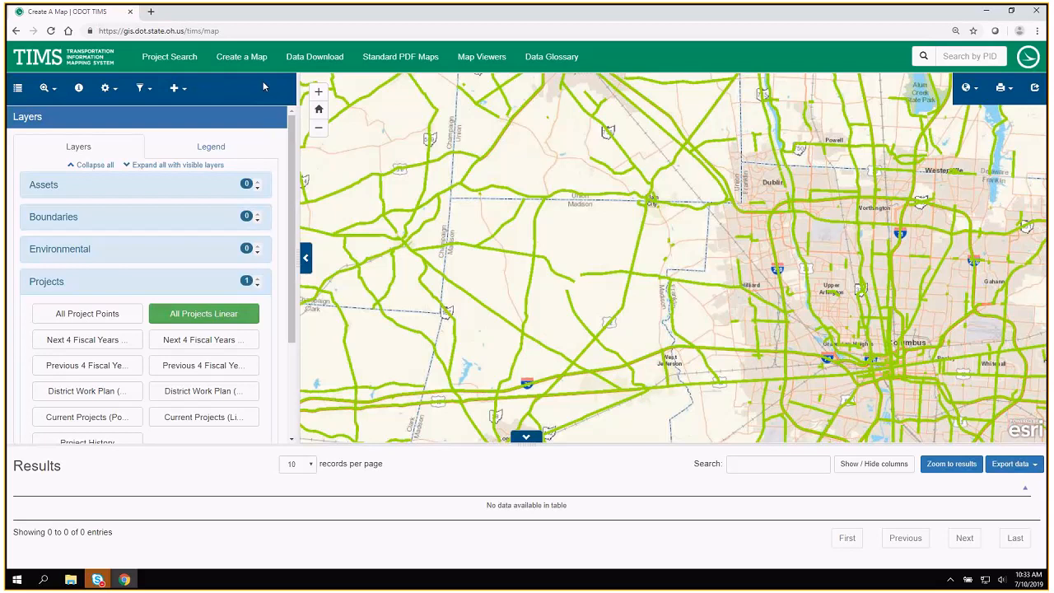
{"action": "left_click", "coordinate": [44, 90]}
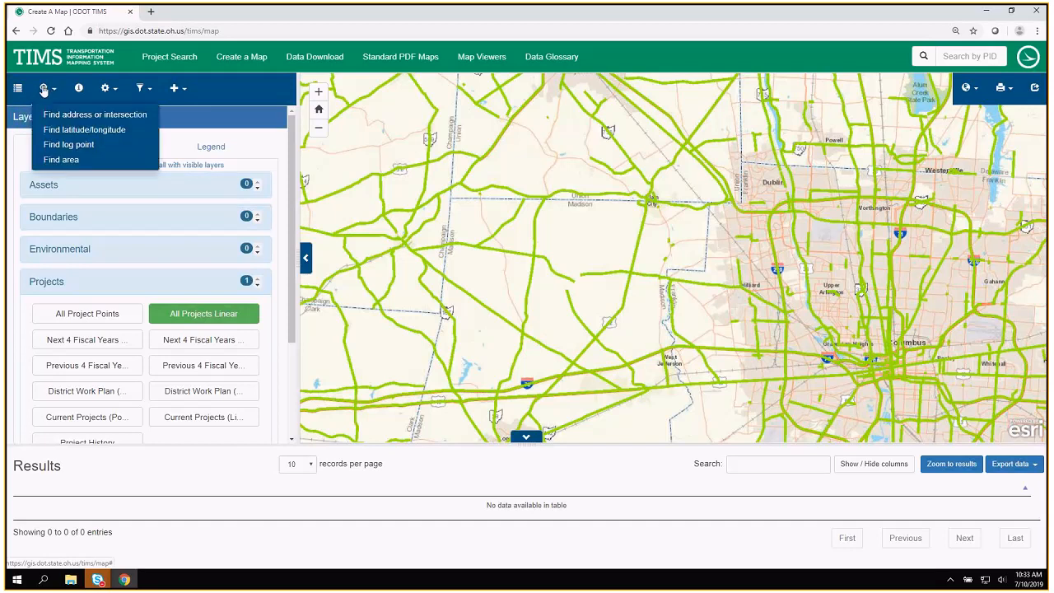
{"action": "left_click", "coordinate": [79, 91]}
{"action": "left_click", "coordinate": [107, 89]}
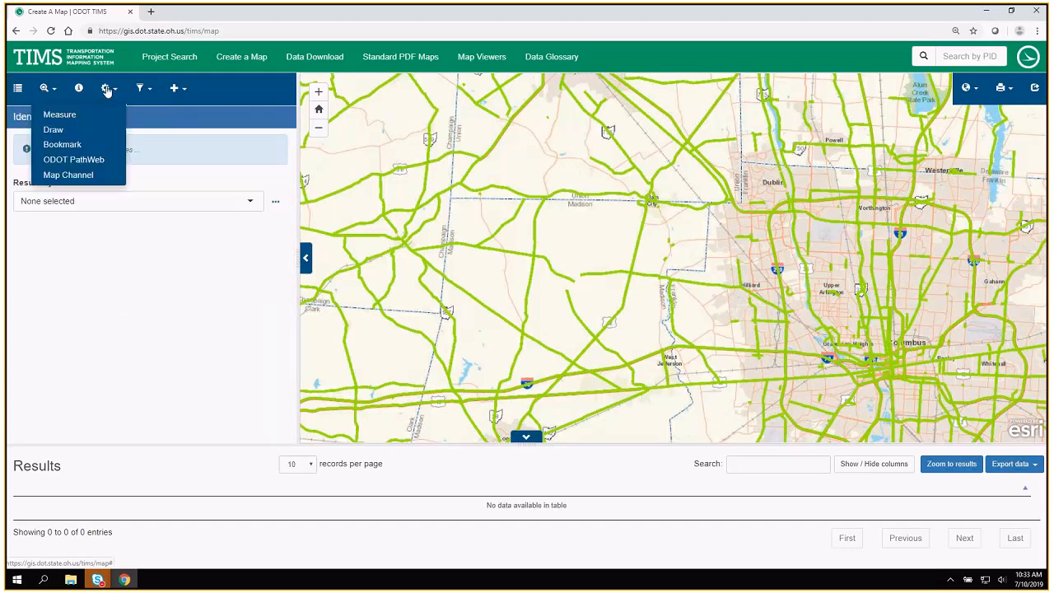
{"action": "left_click", "coordinate": [142, 90]}
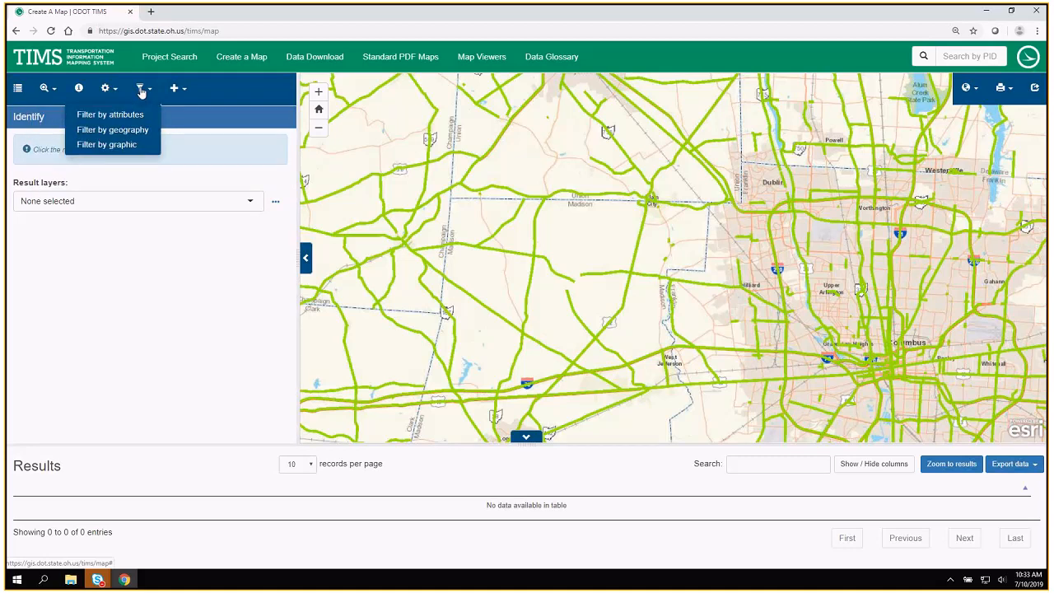
{"action": "left_click", "coordinate": [45, 89]}
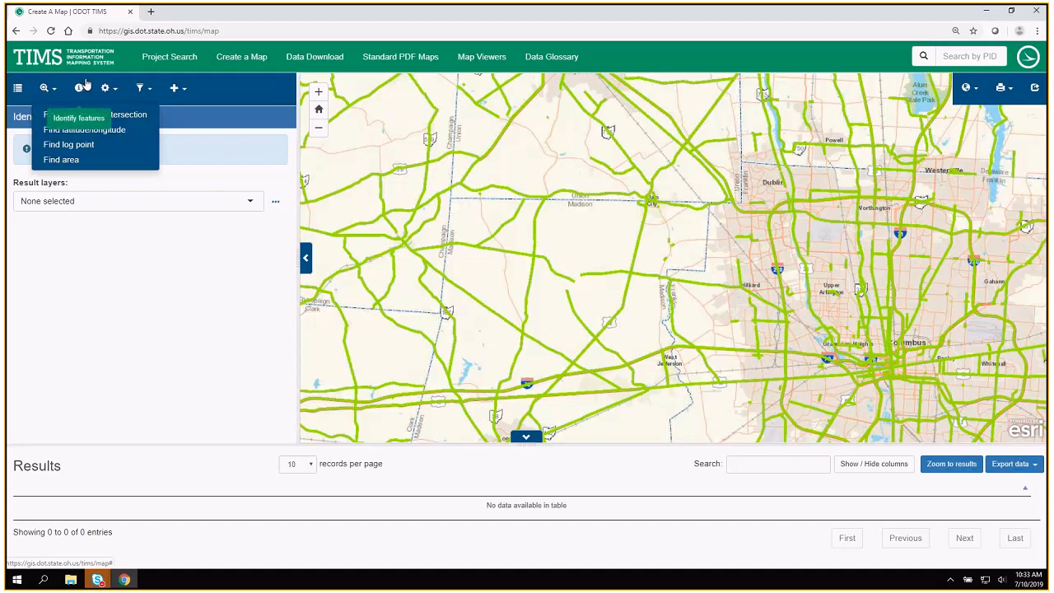
{"action": "left_click", "coordinate": [109, 88]}
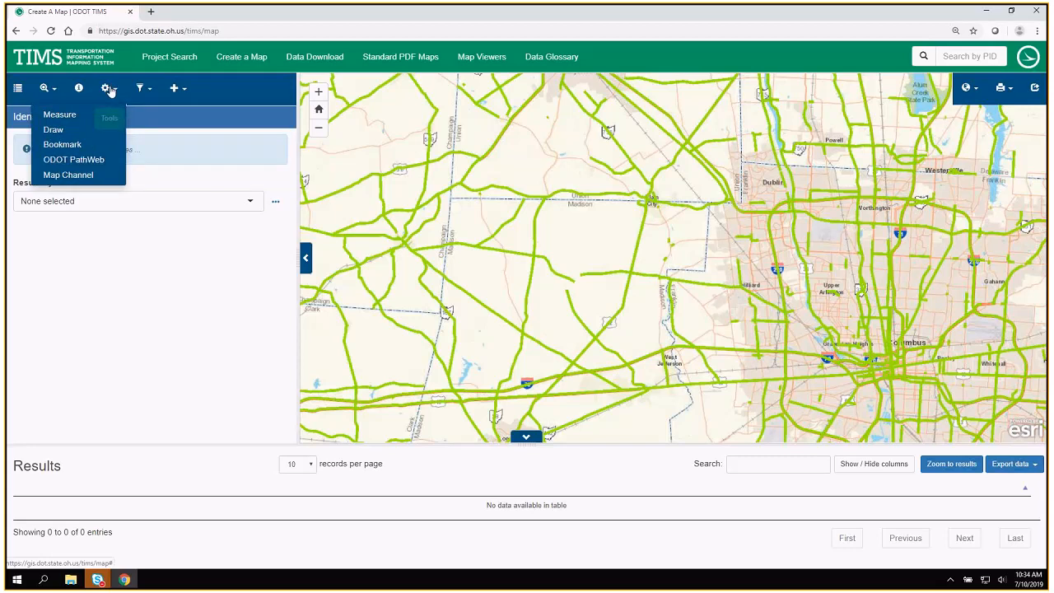
{"action": "left_click", "coordinate": [174, 88]}
Start a filter by attributes and select All Projects Linear as the layer to take features from.
{"action": "left_click", "coordinate": [140, 89]}
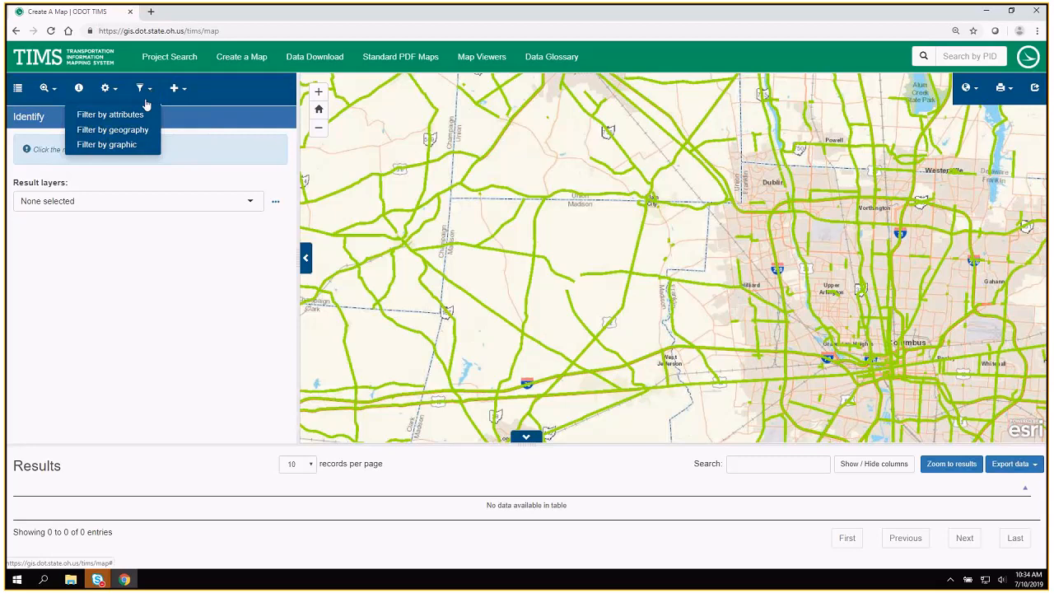
{"action": "left_click", "coordinate": [127, 114]}
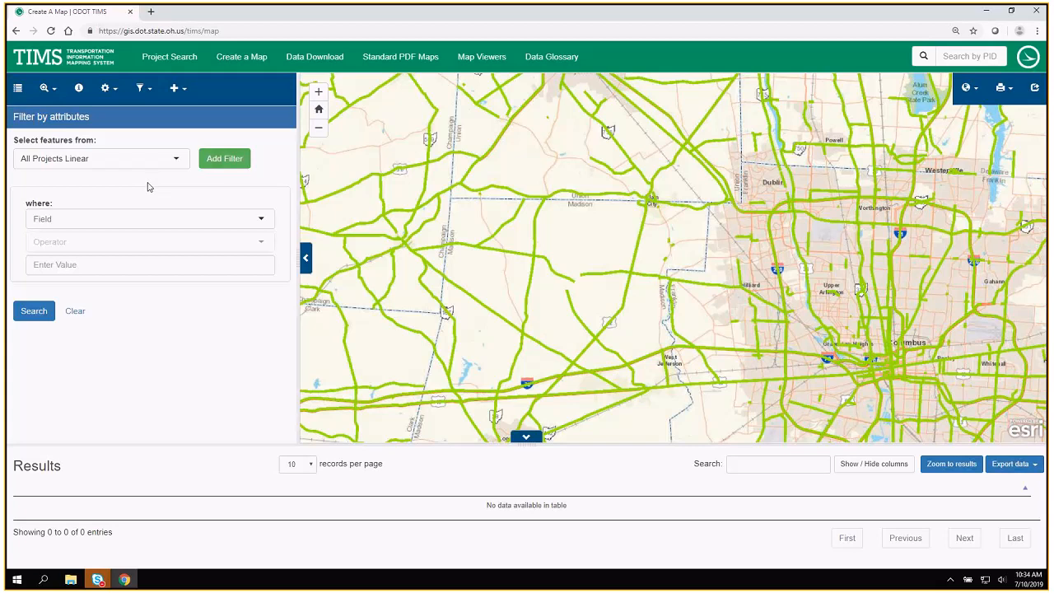
{"action": "left_click", "coordinate": [124, 162]}
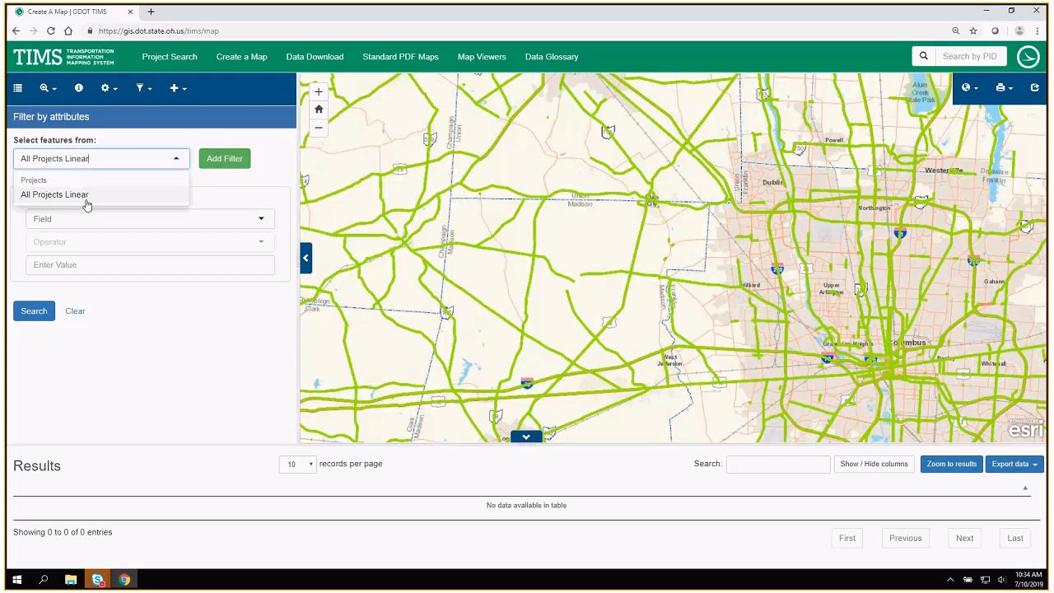
{"action": "left_click", "coordinate": [59, 199]}
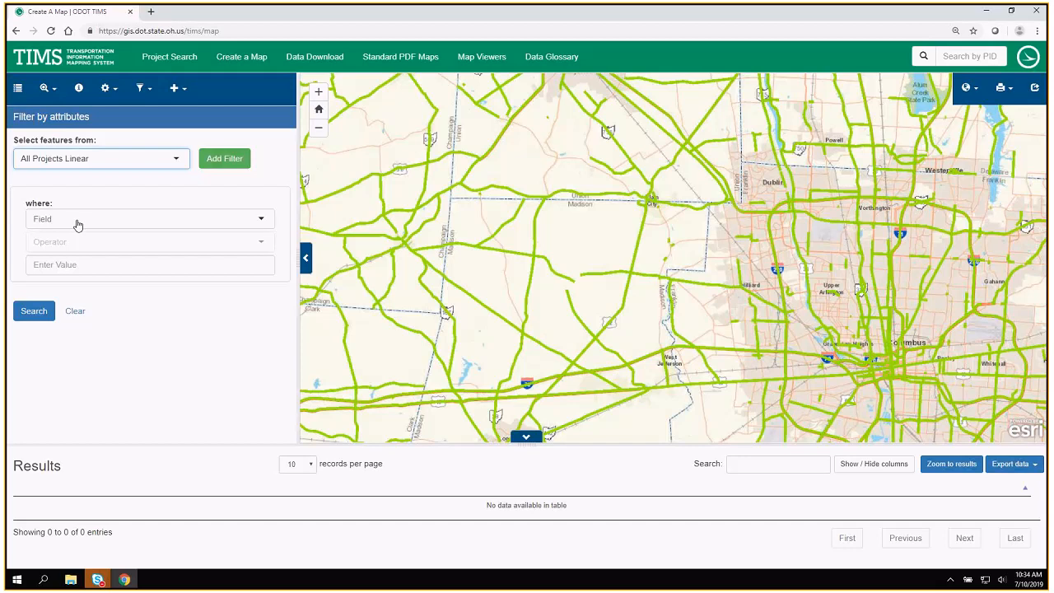
Define the first filter condition as COUNTY_NME is Madison.
{"action": "left_click", "coordinate": [76, 220]}
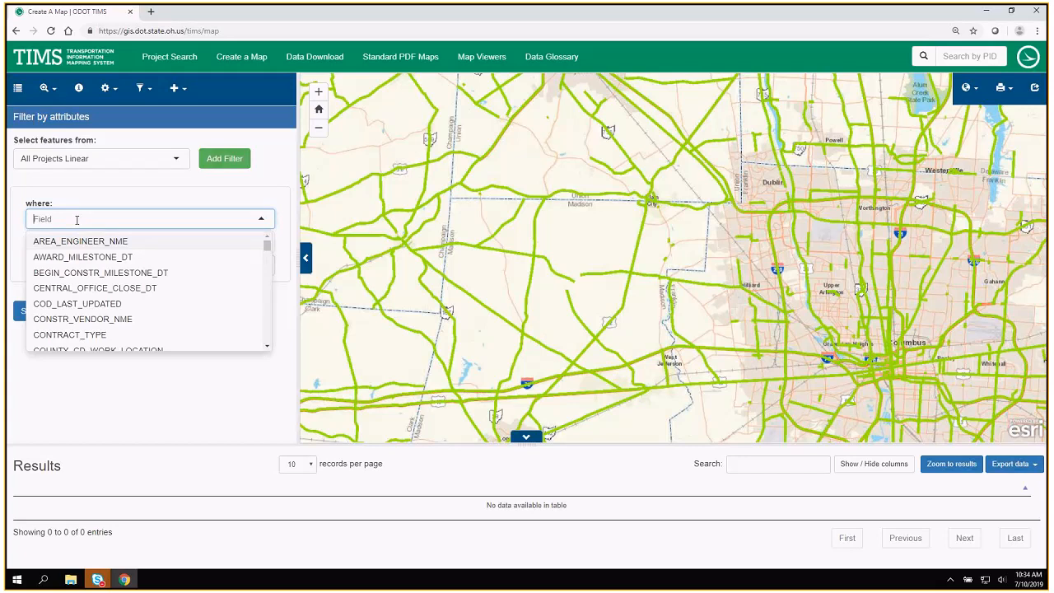
{"action": "type", "text": "coun"}
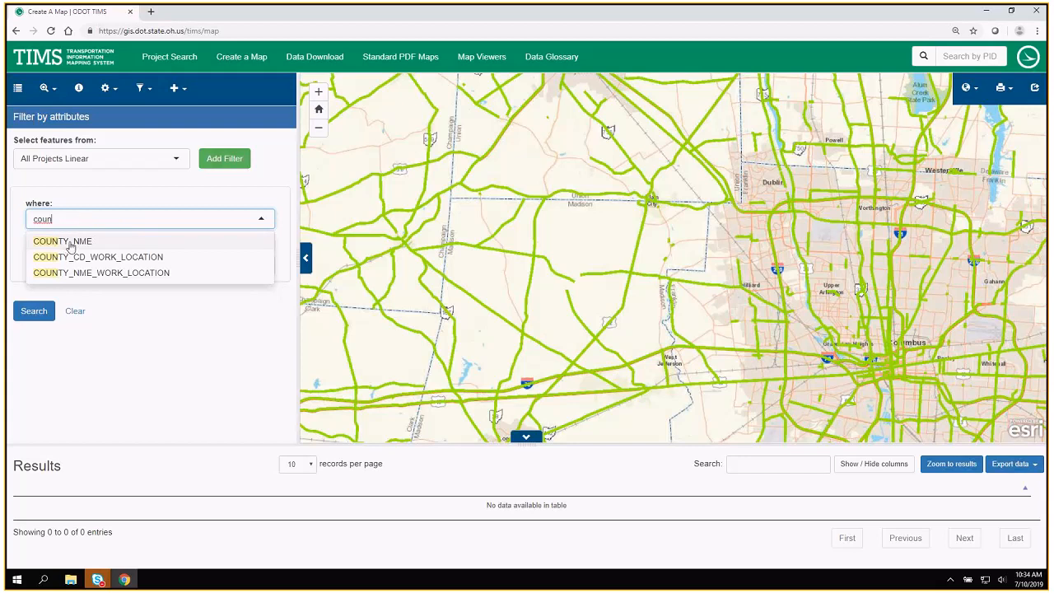
{"action": "left_click", "coordinate": [71, 243]}
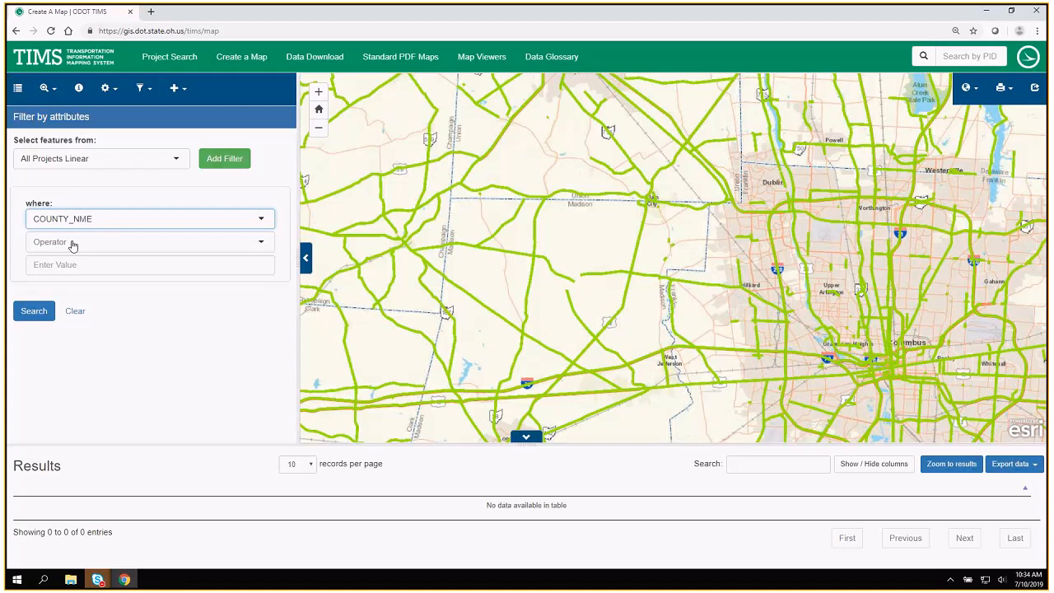
{"action": "left_click", "coordinate": [73, 244]}
{"action": "left_click", "coordinate": [75, 264]}
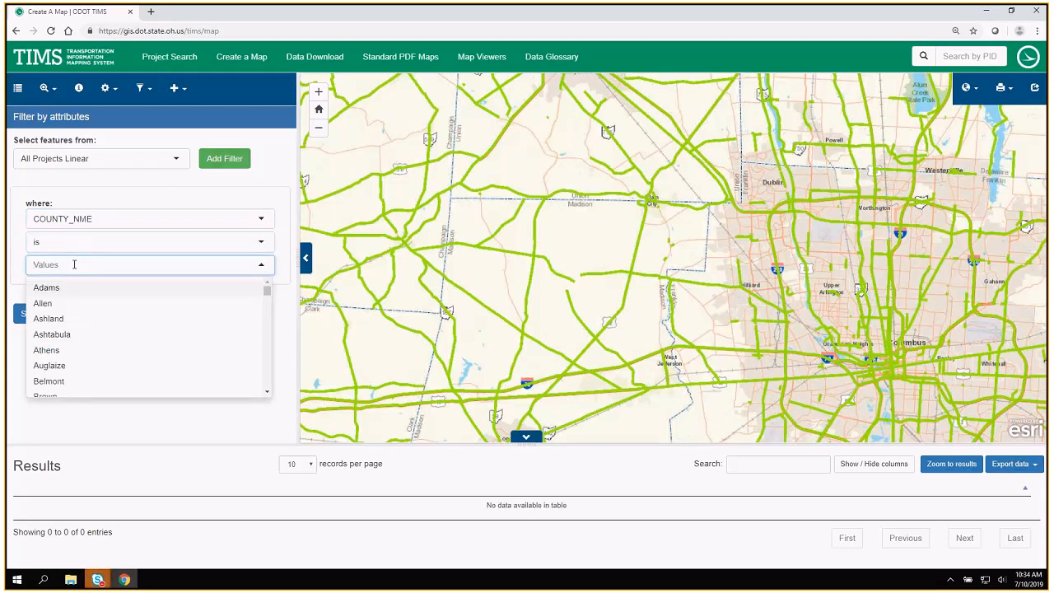
{"action": "type", "text": "madi"}
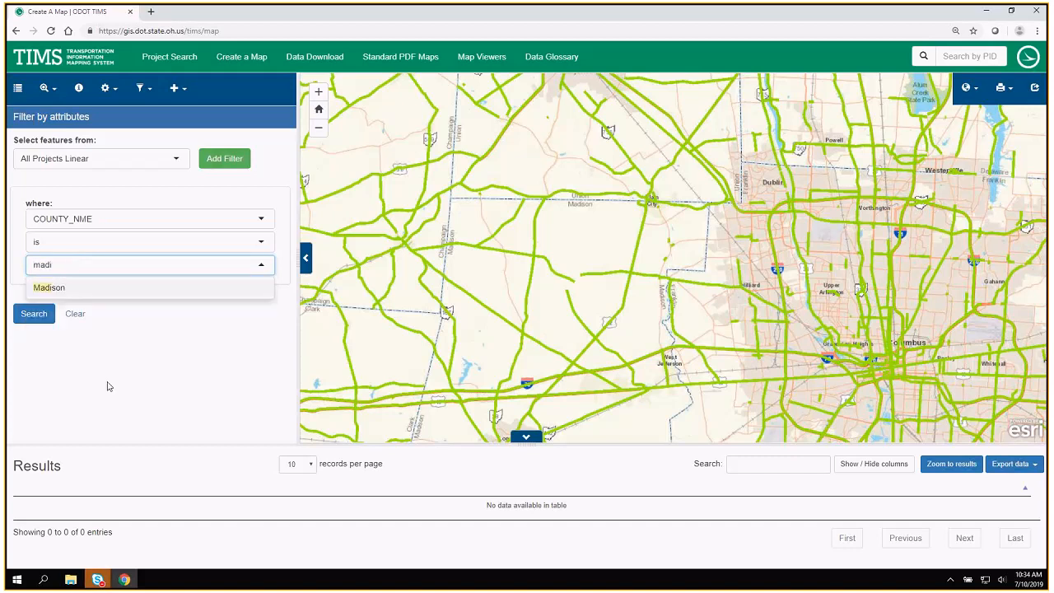
{"action": "left_click", "coordinate": [49, 288]}
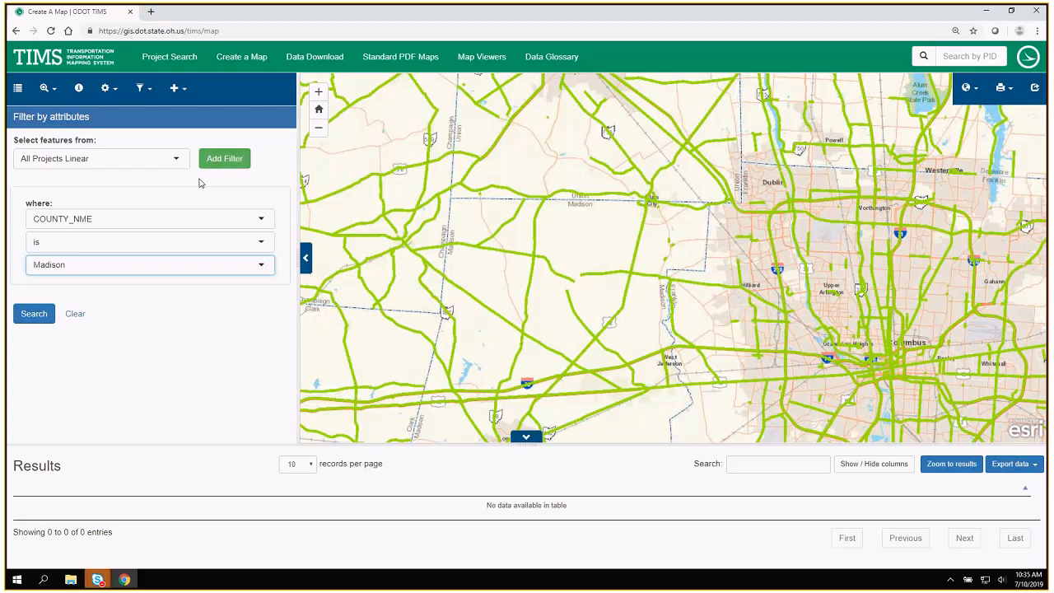
Add a second AND condition requiring that PAVEMENT_TREATMENT_TYPE is not blank.
{"action": "left_click", "coordinate": [221, 161]}
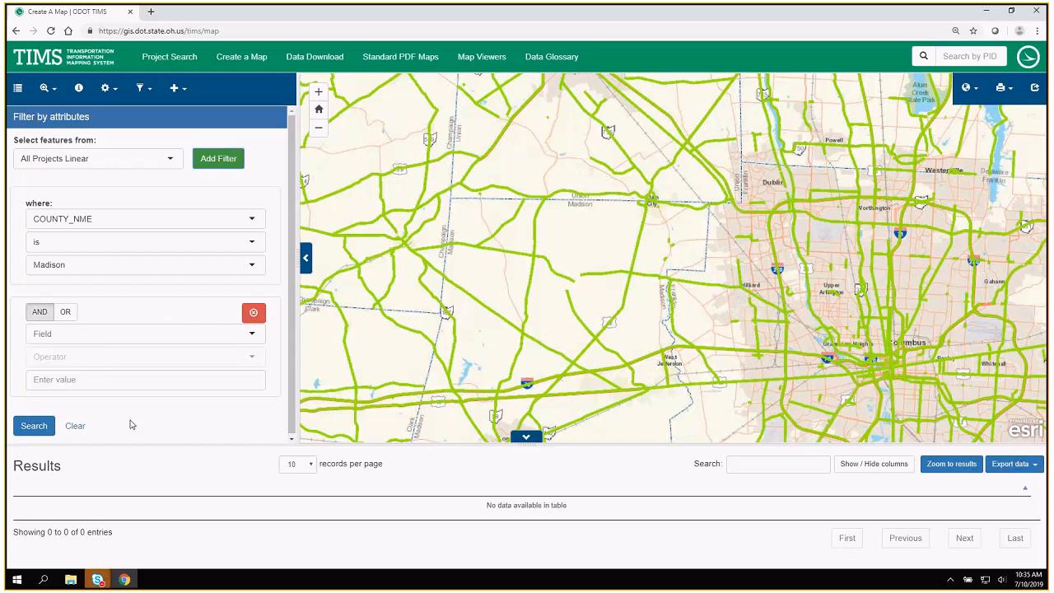
{"action": "left_click", "coordinate": [198, 341]}
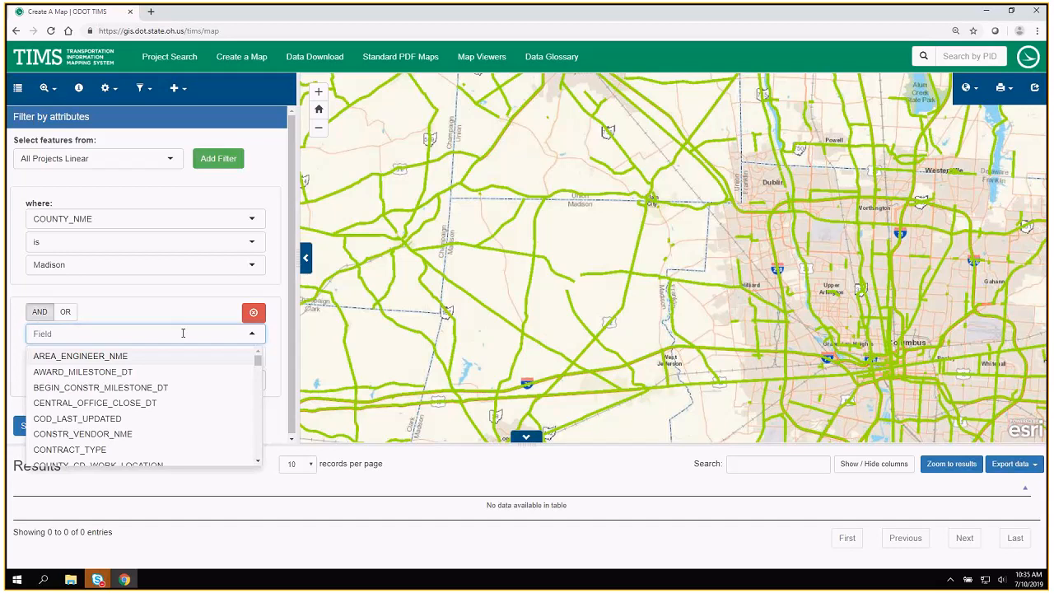
{"action": "type", "text": "pa"}
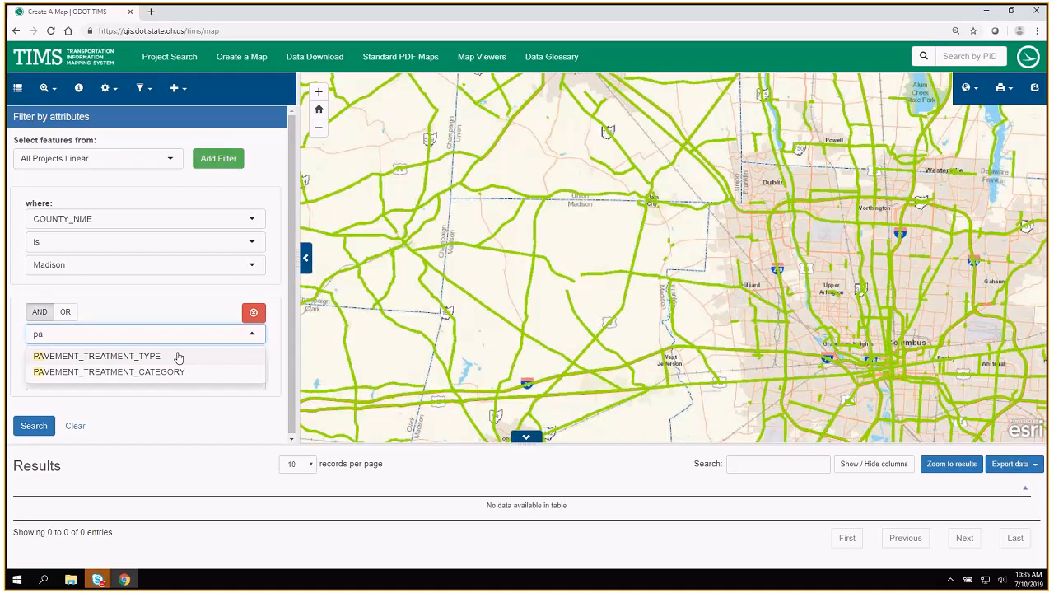
{"action": "left_click", "coordinate": [179, 357]}
{"action": "left_click", "coordinate": [177, 354]}
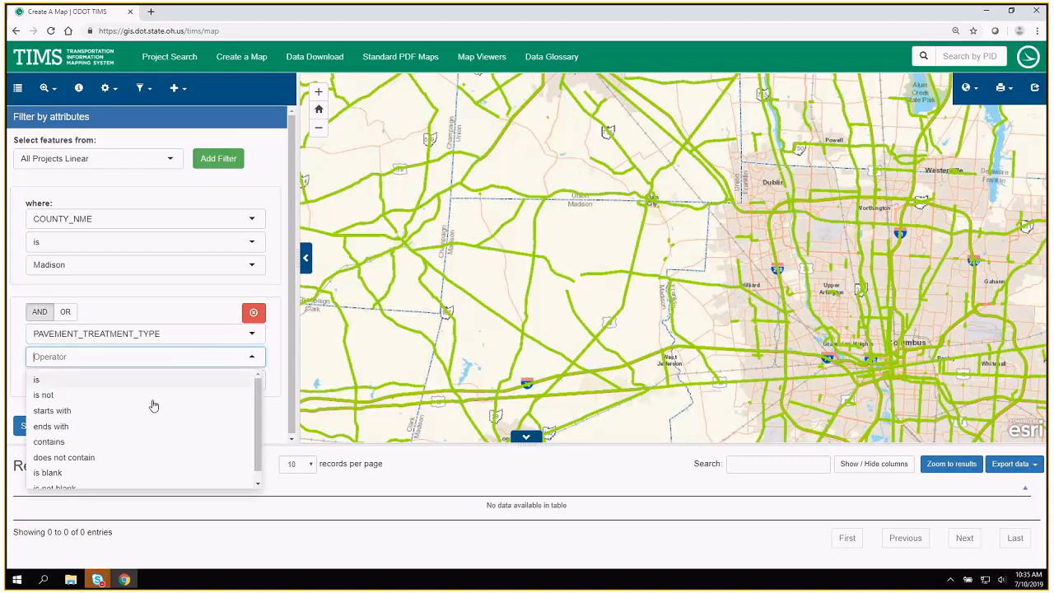
{"action": "scroll", "coordinate": [152, 411], "scroll_direction": "down", "scroll_amount": 1}
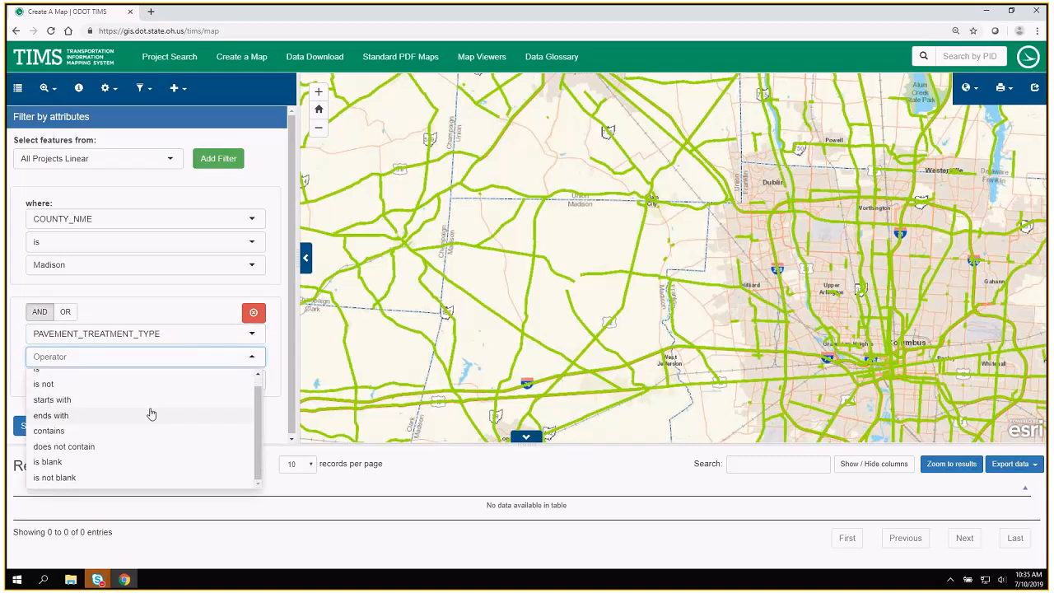
{"action": "left_click", "coordinate": [64, 476]}
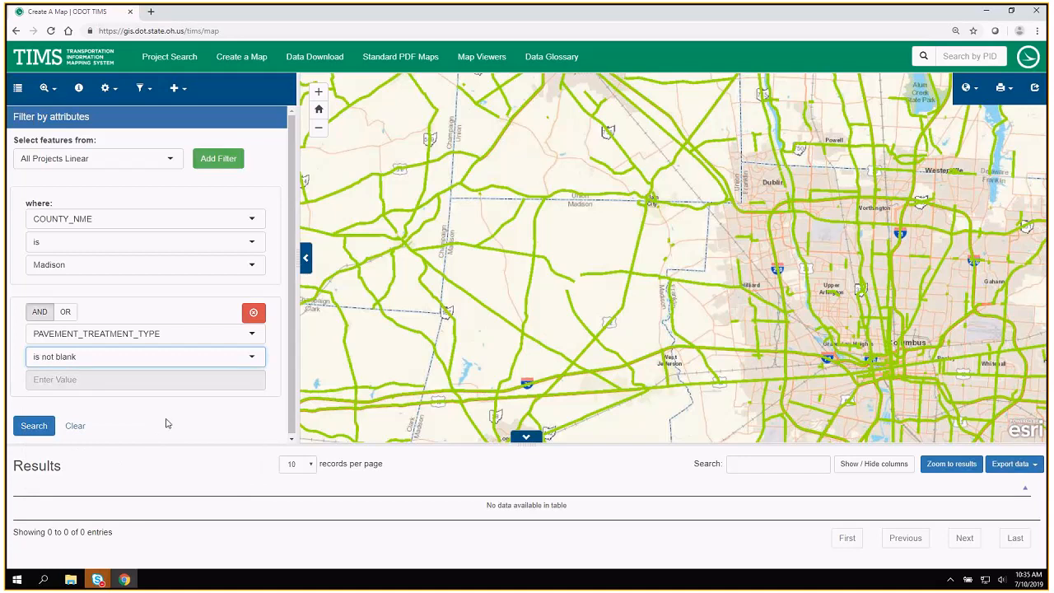
Add a third AND condition on BEGIN_CONSTR_MILESTONE_DT with the operator "is between".
{"action": "scroll", "coordinate": [171, 422], "scroll_direction": "down", "scroll_amount": 1}
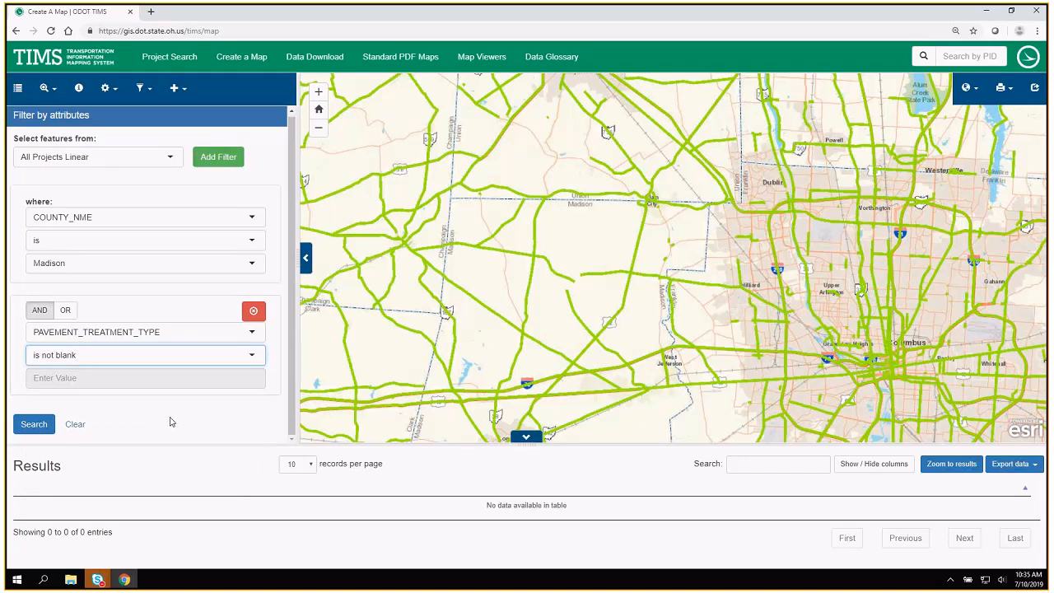
{"action": "left_click", "coordinate": [228, 160]}
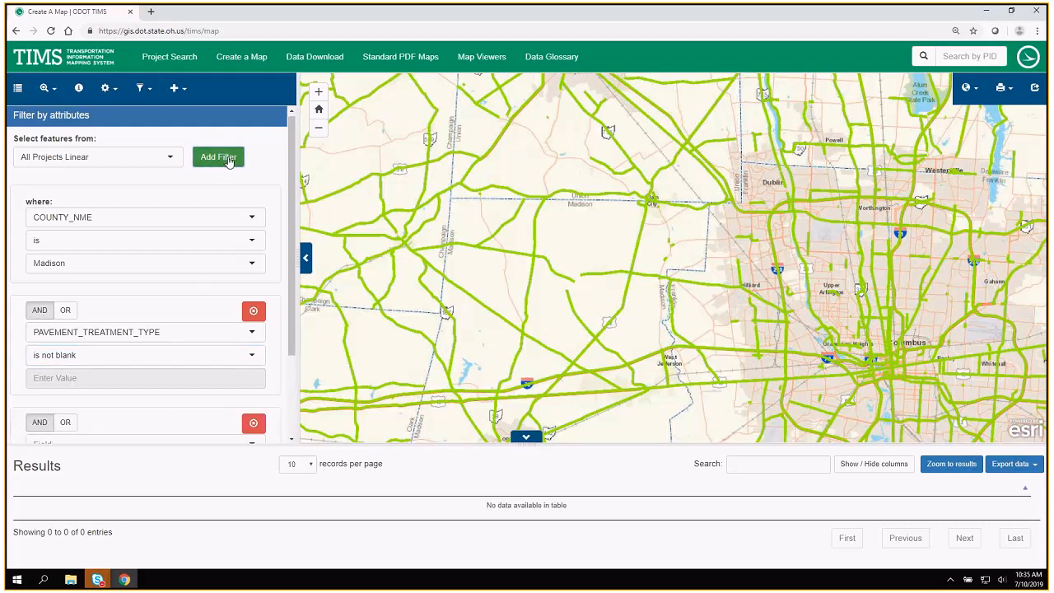
{"action": "left_click", "coordinate": [200, 336]}
{"action": "type", "text": "con"}
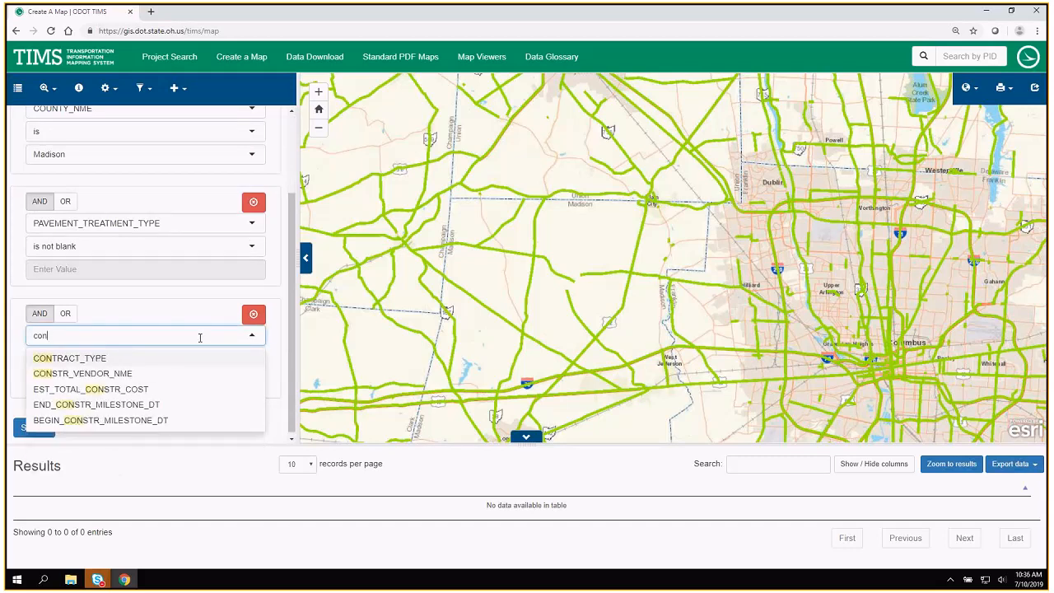
{"action": "left_click", "coordinate": [136, 422]}
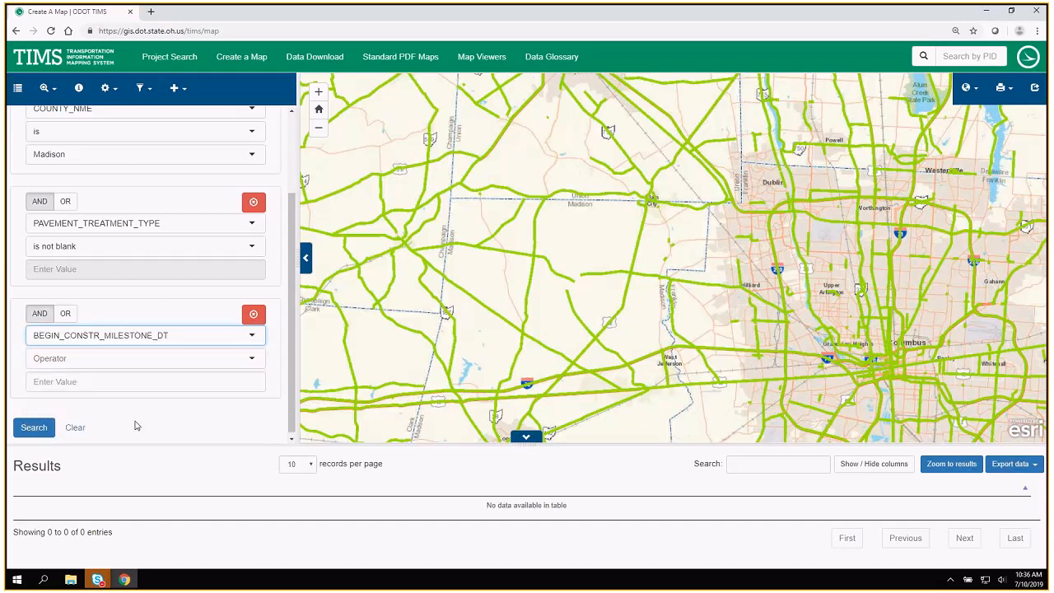
{"action": "left_click", "coordinate": [90, 361]}
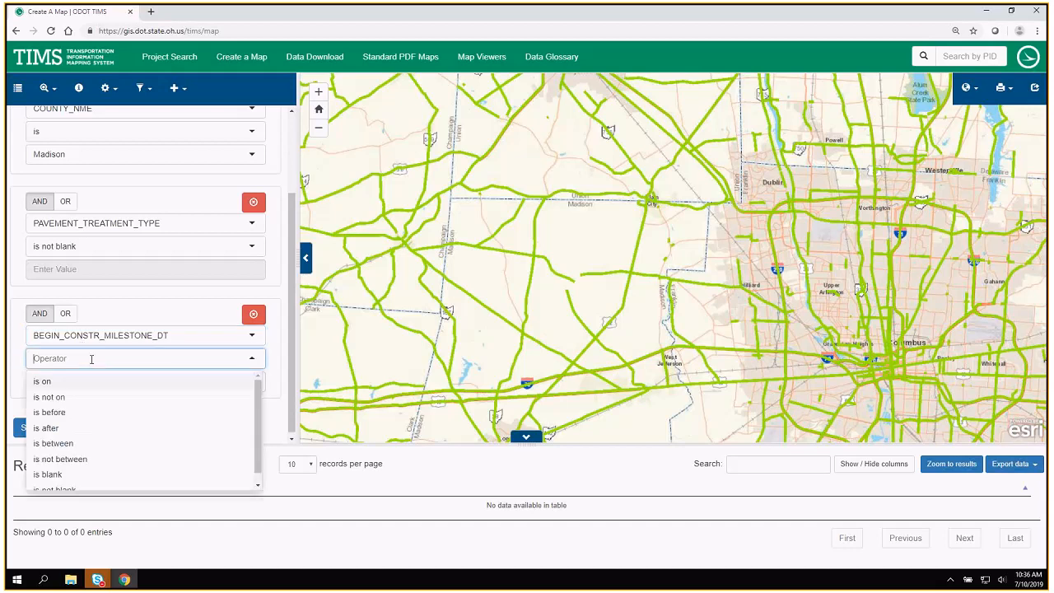
{"action": "left_click", "coordinate": [92, 448]}
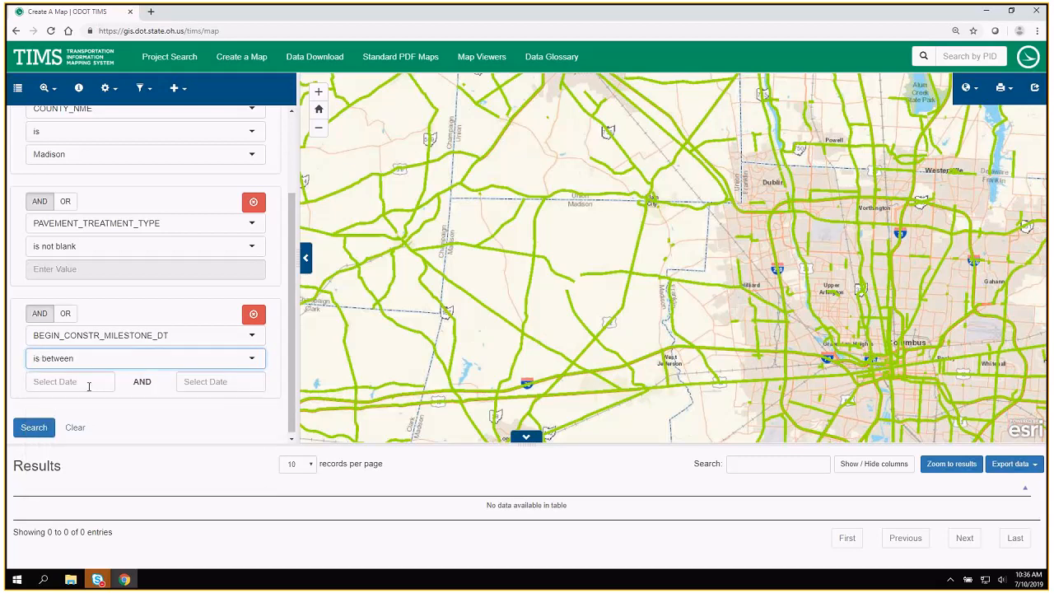
Set the construction start date range to 01/01/2019 through 12/21/2019 and run the filter search.
{"action": "left_click", "coordinate": [89, 384]}
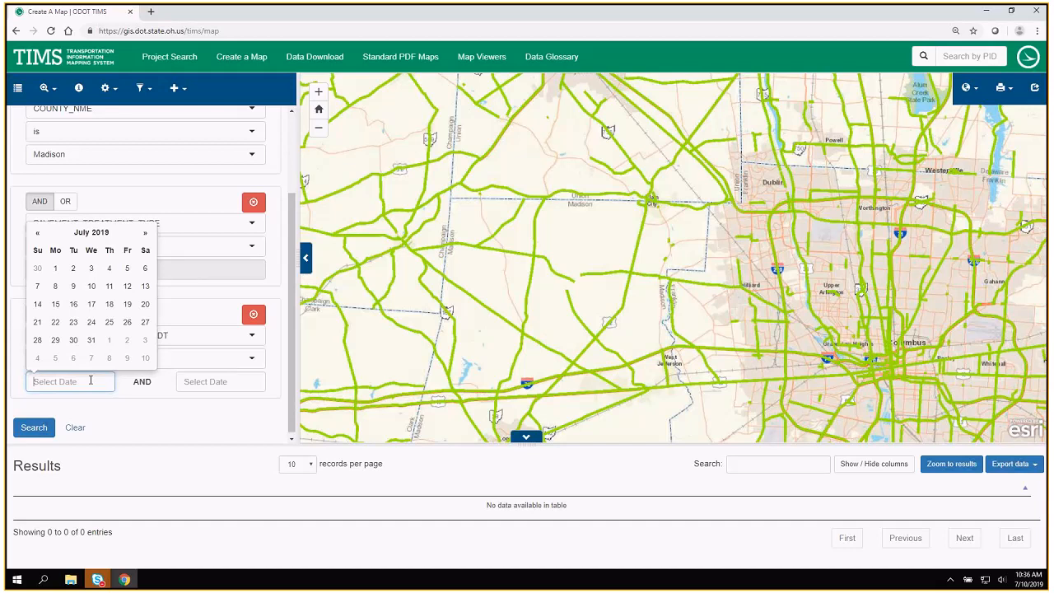
{"action": "type", "text": "01/01/2019"}
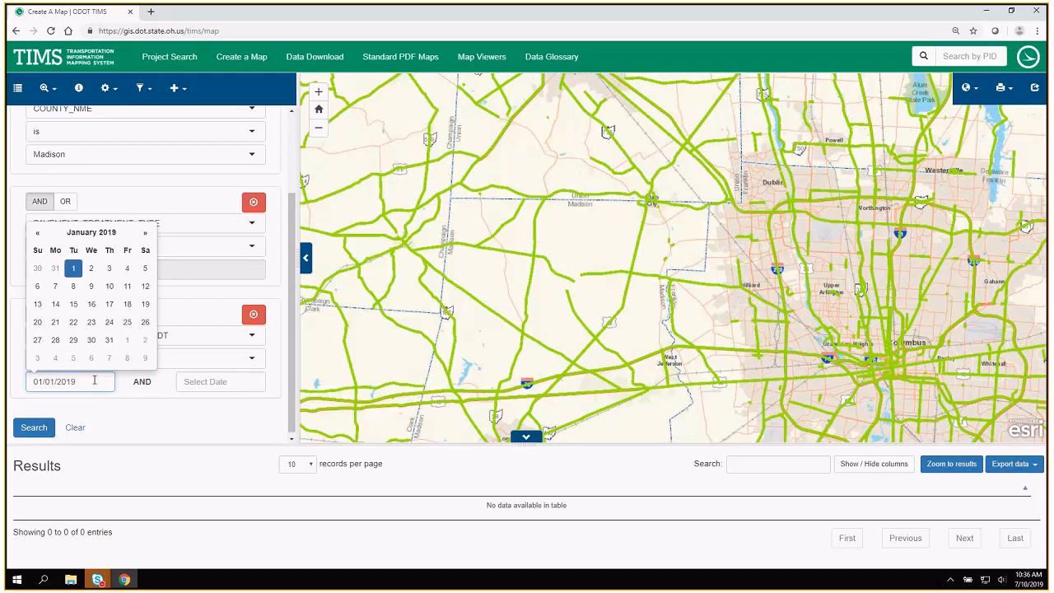
{"action": "left_click", "coordinate": [188, 382]}
{"action": "type", "text": "12/21"}
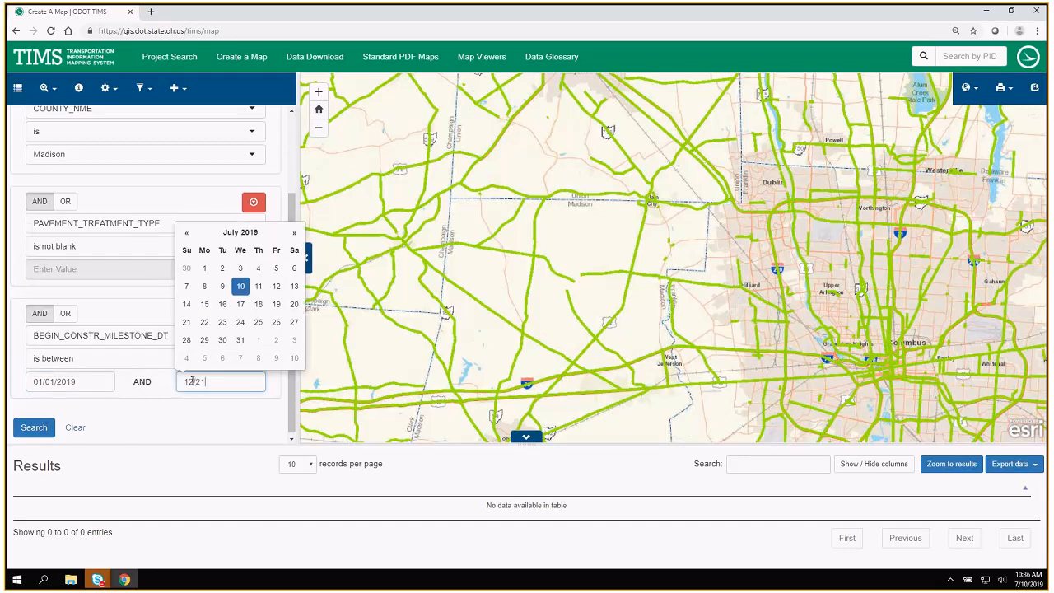
{"action": "type", "text": "/2019"}
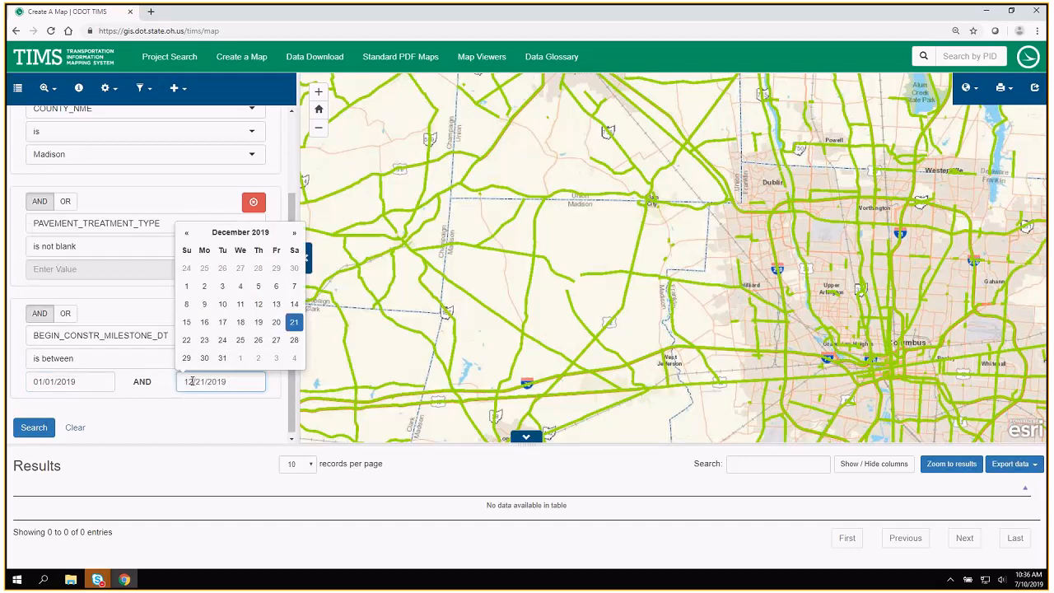
{"action": "left_click", "coordinate": [200, 424]}
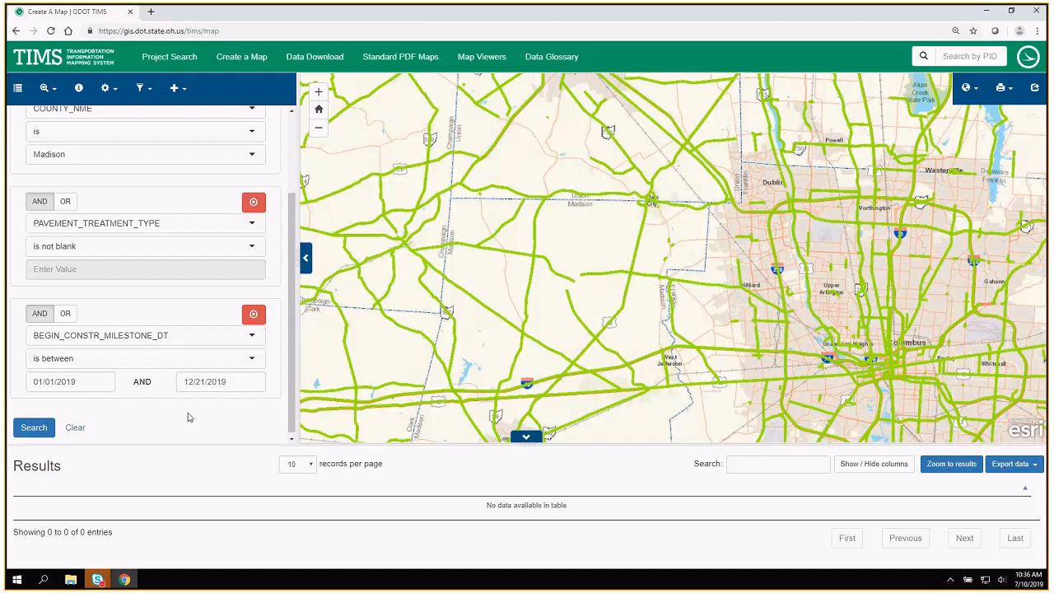
{"action": "left_click", "coordinate": [29, 430]}
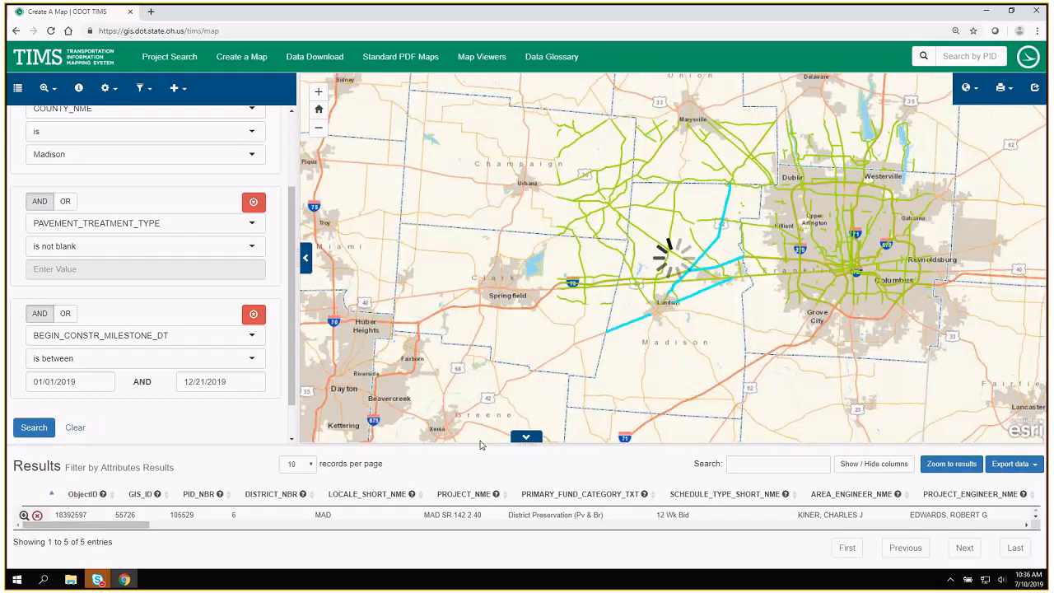
Enlarge the results table to show all its rows, then collapse and restore it.
{"action": "mouse_move", "coordinate": [482, 444]}
{"action": "left_mouse_down"}
{"action": "mouse_move", "coordinate": [481, 416]}
{"action": "mouse_move", "coordinate": [476, 431]}
{"action": "left_mouse_up"}
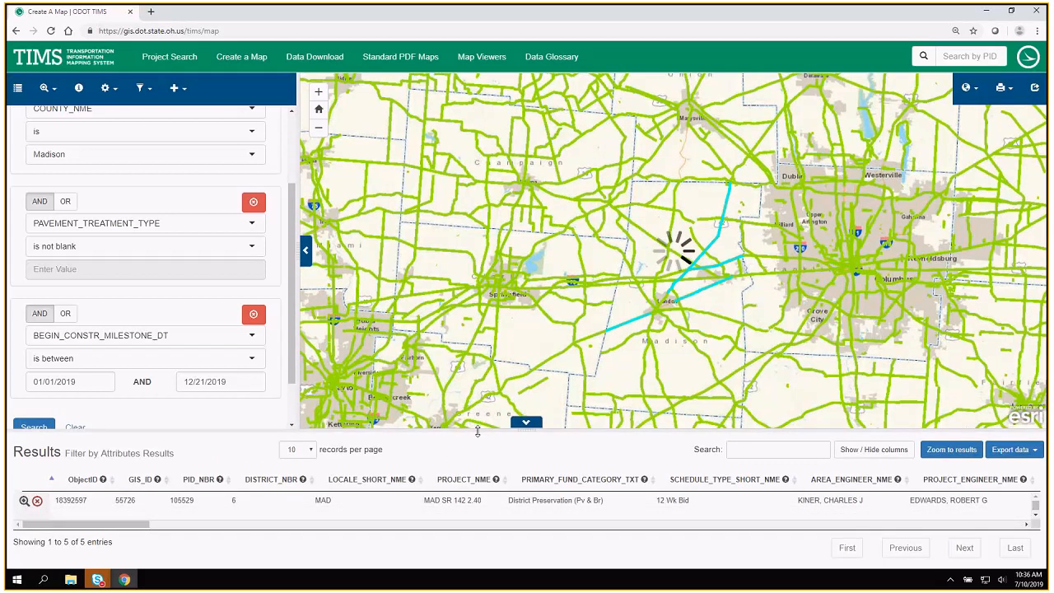
{"action": "left_click_drag", "start_coordinate": [478, 429], "coordinate": [494, 321]}
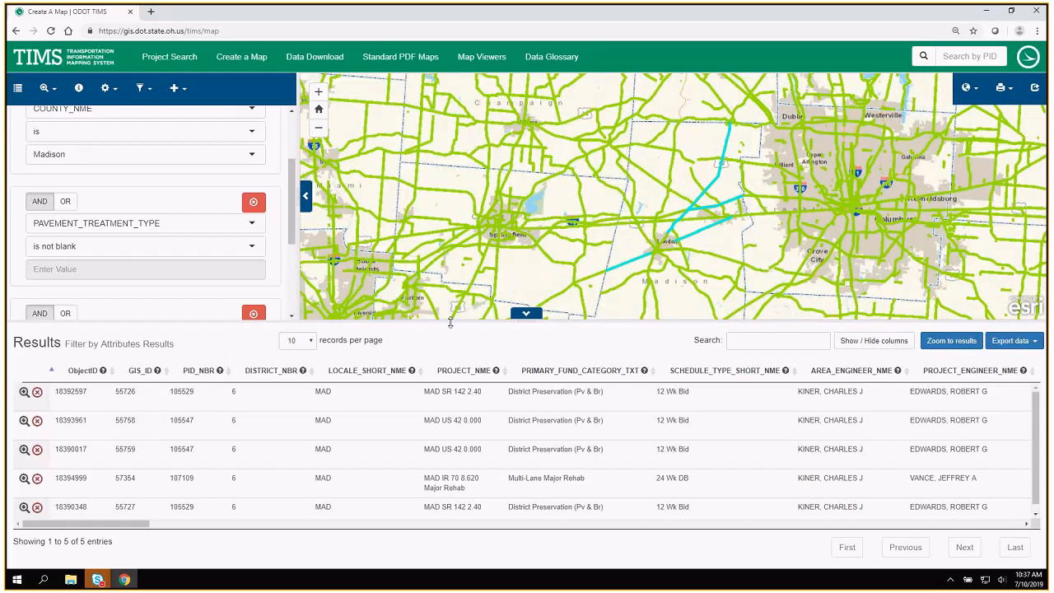
{"action": "left_click_drag", "start_coordinate": [450, 322], "coordinate": [455, 274]}
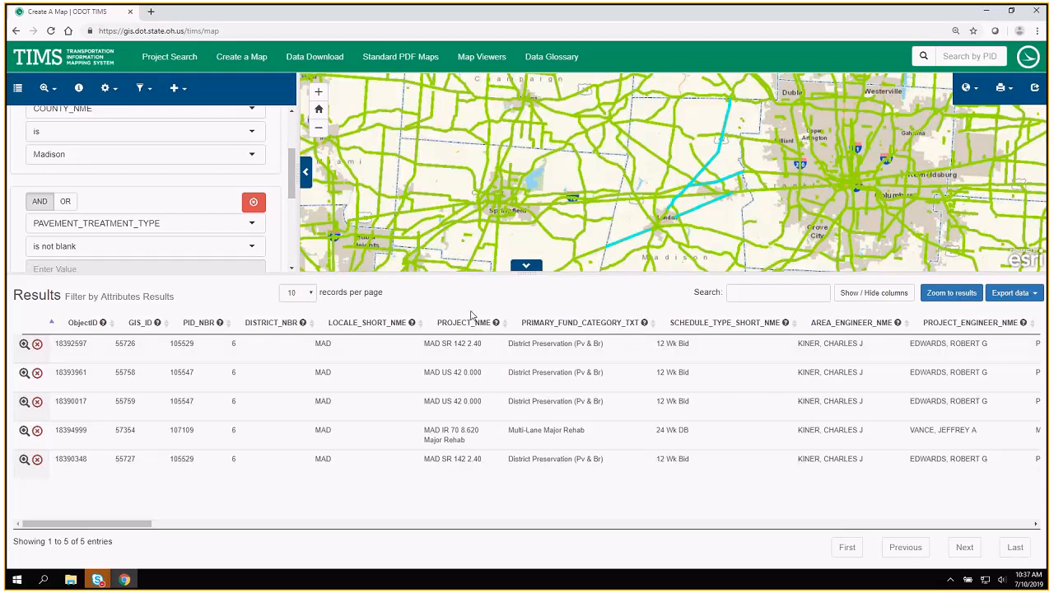
{"action": "left_click", "coordinate": [527, 267]}
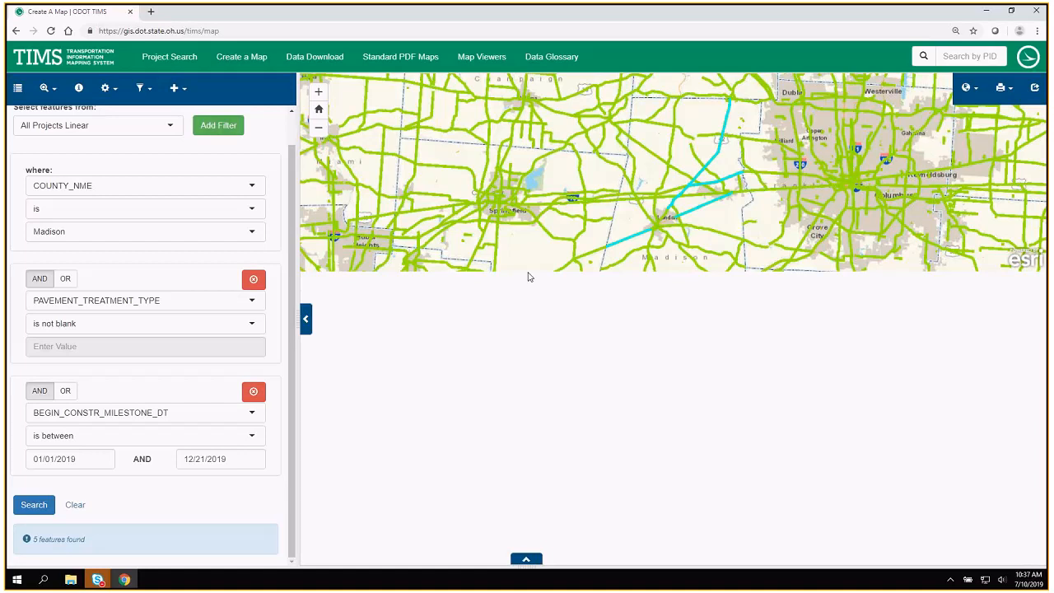
{"action": "left_click", "coordinate": [526, 561]}
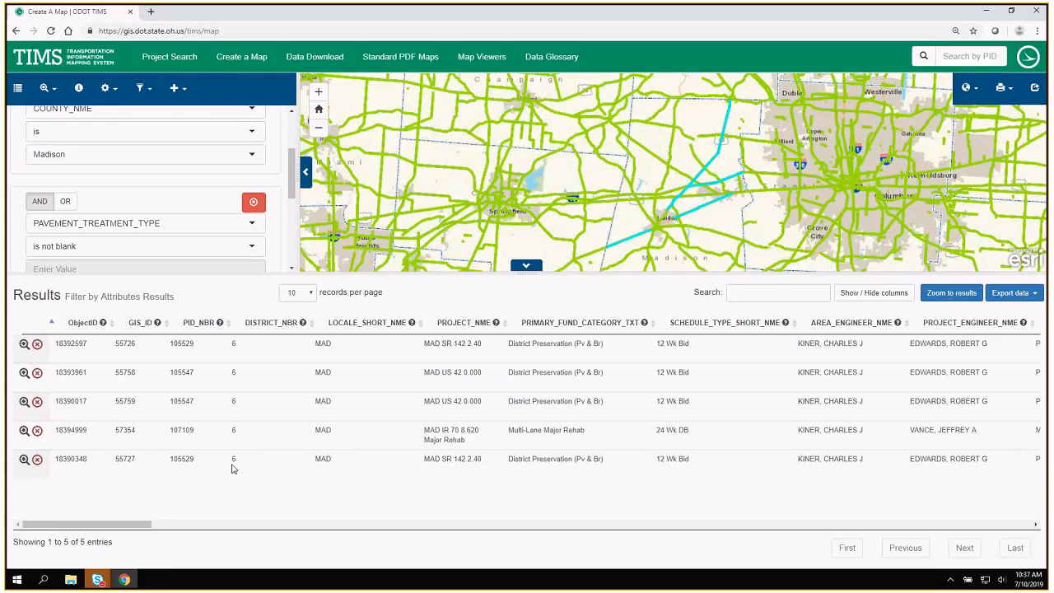
Highlight the filtered projects on the map one at a time by selecting each row of the results table.
{"action": "left_click", "coordinate": [223, 354]}
{"action": "left_click", "coordinate": [227, 374]}
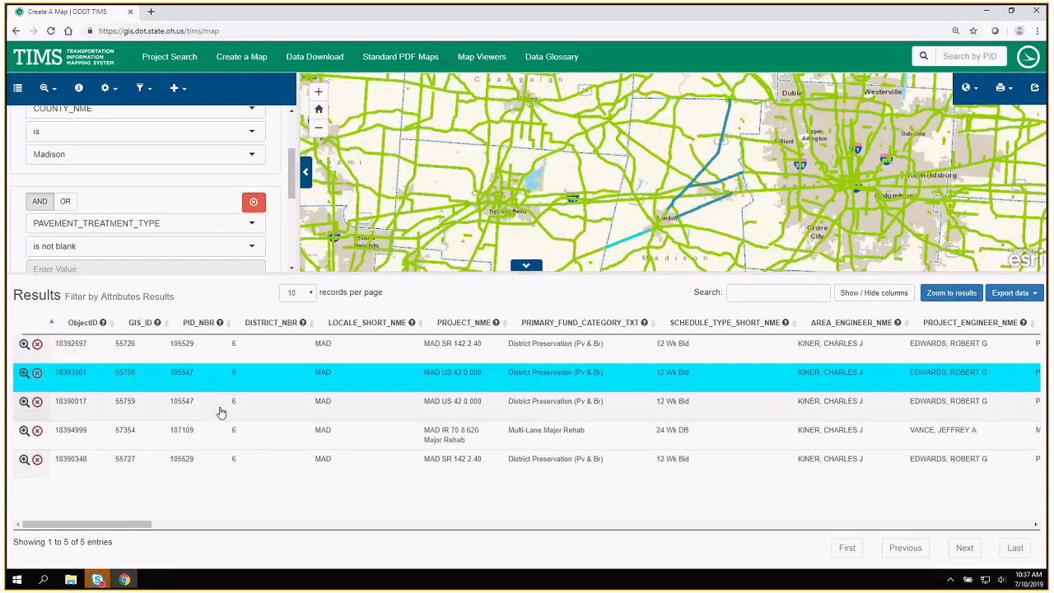
{"action": "left_click", "coordinate": [221, 410]}
{"action": "left_click", "coordinate": [221, 437]}
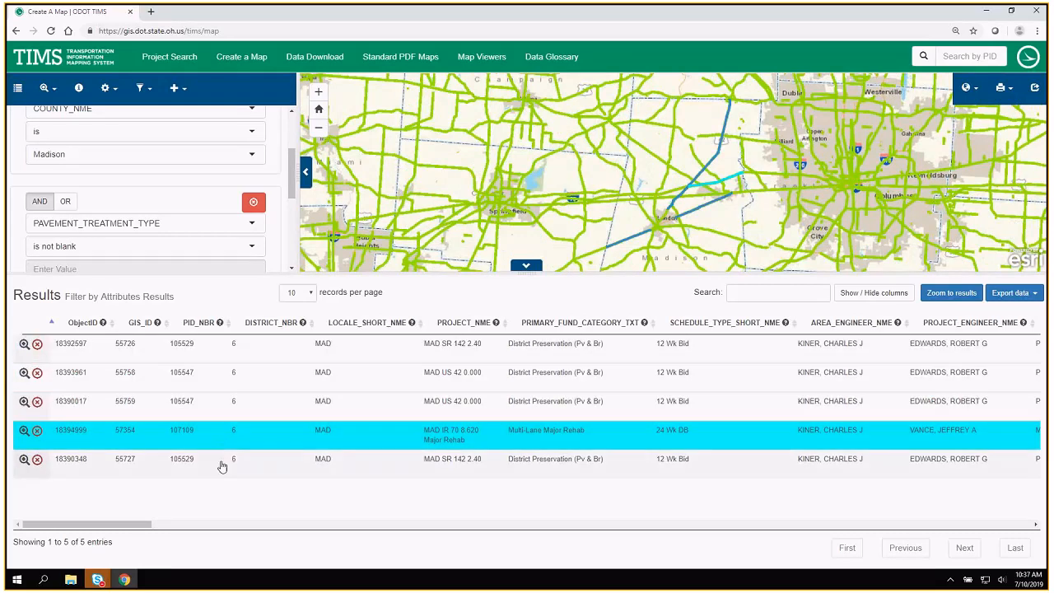
{"action": "left_click", "coordinate": [221, 467]}
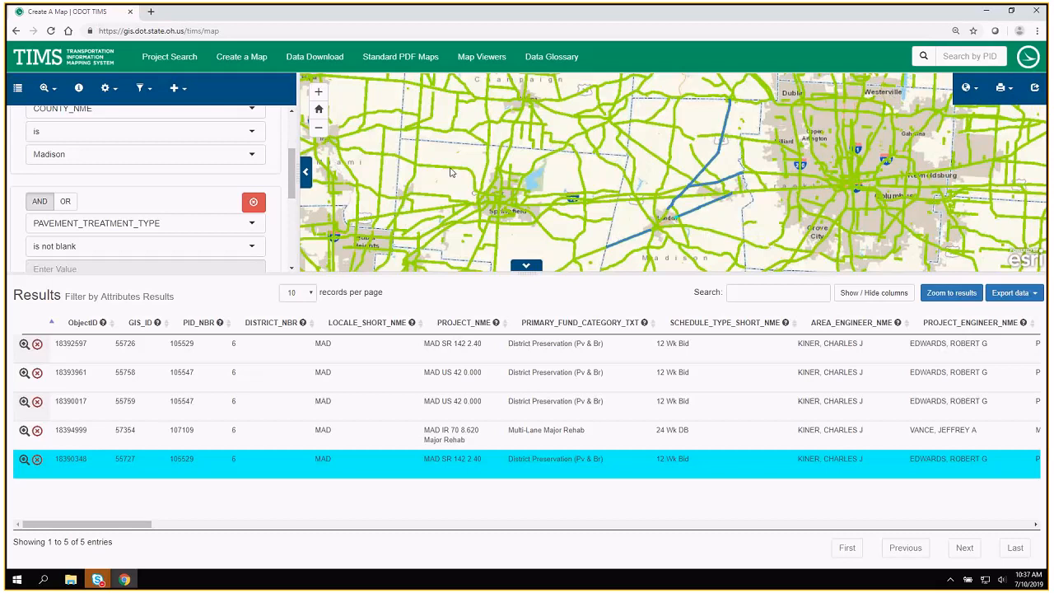
Shrink the results table to enlarge the map and hide the All Projects Linear layer, leaving the filter results layer on.
{"action": "left_click_drag", "start_coordinate": [434, 274], "coordinate": [428, 437]}
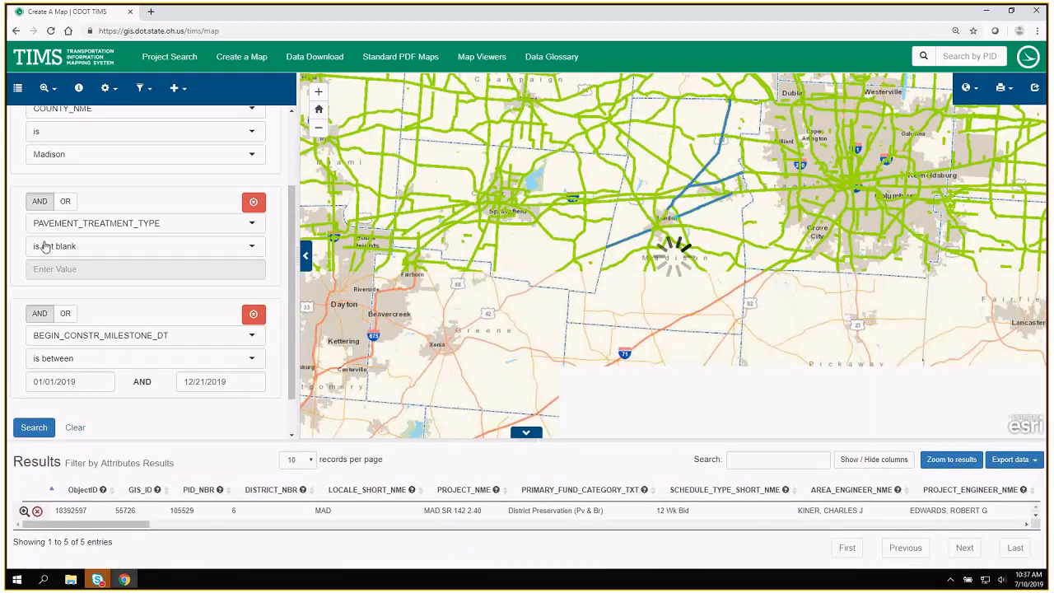
{"action": "left_click", "coordinate": [17, 88]}
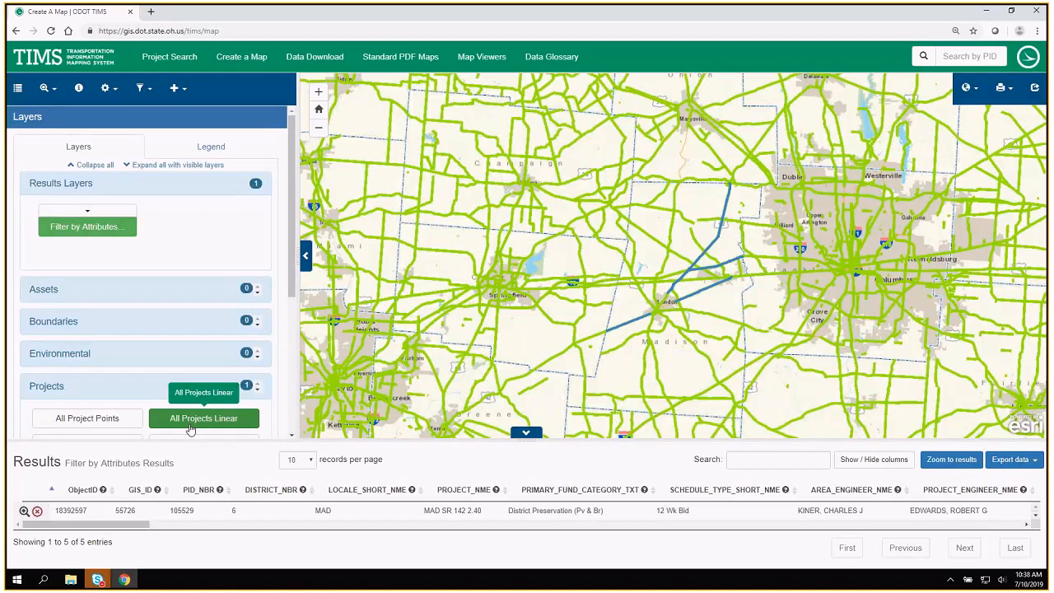
{"action": "left_click", "coordinate": [190, 420]}
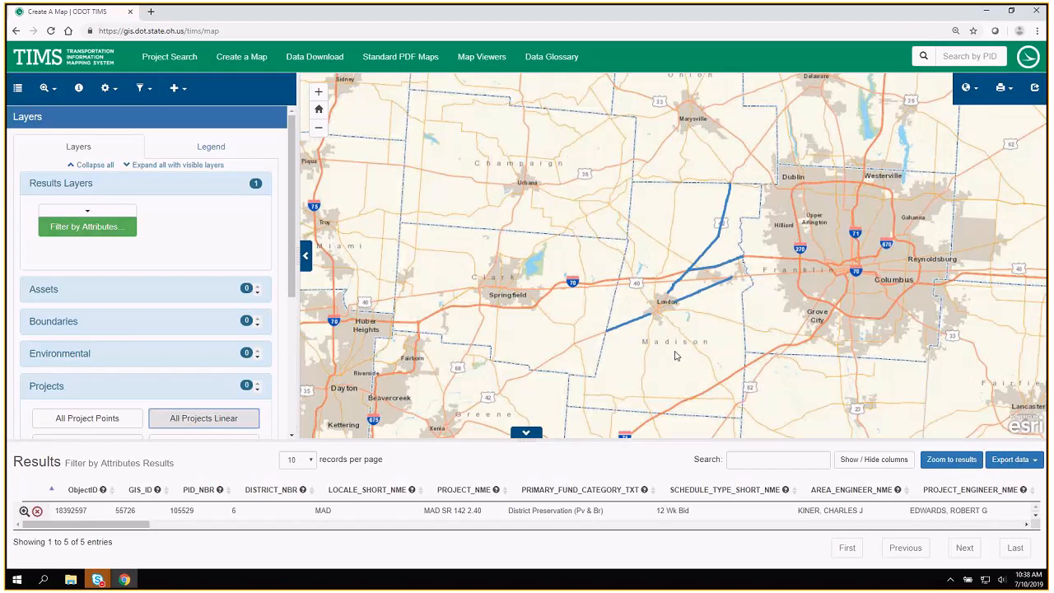
Enlarge the results table, search it for 00042, and show the available export formats.
{"action": "left_click_drag", "start_coordinate": [675, 356], "coordinate": [618, 309]}
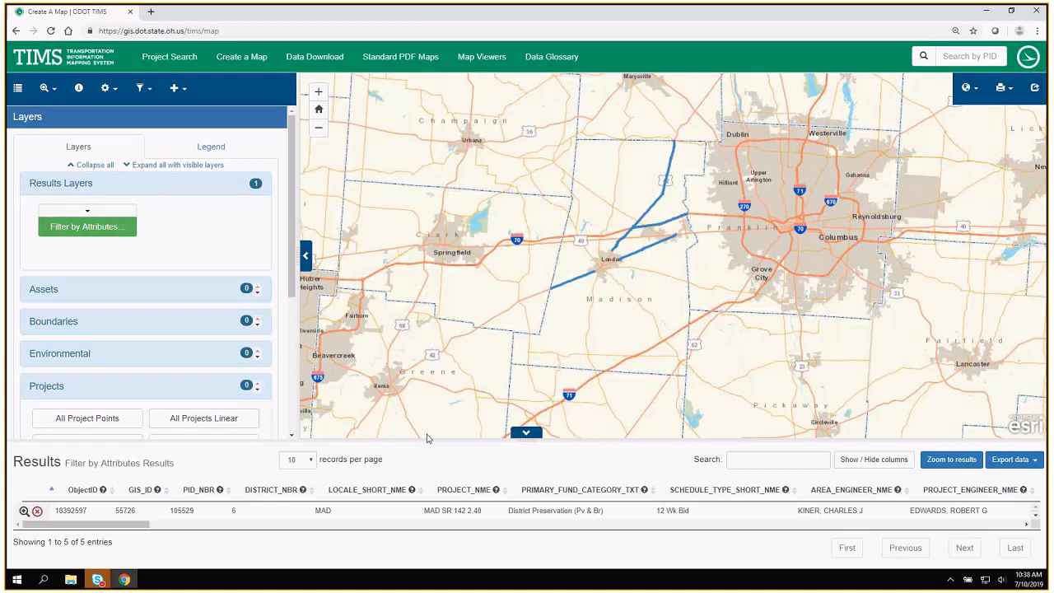
{"action": "left_click_drag", "start_coordinate": [431, 441], "coordinate": [443, 346]}
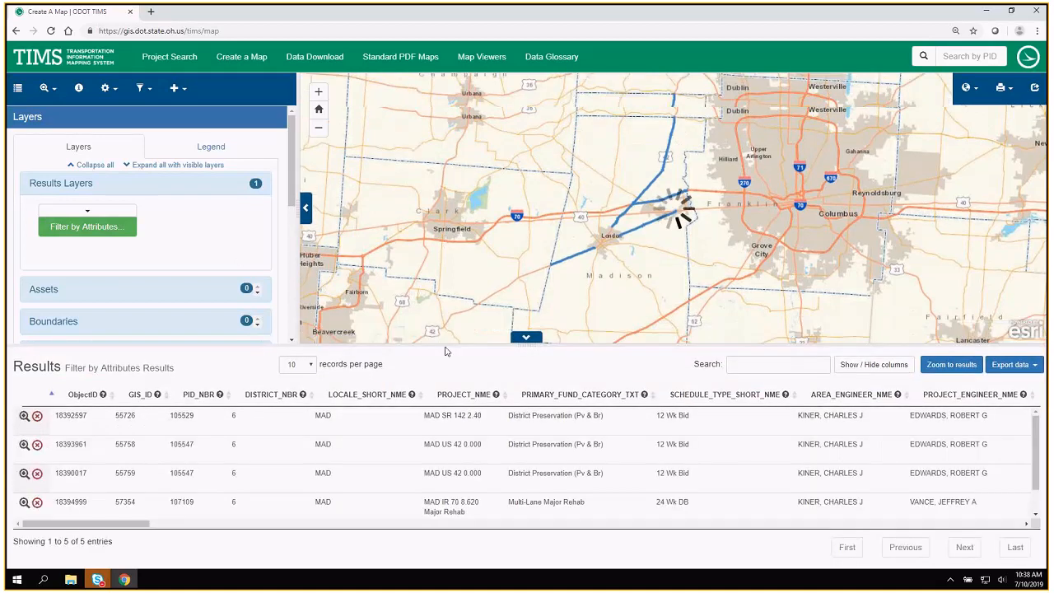
{"action": "left_click", "coordinate": [744, 364]}
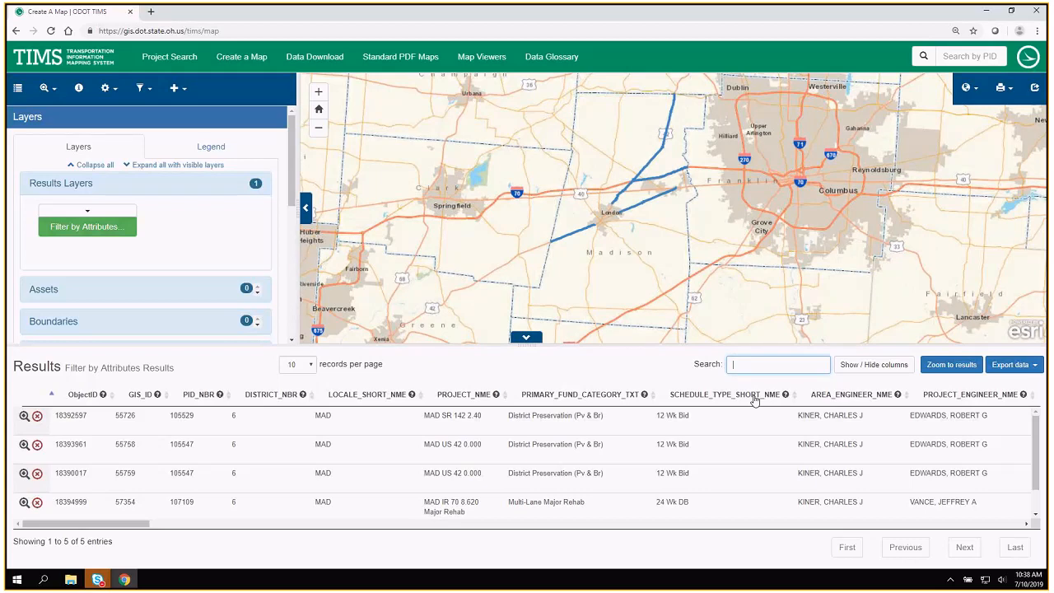
{"action": "type", "text": "00042"}
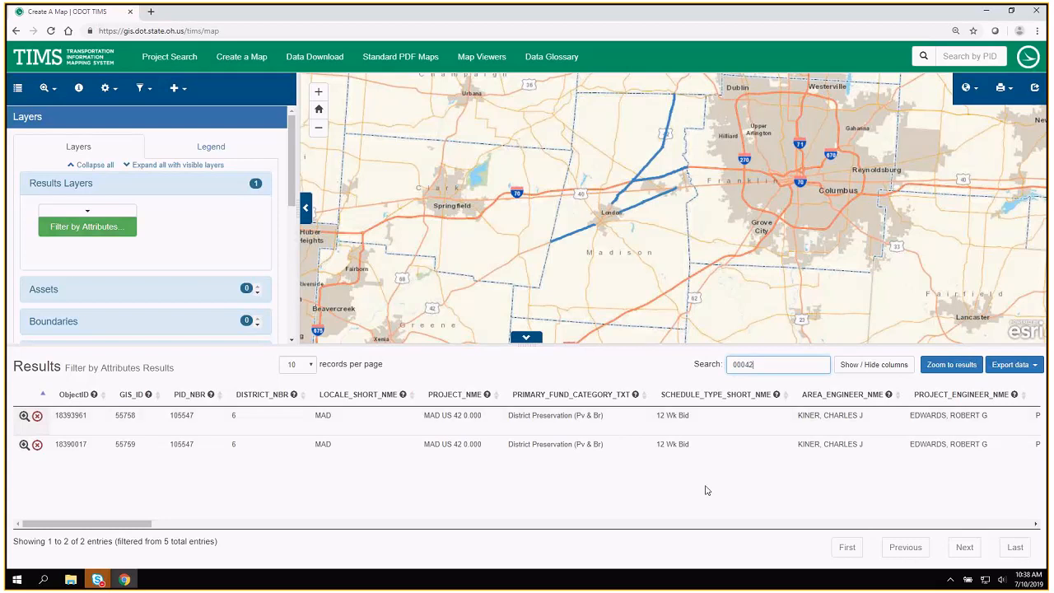
{"action": "left_click", "coordinate": [1018, 370]}
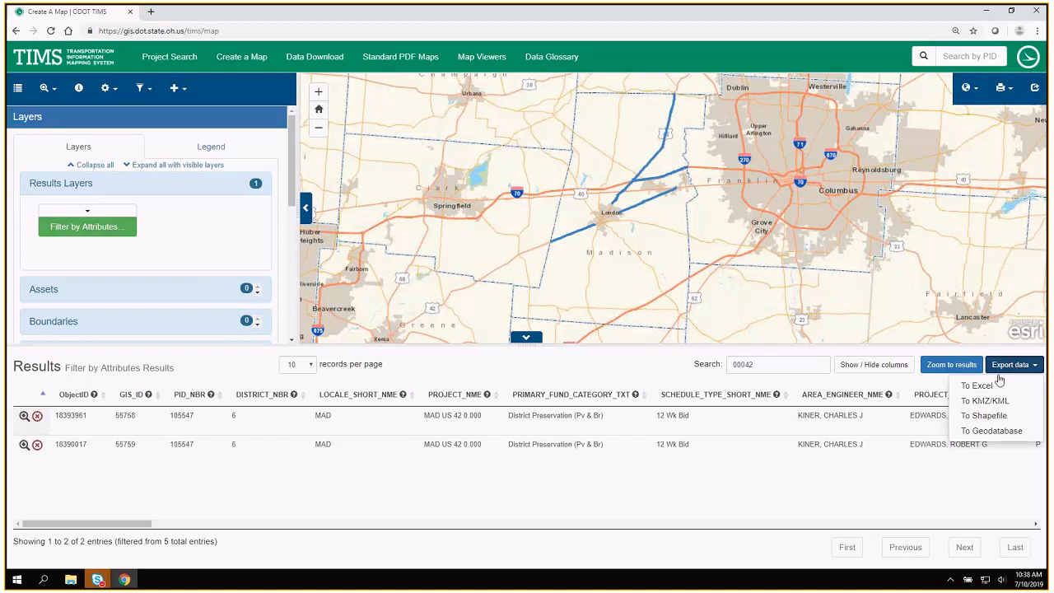
Clear the table search and zoom the map to the MAD SR 142 2.40 project, then back out to all results.
{"action": "left_click", "coordinate": [785, 364]}
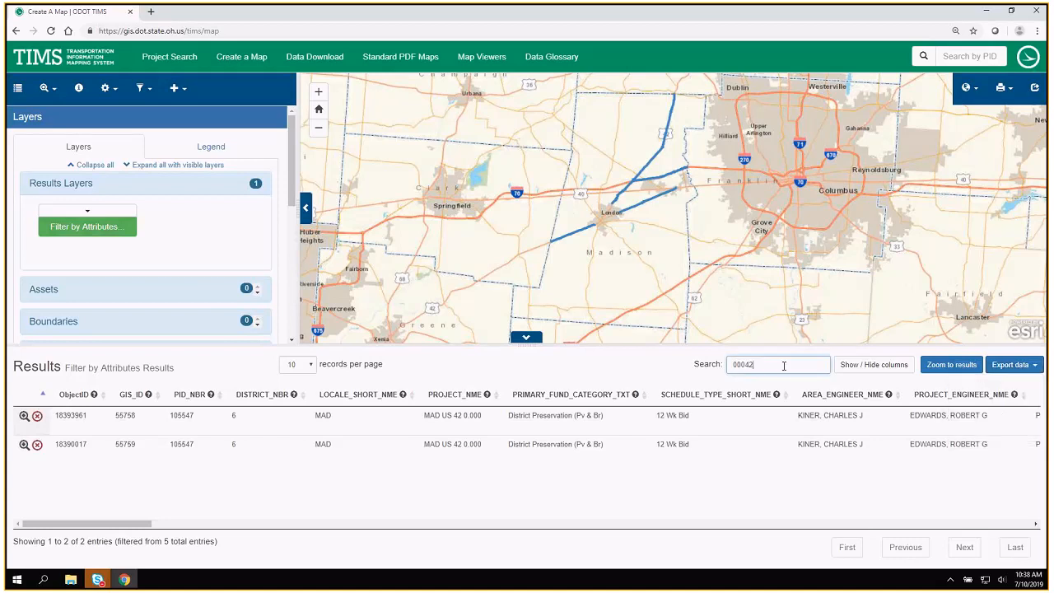
{"action": "key", "text": "BackSpace"}
{"action": "key", "text": "BackSpace"}
{"action": "key", "text": "BackSpace"}
{"action": "key", "text": "BackSpace"}
{"action": "key", "text": "BackSpace"}
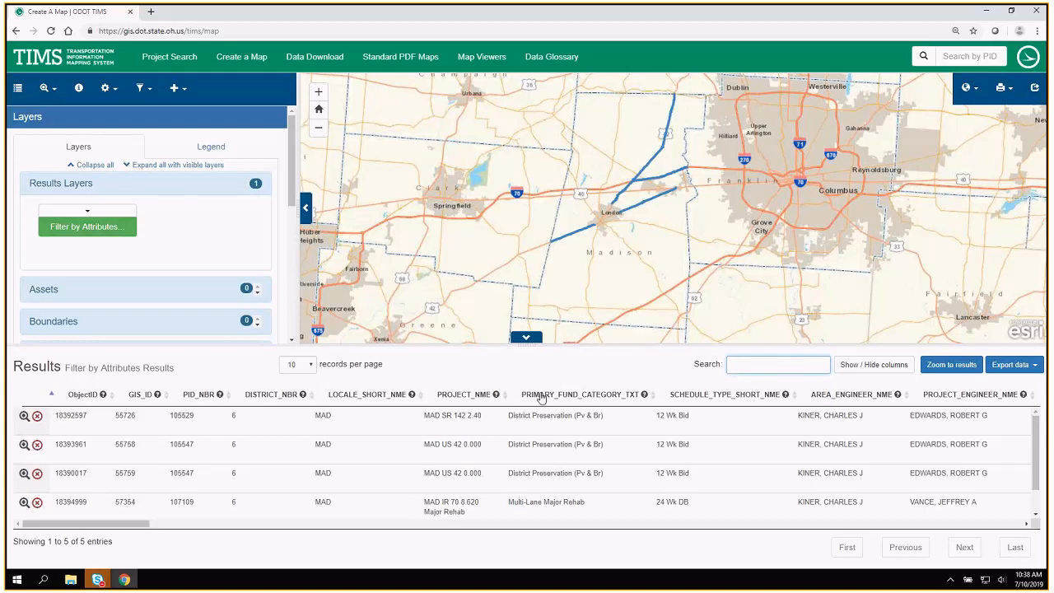
{"action": "left_click", "coordinate": [24, 419]}
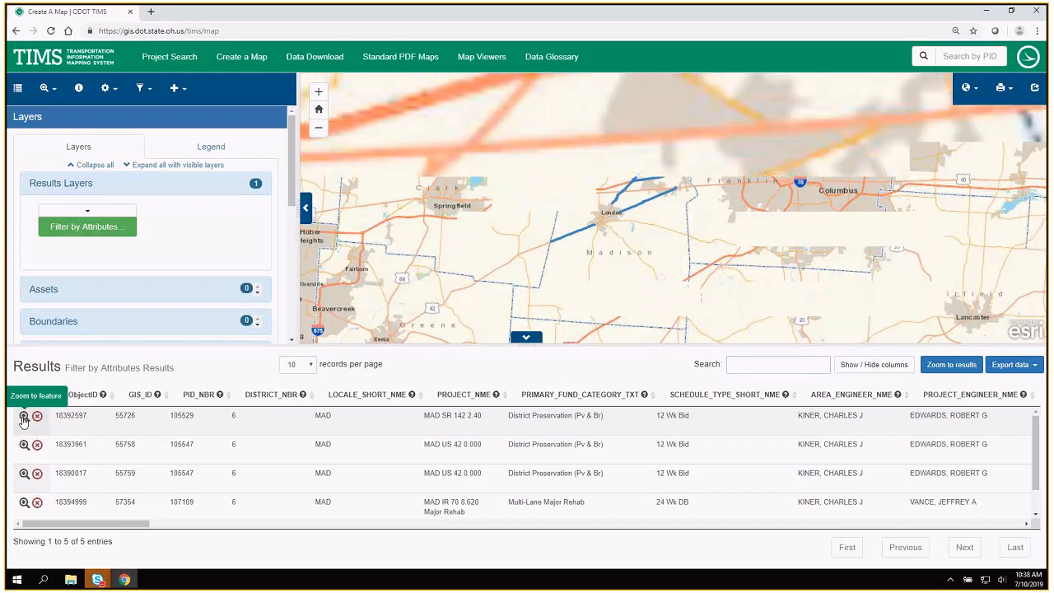
{"action": "left_click", "coordinate": [946, 370]}
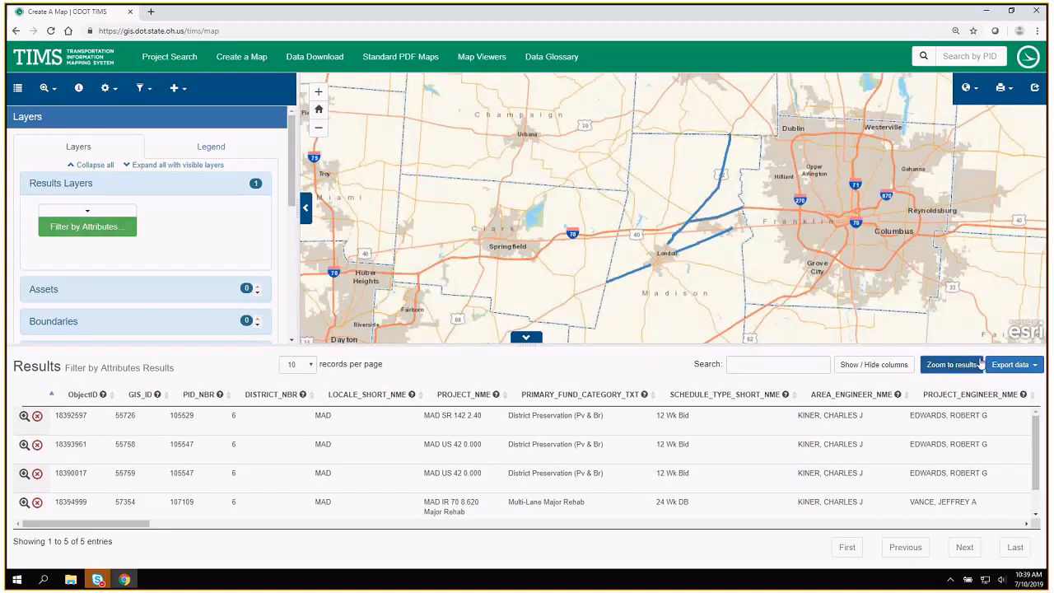
Search the results table for route number 00042 again.
{"action": "left_click", "coordinate": [791, 365]}
{"action": "type", "text": "0042"}
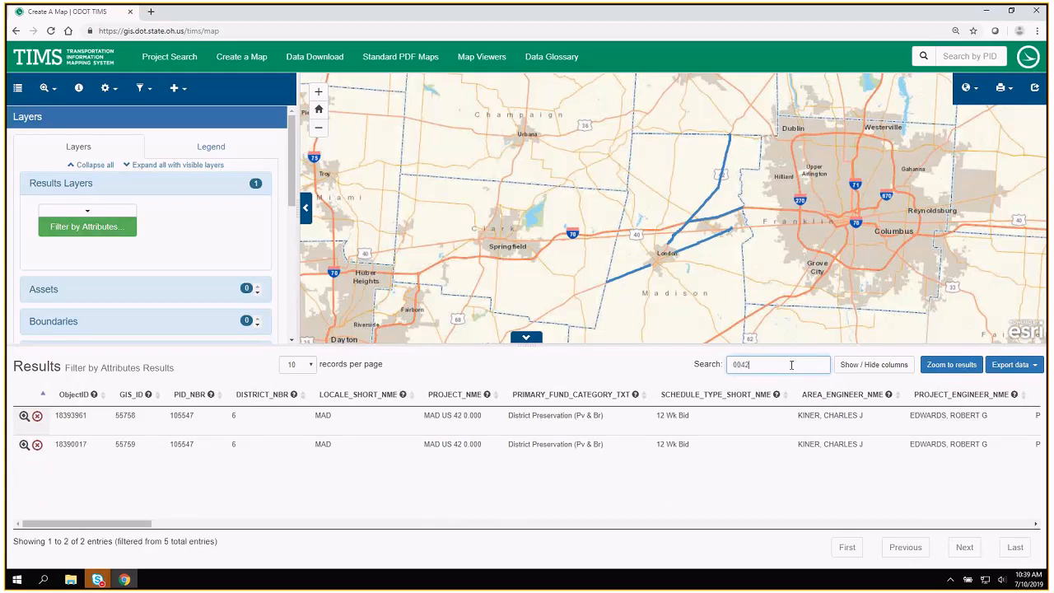
{"action": "key", "text": "BackSpace"}
{"action": "key", "text": "BackSpace"}
{"action": "key", "text": "BackSpace"}
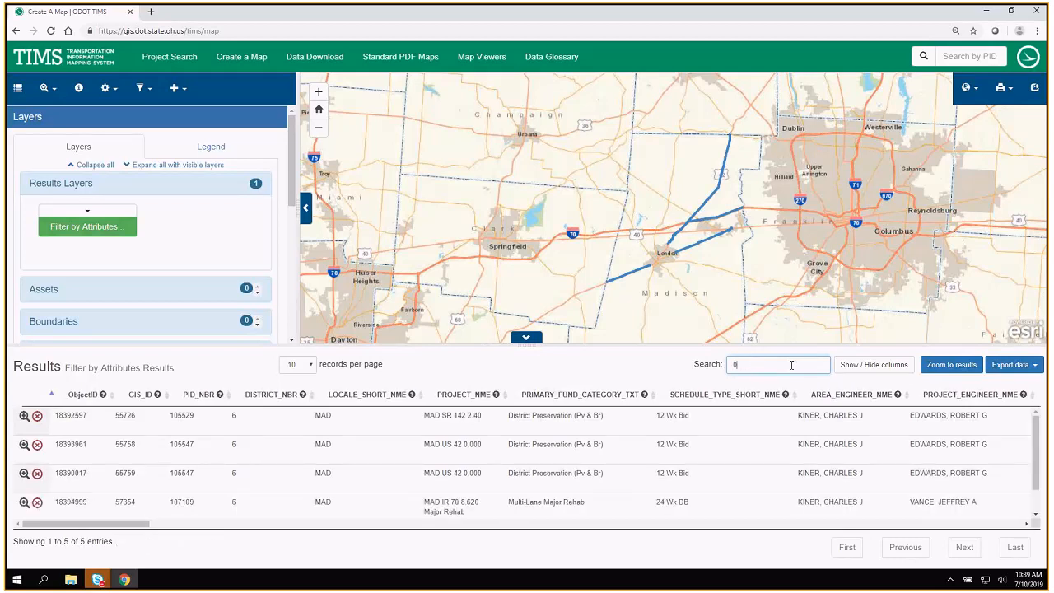
{"action": "type", "text": "0042"}
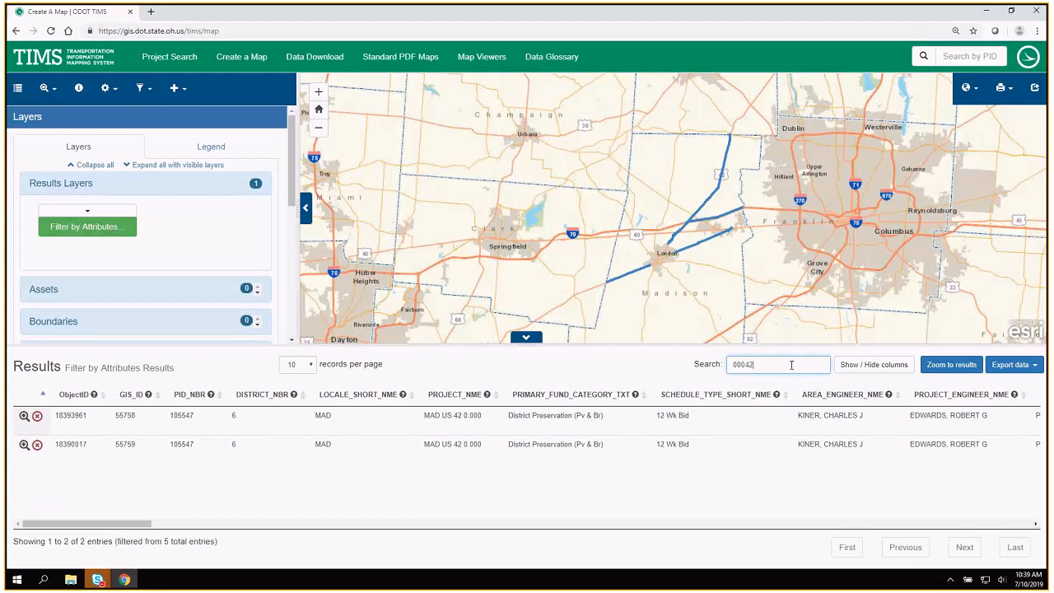
Highlight the first MAD US 42 0.000 project from the results table and zoom the map to it.
{"action": "left_click", "coordinate": [778, 422]}
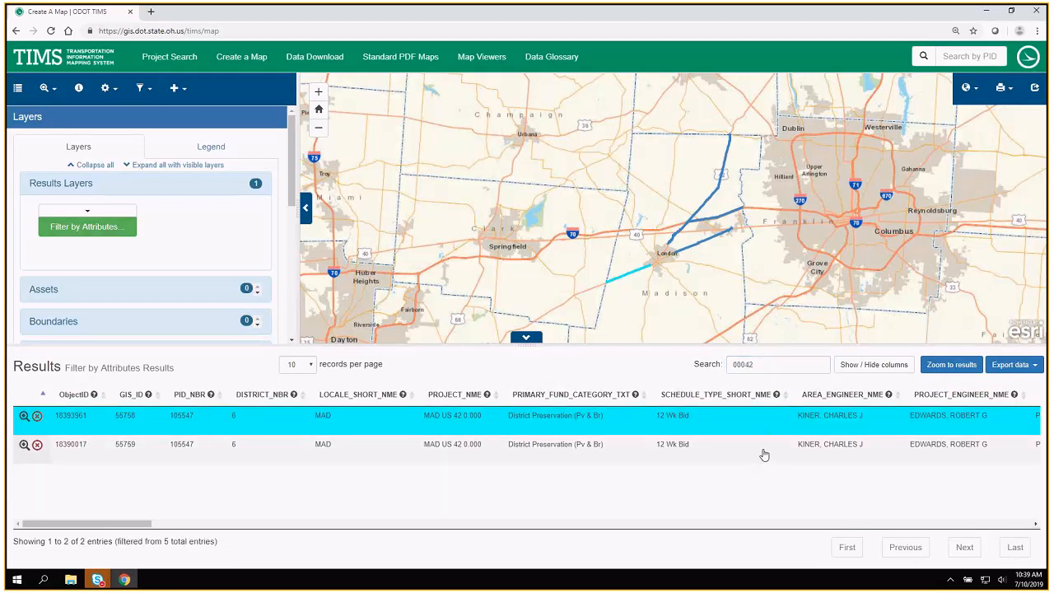
{"action": "left_click", "coordinate": [23, 418]}
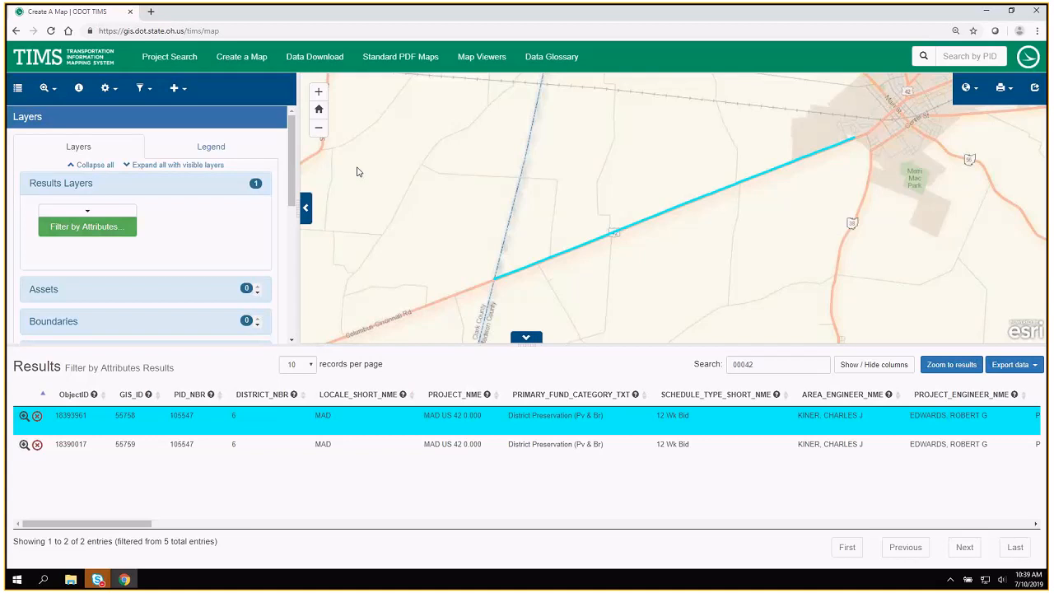
{"action": "left_click_drag", "start_coordinate": [551, 294], "coordinate": [384, 320]}
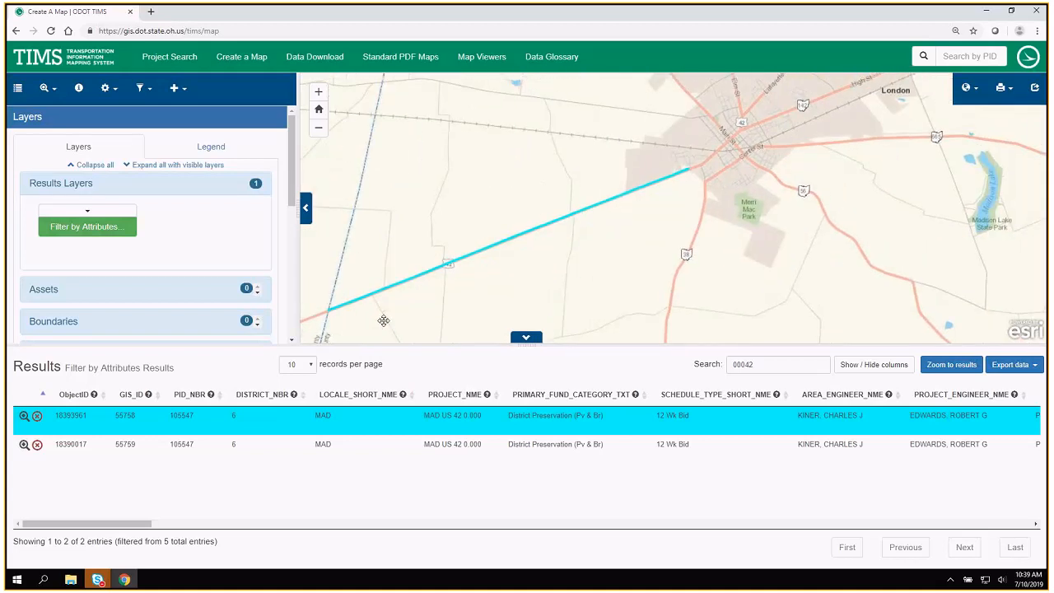
Collapse the results table and show the filtered project lines around London on the full-height map.
{"action": "left_click_drag", "start_coordinate": [606, 345], "coordinate": [567, 442]}
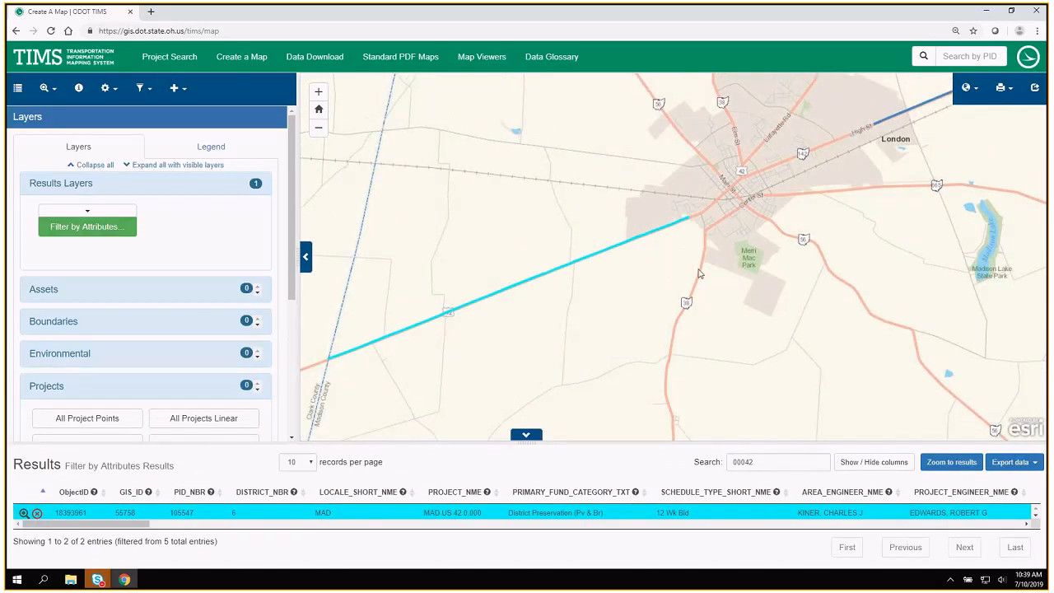
{"action": "left_click", "coordinate": [527, 434]}
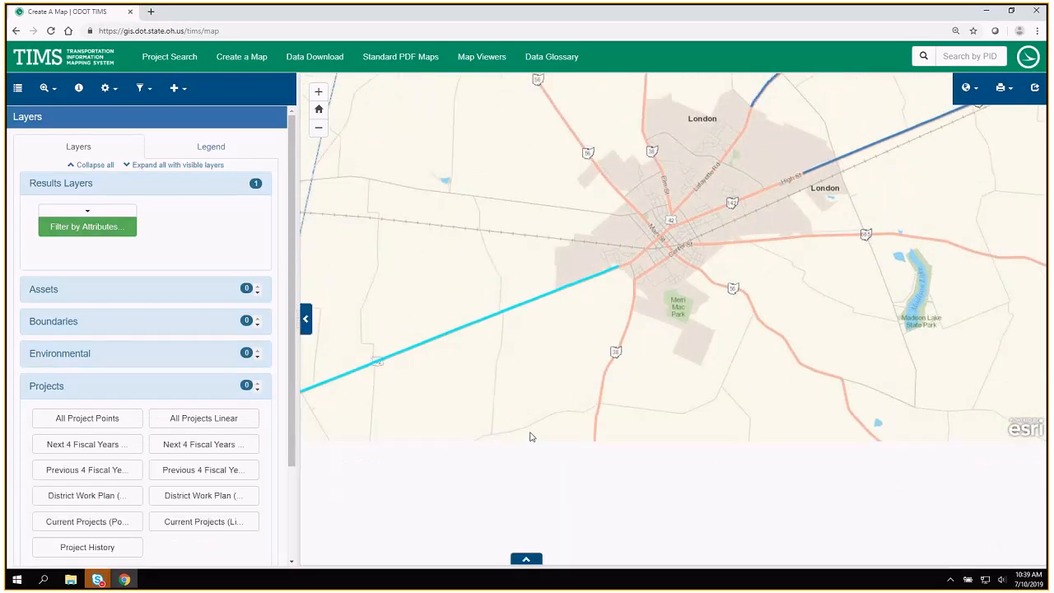
{"action": "left_click_drag", "start_coordinate": [668, 187], "coordinate": [604, 295]}
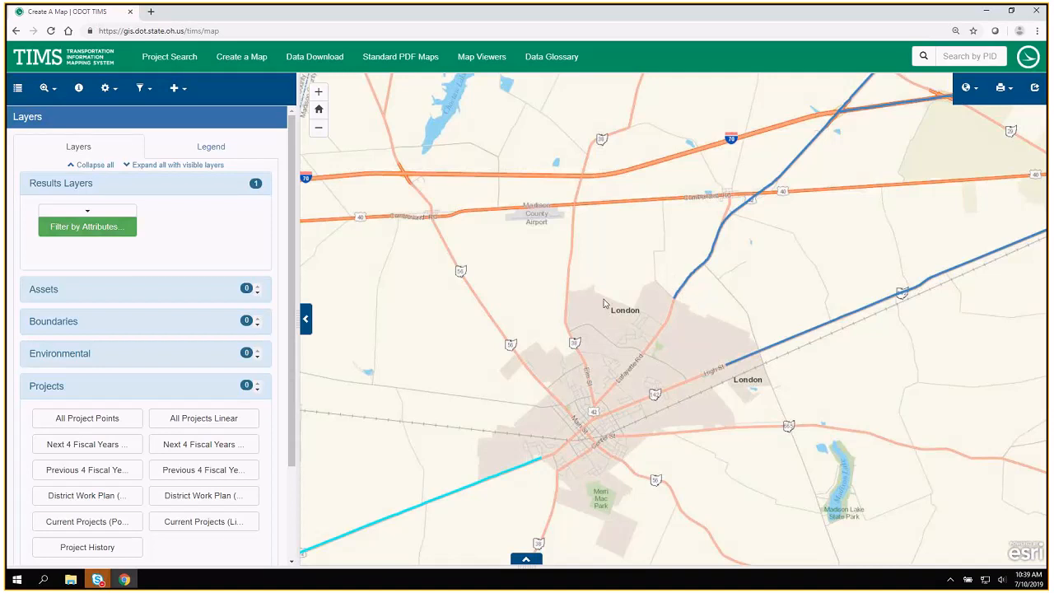
{"action": "scroll", "coordinate": [604, 304], "scroll_direction": "down", "scroll_amount": 1}
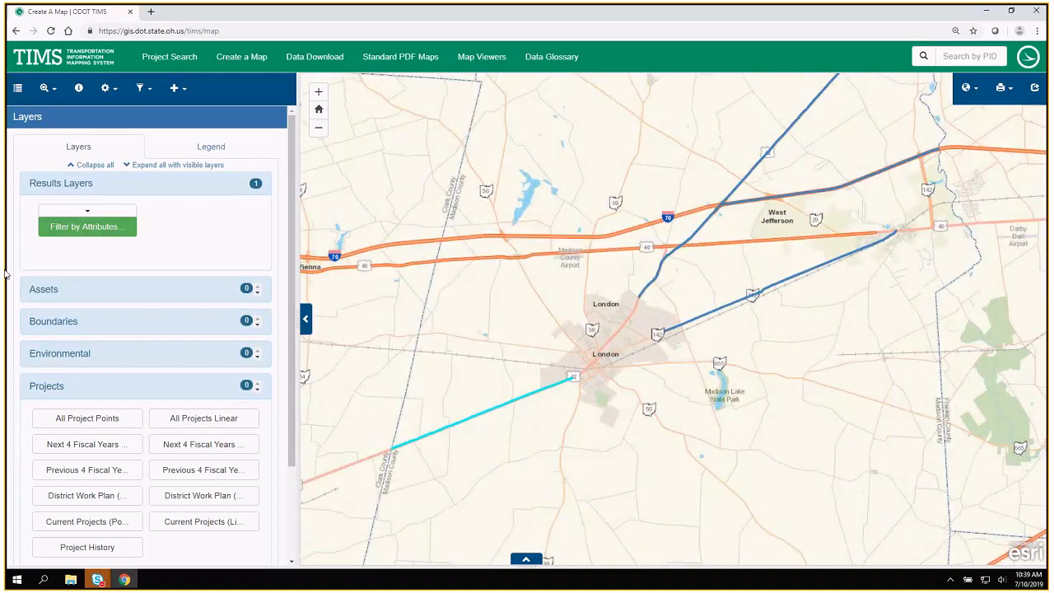
Hide the filter results layer and turn on the Culvert Inventory layer from the Assets group.
{"action": "left_click", "coordinate": [86, 231]}
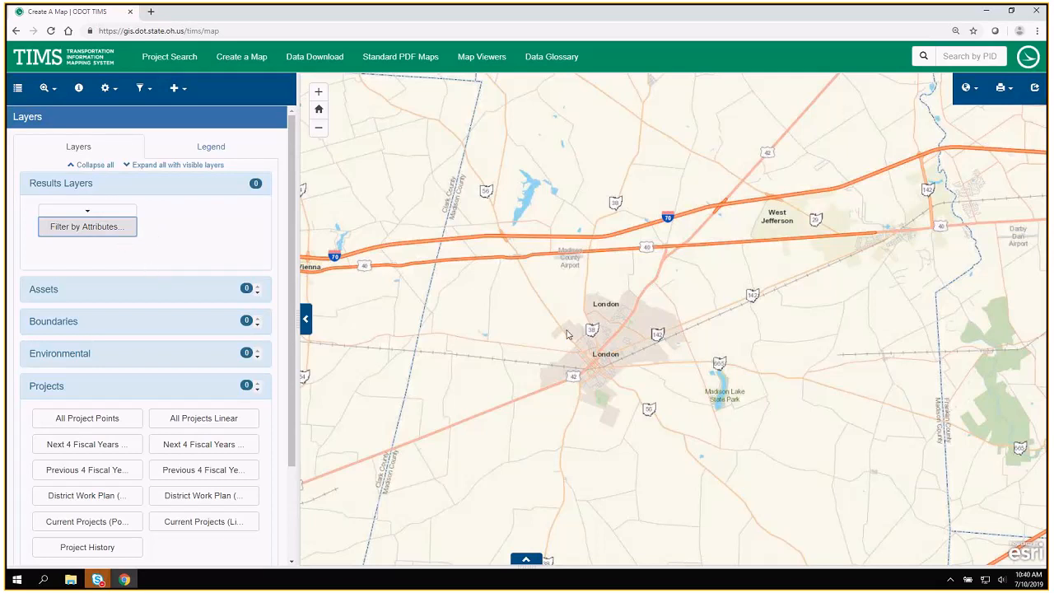
{"action": "left_click", "coordinate": [84, 184]}
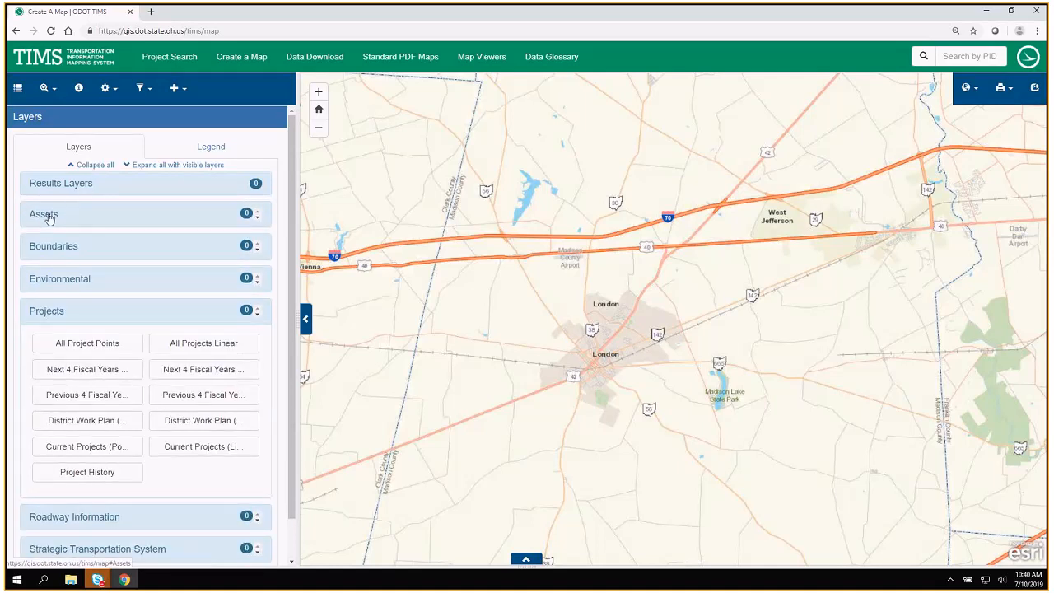
{"action": "left_click", "coordinate": [54, 317]}
{"action": "left_click", "coordinate": [45, 215]}
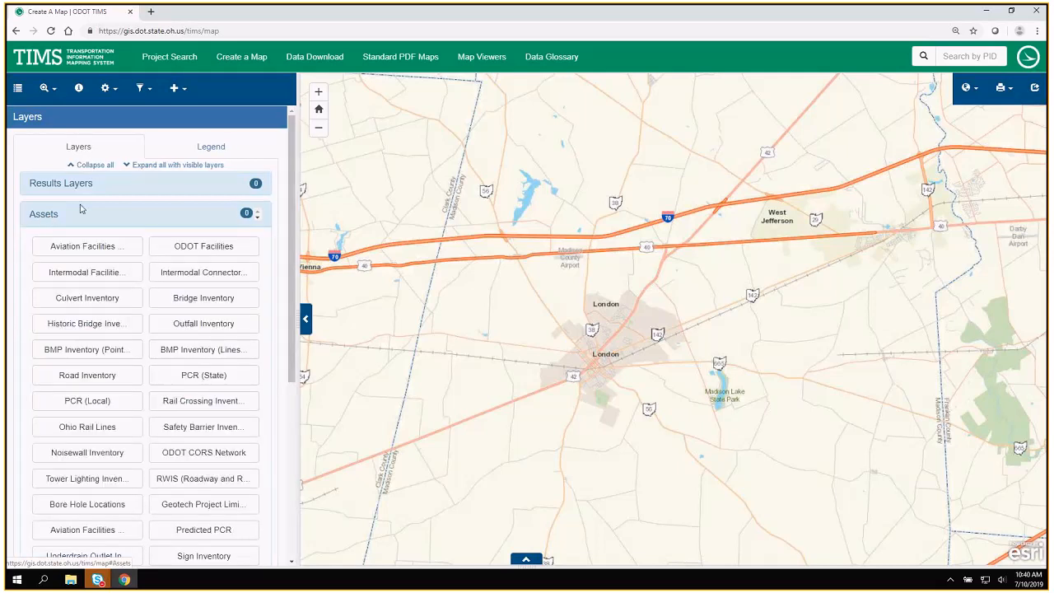
{"action": "left_click", "coordinate": [93, 301]}
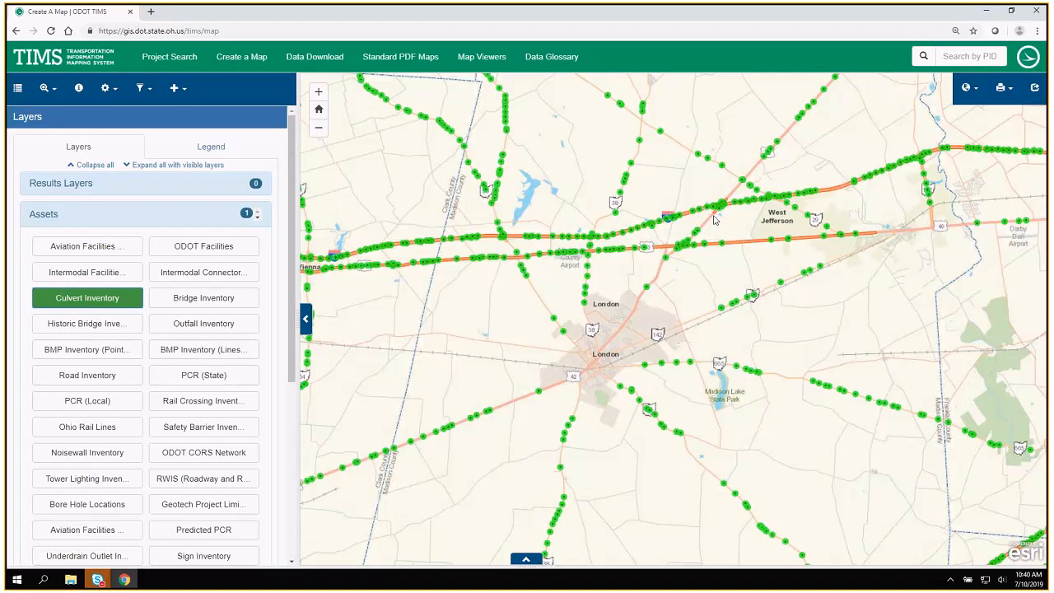
Identify the culverts on US 42 southwest of London and step back and forth between their records.
{"action": "left_click", "coordinate": [79, 91]}
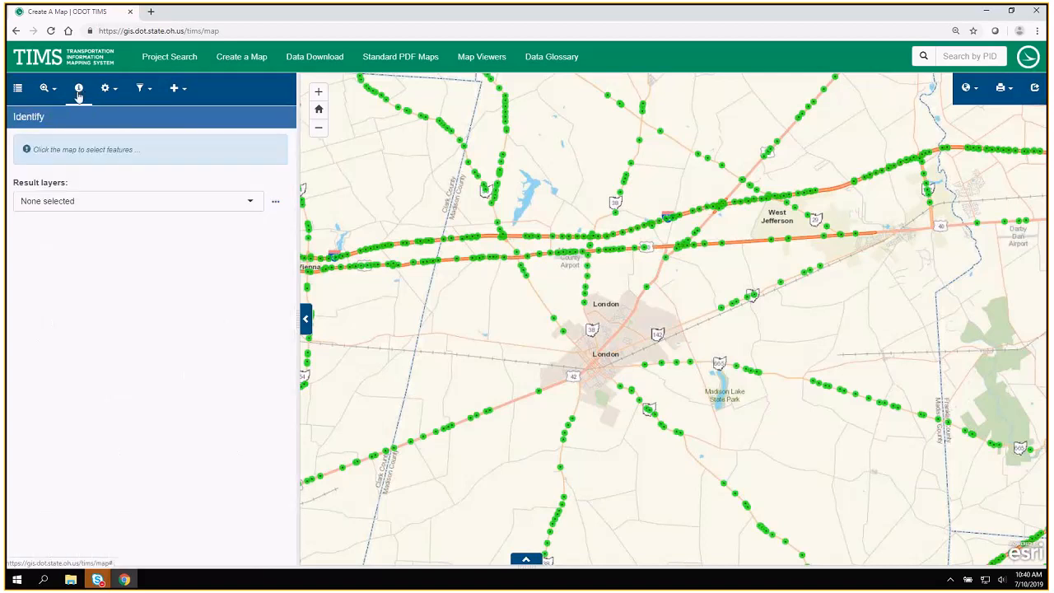
{"action": "left_click", "coordinate": [487, 410]}
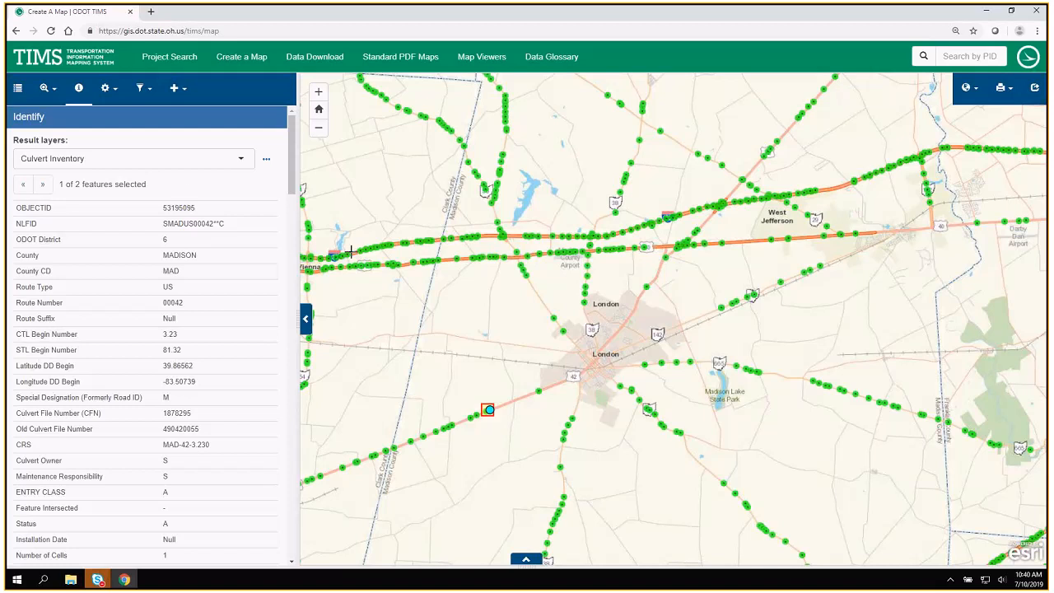
{"action": "left_click", "coordinate": [161, 159]}
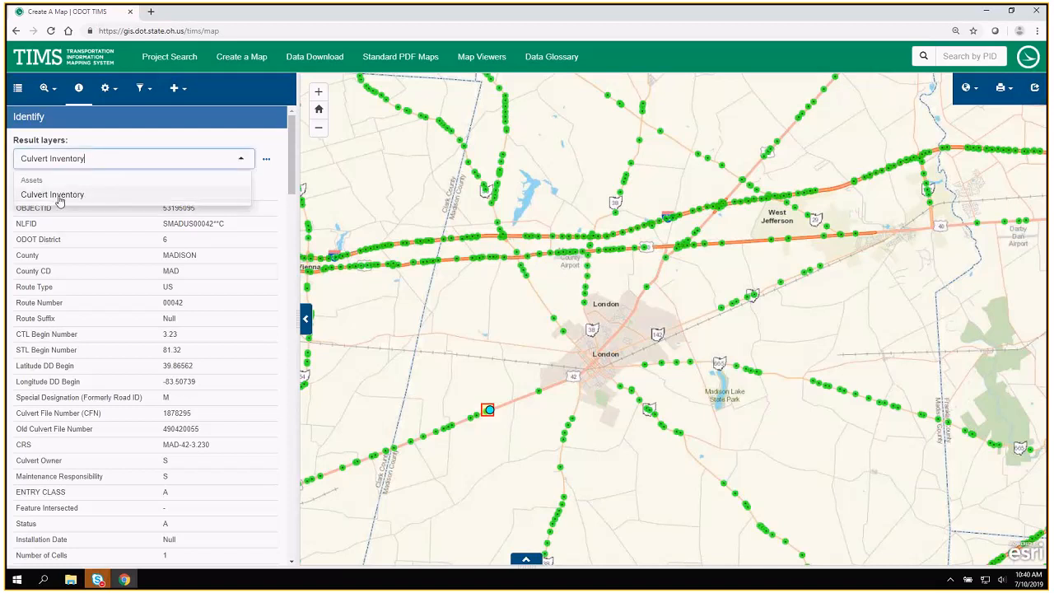
{"action": "left_click", "coordinate": [99, 160]}
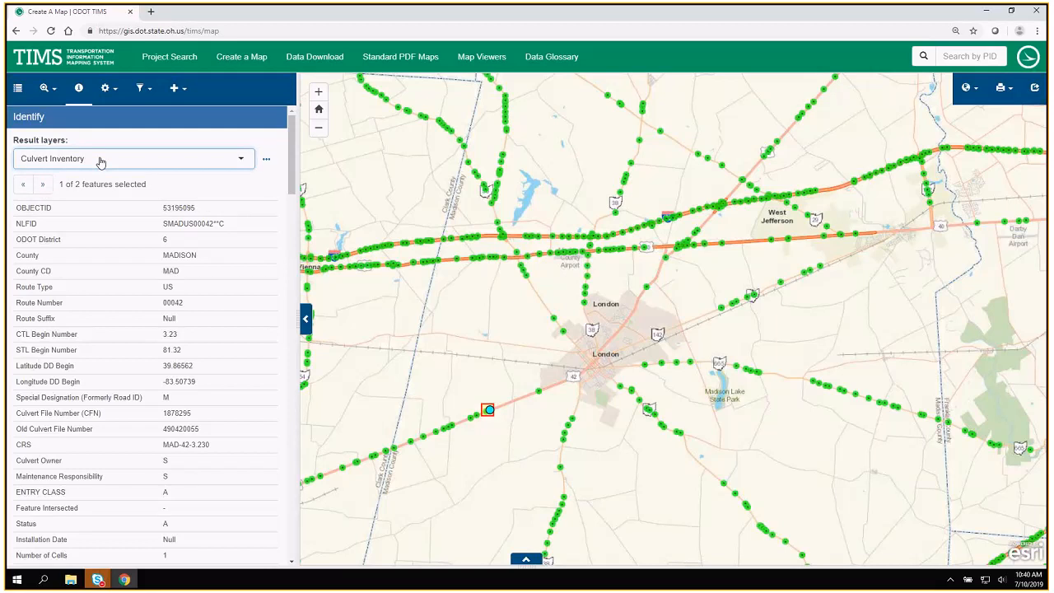
{"action": "left_click", "coordinate": [44, 186]}
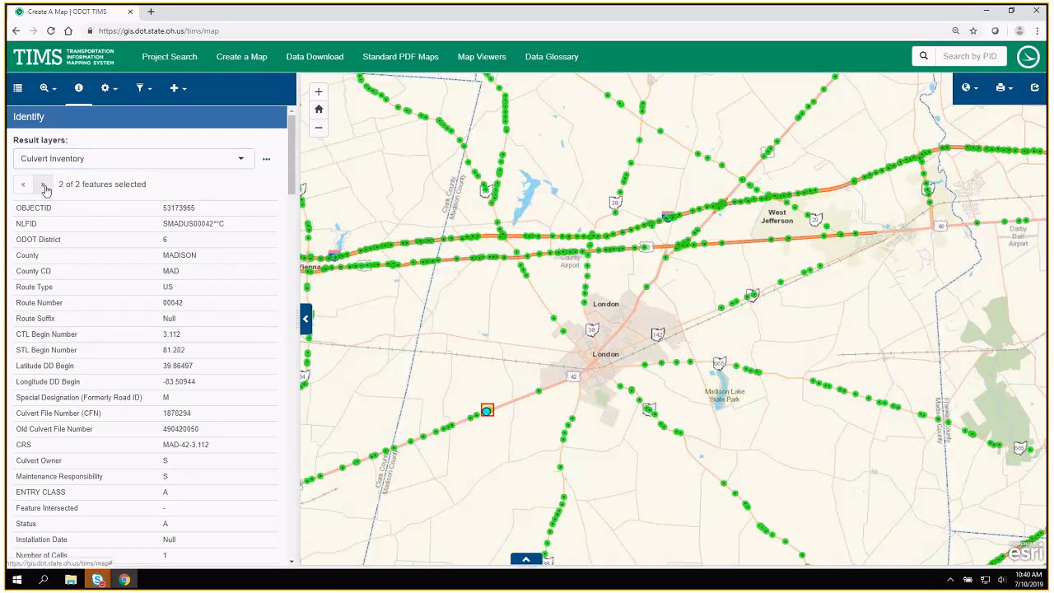
{"action": "left_click", "coordinate": [23, 184]}
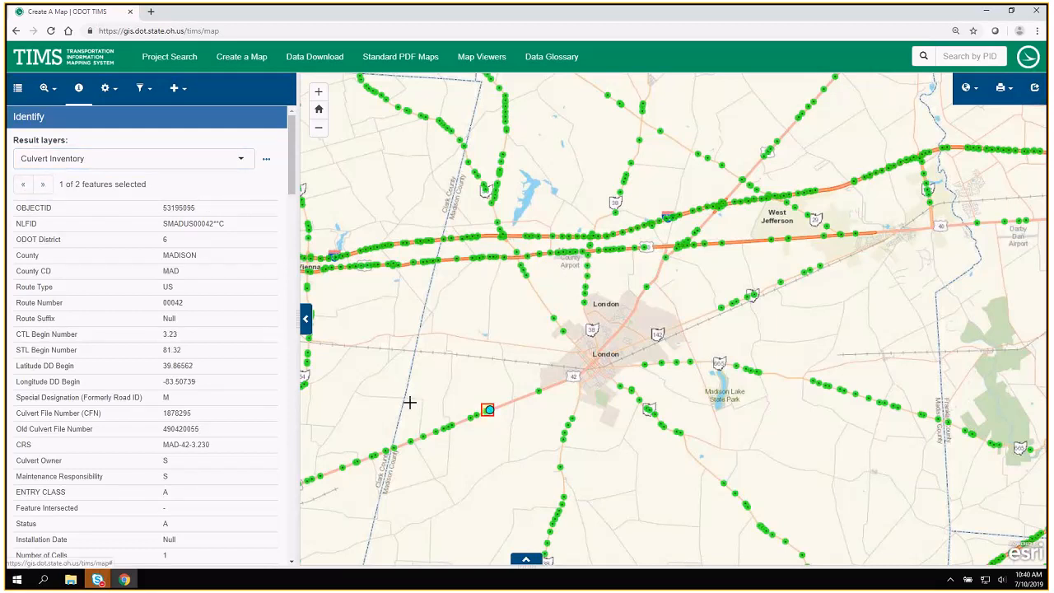
{"action": "left_click", "coordinate": [44, 184]}
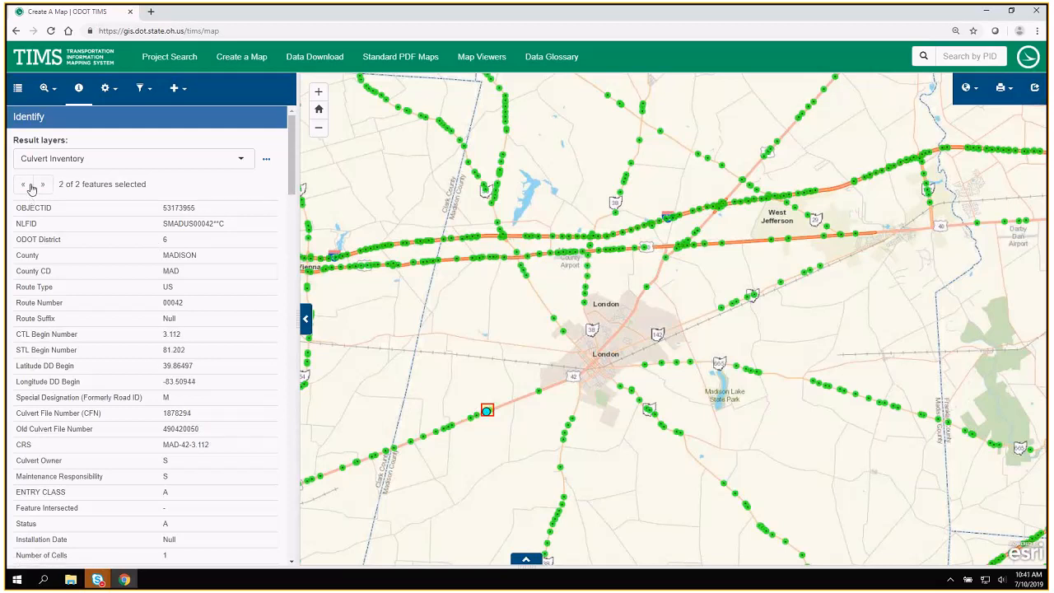
{"action": "left_click", "coordinate": [28, 186]}
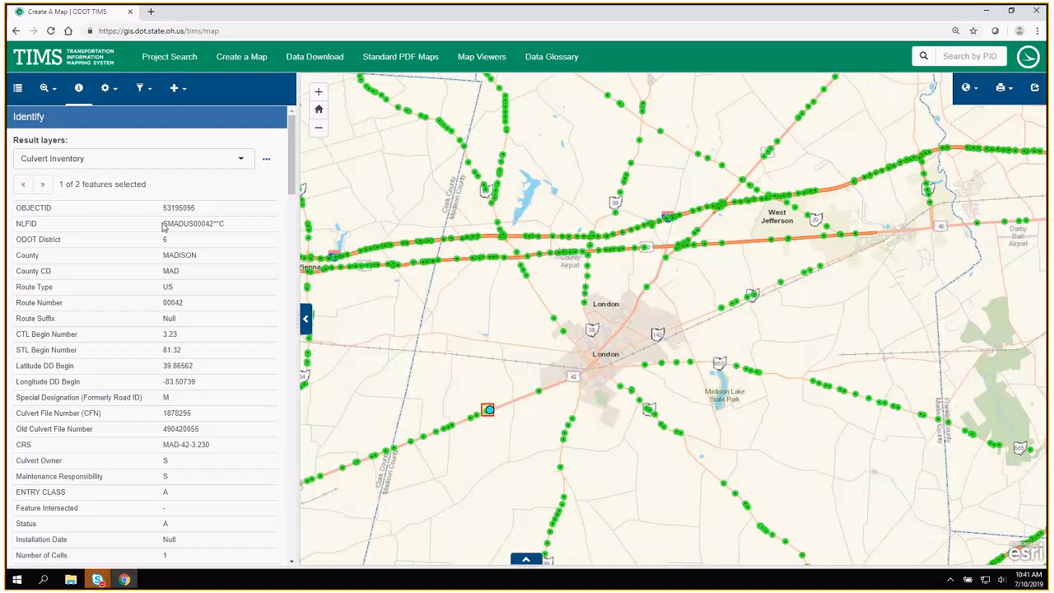
Select the NLFID value in the first culvert's record to examine it, then clear the selection.
{"action": "left_click_drag", "start_coordinate": [163, 223], "coordinate": [177, 223]}
{"action": "left_click", "coordinate": [177, 223]}
{"action": "left_click_drag", "start_coordinate": [183, 223], "coordinate": [169, 223]}
{"action": "triple_click", "coordinate": [169, 223]}
{"action": "key", "text": "ctrl+c"}
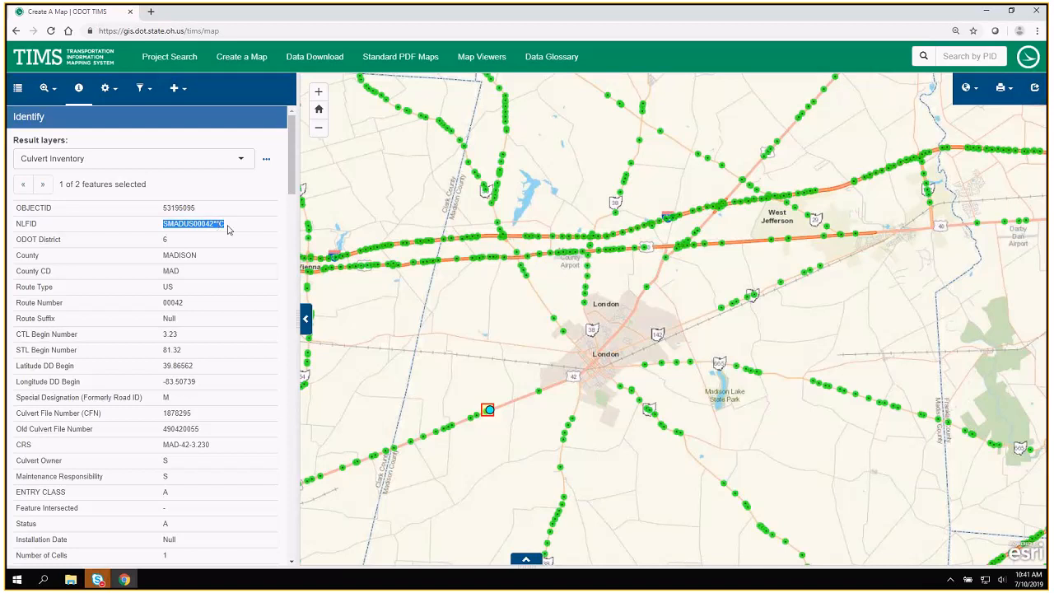
{"action": "left_click", "coordinate": [228, 231]}
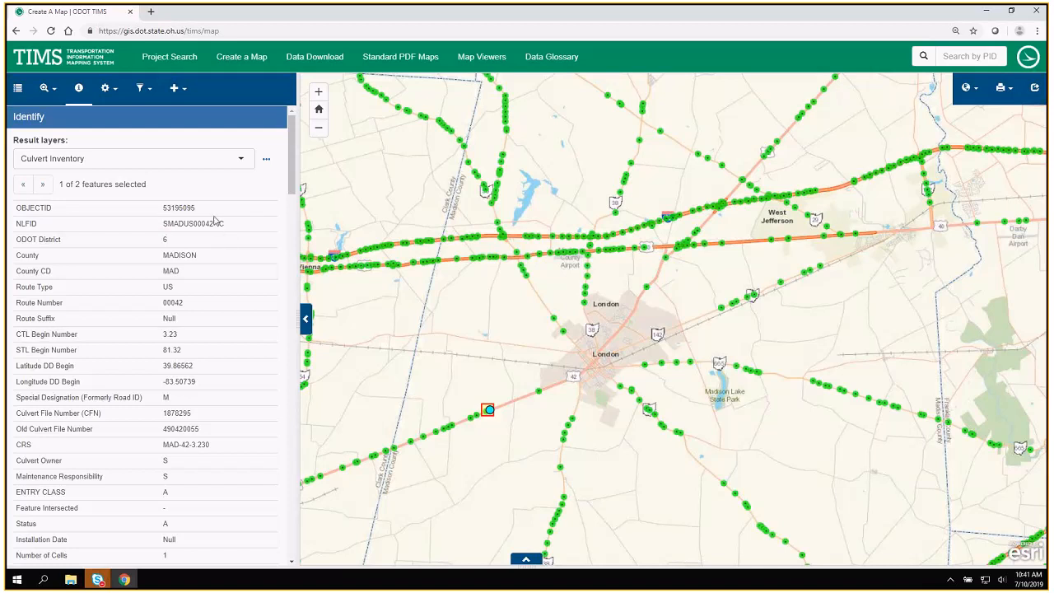
Filter the Culvert Inventory layer by attributes where NLFID is SMADUS00042**C.
{"action": "left_click", "coordinate": [141, 89]}
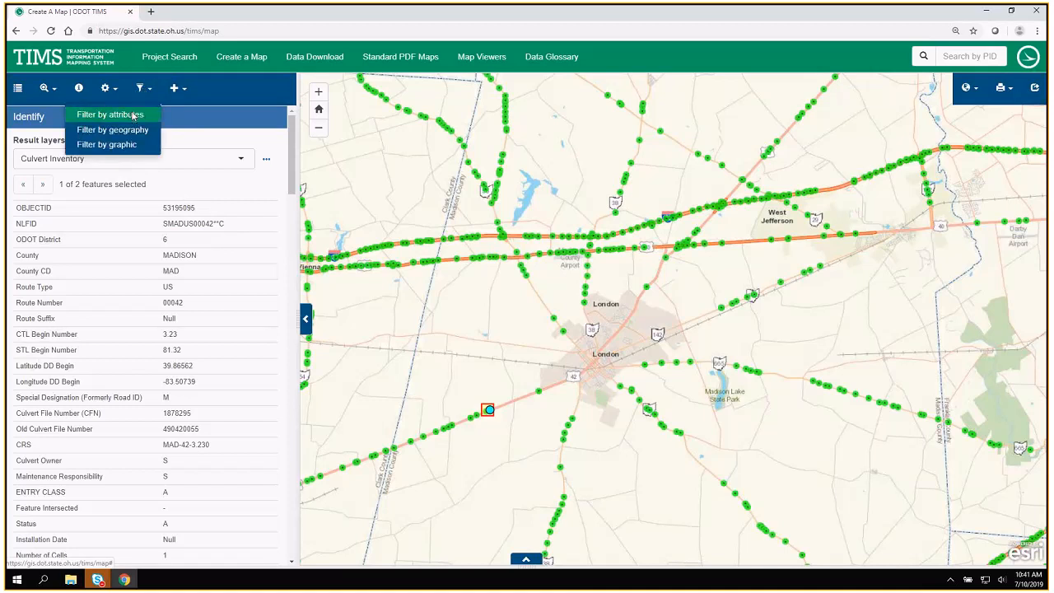
{"action": "left_click", "coordinate": [131, 117]}
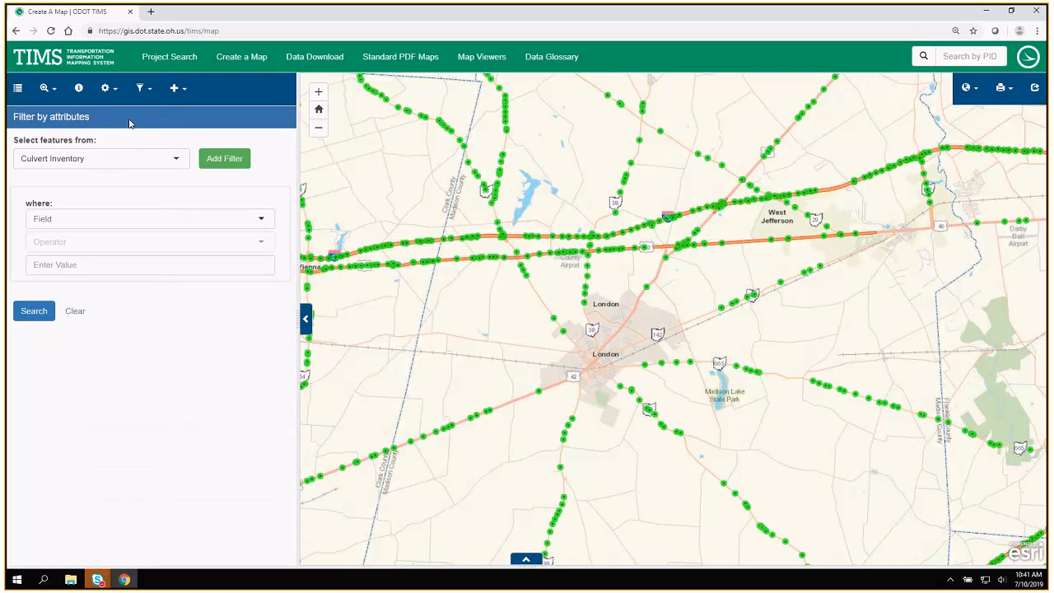
{"action": "left_click", "coordinate": [109, 158]}
{"action": "left_click", "coordinate": [65, 196]}
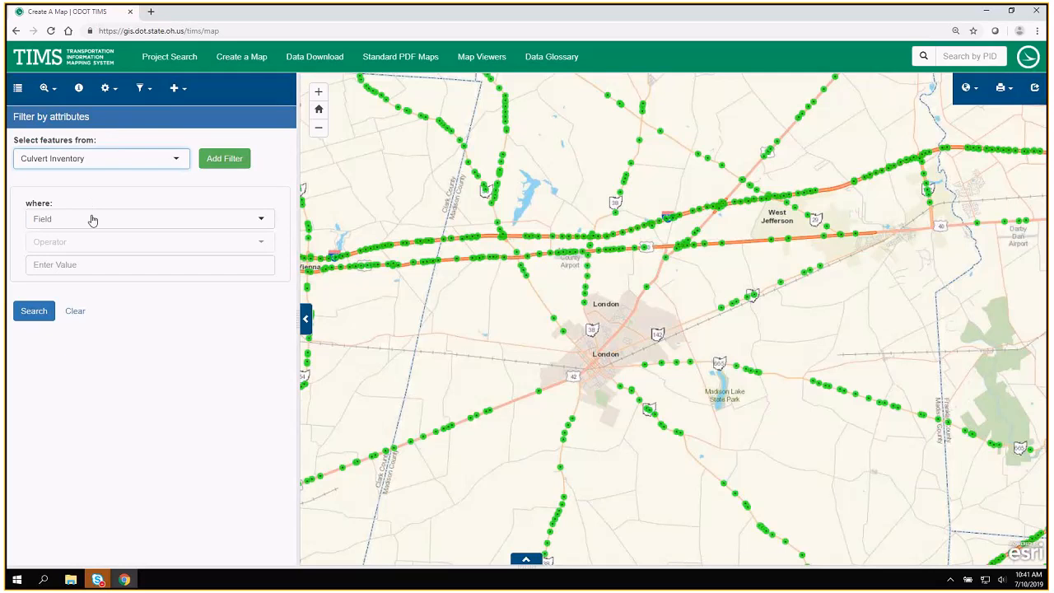
{"action": "left_click", "coordinate": [92, 220]}
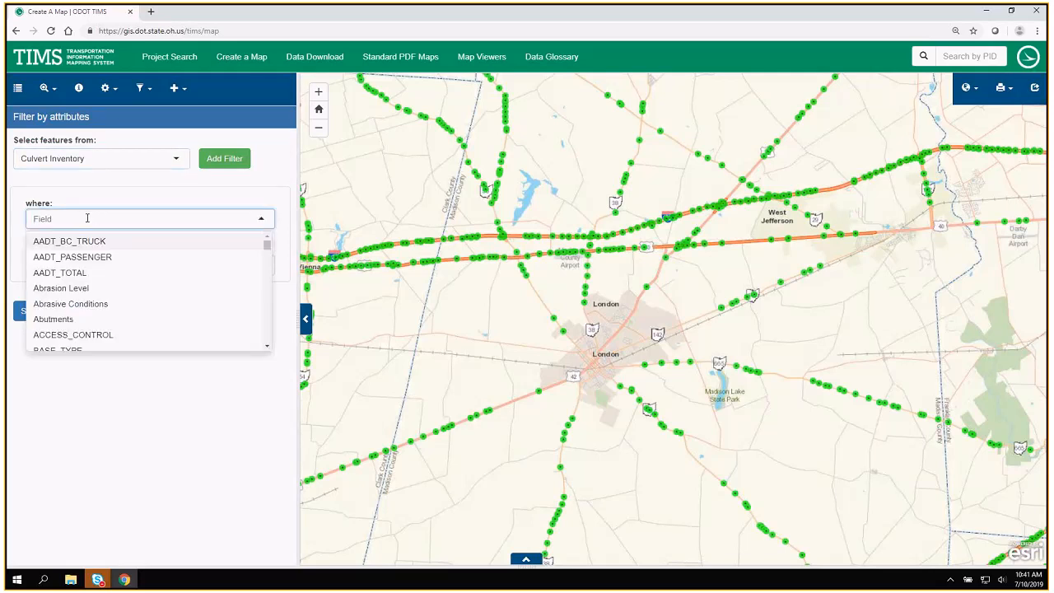
{"action": "type", "text": "nlfid"}
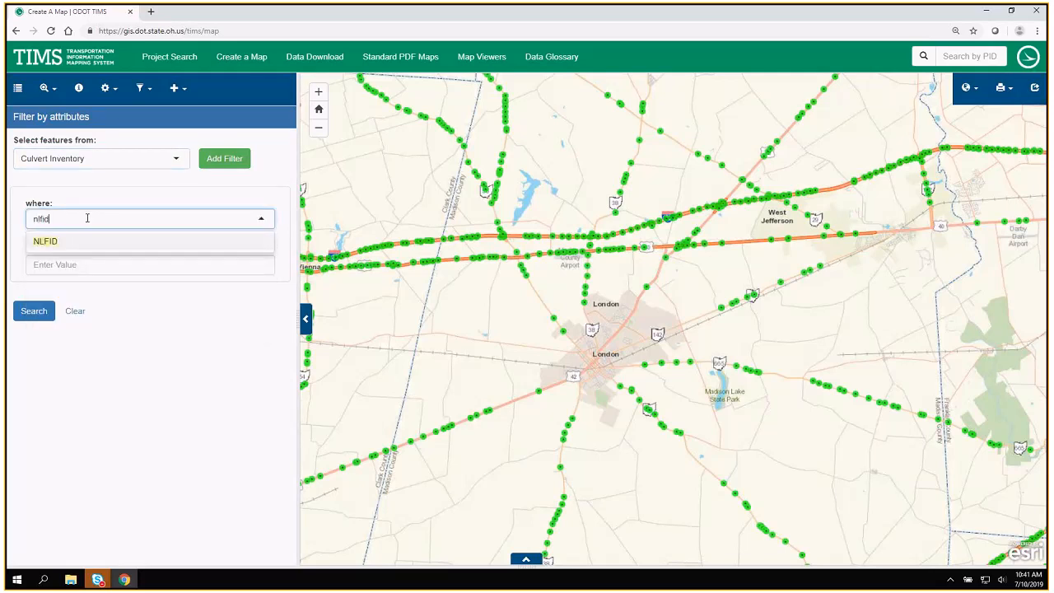
{"action": "left_click", "coordinate": [75, 239]}
{"action": "left_click", "coordinate": [94, 242]}
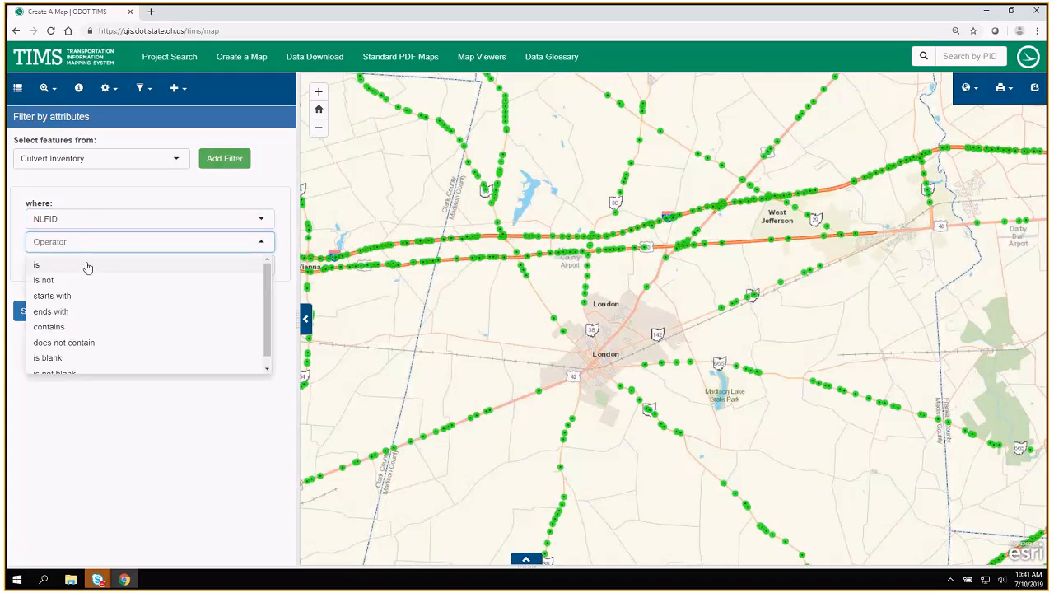
{"action": "left_click", "coordinate": [102, 265]}
{"action": "key", "text": "ctrl+v"}
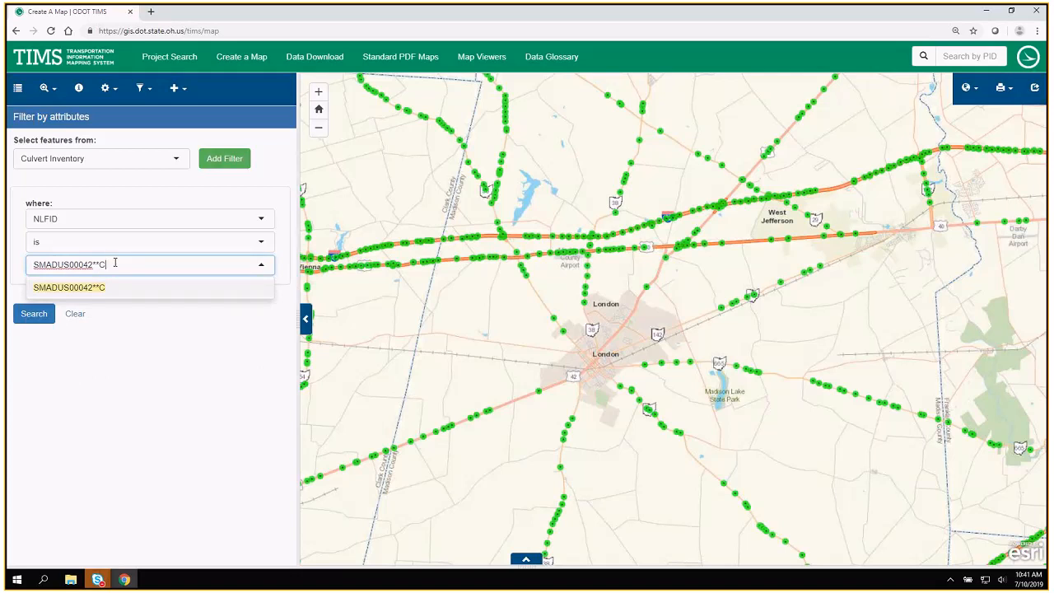
{"action": "left_click", "coordinate": [58, 289]}
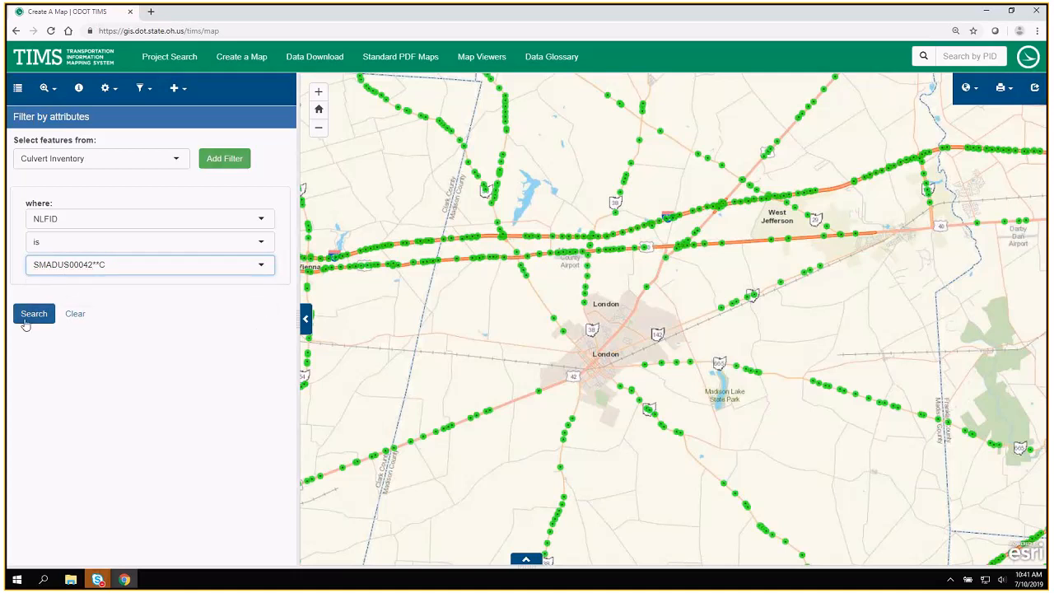
{"action": "left_click", "coordinate": [33, 315]}
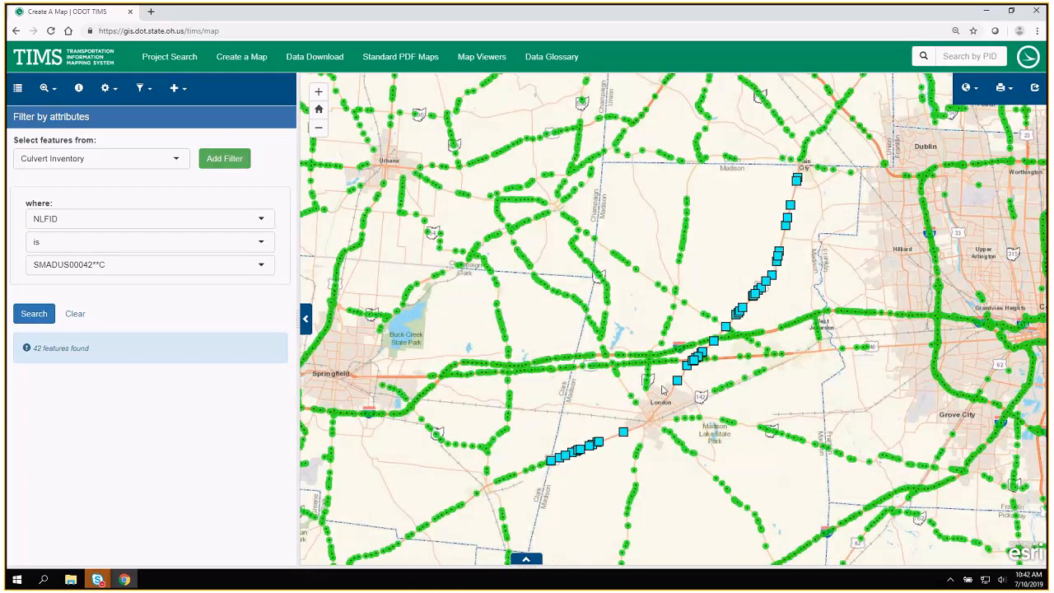
Turn off the Culvert Inventory layer and open the filter results table, enlarged to about half the window height.
{"action": "left_click", "coordinate": [18, 89]}
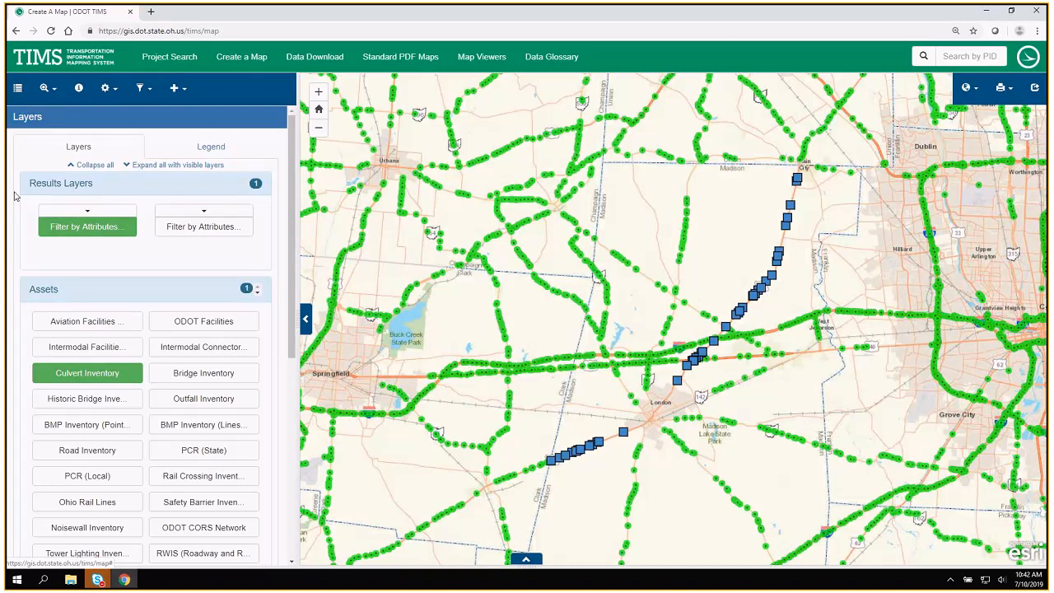
{"action": "left_click", "coordinate": [87, 373]}
{"action": "left_click", "coordinate": [528, 562]}
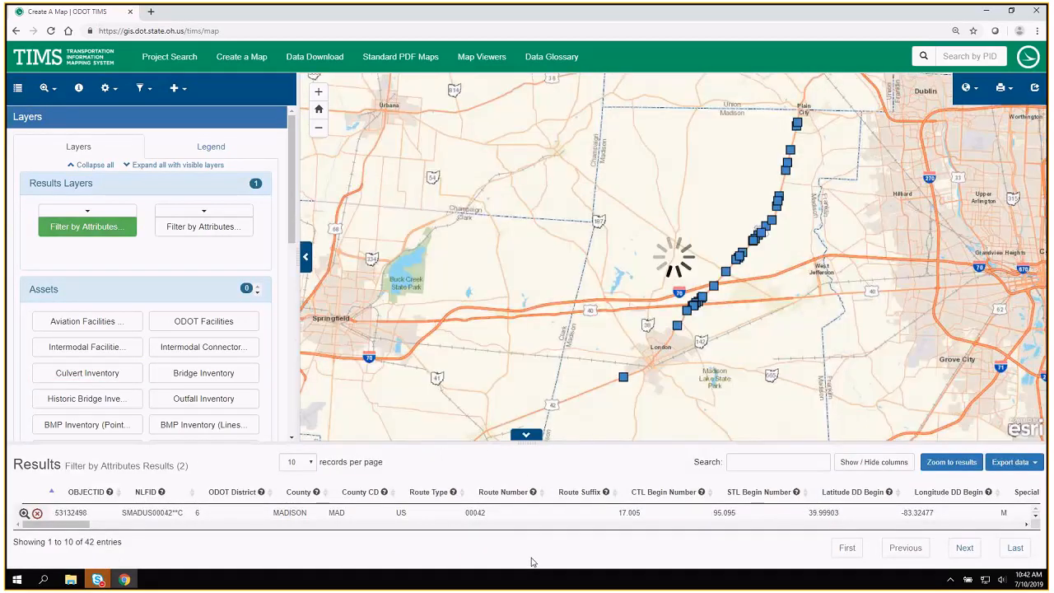
{"action": "left_click_drag", "start_coordinate": [562, 430], "coordinate": [571, 339]}
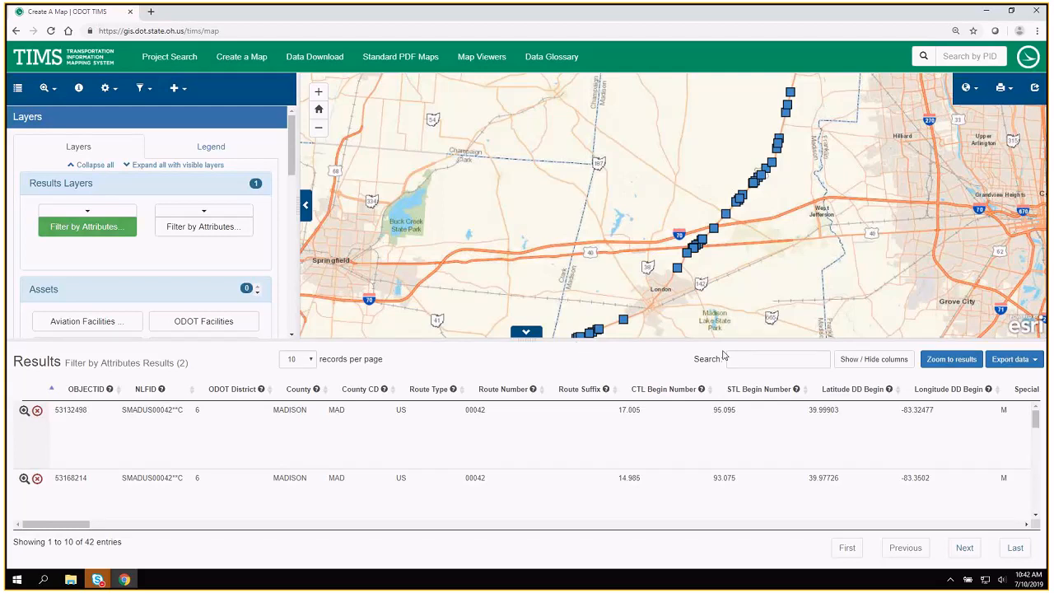
Review the culvert results' attribute columns and the column visibility list, leaving the selection of columns as it is.
{"action": "left_click_drag", "start_coordinate": [56, 524], "coordinate": [108, 532]}
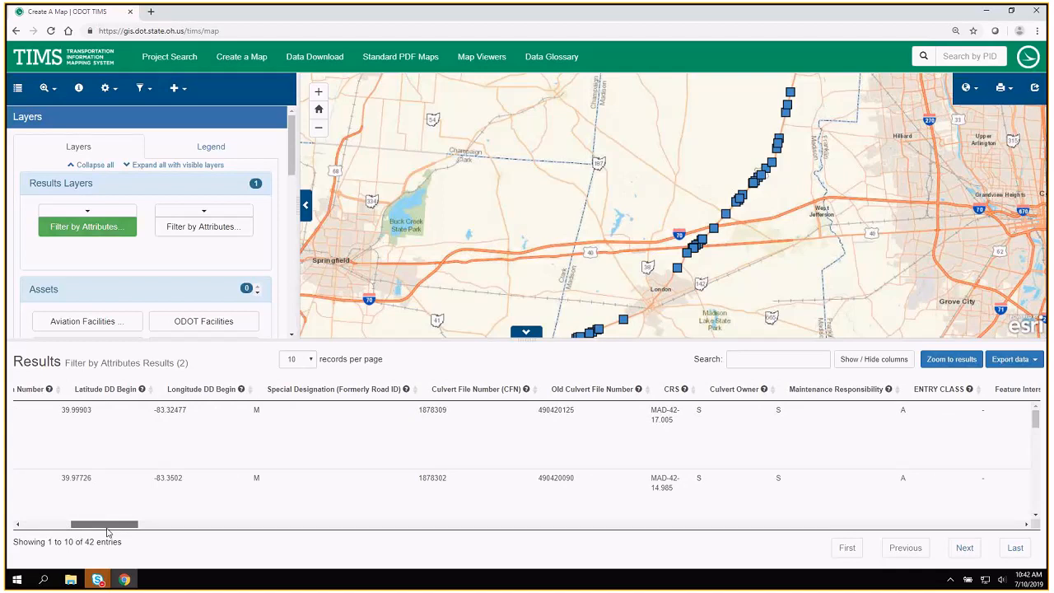
{"action": "left_click", "coordinate": [869, 366]}
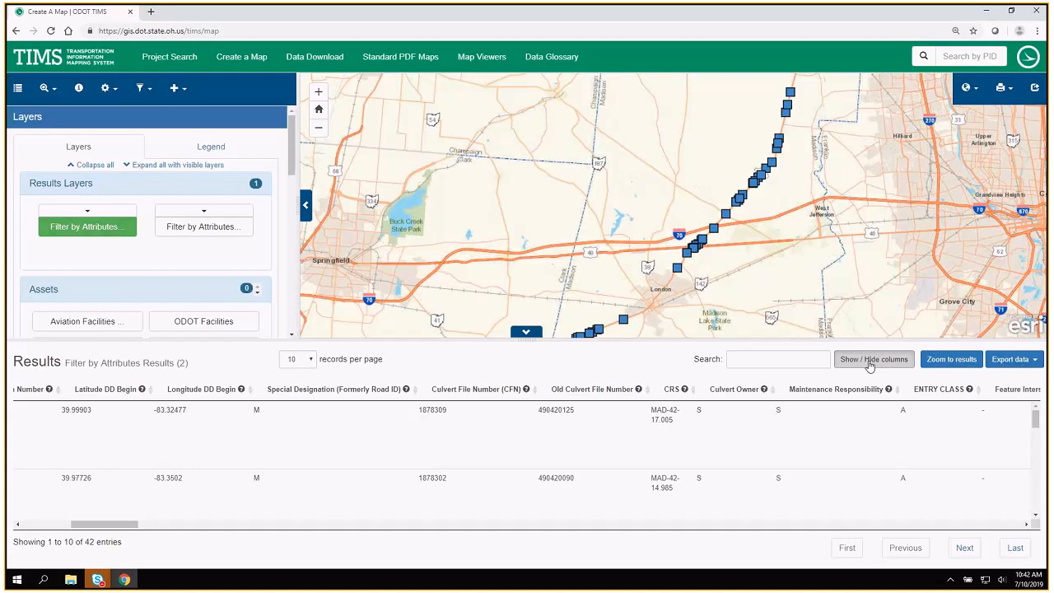
{"action": "left_click", "coordinate": [869, 365]}
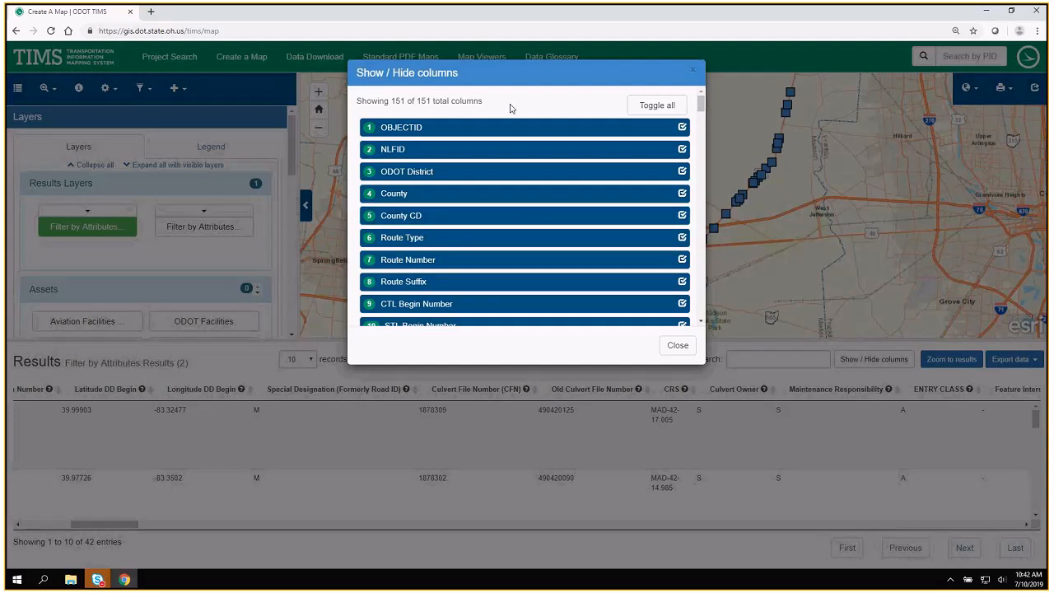
{"action": "mouse_move", "coordinate": [504, 88]}
{"action": "left_mouse_down"}
{"action": "mouse_move", "coordinate": [500, 98]}
{"action": "mouse_move", "coordinate": [512, 81]}
{"action": "left_mouse_up"}
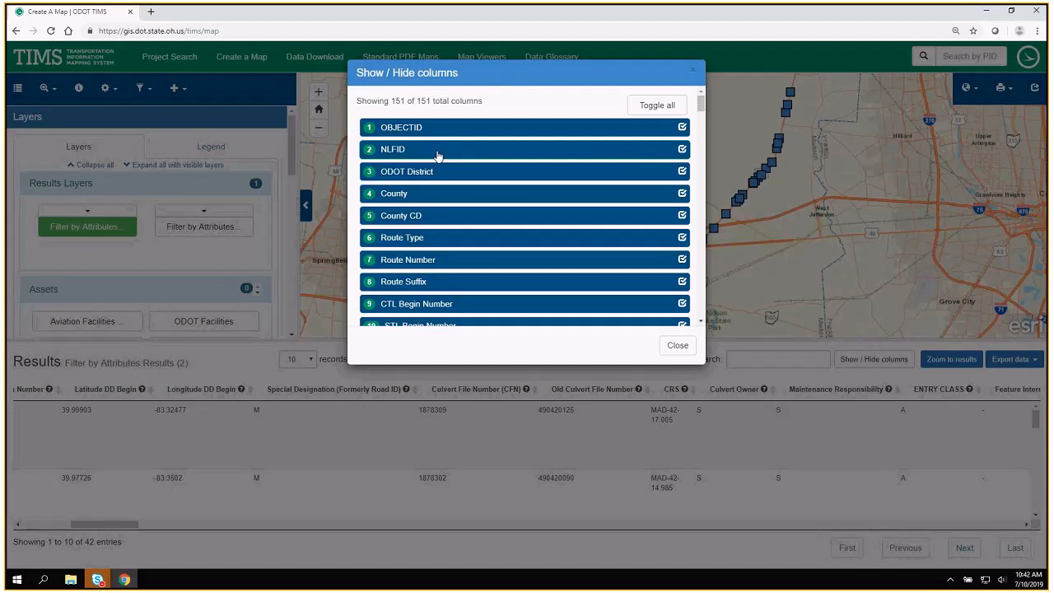
{"action": "left_click_drag", "start_coordinate": [700, 102], "coordinate": [666, 210]}
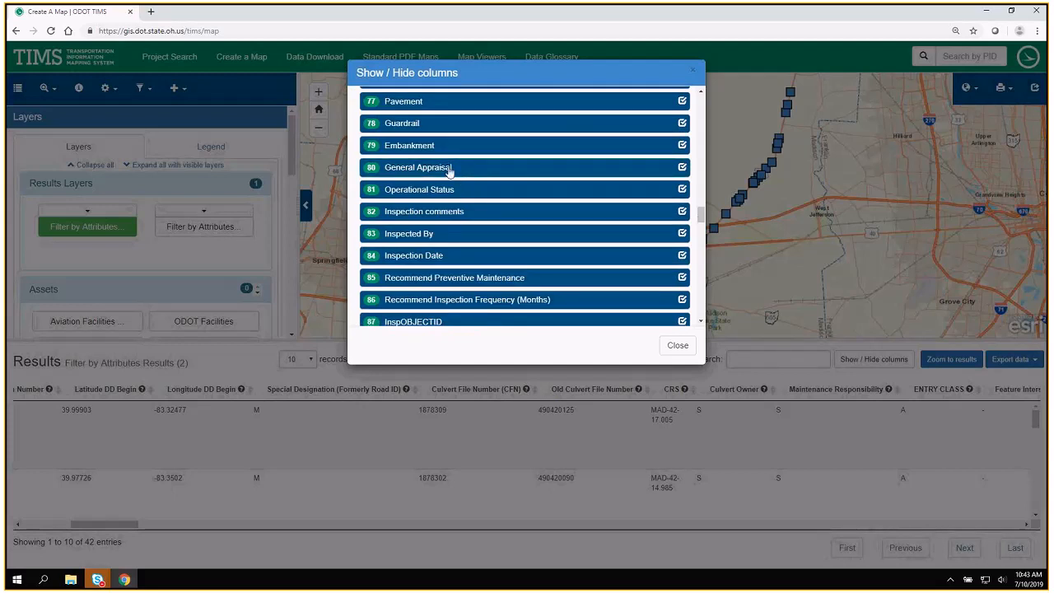
{"action": "left_click", "coordinate": [688, 350]}
Sort the culvert results by FUNCTIONAL_CLASS in descending order and highlight the second listed record.
{"action": "left_click_drag", "start_coordinate": [114, 530], "coordinate": [915, 544]}
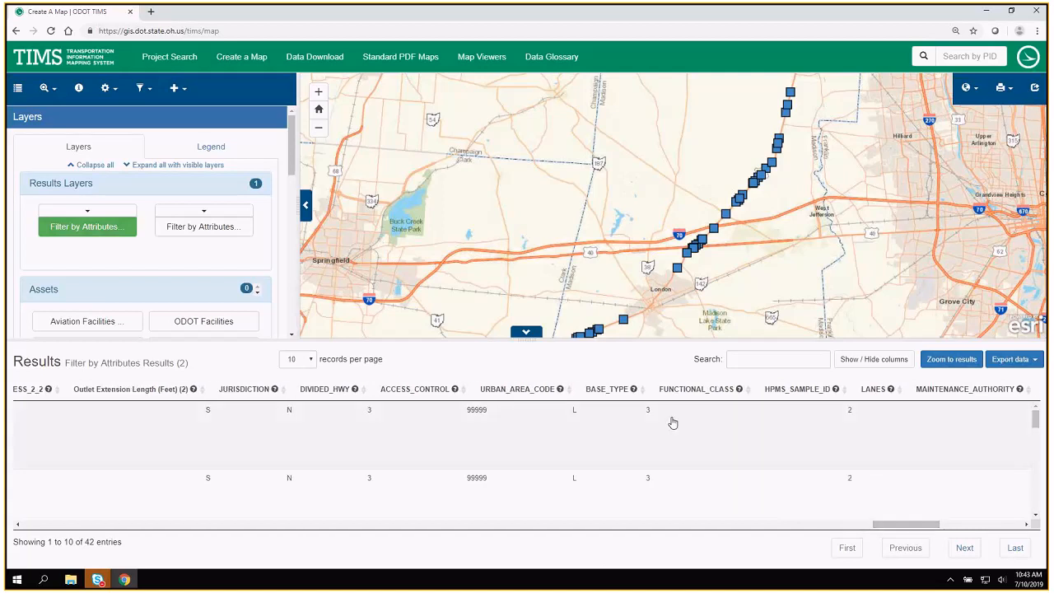
{"action": "left_click", "coordinate": [701, 389]}
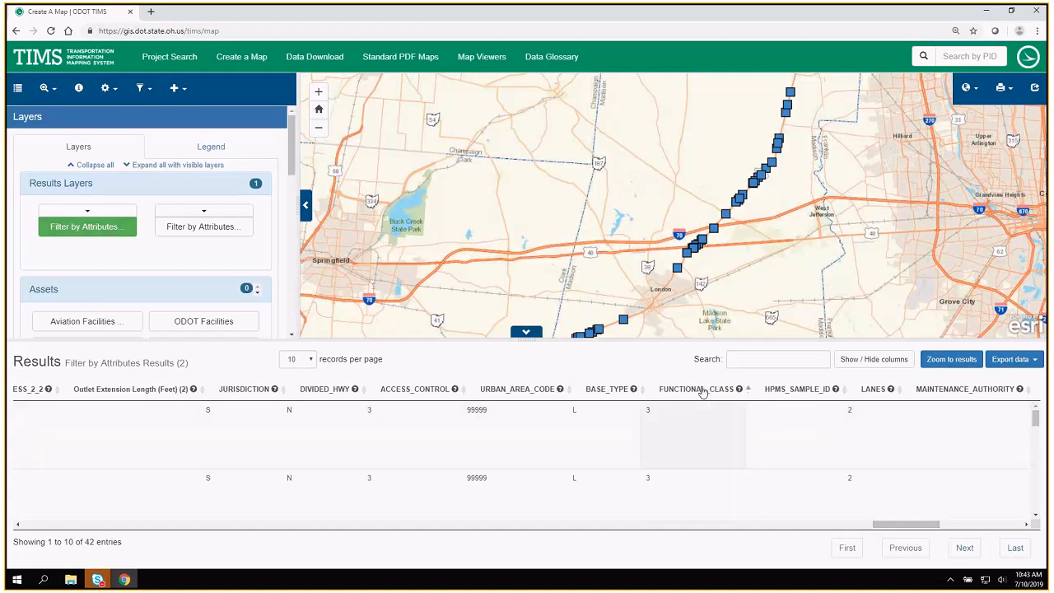
{"action": "left_click", "coordinate": [684, 430]}
{"action": "left_click", "coordinate": [699, 465]}
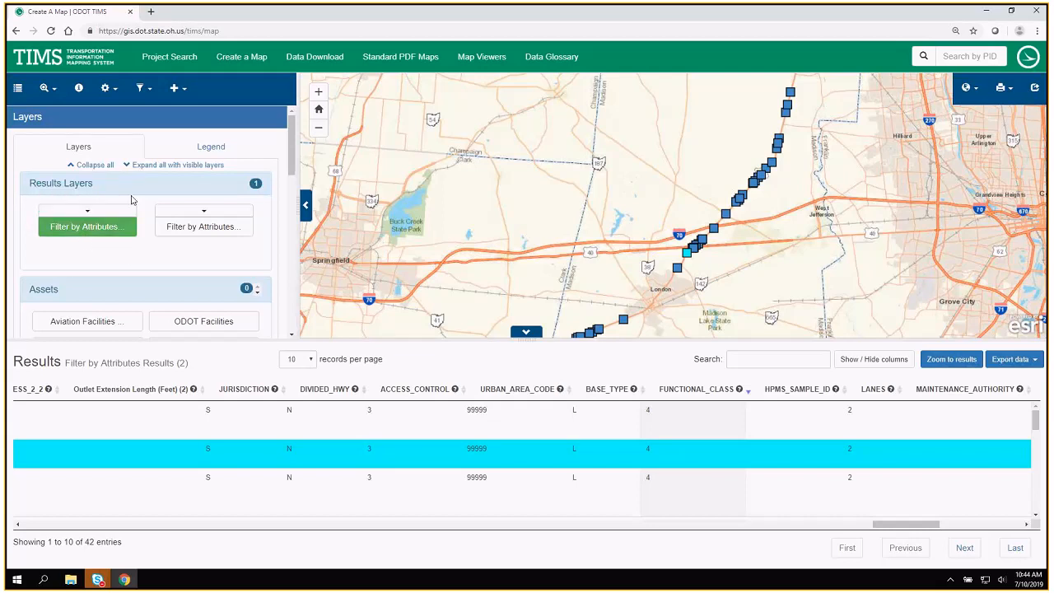
View the table of the earlier project filter results, and return to the culvert filter results table.
{"action": "left_click", "coordinate": [194, 216]}
{"action": "left_click", "coordinate": [195, 227]}
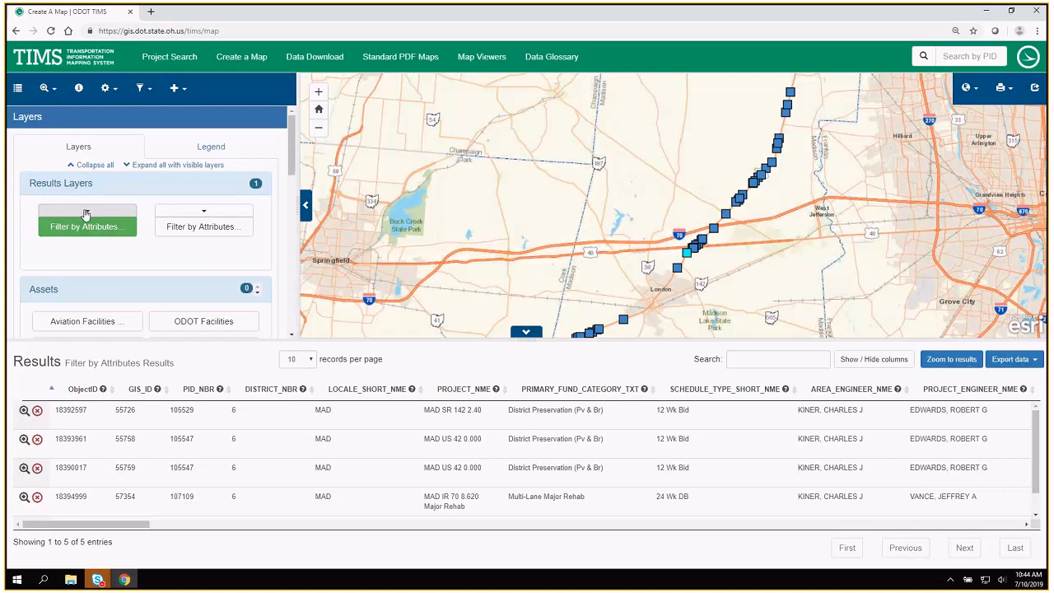
{"action": "left_click", "coordinate": [86, 214]}
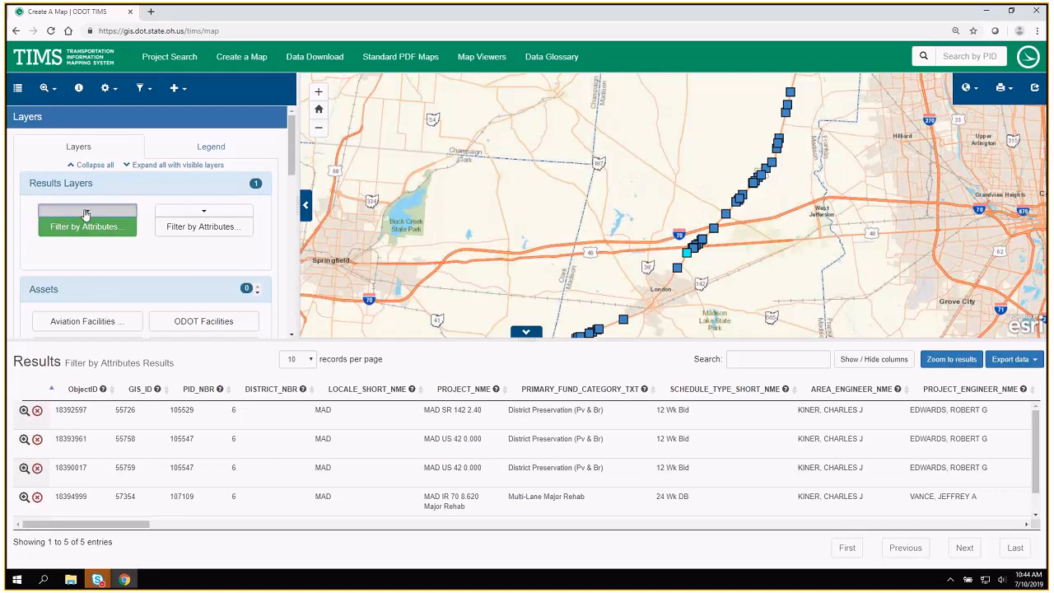
{"action": "left_click", "coordinate": [89, 231]}
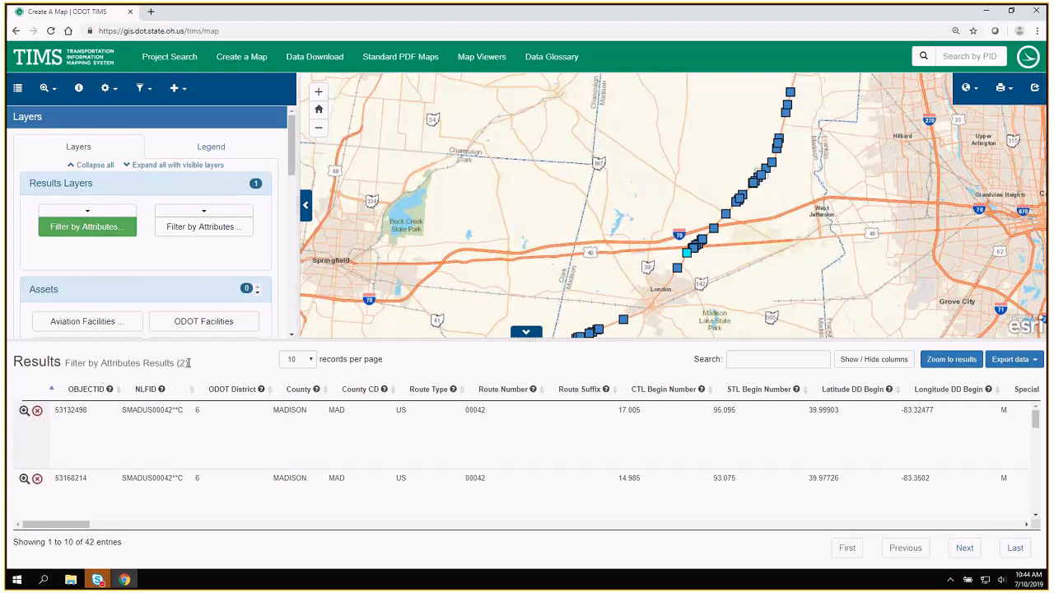
Filter the Filter by Attributes Results (2) layer by attributes where General Appraisal is less than 5.
{"action": "left_click", "coordinate": [152, 91]}
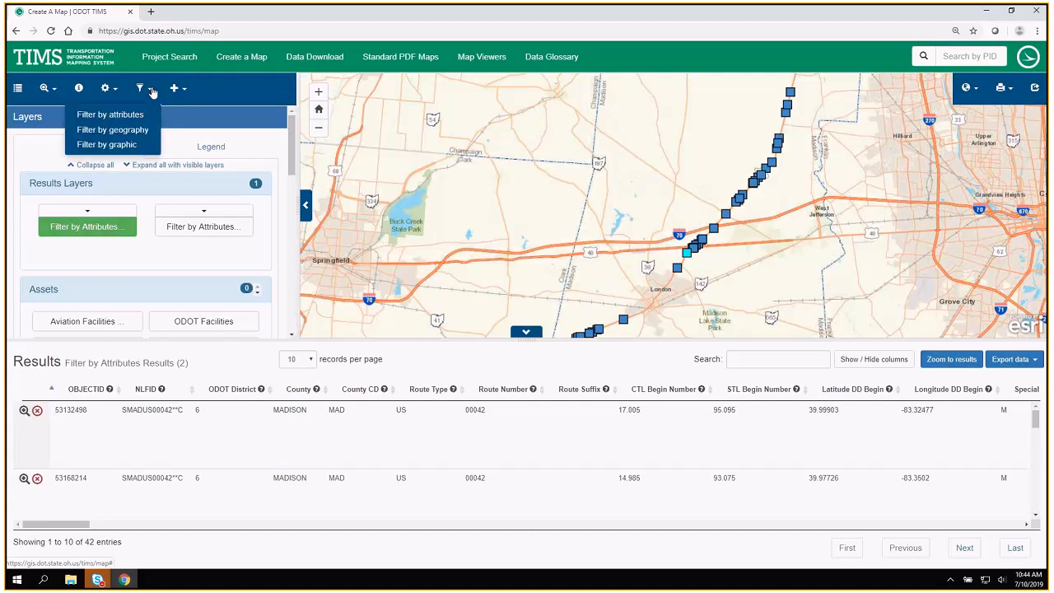
{"action": "left_click", "coordinate": [114, 120]}
{"action": "left_click", "coordinate": [161, 159]}
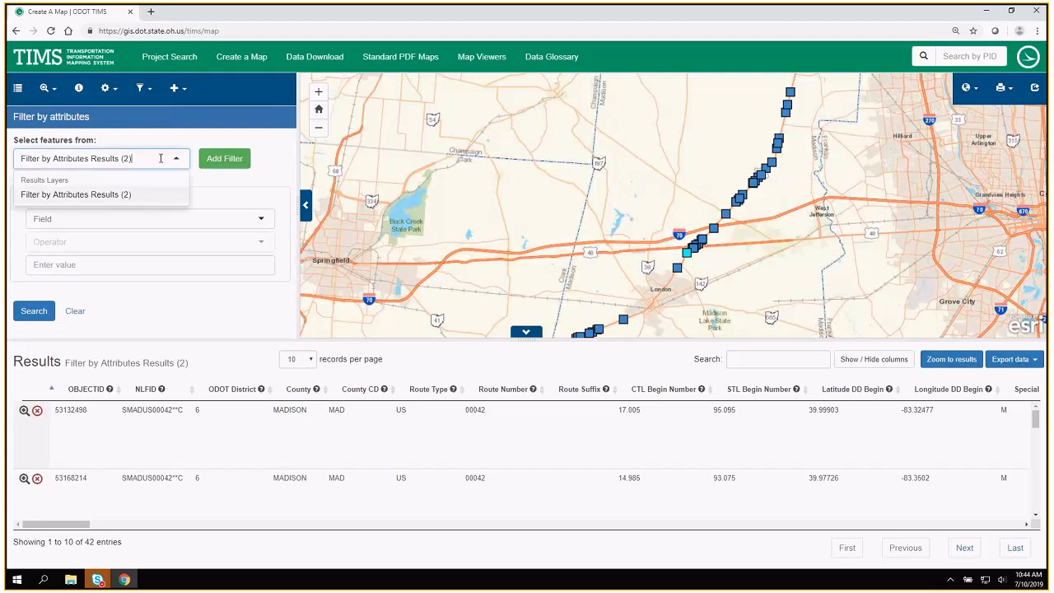
{"action": "left_click", "coordinate": [68, 195]}
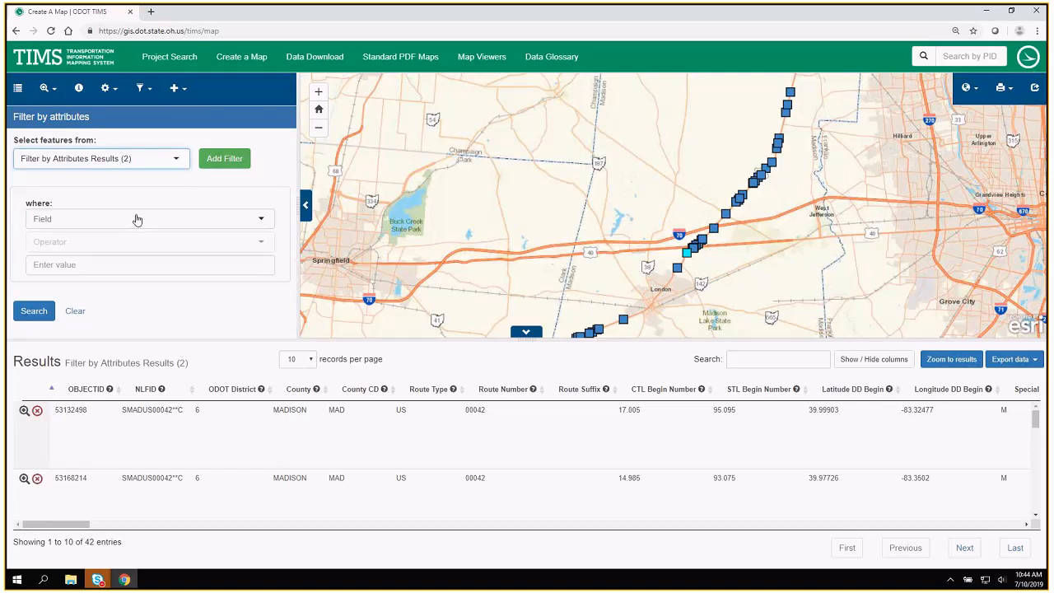
{"action": "left_click", "coordinate": [136, 216]}
{"action": "type", "text": "ge"}
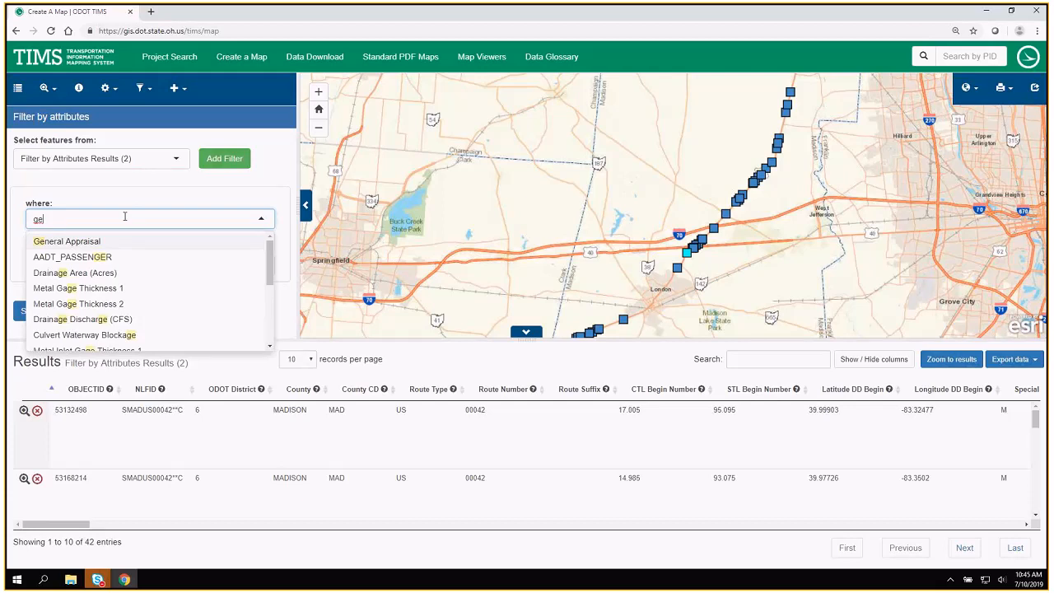
{"action": "left_click", "coordinate": [87, 247]}
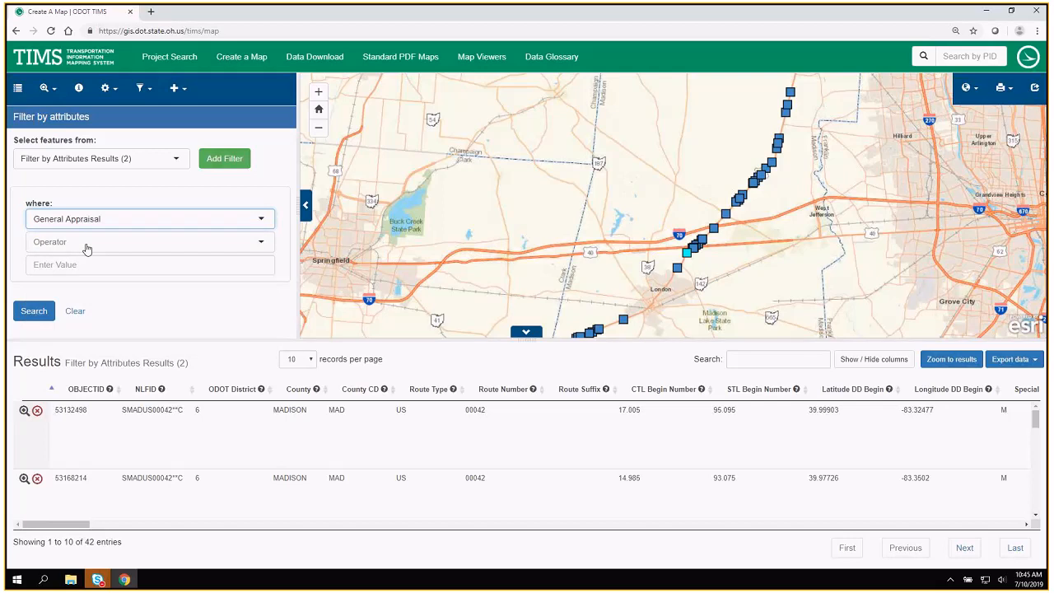
{"action": "left_click", "coordinate": [87, 244]}
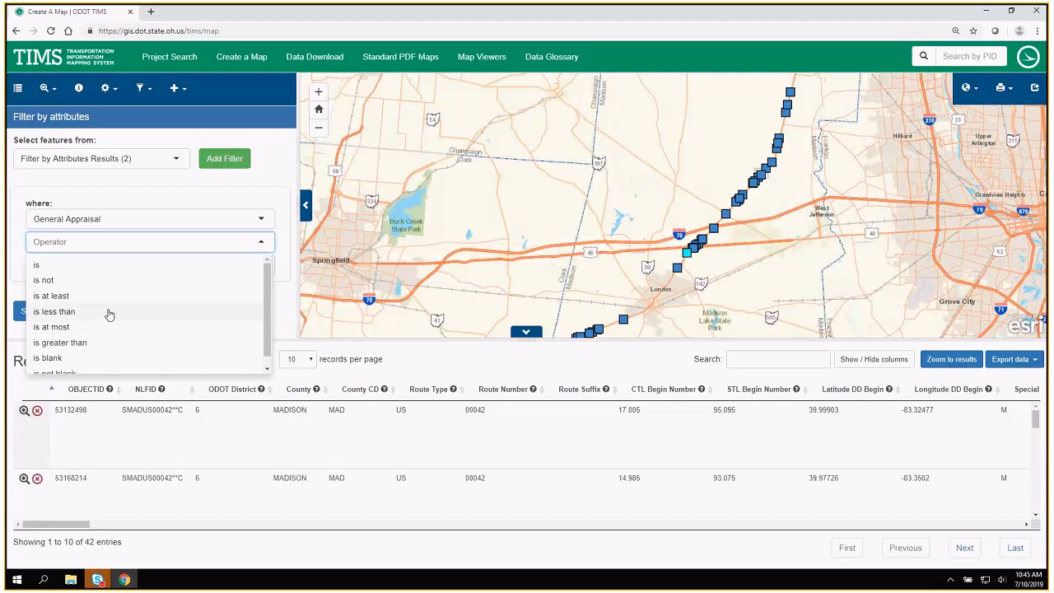
{"action": "left_click", "coordinate": [110, 313]}
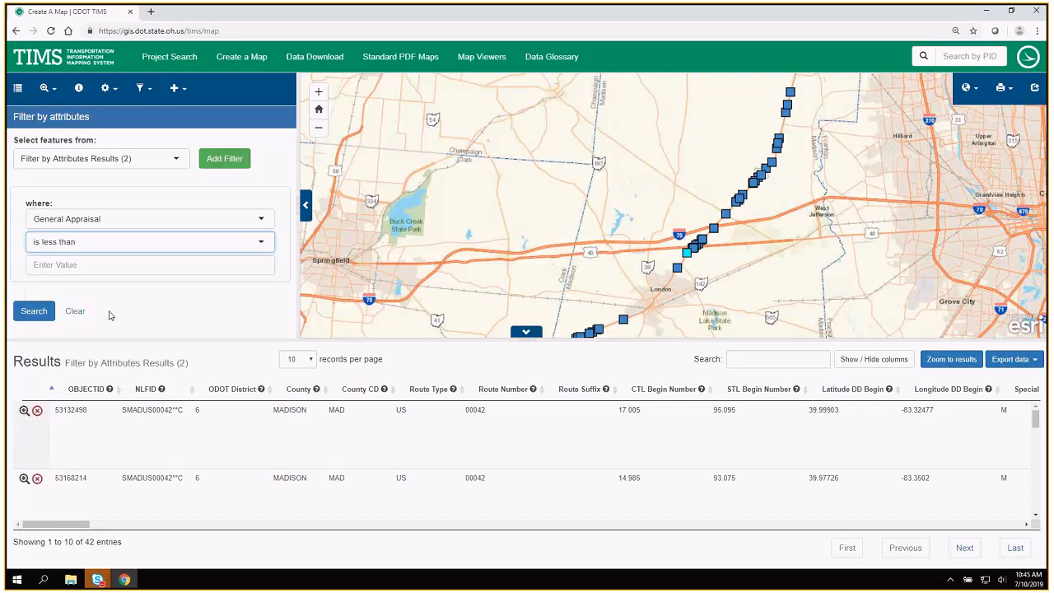
{"action": "left_click", "coordinate": [118, 263]}
{"action": "type", "text": "5"}
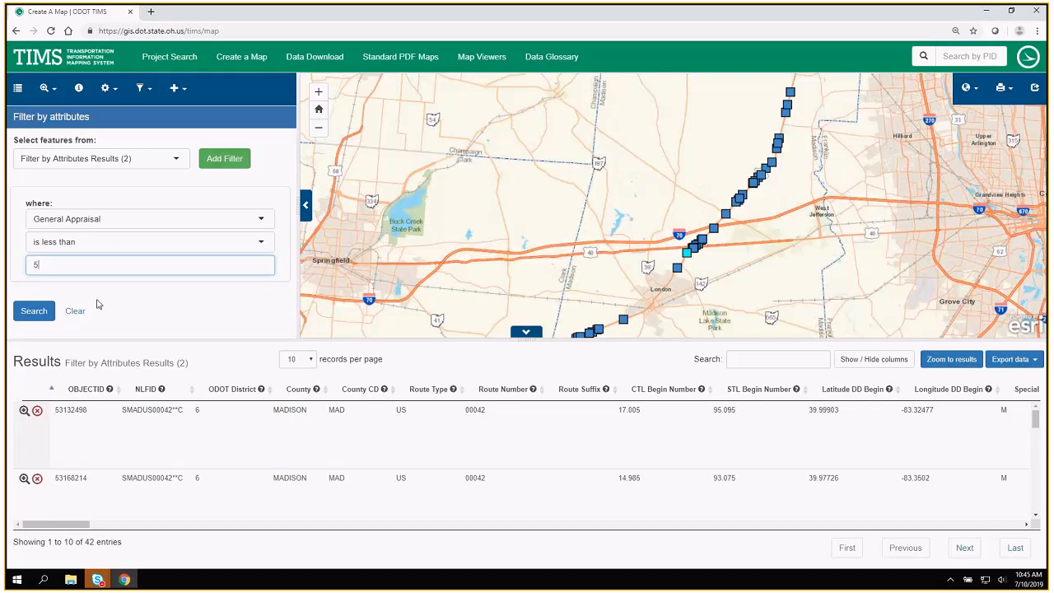
{"action": "left_click", "coordinate": [32, 313]}
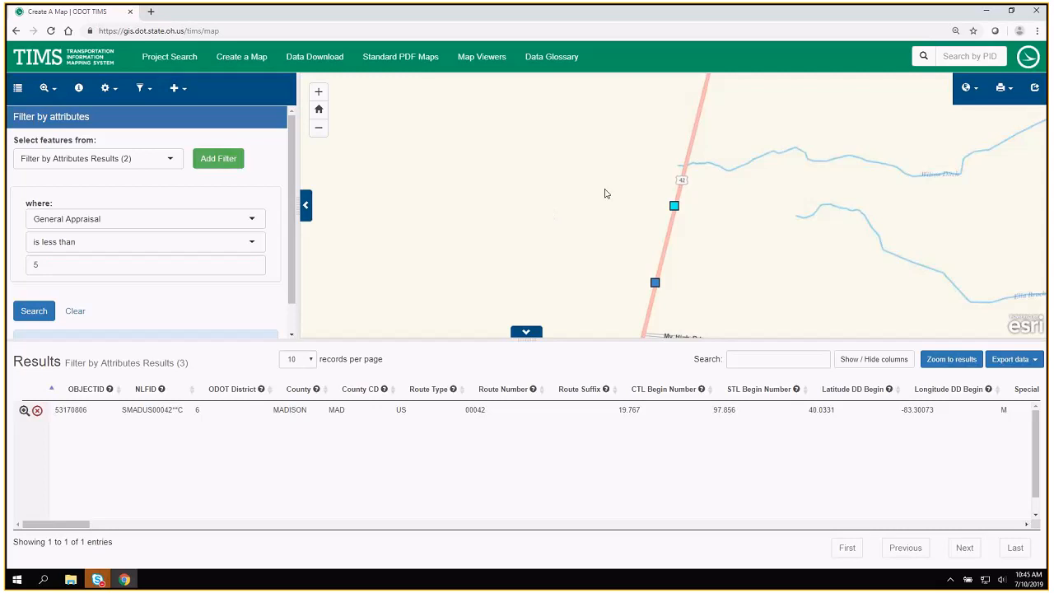
Shrink the results table to enlarge the map around the filtered culvert, and display the layer list.
{"action": "scroll", "coordinate": [602, 193], "scroll_direction": "down", "scroll_amount": 2}
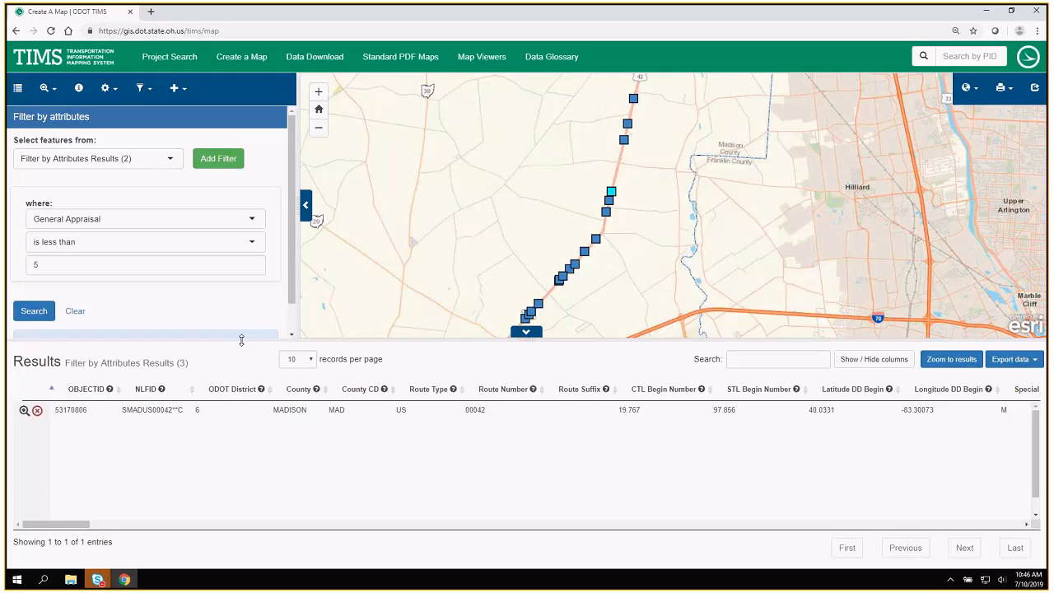
{"action": "left_click_drag", "start_coordinate": [338, 340], "coordinate": [326, 403]}
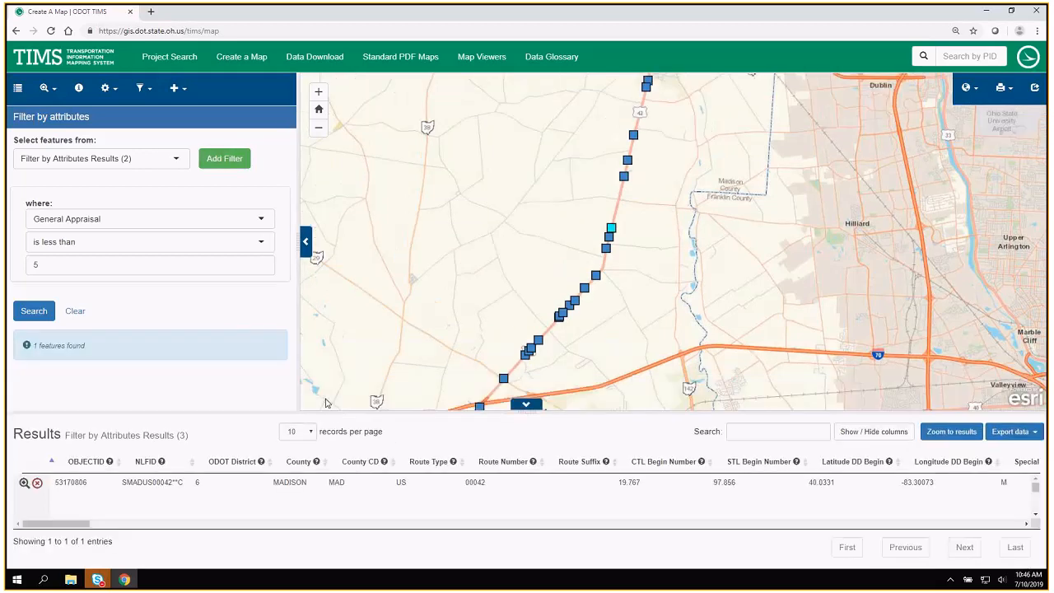
{"action": "left_click", "coordinate": [17, 87]}
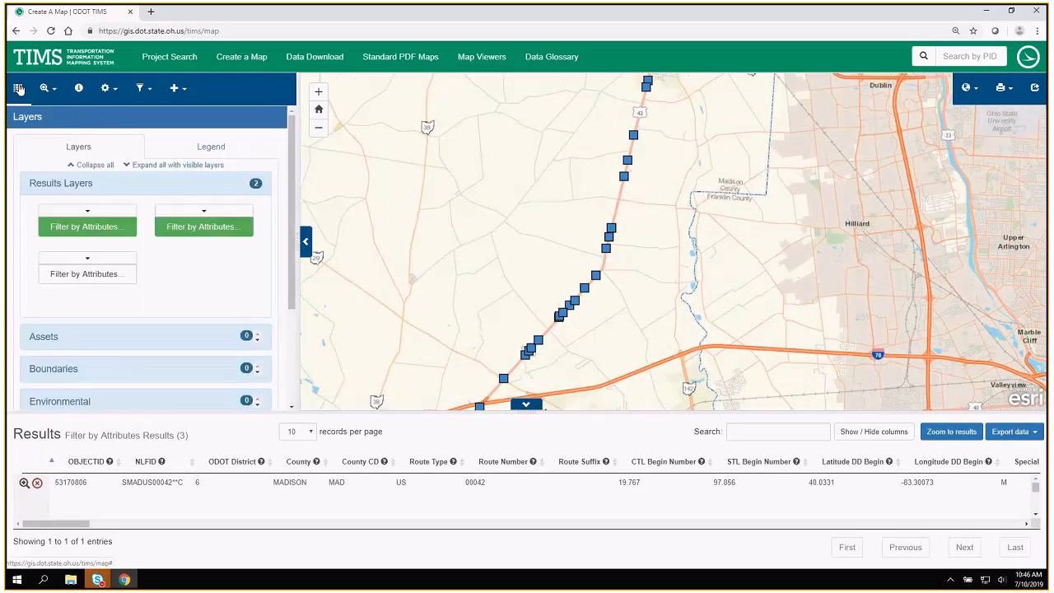
Turn off the visible filter results layers on the map and show the attribute table of Filter by Attributes Results (2).
{"action": "left_click", "coordinate": [75, 232]}
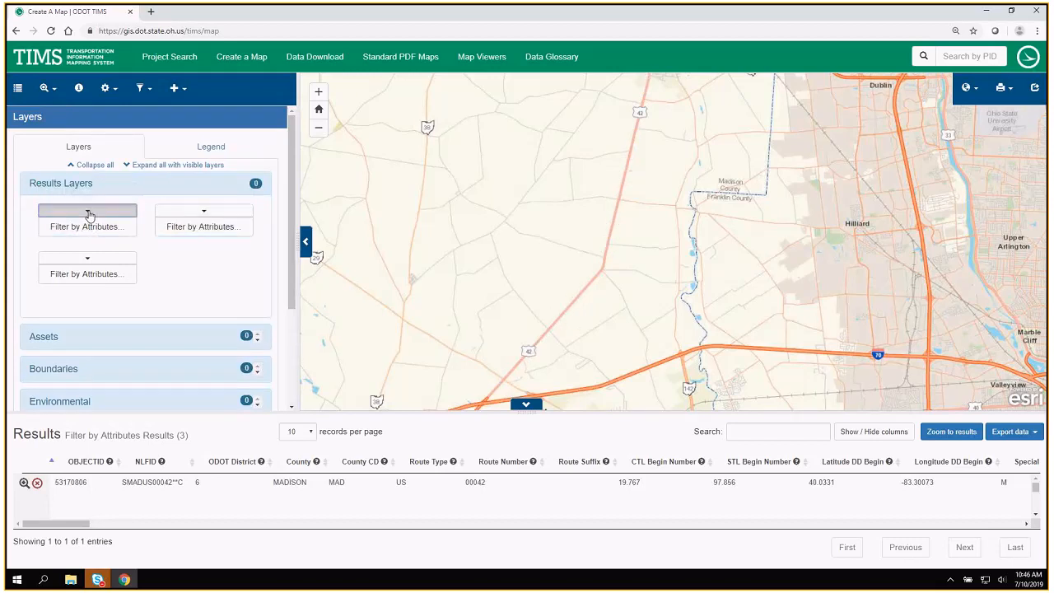
{"action": "left_click", "coordinate": [87, 211]}
{"action": "left_click", "coordinate": [87, 227]}
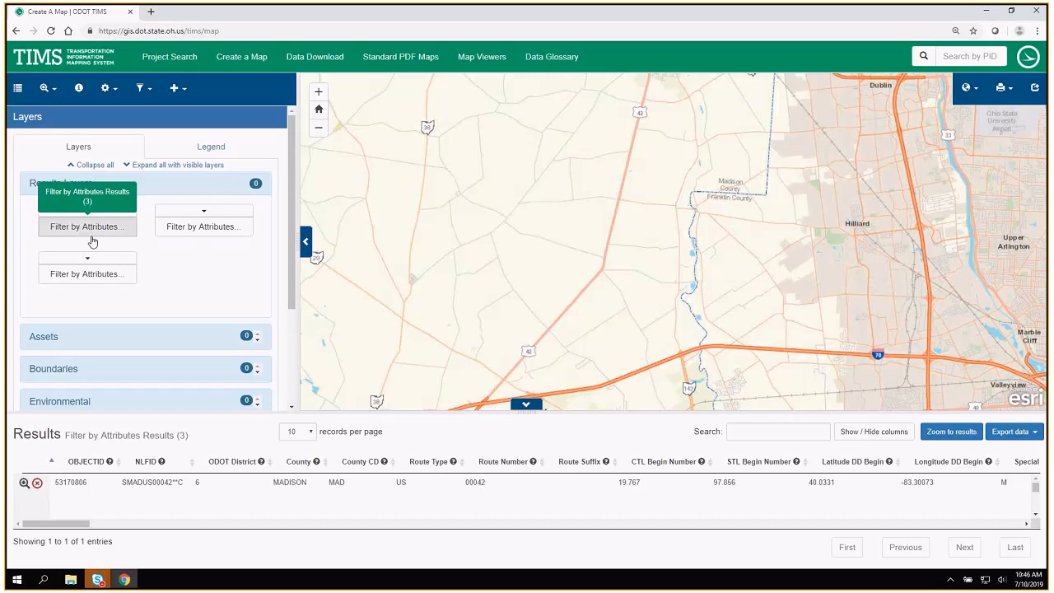
{"action": "left_click", "coordinate": [203, 224]}
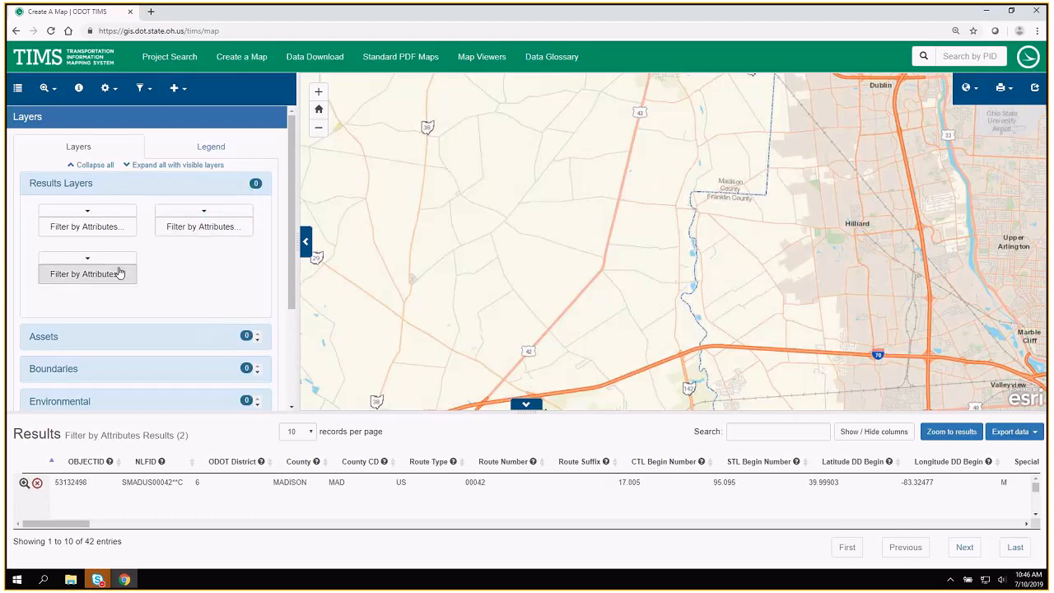
Remove the Filter by Attributes results layers from the Results Layers group.
{"action": "left_click", "coordinate": [89, 211]}
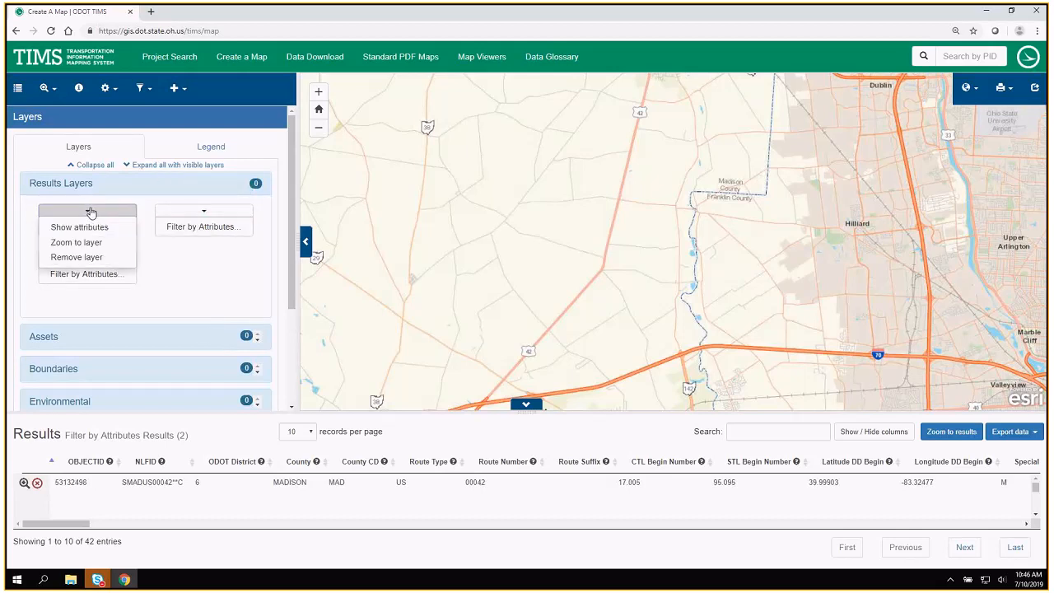
{"action": "left_click", "coordinate": [84, 259]}
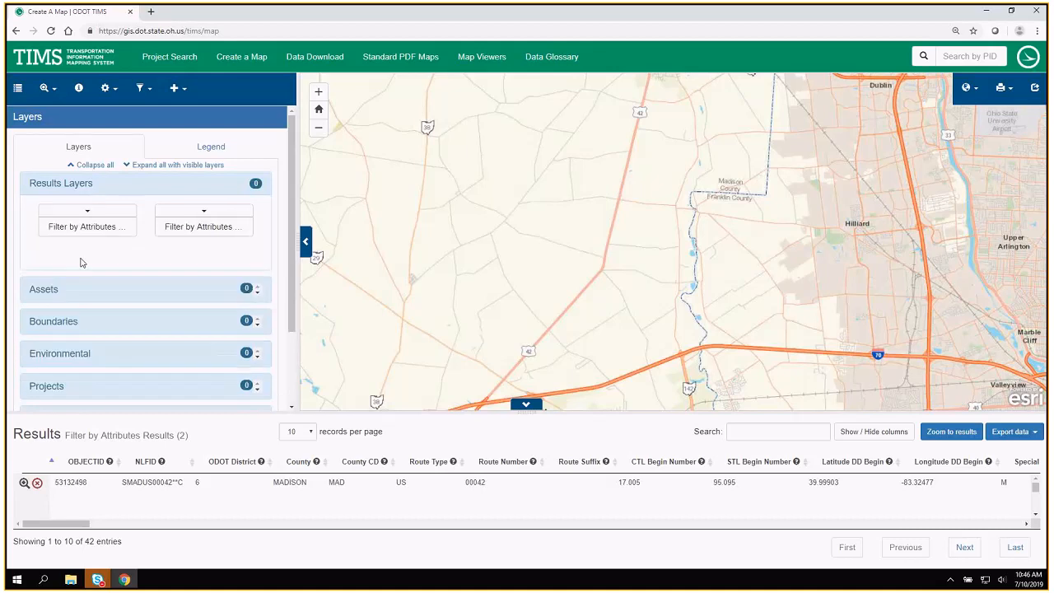
{"action": "left_click", "coordinate": [89, 212]}
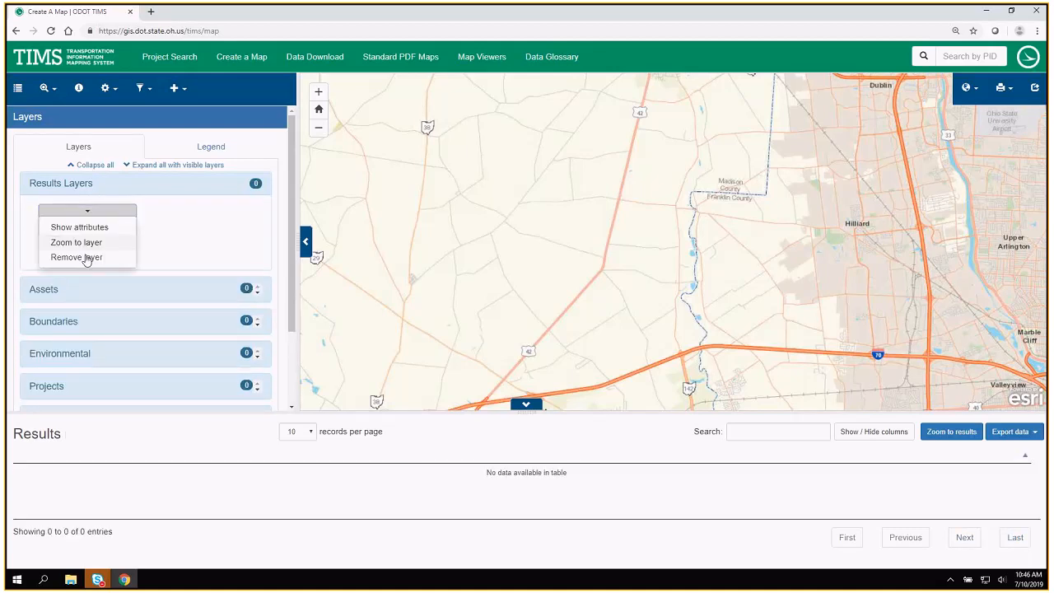
{"action": "left_click", "coordinate": [86, 256]}
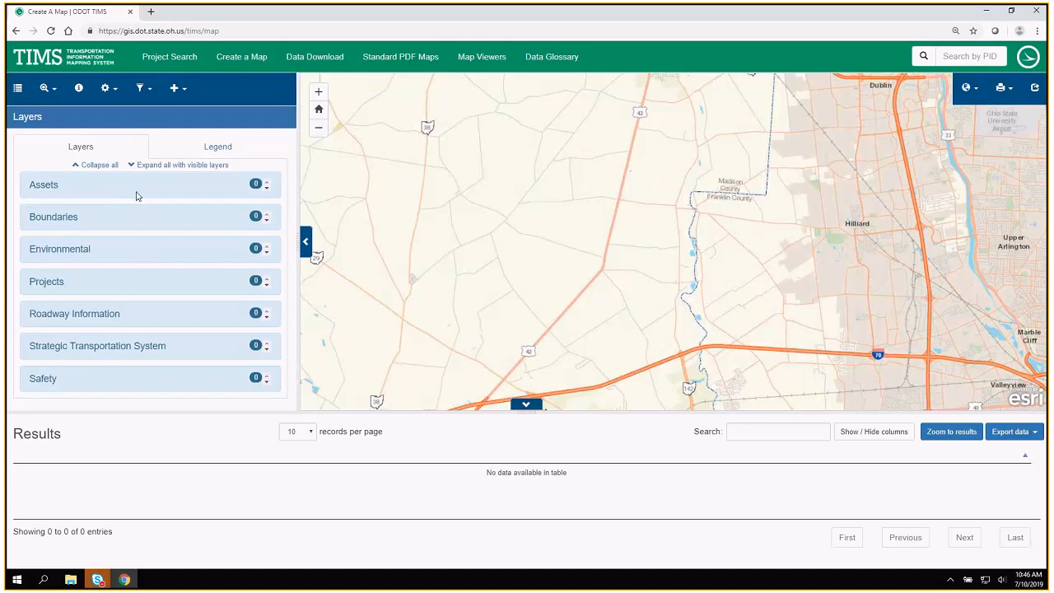
Choose Filter by attributes, return to the layer list and collapse the Results Layers group.
{"action": "left_click", "coordinate": [142, 90]}
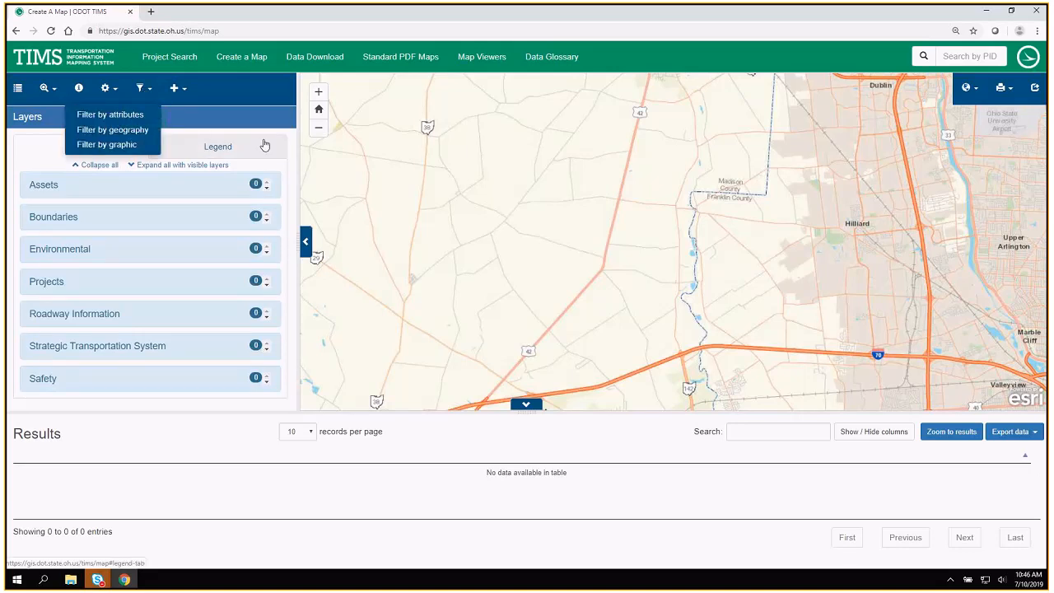
{"action": "left_click", "coordinate": [110, 115]}
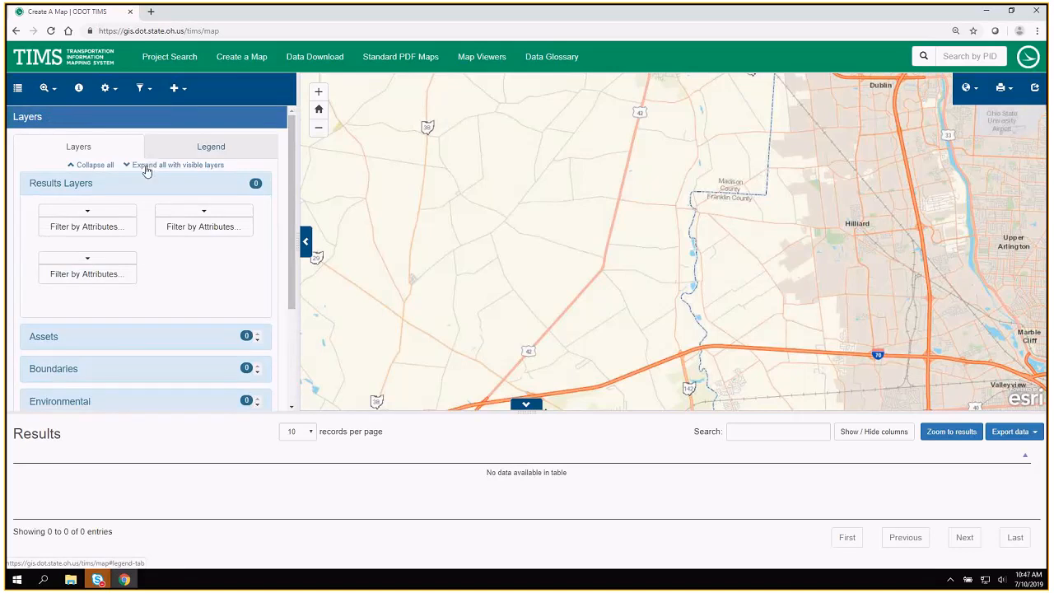
{"action": "left_click", "coordinate": [66, 188]}
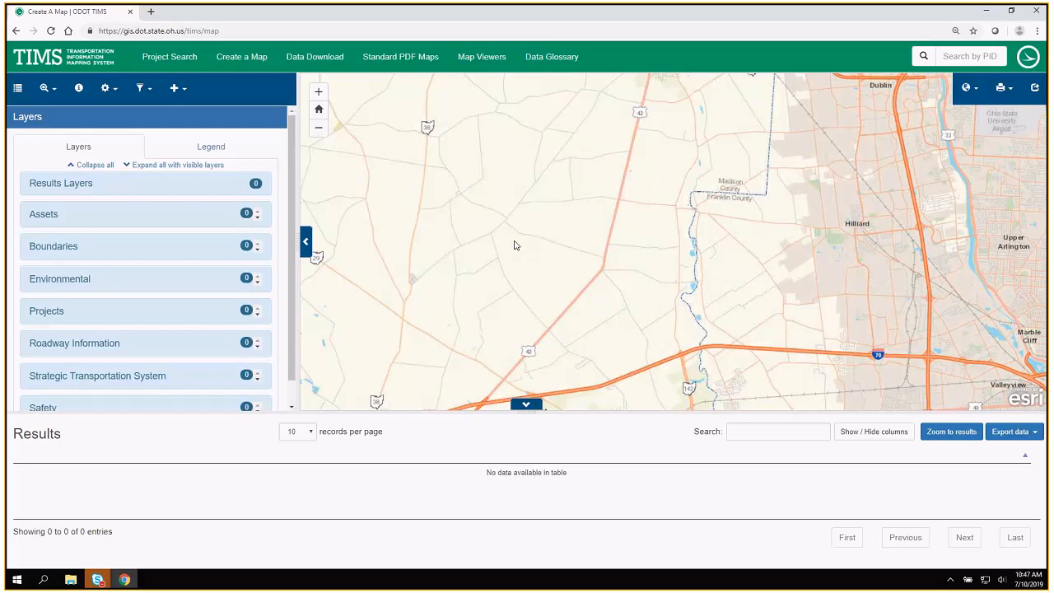
Frame Madison County and the Columbus area on the map, and hide the empty results table.
{"action": "scroll", "coordinate": [514, 245], "scroll_direction": "down", "scroll_amount": 1}
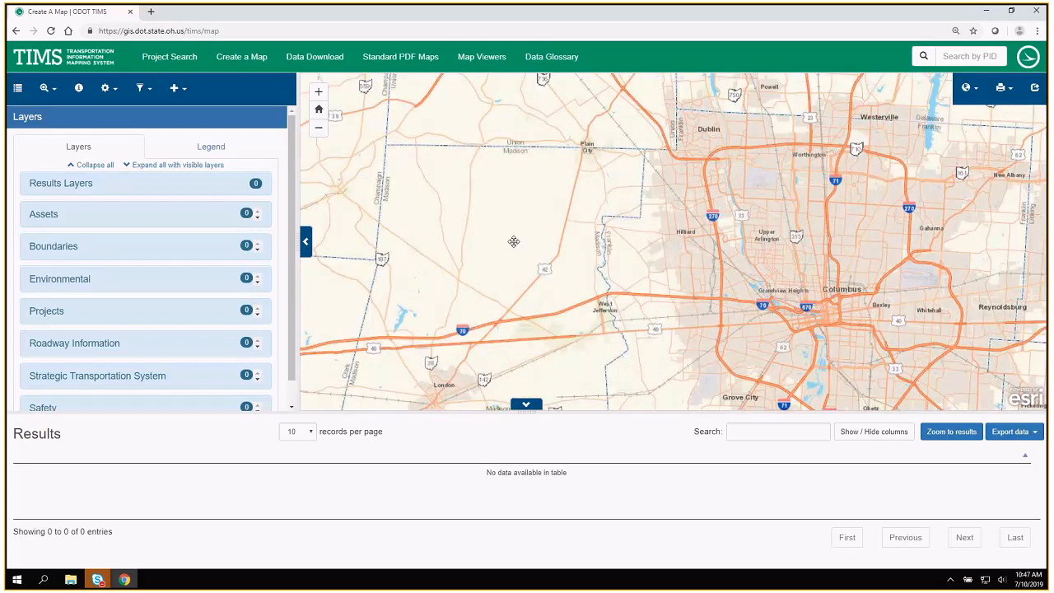
{"action": "left_click_drag", "start_coordinate": [513, 241], "coordinate": [588, 174]}
{"action": "left_click", "coordinate": [531, 403]}
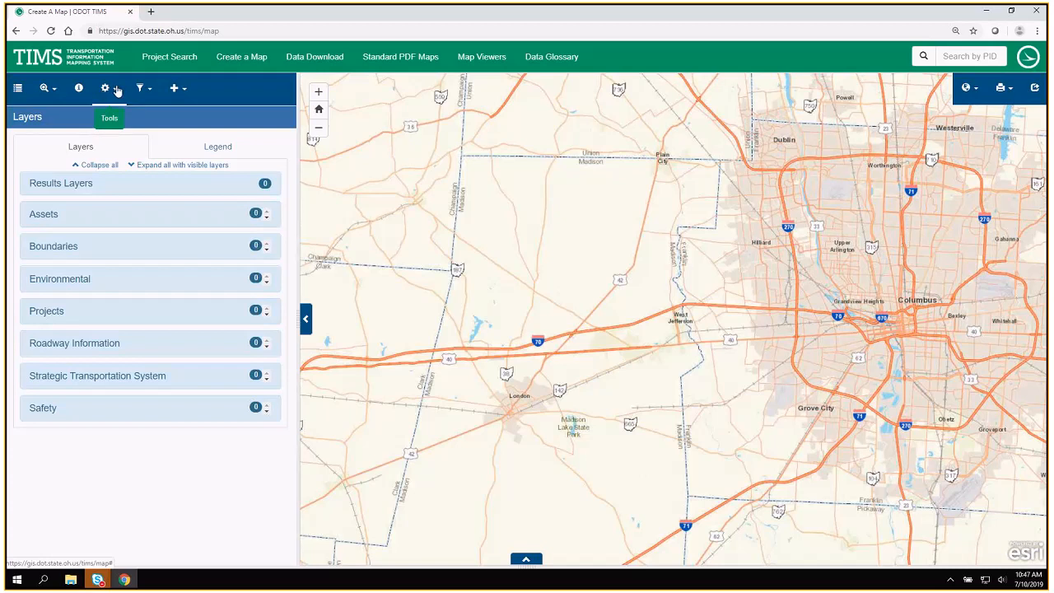
View the Measure tool's area, distance and location options, and look over the Find locations options.
{"action": "left_click", "coordinate": [117, 90]}
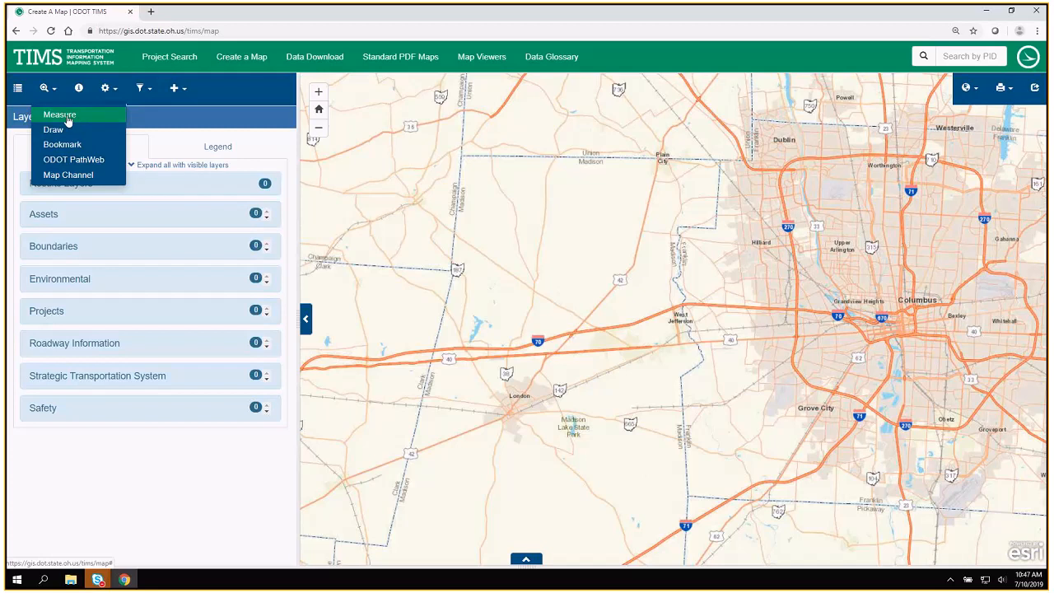
{"action": "left_click", "coordinate": [69, 118]}
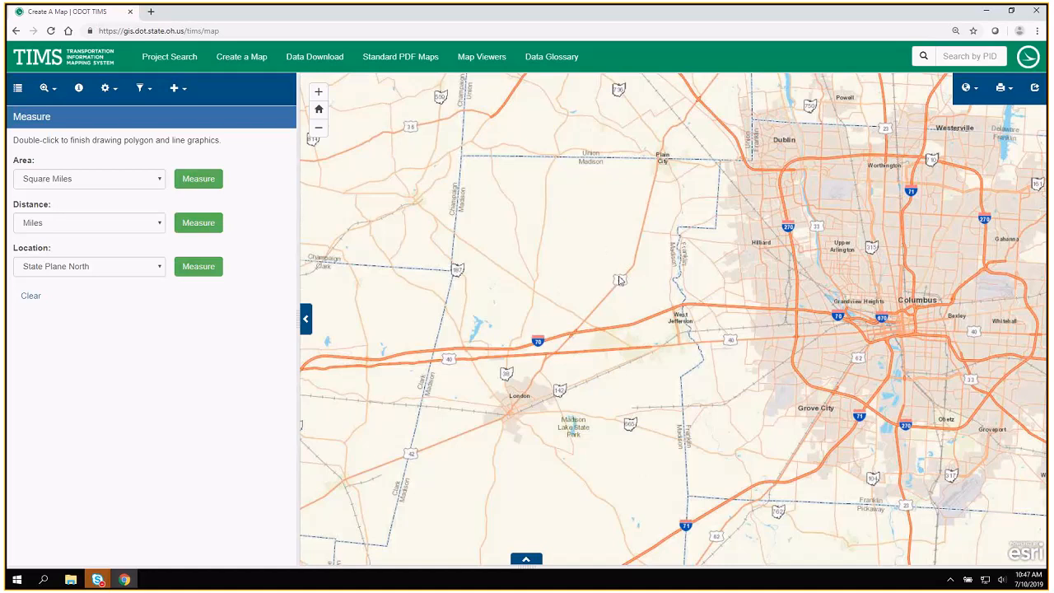
{"action": "left_click", "coordinate": [59, 94]}
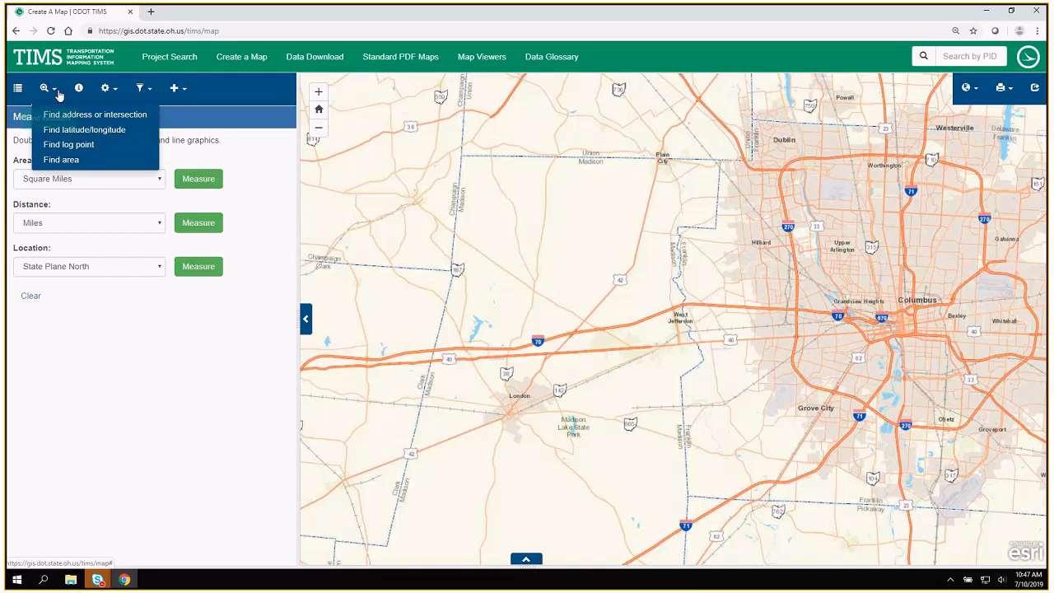
Bookmark the current map view as "Pavement Projects in Madison".
{"action": "left_click", "coordinate": [105, 88]}
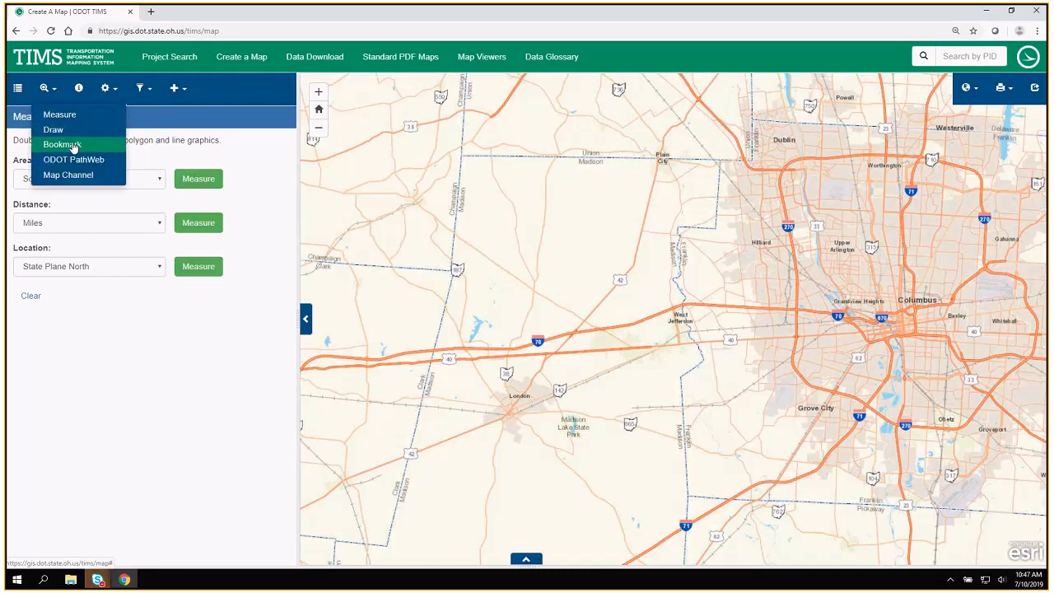
{"action": "left_click_drag", "start_coordinate": [75, 143], "coordinate": [80, 146]}
{"action": "left_click", "coordinate": [81, 144]}
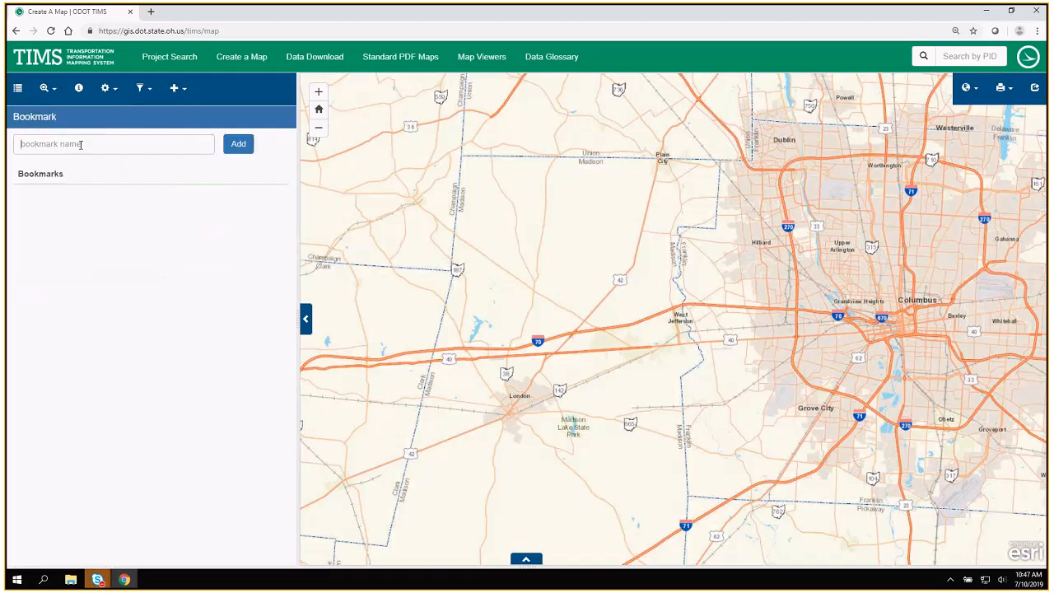
{"action": "type", "text": "Pave"}
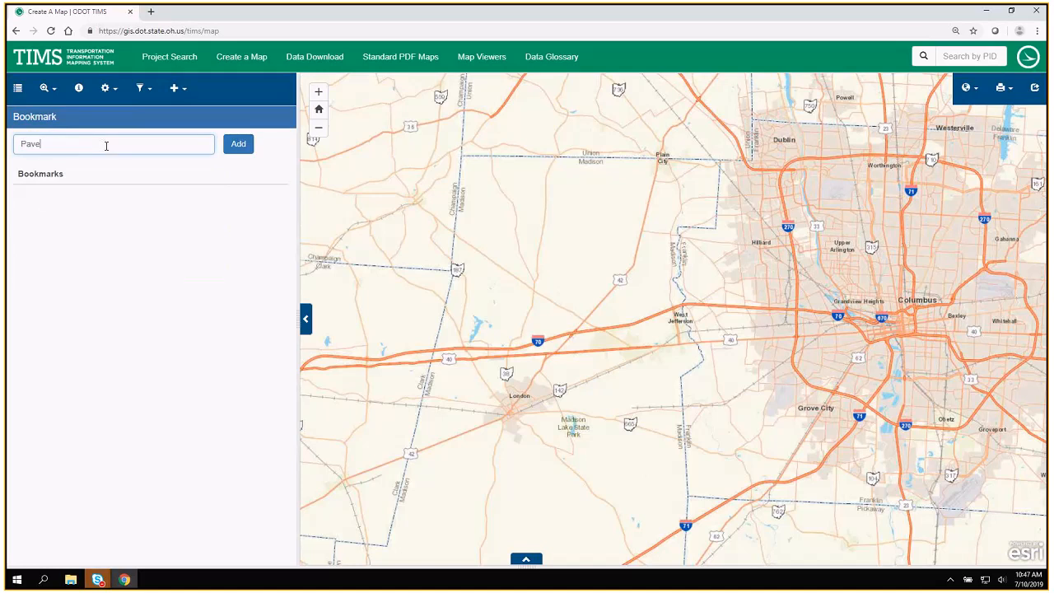
{"action": "type", "text": "ment"}
{"action": "type", "text": "Projects in Madison"}
{"action": "left_click", "coordinate": [231, 158]}
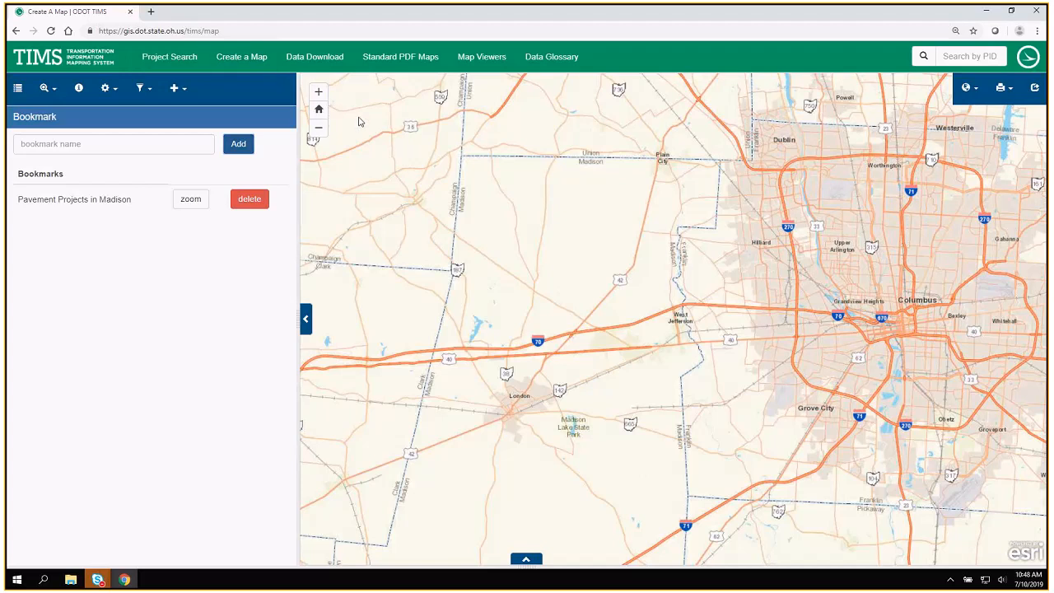
Launch ODOT PathWeb for a point on US 42 just north of I-70 in Madison County, and accept the disclaimer.
{"action": "left_click", "coordinate": [108, 88]}
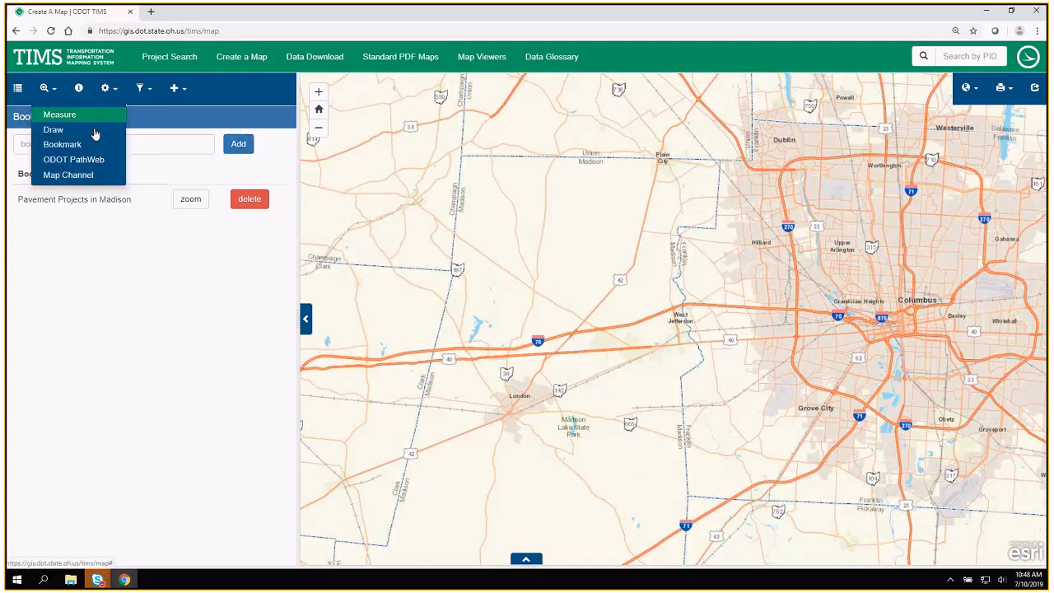
{"action": "left_click", "coordinate": [109, 89]}
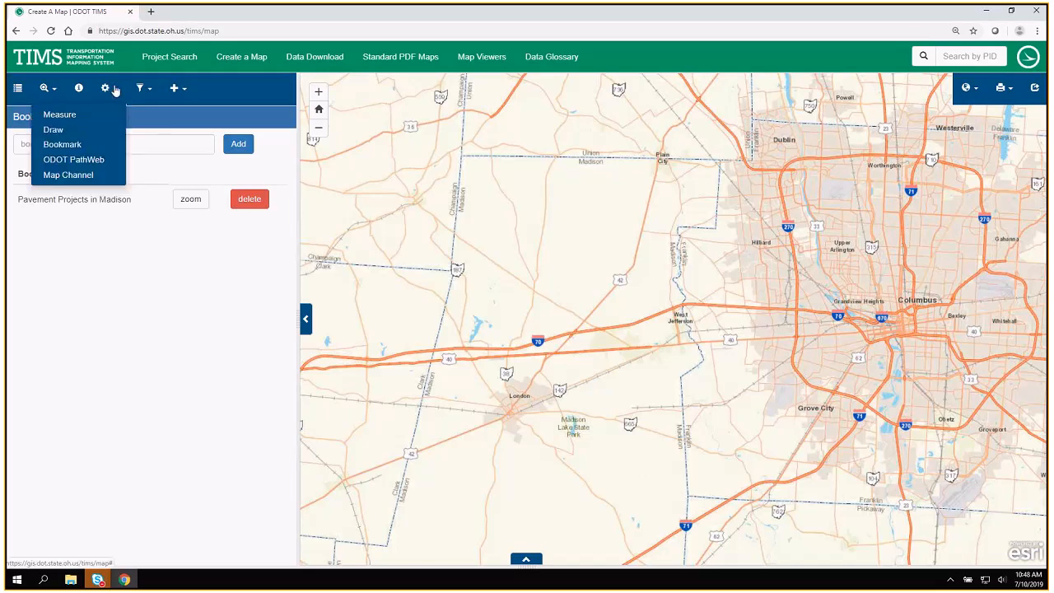
{"action": "left_click", "coordinate": [65, 163]}
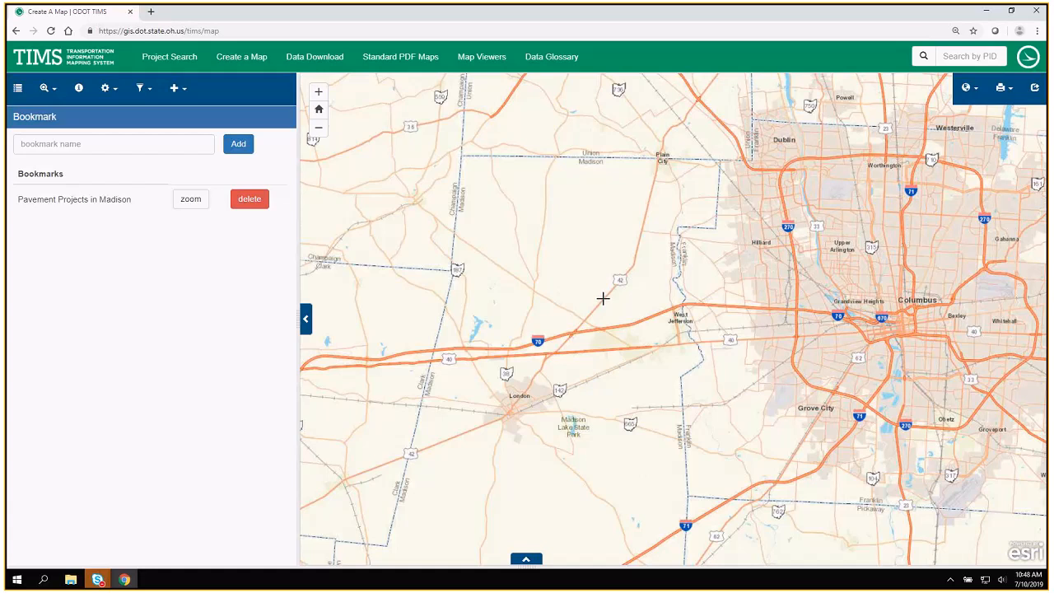
{"action": "left_click", "coordinate": [602, 299]}
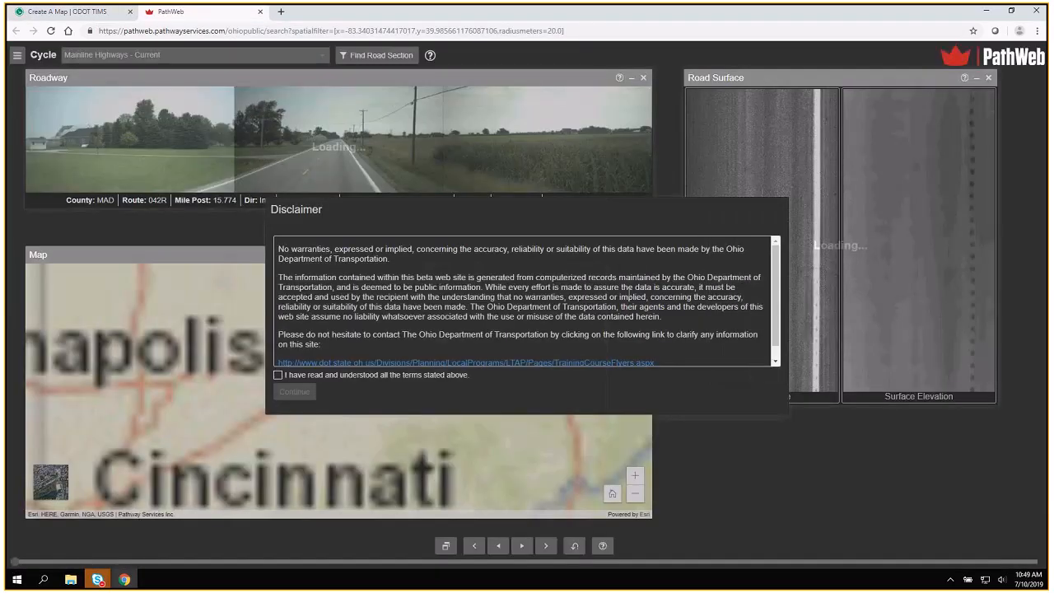
{"action": "left_click", "coordinate": [277, 375]}
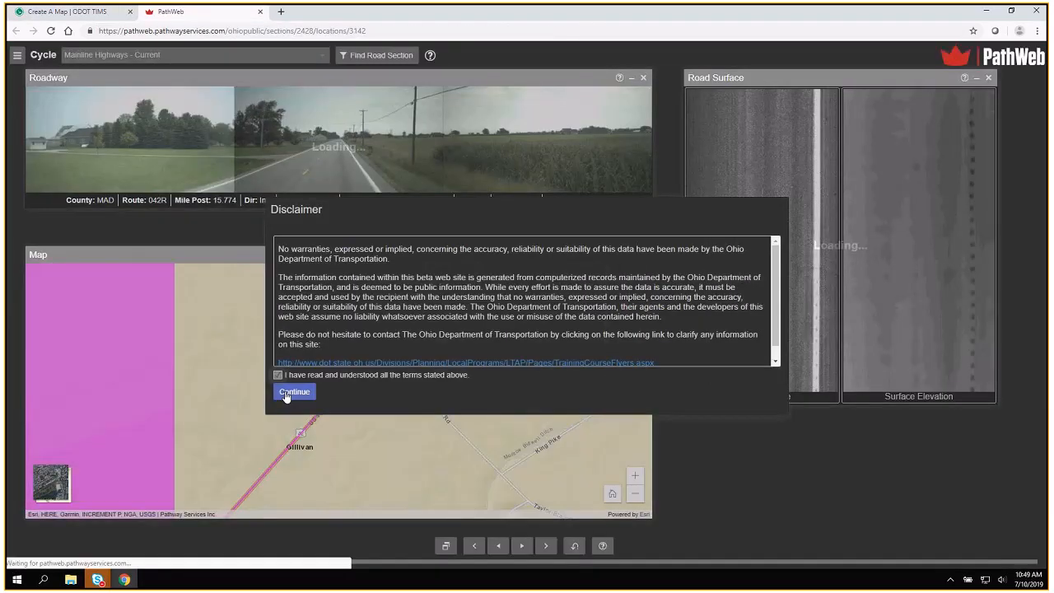
{"action": "left_click", "coordinate": [294, 391]}
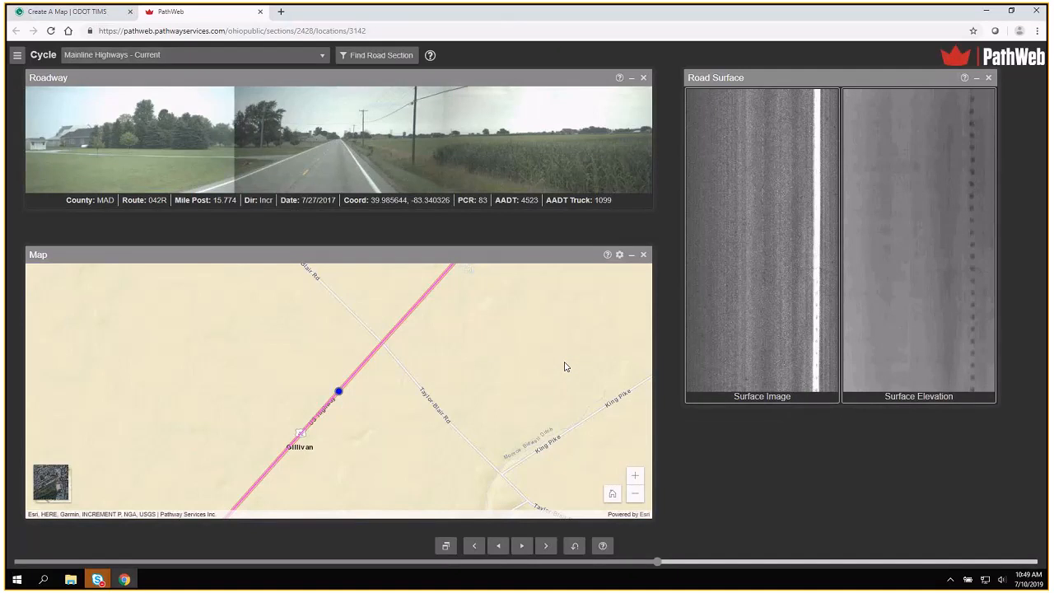
Play and pause the roadway imagery along route 042R, move the Road Surface window lower, and close PathWeb to return to TIMS.
{"action": "left_click", "coordinate": [521, 546]}
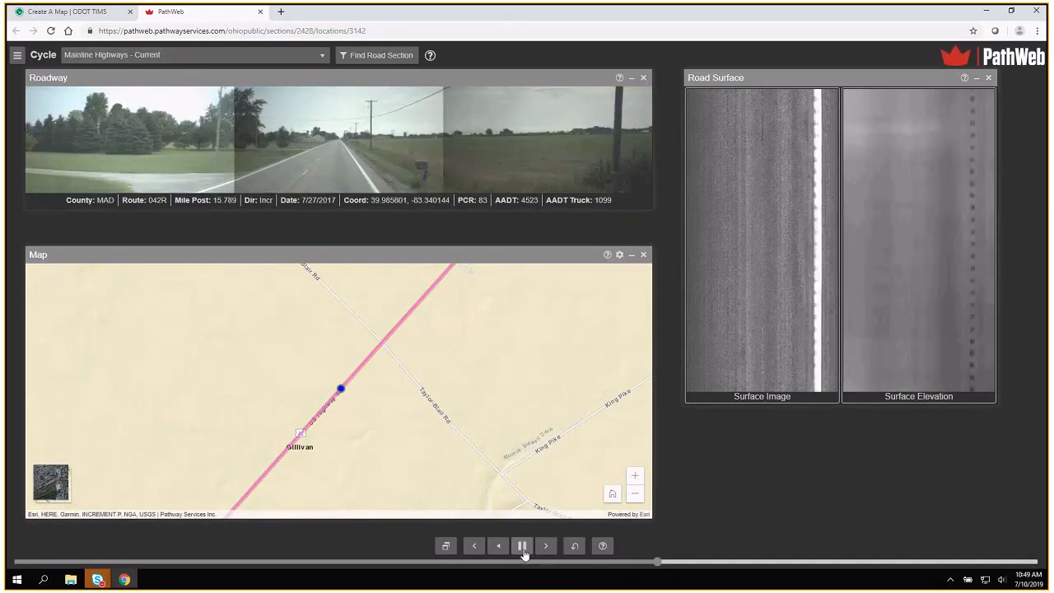
{"action": "left_click", "coordinate": [522, 548]}
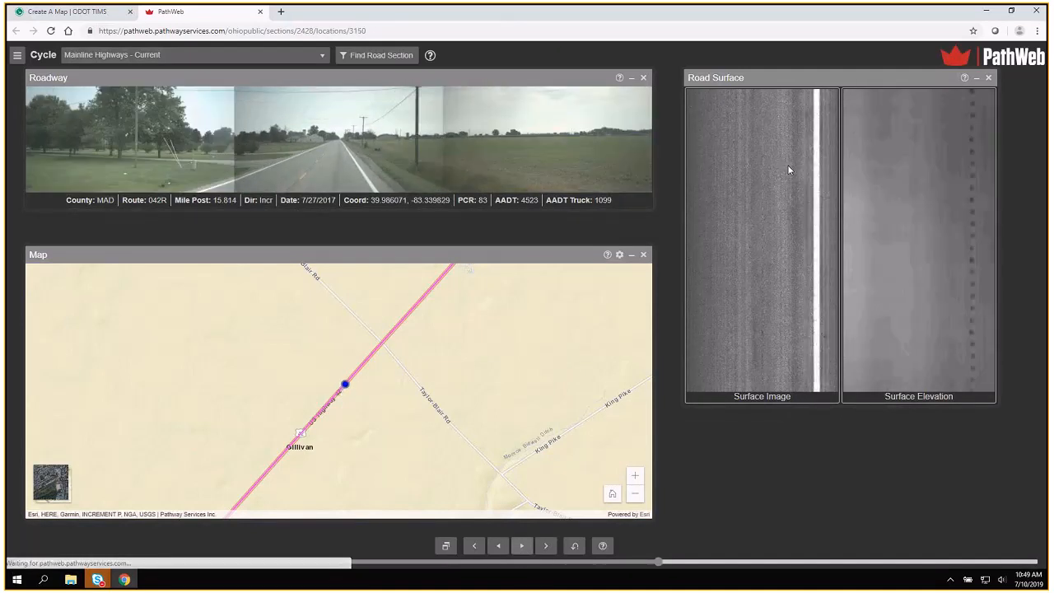
{"action": "left_click_drag", "start_coordinate": [797, 80], "coordinate": [794, 121]}
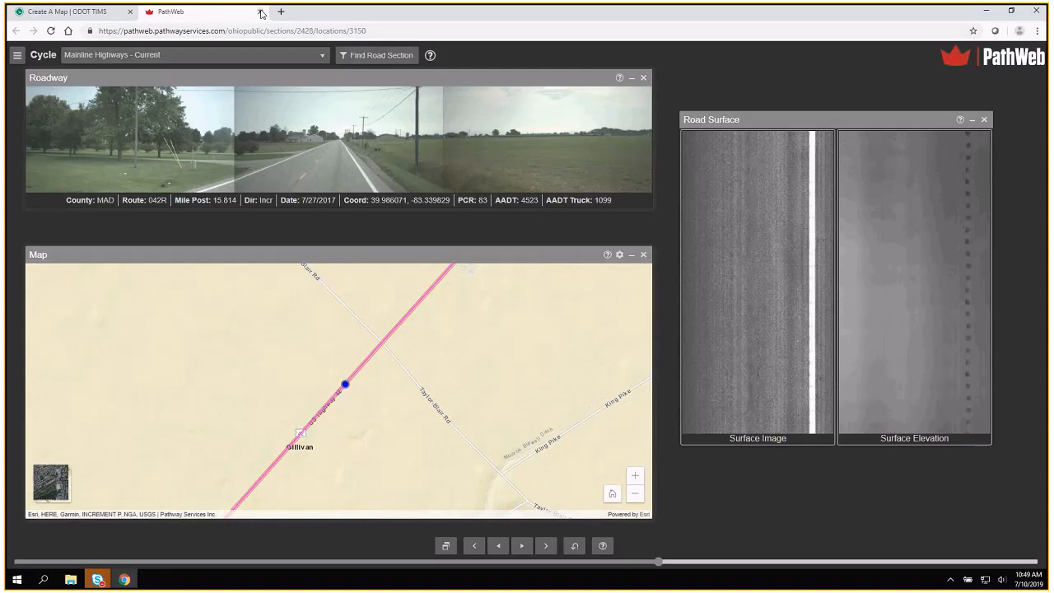
{"action": "left_click", "coordinate": [260, 13]}
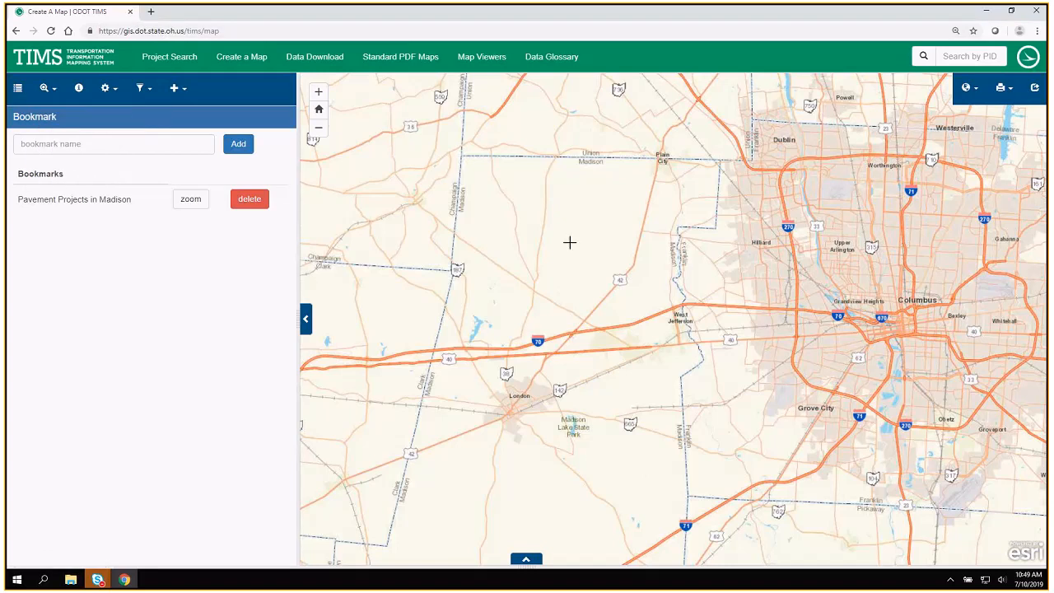
Open the Map Channel dual map for a point on US 42 northeast of London, and advance the street view along the road.
{"action": "left_click", "coordinate": [594, 306]}
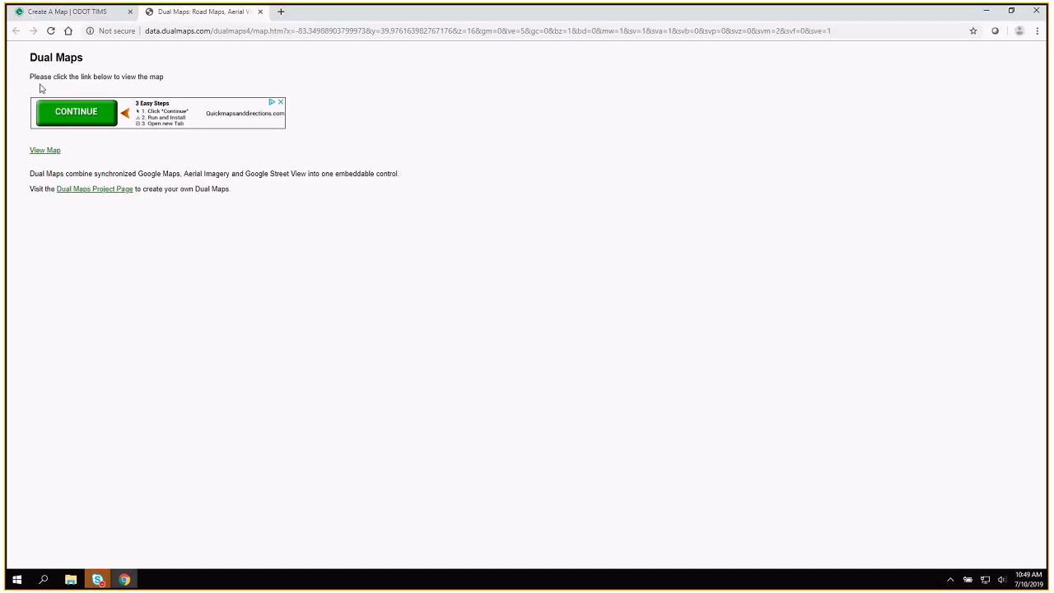
{"action": "left_click", "coordinate": [42, 152]}
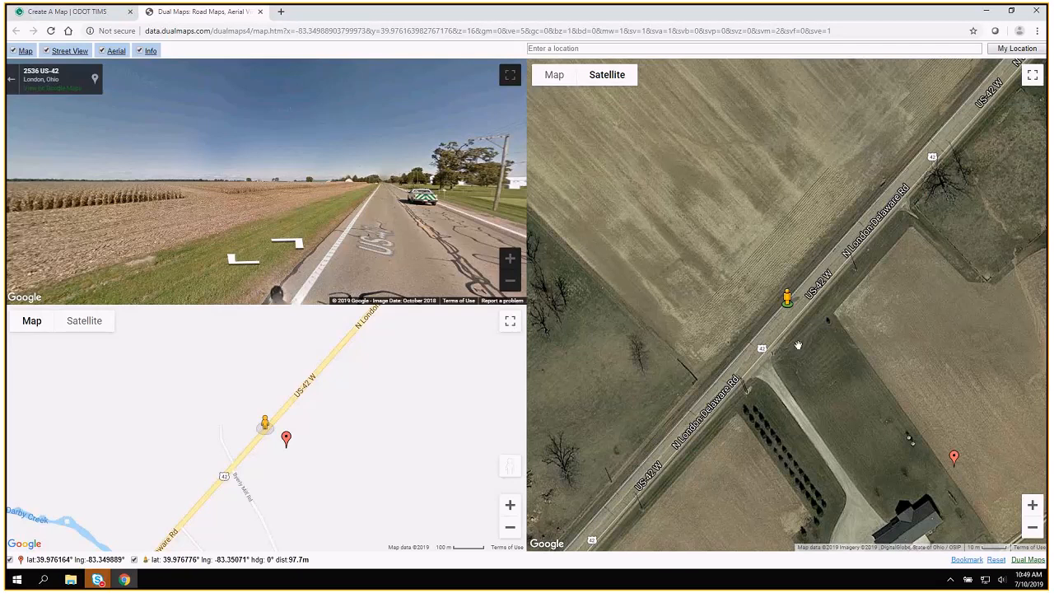
{"action": "left_click", "coordinate": [288, 246]}
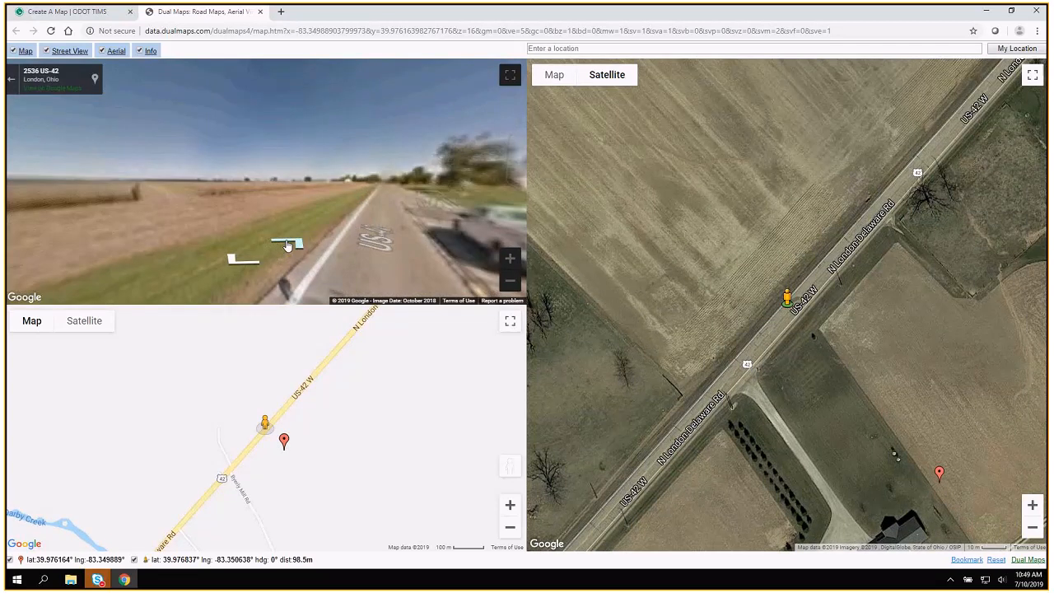
{"action": "left_click", "coordinate": [287, 246]}
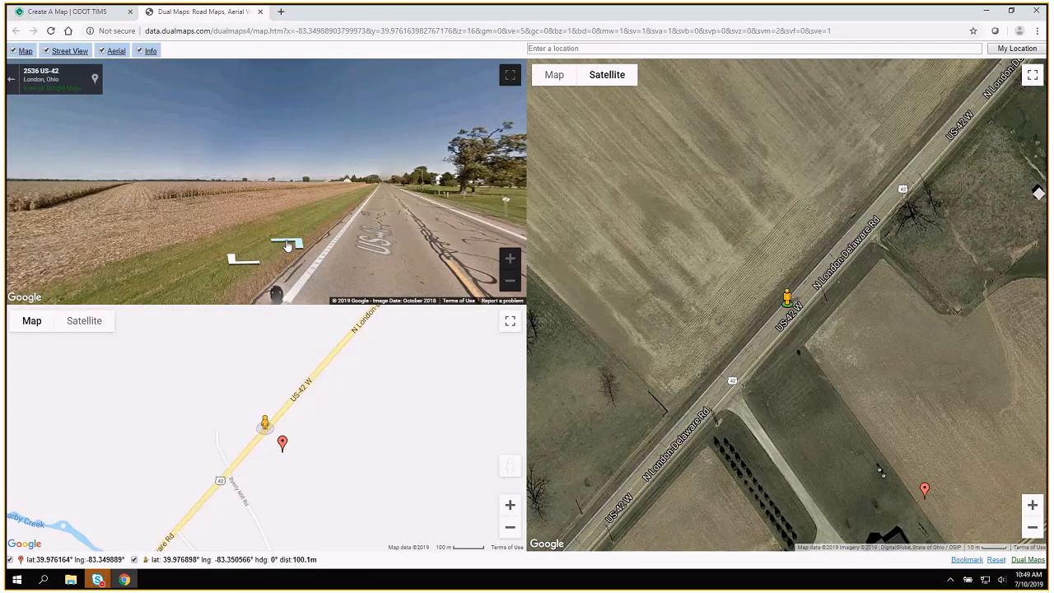
{"action": "left_click", "coordinate": [288, 246]}
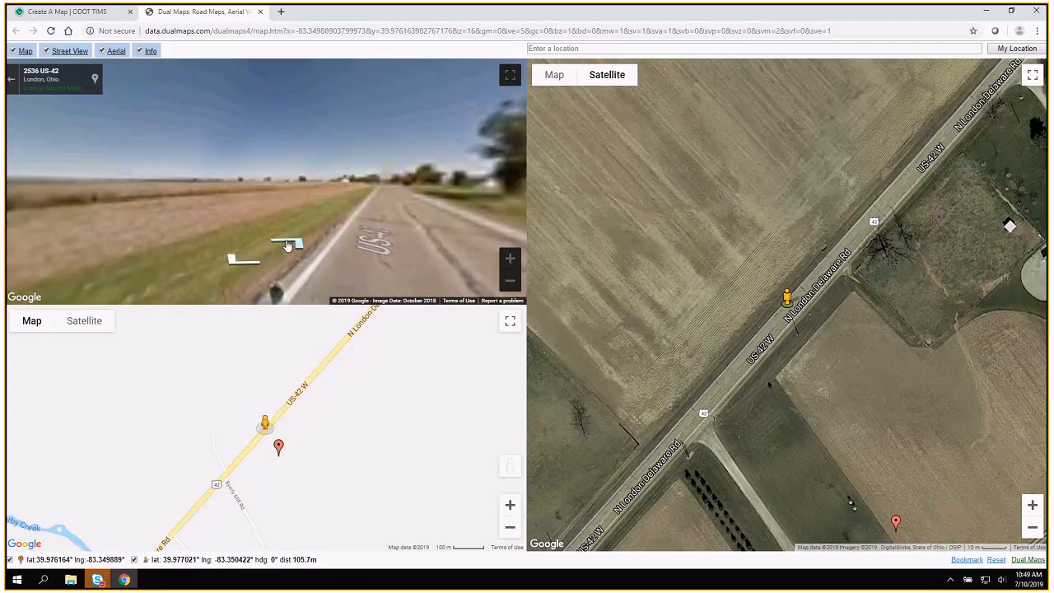
{"action": "left_click", "coordinate": [287, 246]}
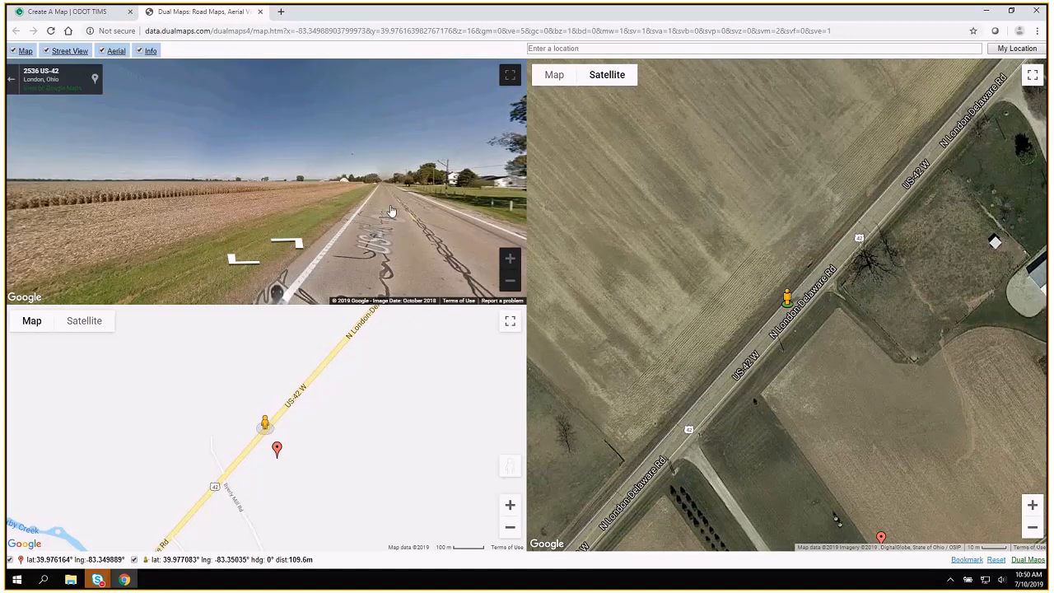
Look around the street view on US 42 toward the roadside fields, and close the dual map to return to TIMS.
{"action": "left_click_drag", "start_coordinate": [392, 212], "coordinate": [417, 200]}
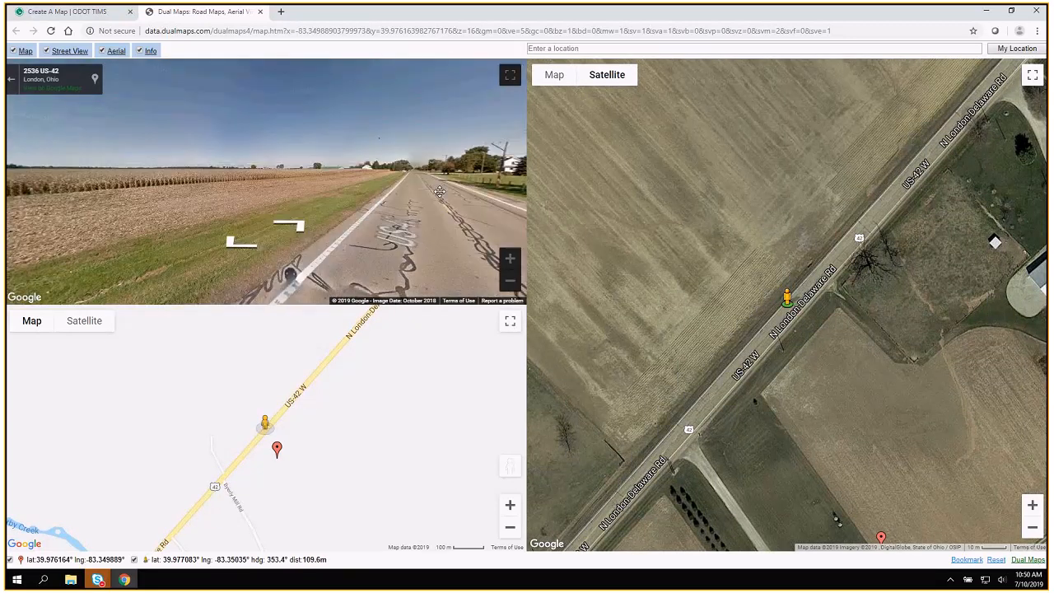
{"action": "left_click_drag", "start_coordinate": [101, 194], "coordinate": [318, 191]}
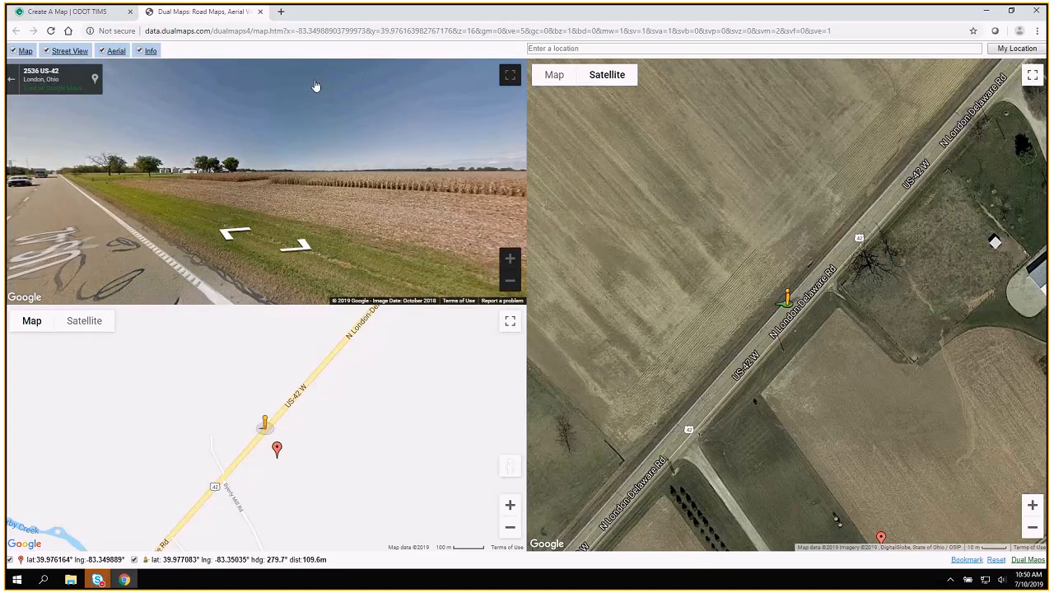
{"action": "left_click", "coordinate": [260, 12]}
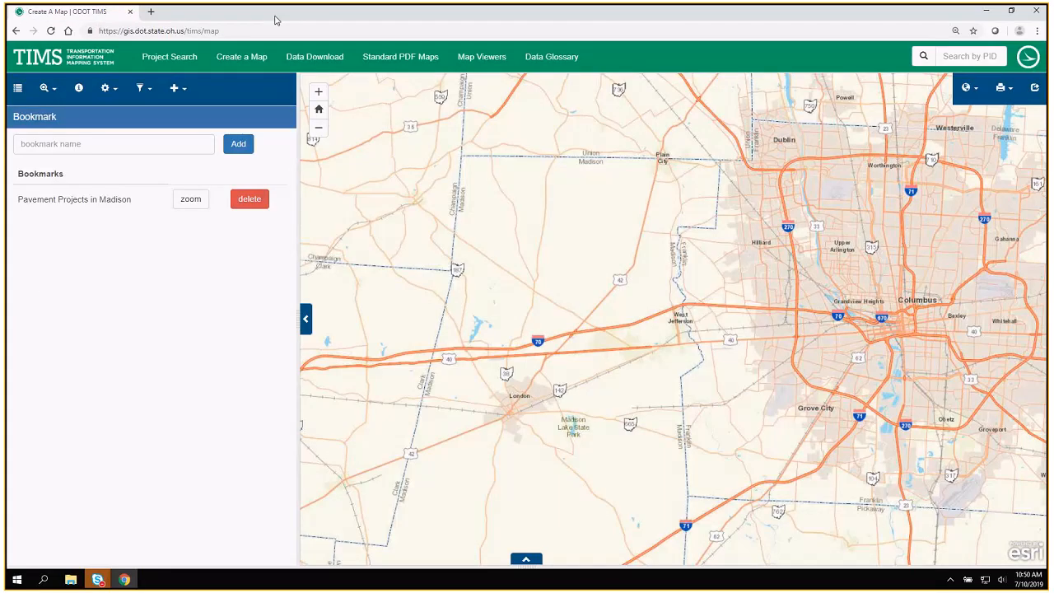
Identify the nearest County LRS log point by picking a spot on US 42 north of I-70 in Madison County.
{"action": "left_click", "coordinate": [108, 89]}
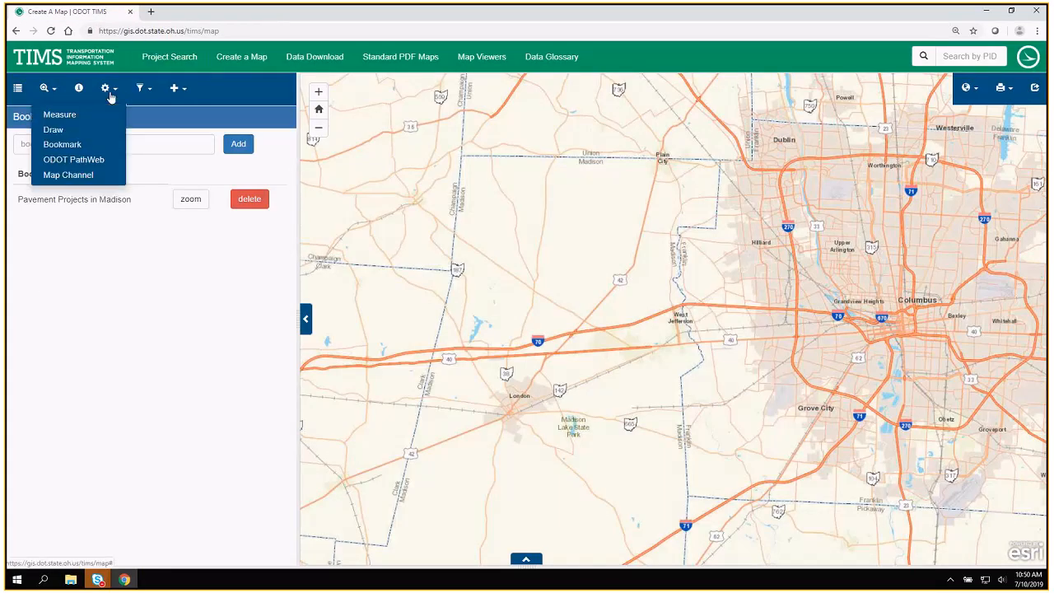
{"action": "left_click", "coordinate": [57, 88]}
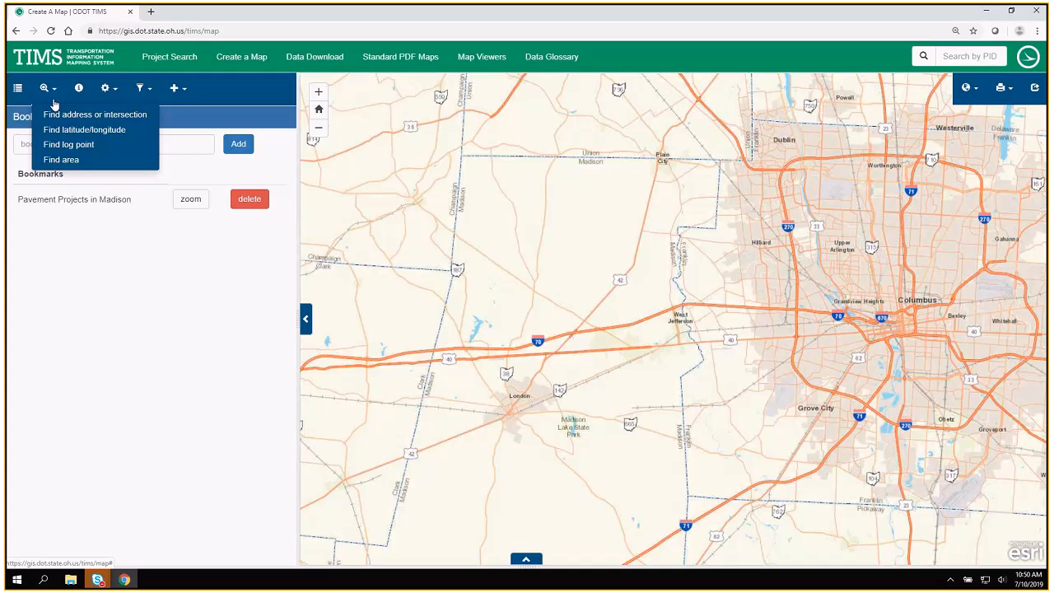
{"action": "left_click", "coordinate": [60, 146]}
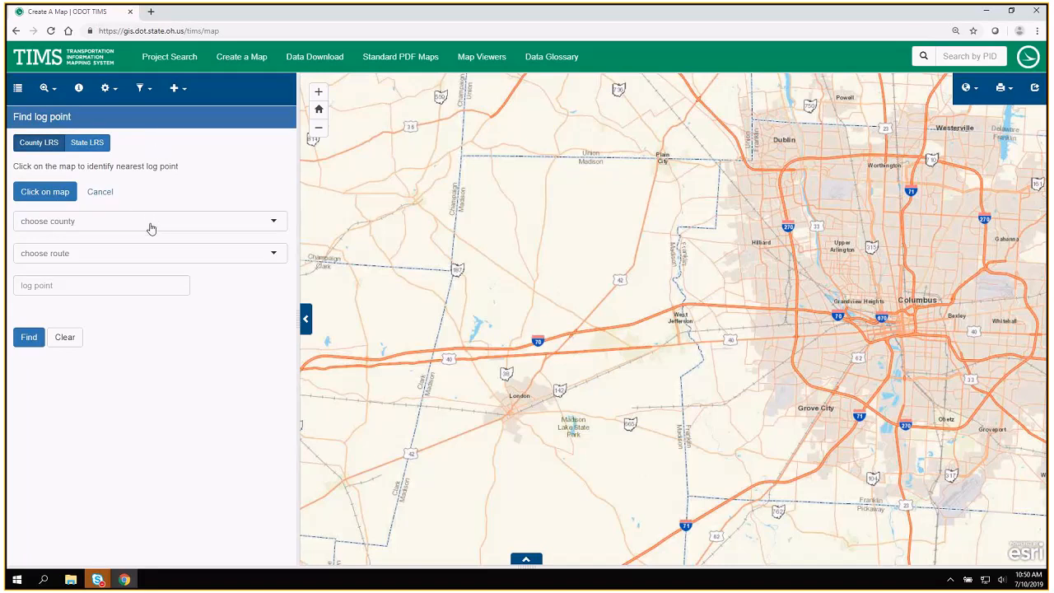
{"action": "left_click", "coordinate": [42, 196]}
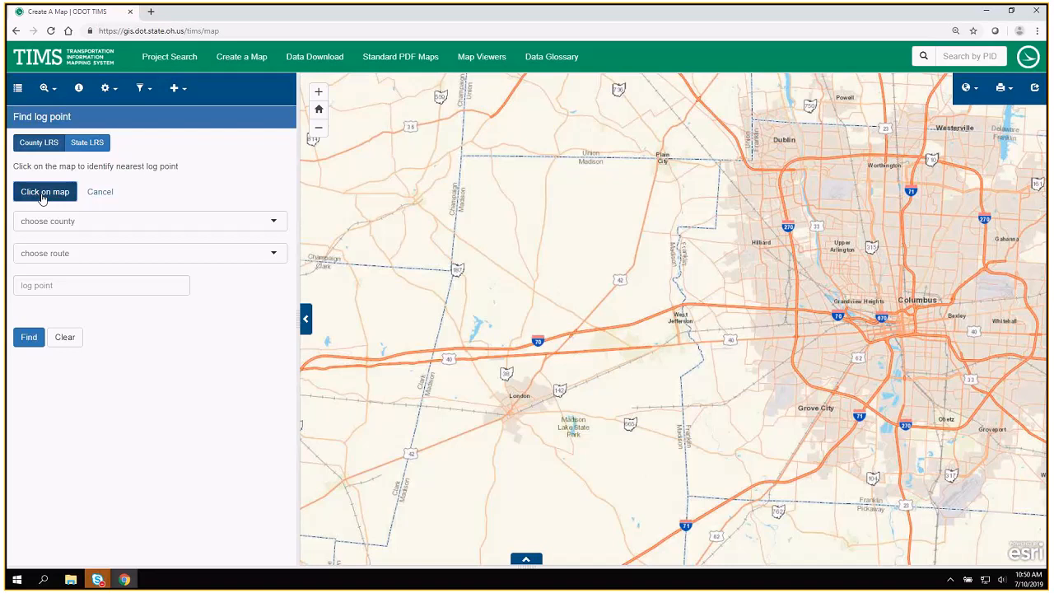
{"action": "left_click", "coordinate": [42, 196]}
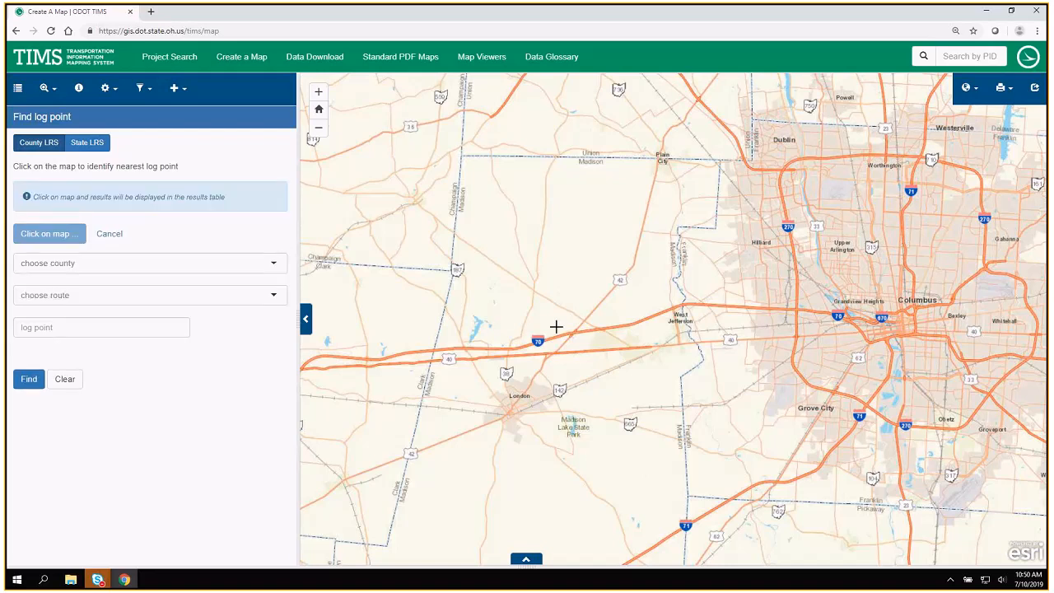
{"action": "left_click", "coordinate": [604, 299]}
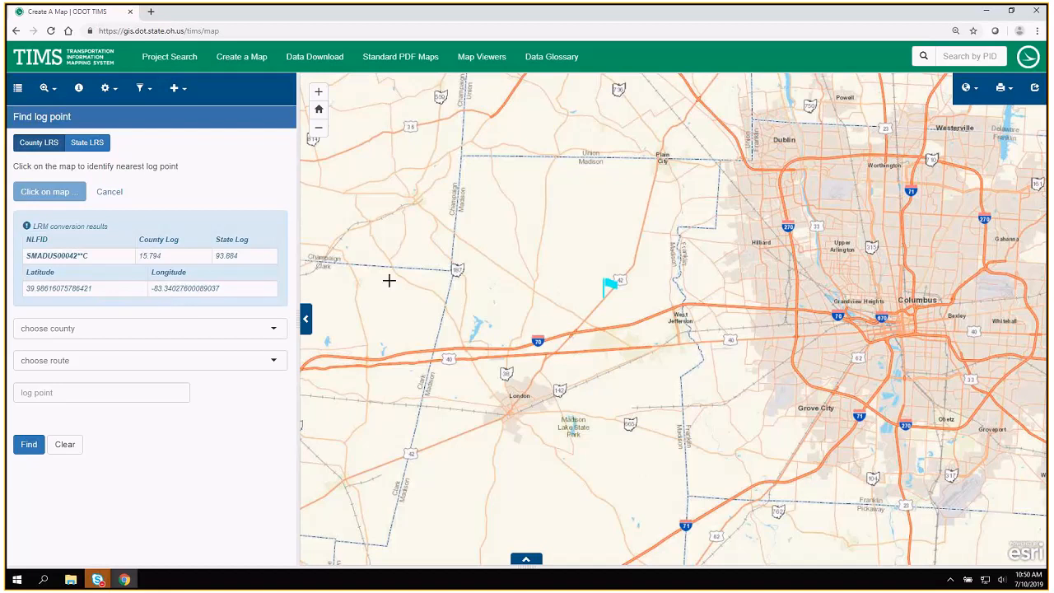
Set the log point search to county MADISON and route US 42.
{"action": "left_click", "coordinate": [274, 331]}
{"action": "type", "text": "mad"}
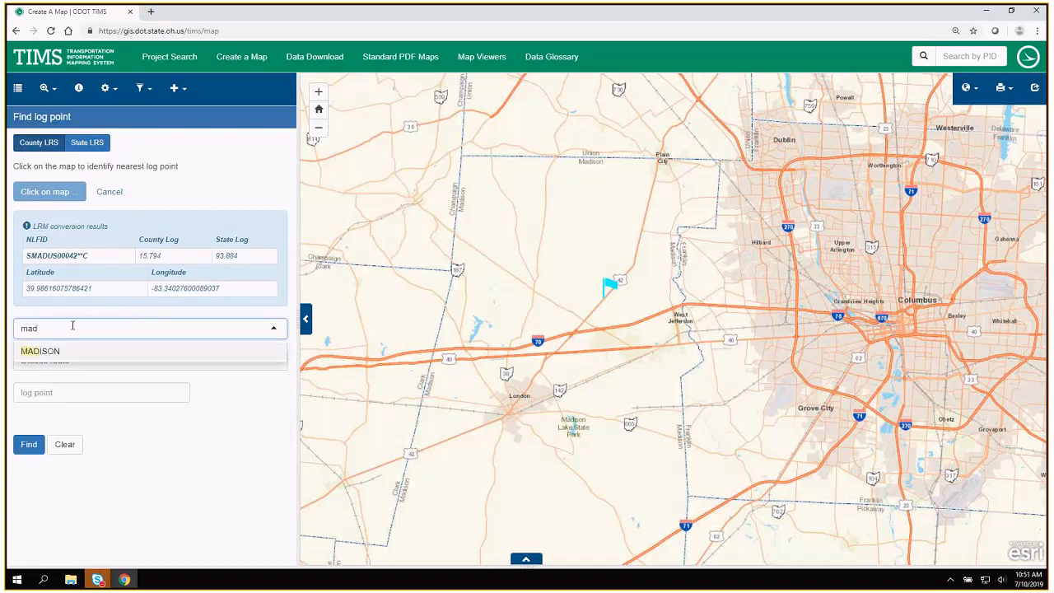
{"action": "left_click", "coordinate": [62, 352]}
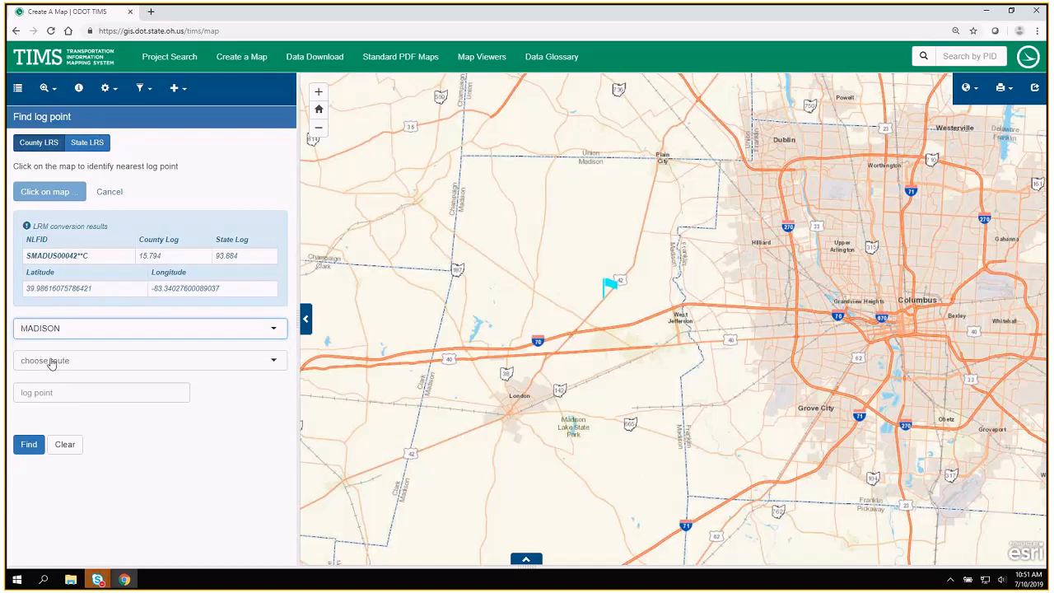
{"action": "left_click", "coordinate": [51, 363]}
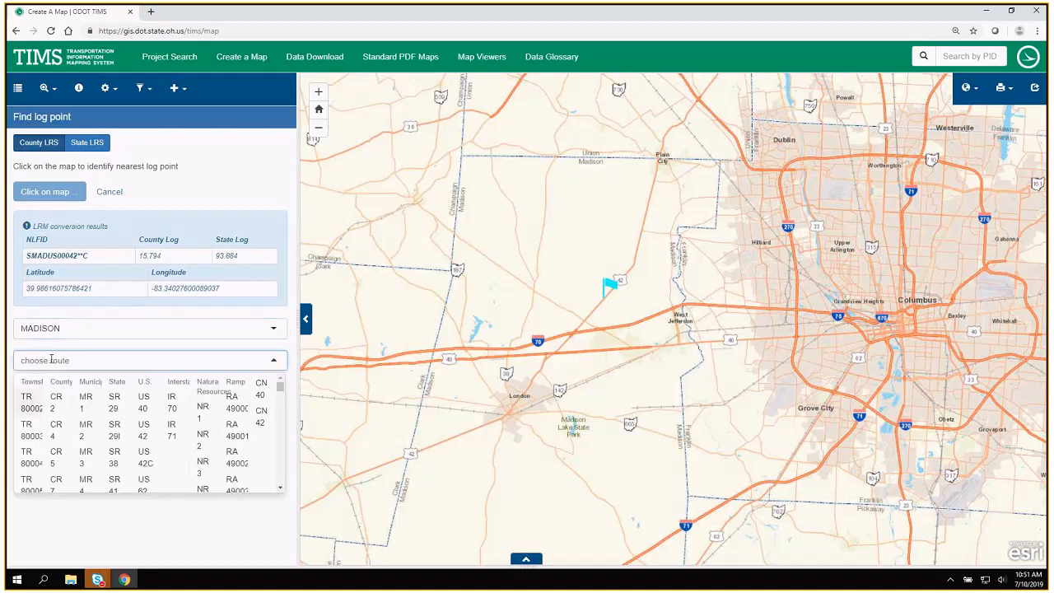
{"action": "left_click", "coordinate": [142, 432]}
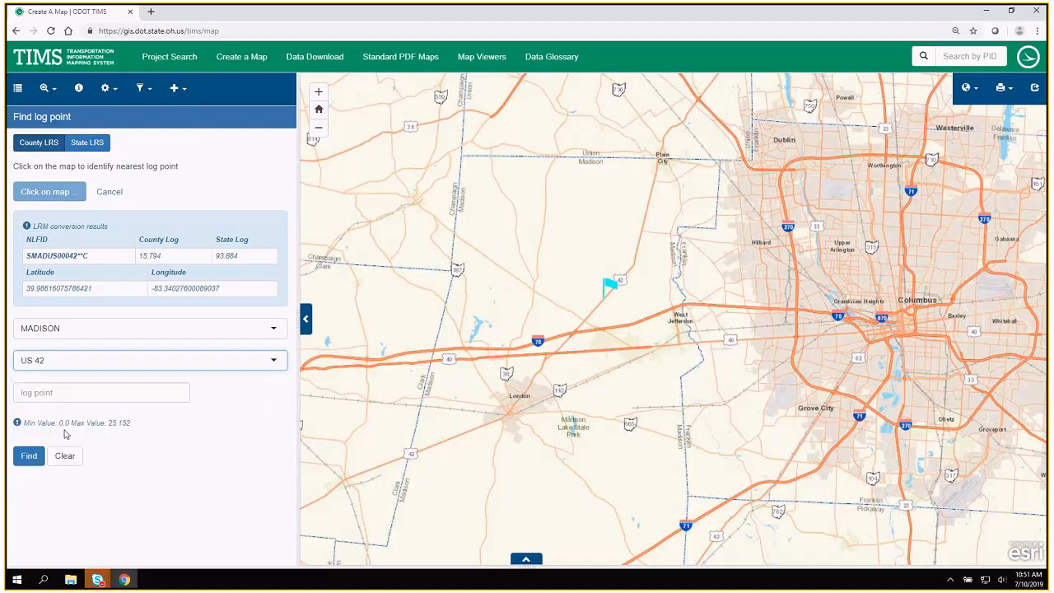
Check the allowed log range for US 42 and find log point 15.794 on the map.
{"action": "left_click_drag", "start_coordinate": [59, 423], "coordinate": [144, 425]}
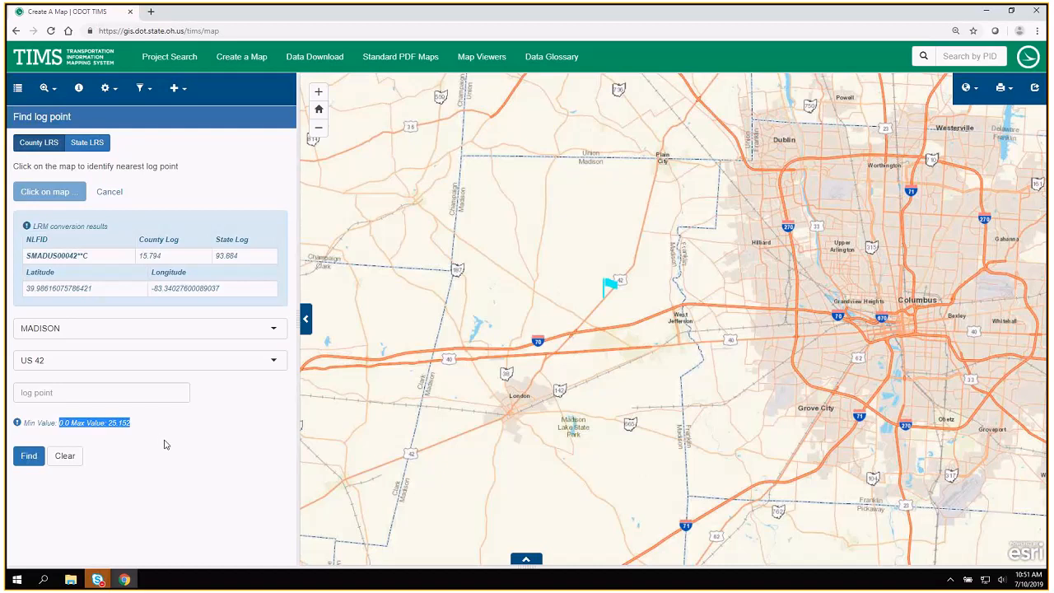
{"action": "left_click", "coordinate": [161, 393]}
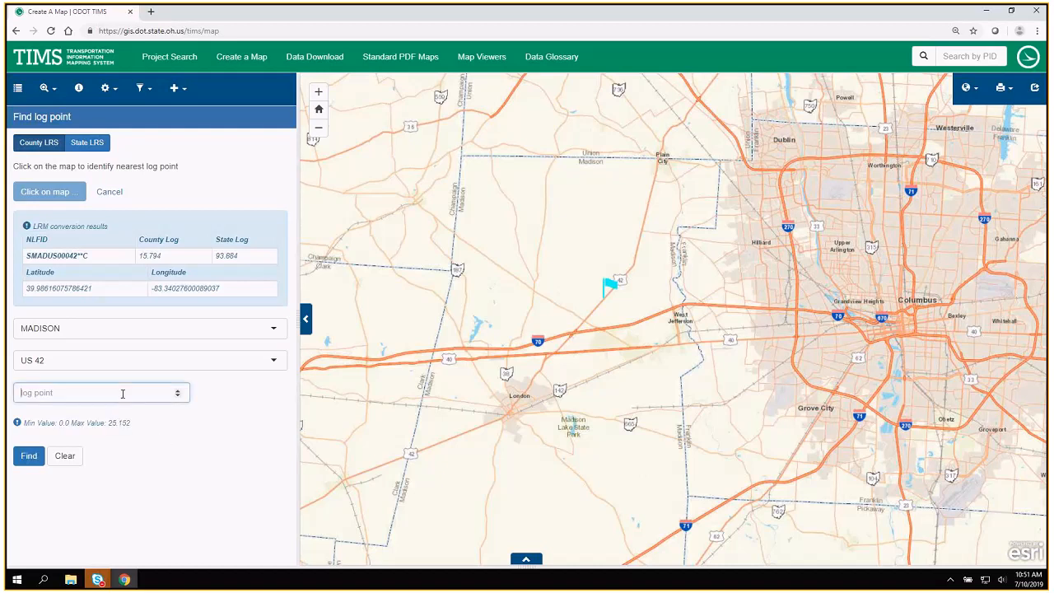
{"action": "type", "text": "15.794"}
{"action": "left_click", "coordinate": [30, 457]}
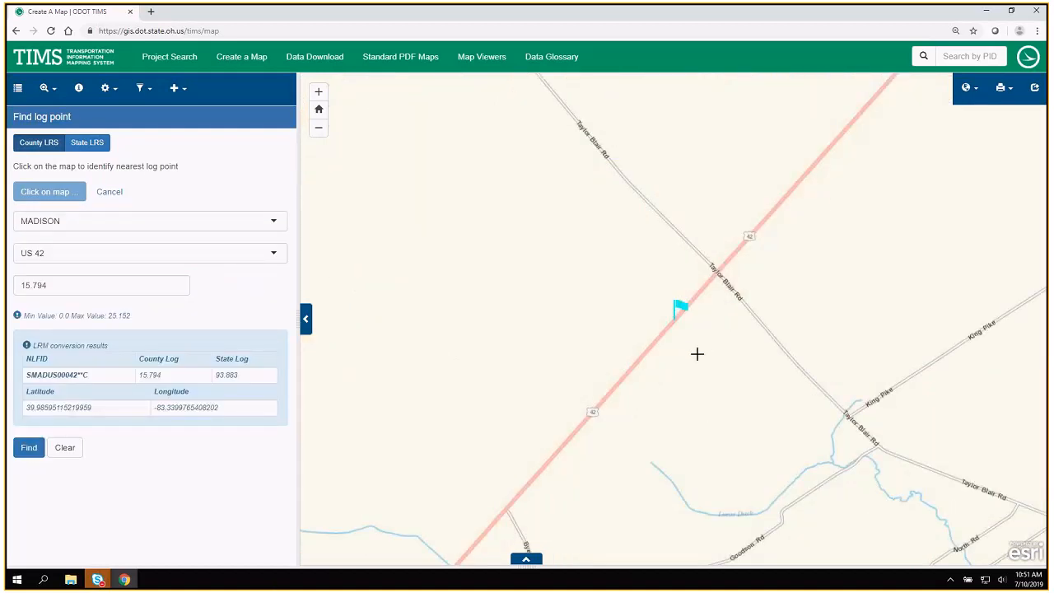
{"action": "scroll", "coordinate": [686, 356], "scroll_direction": "down", "scroll_amount": 2}
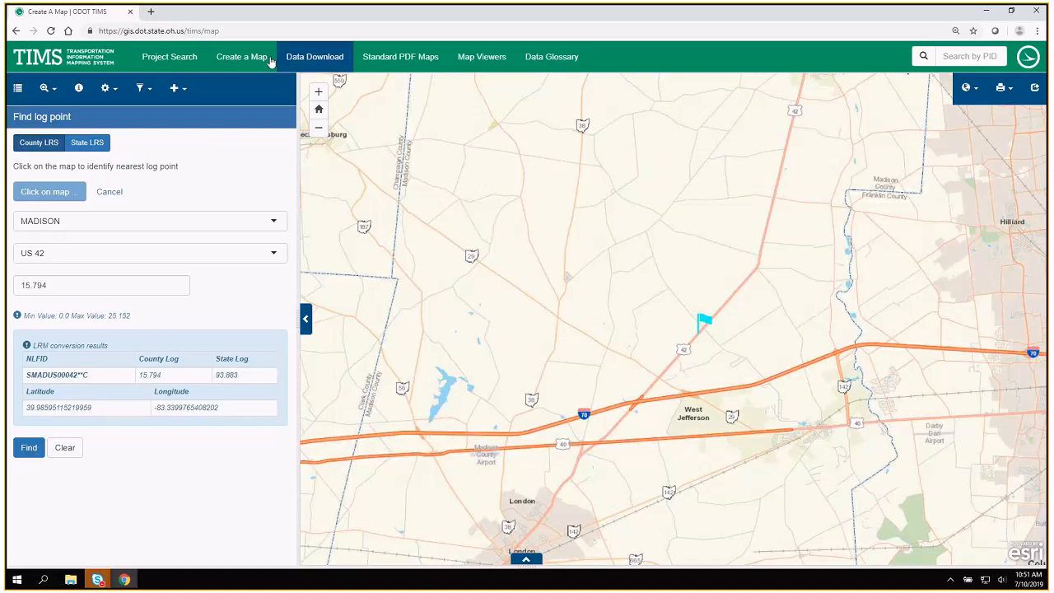
Show the map layer list, collapse Results Layers, expand Assets, and widen the layer area to review the available asset layers.
{"action": "left_click", "coordinate": [18, 89]}
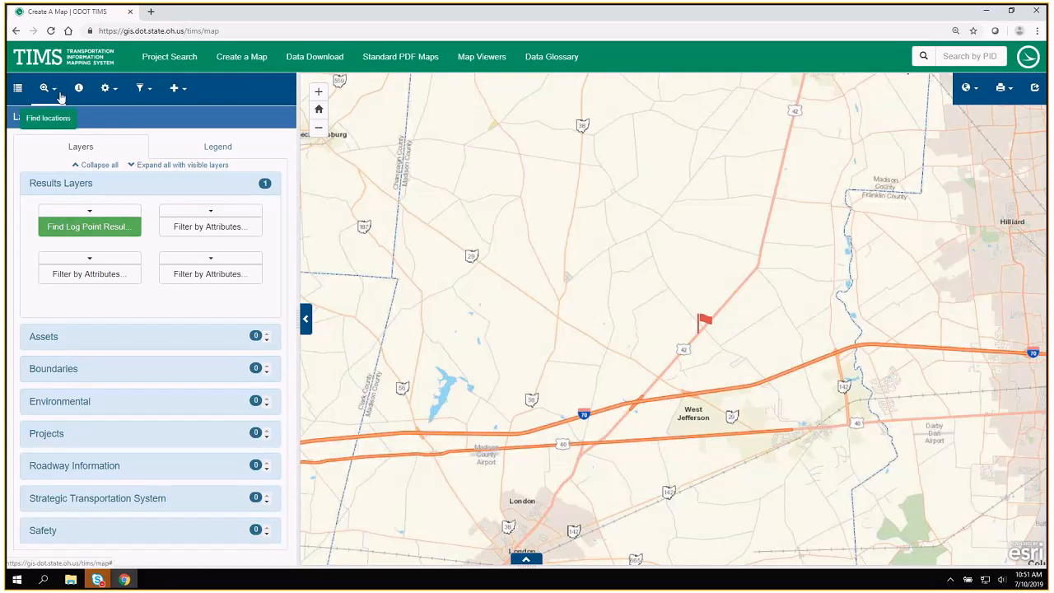
{"action": "left_click", "coordinate": [83, 183]}
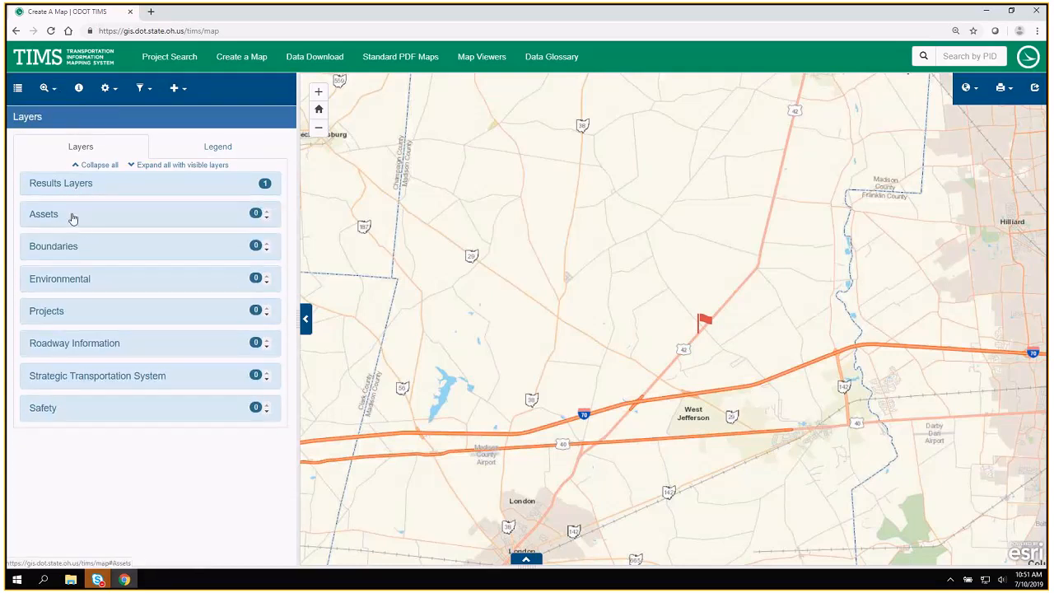
{"action": "left_click", "coordinate": [71, 216]}
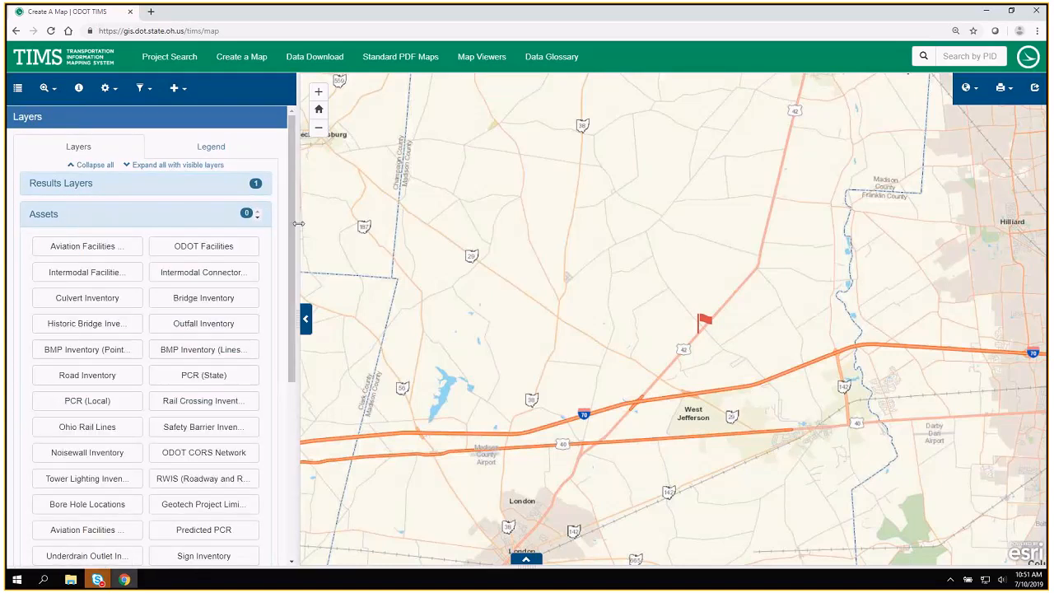
{"action": "left_click_drag", "start_coordinate": [306, 225], "coordinate": [350, 230]}
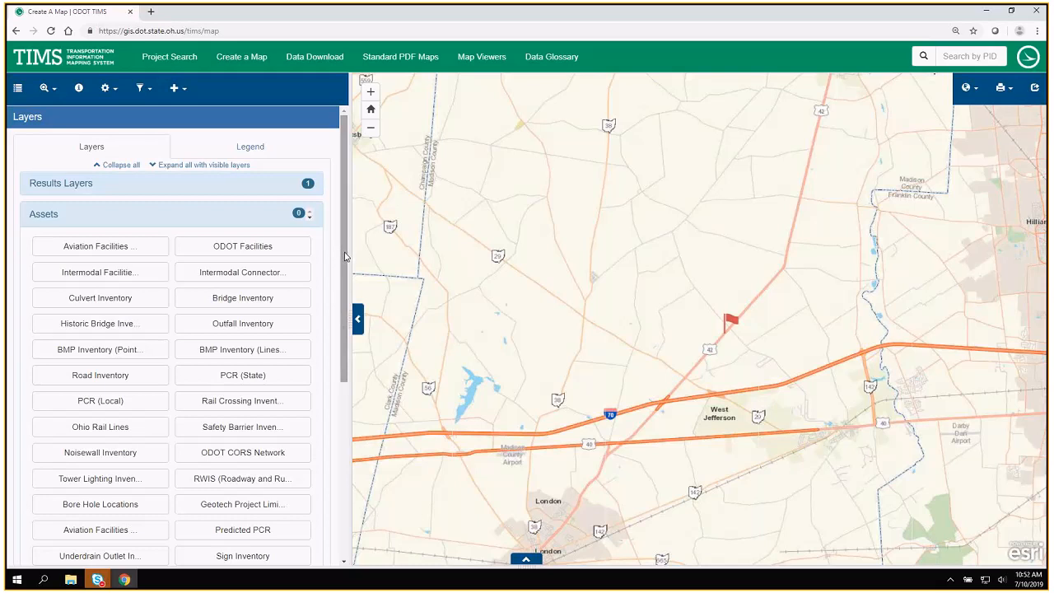
{"action": "left_click_drag", "start_coordinate": [347, 259], "coordinate": [349, 329]}
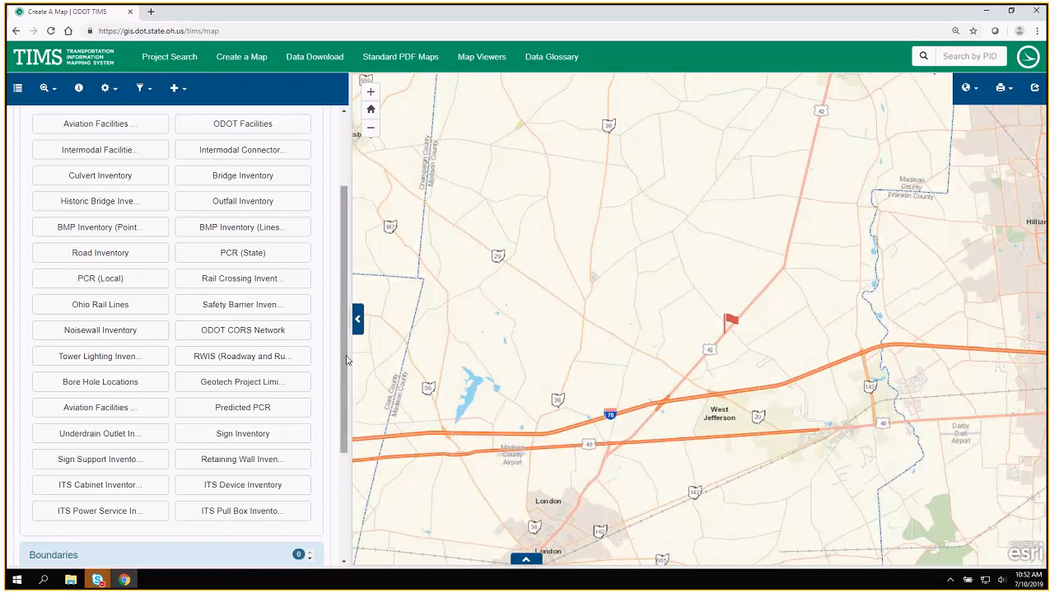
{"action": "left_click_drag", "start_coordinate": [346, 360], "coordinate": [344, 352]}
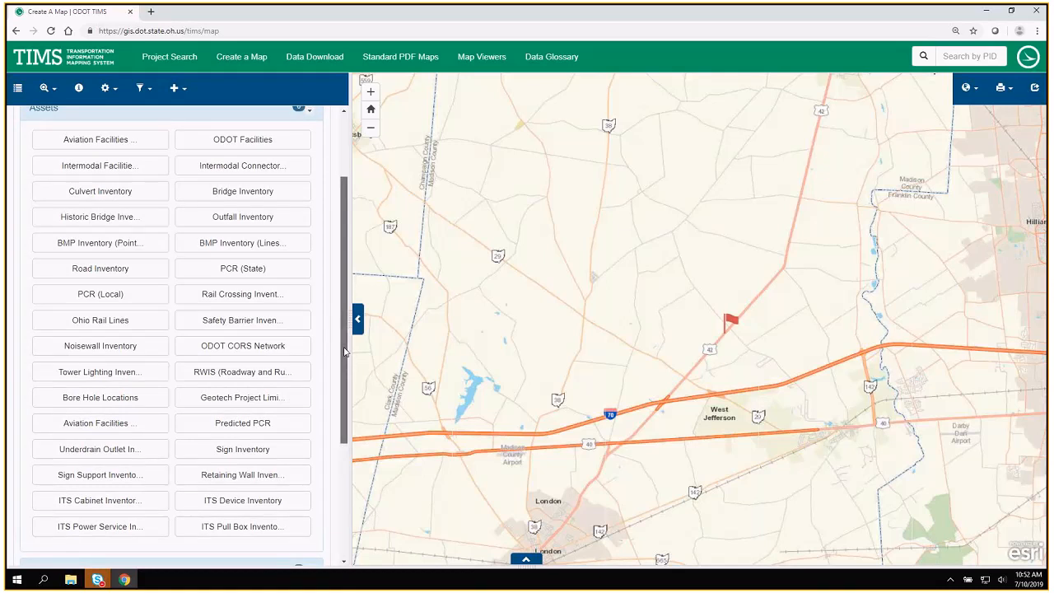
{"action": "left_click_drag", "start_coordinate": [344, 352], "coordinate": [344, 341]}
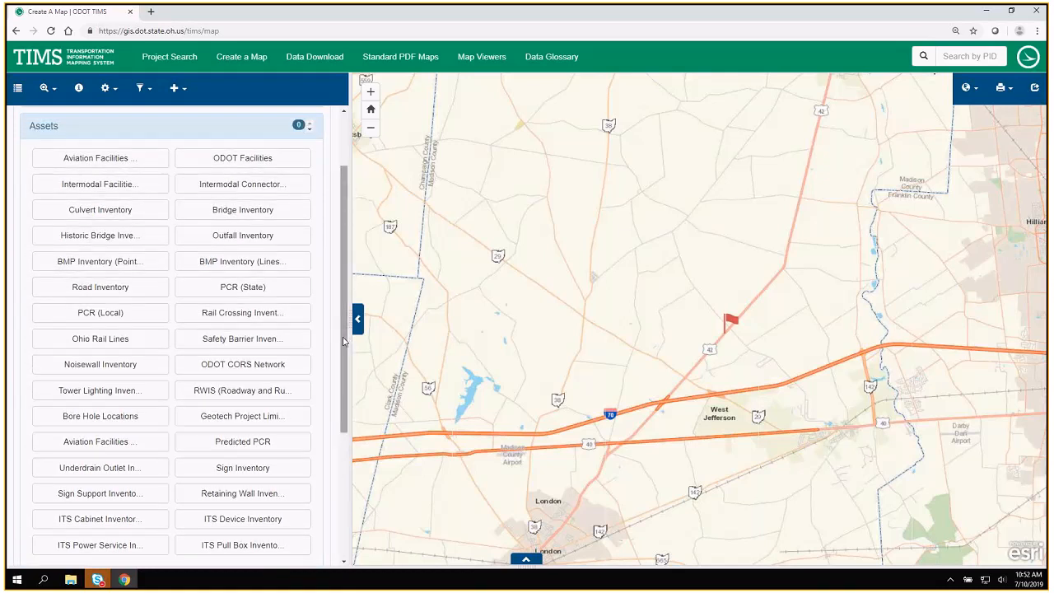
Collapse the Assets group and display the Traffic AADT layer from Roadway Information.
{"action": "left_click", "coordinate": [51, 129]}
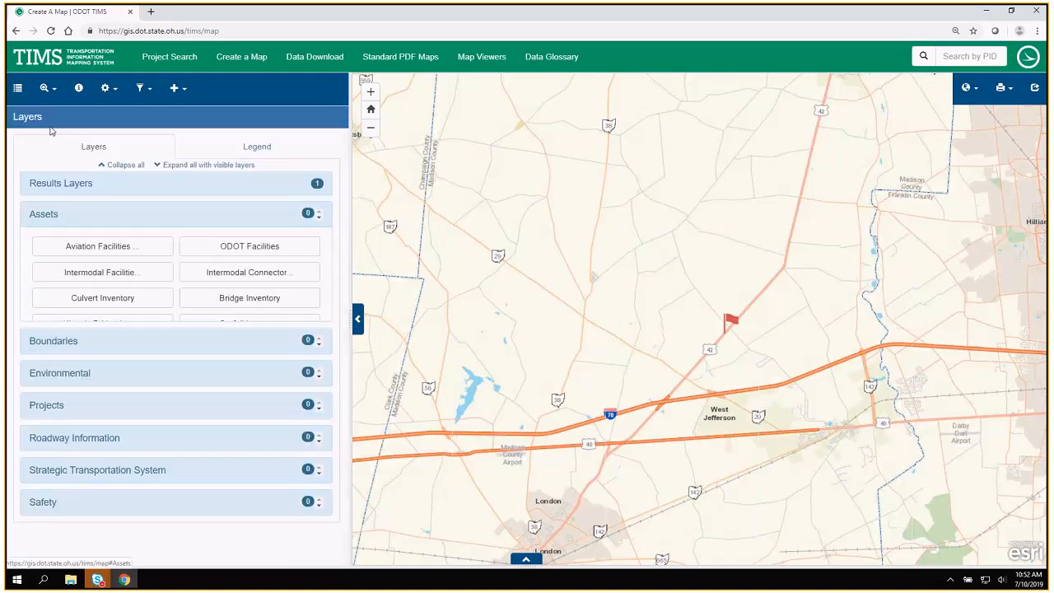
{"action": "left_click", "coordinate": [118, 345]}
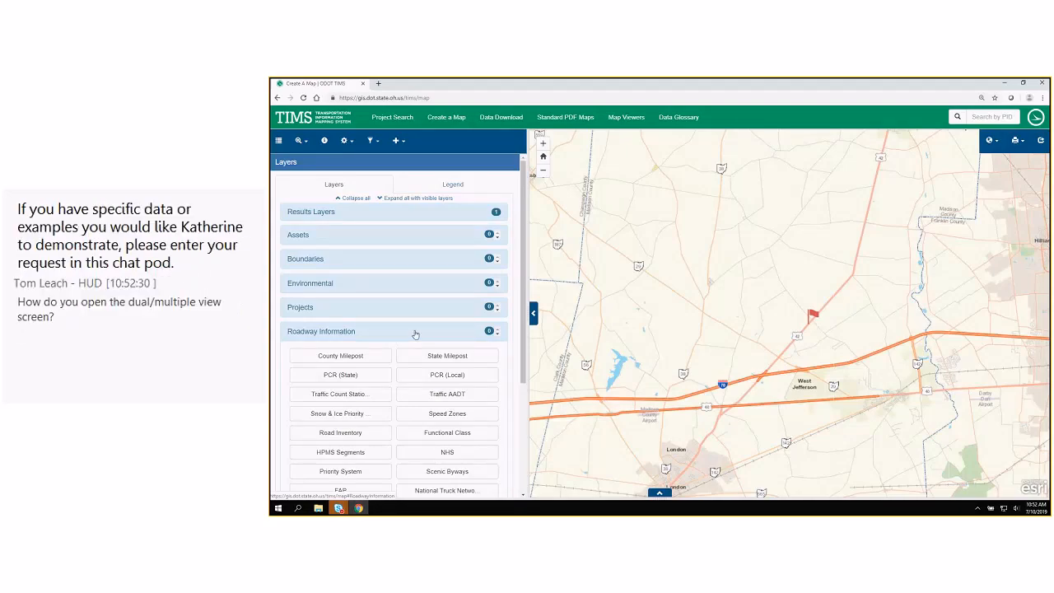
{"action": "left_click", "coordinate": [455, 397]}
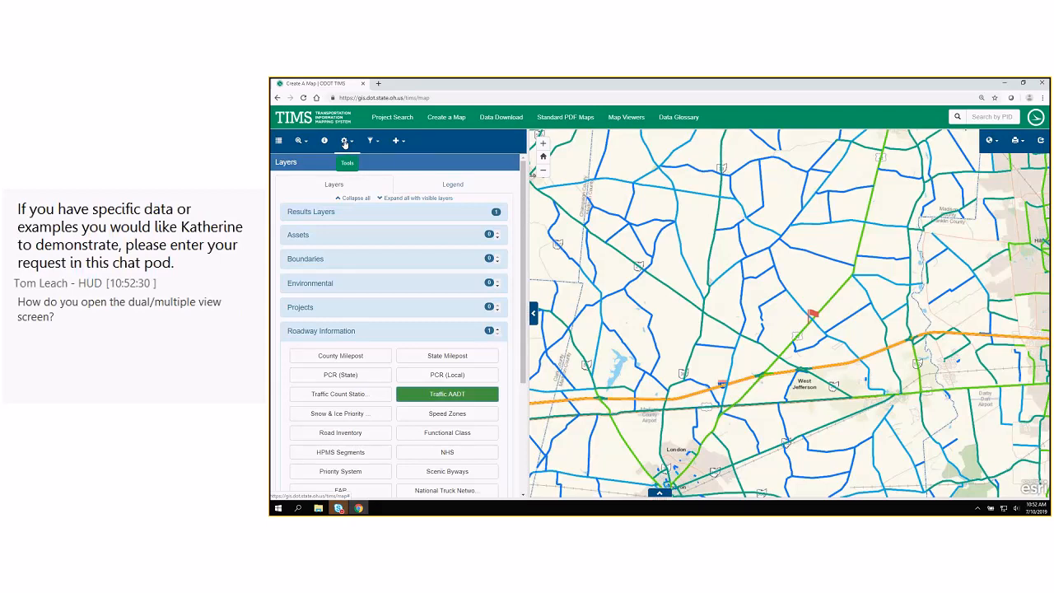
Open the Map Channel dual map for a point on US 42 just northeast of the log point flag.
{"action": "left_click", "coordinate": [345, 142]}
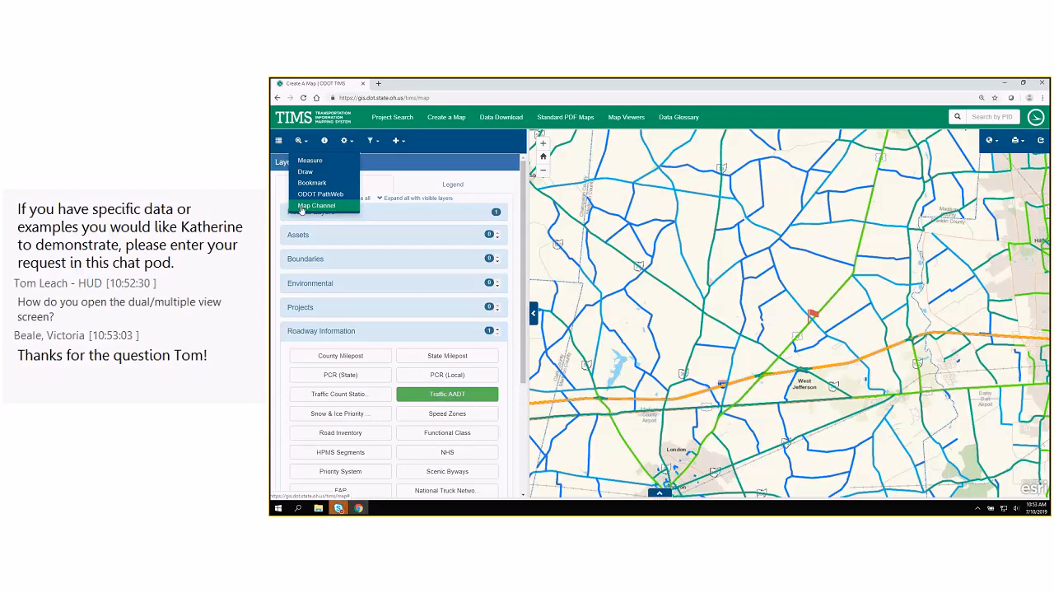
{"action": "left_click", "coordinate": [507, 250]}
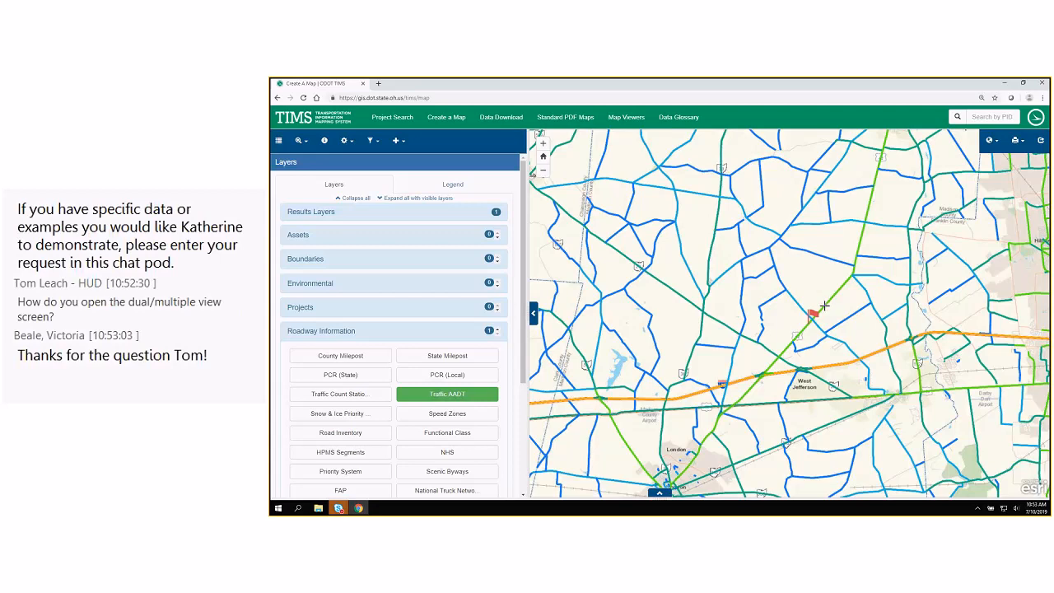
{"action": "left_click", "coordinate": [824, 306]}
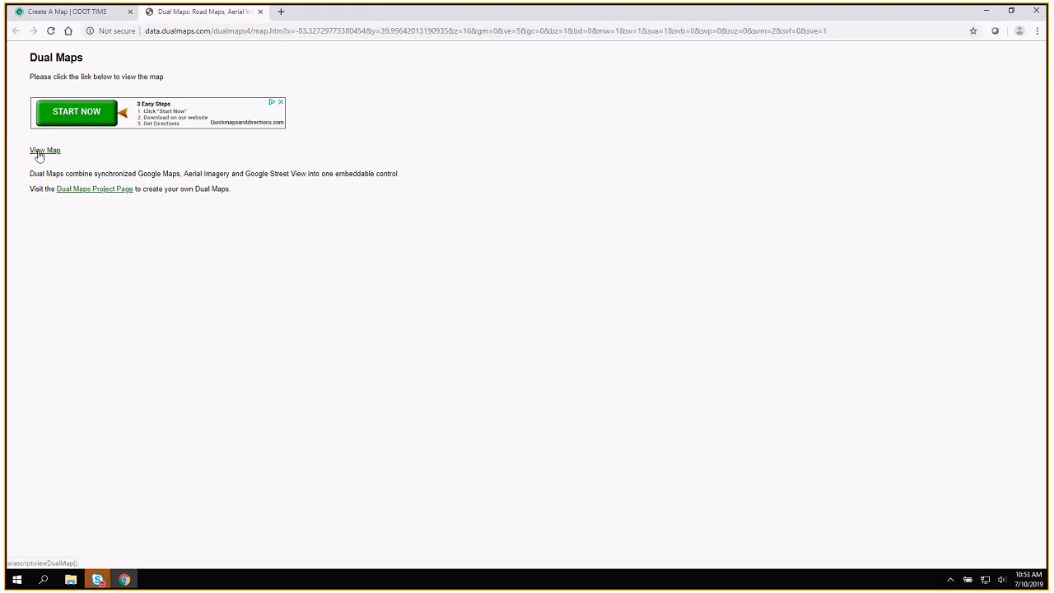
{"action": "left_click_drag", "start_coordinate": [38, 155], "coordinate": [52, 151]}
{"action": "left_click", "coordinate": [43, 153]}
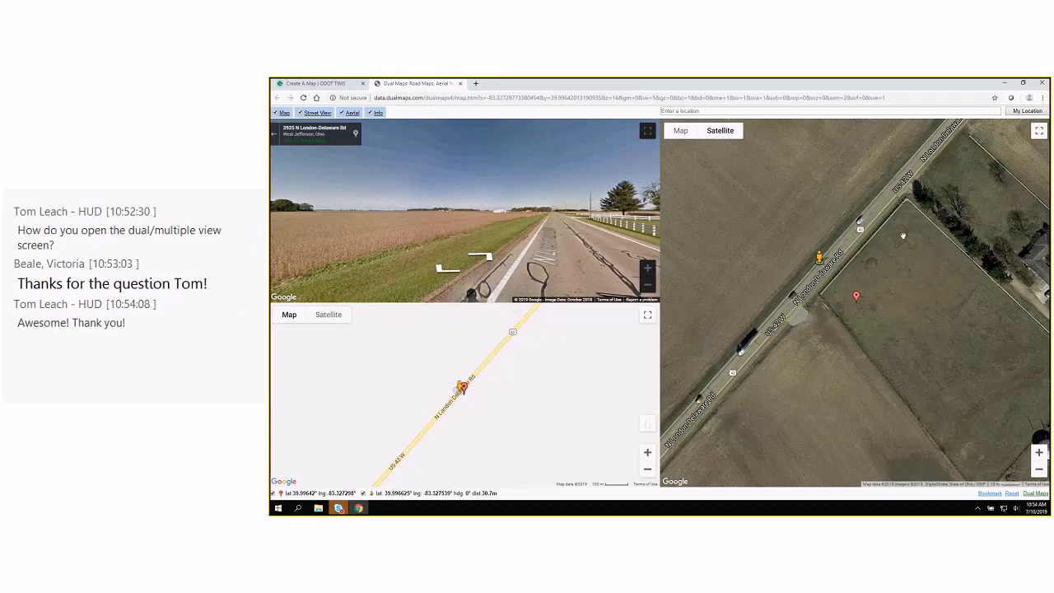
Move the aerial map and turn the street view in the dual map, and return to the TIMS layer list.
{"action": "left_click_drag", "start_coordinate": [904, 235], "coordinate": [903, 238]}
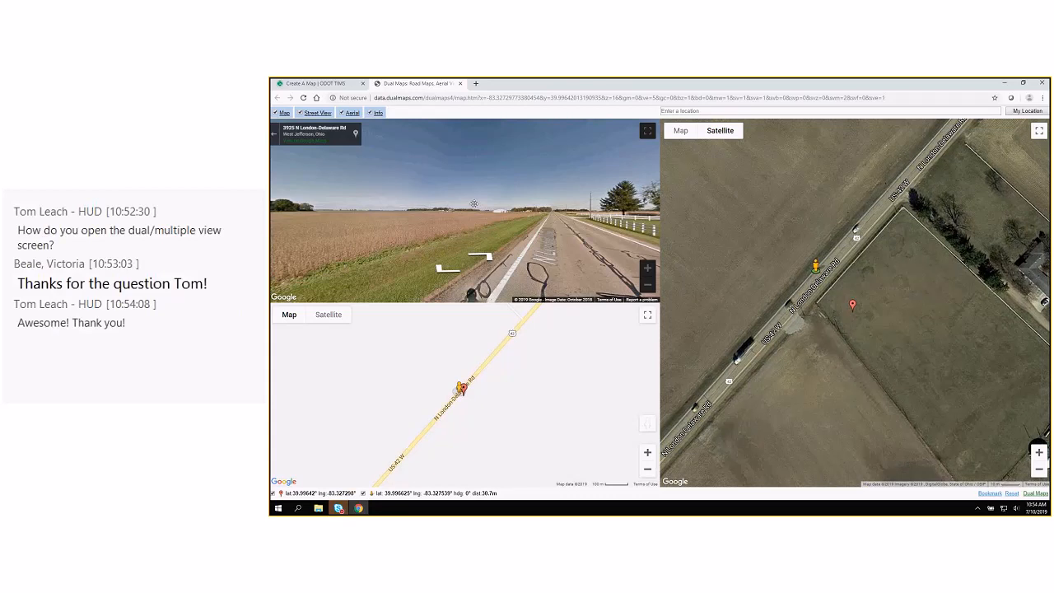
{"action": "left_click_drag", "start_coordinate": [473, 203], "coordinate": [436, 220]}
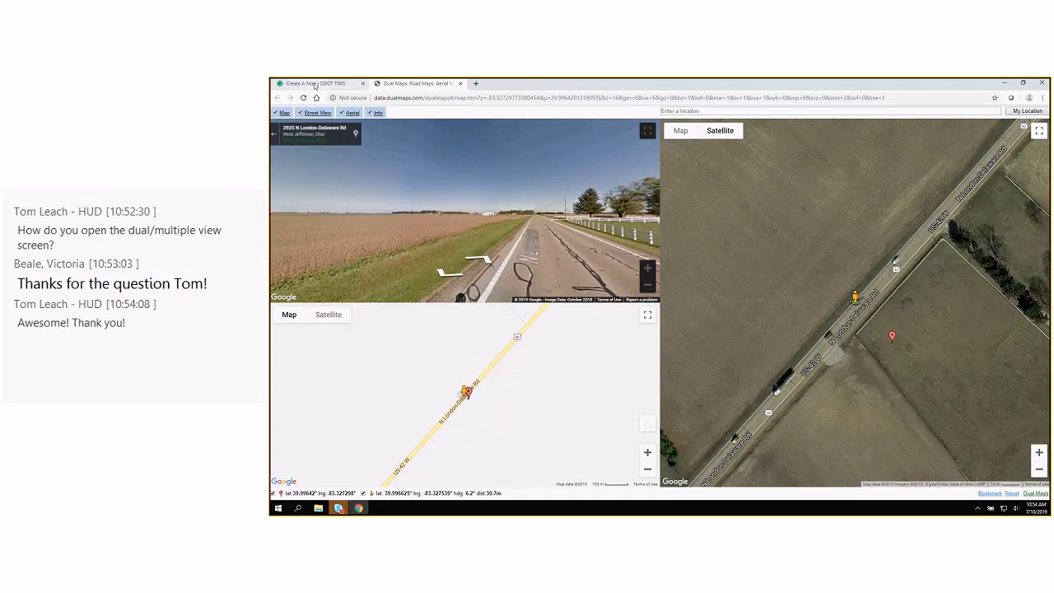
{"action": "left_click", "coordinate": [314, 84]}
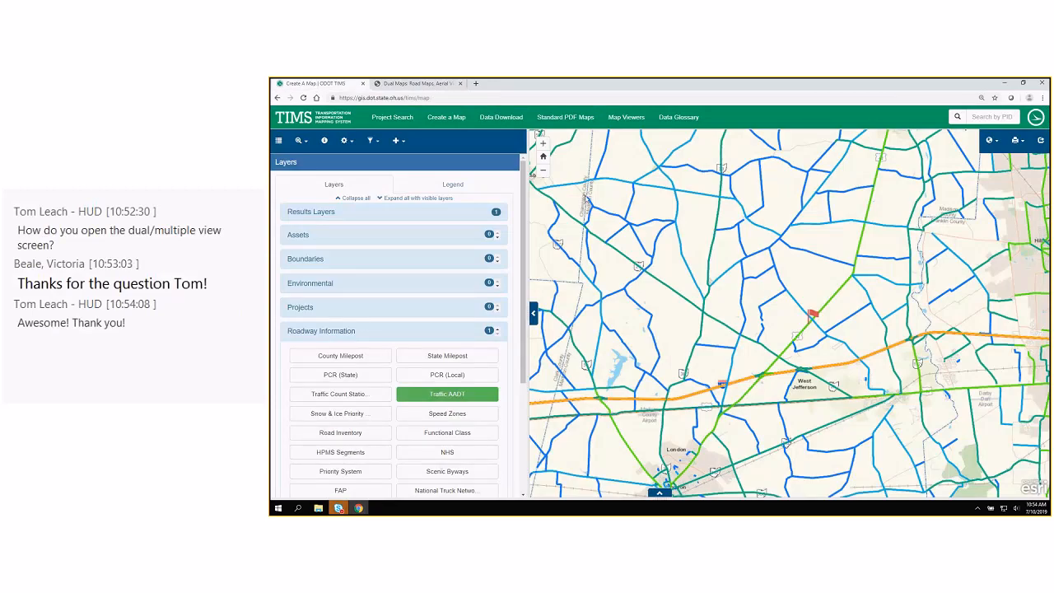
{"action": "left_click_drag", "start_coordinate": [522, 180], "coordinate": [522, 199]}
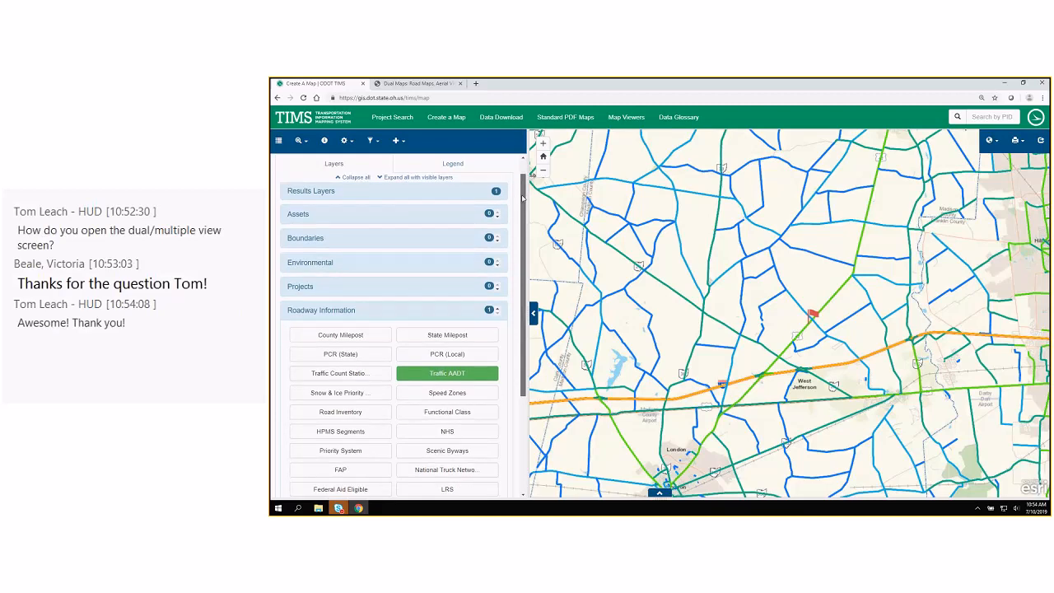
Check the Traffic AADT legend and identify the US 42 segment just northeast of the log point flag.
{"action": "left_click", "coordinate": [453, 163]}
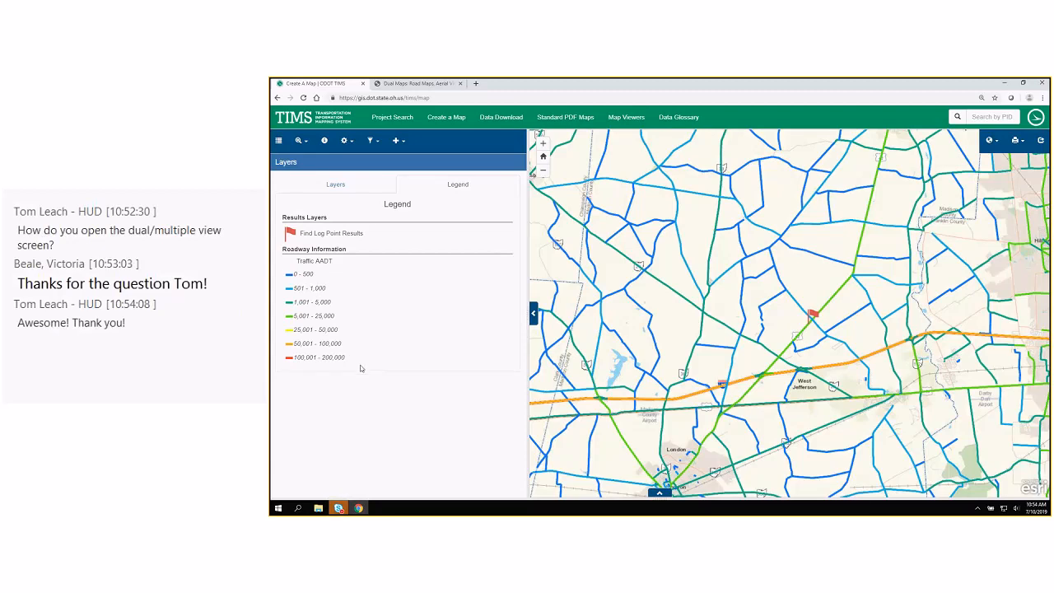
{"action": "left_click", "coordinate": [343, 186]}
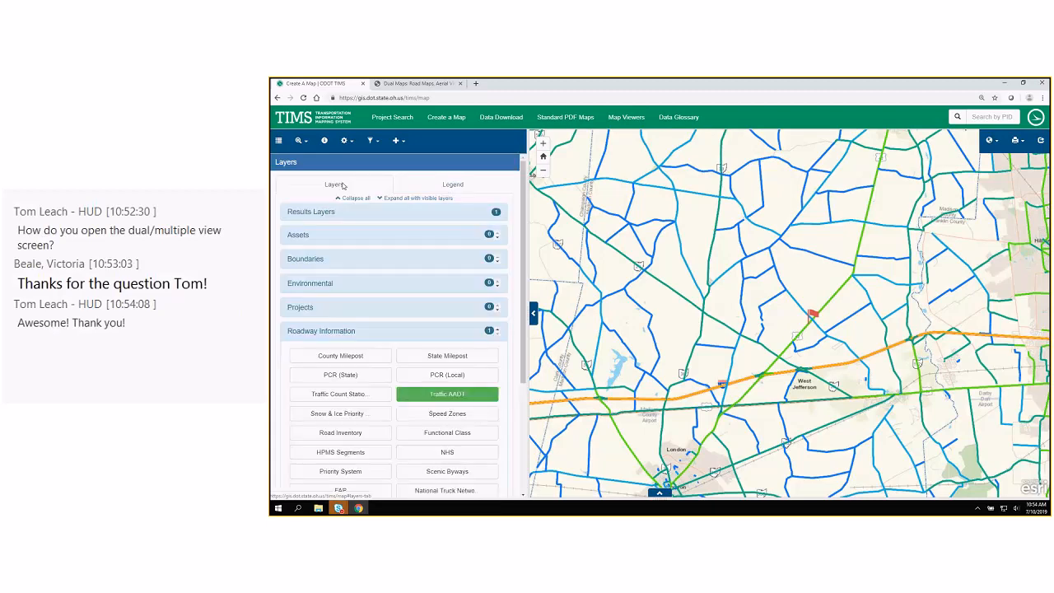
{"action": "left_click", "coordinate": [326, 142]}
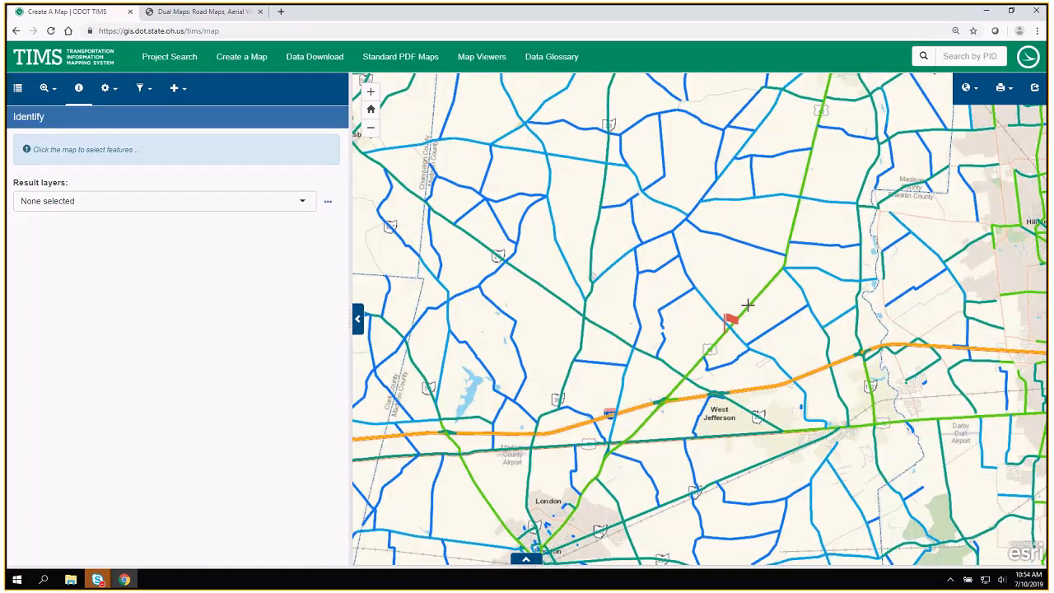
{"action": "left_click", "coordinate": [747, 305]}
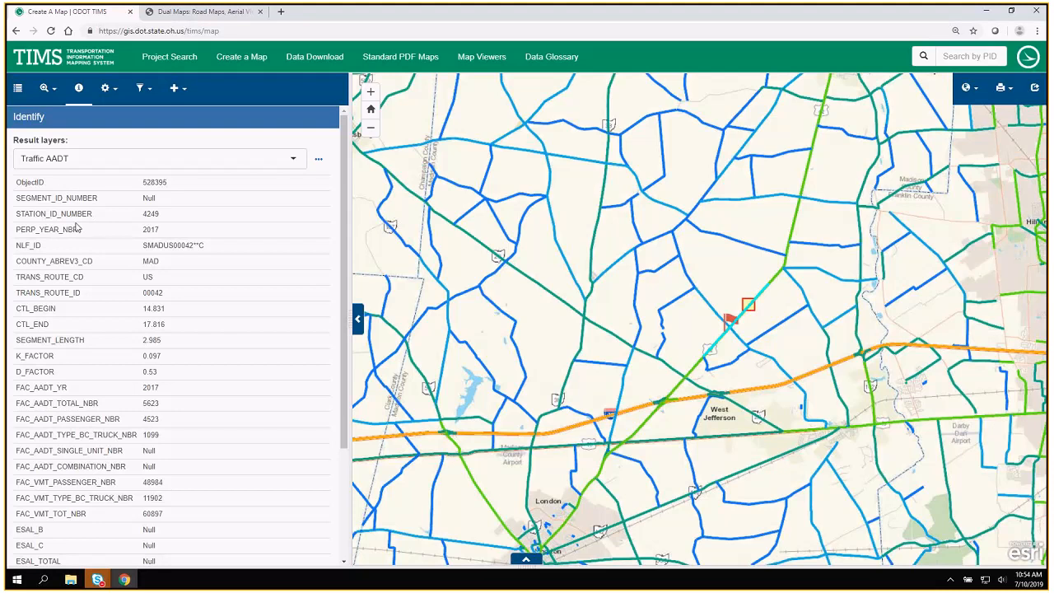
Open the TRAFFIC_REPORTS link in the identified segment's attributes to view its traffic count record, and return to the TIMS map.
{"action": "scroll", "coordinate": [77, 228], "scroll_direction": "down", "scroll_amount": 5}
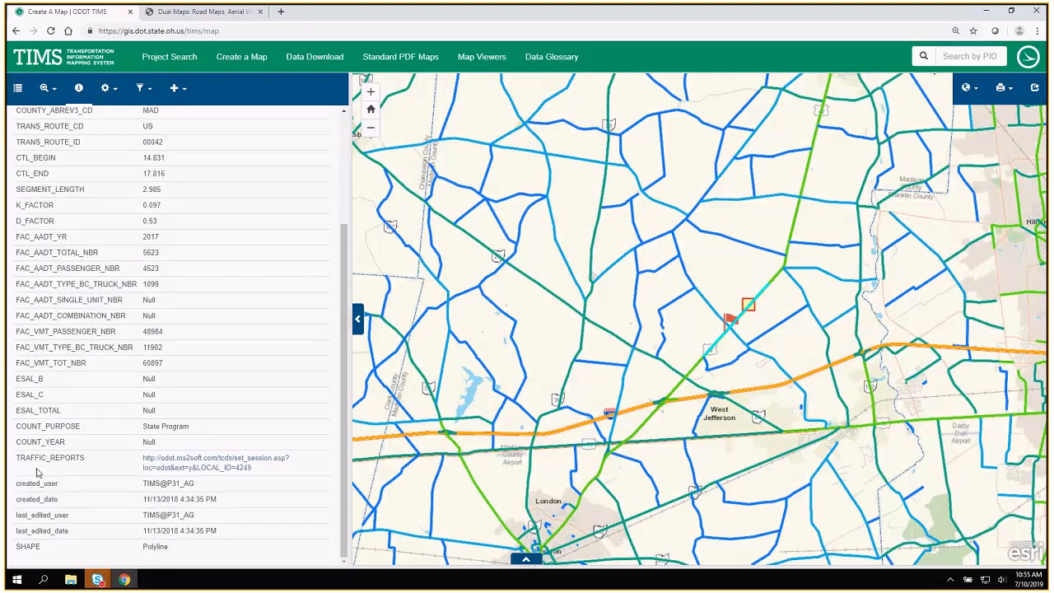
{"action": "left_click_drag", "start_coordinate": [17, 458], "coordinate": [114, 463]}
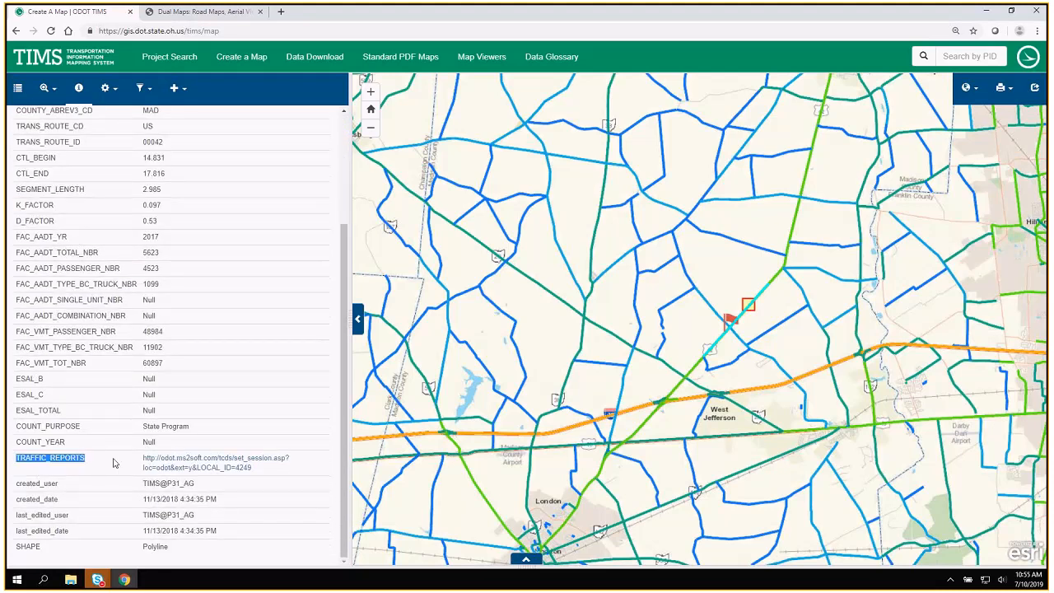
{"action": "left_click", "coordinate": [193, 463]}
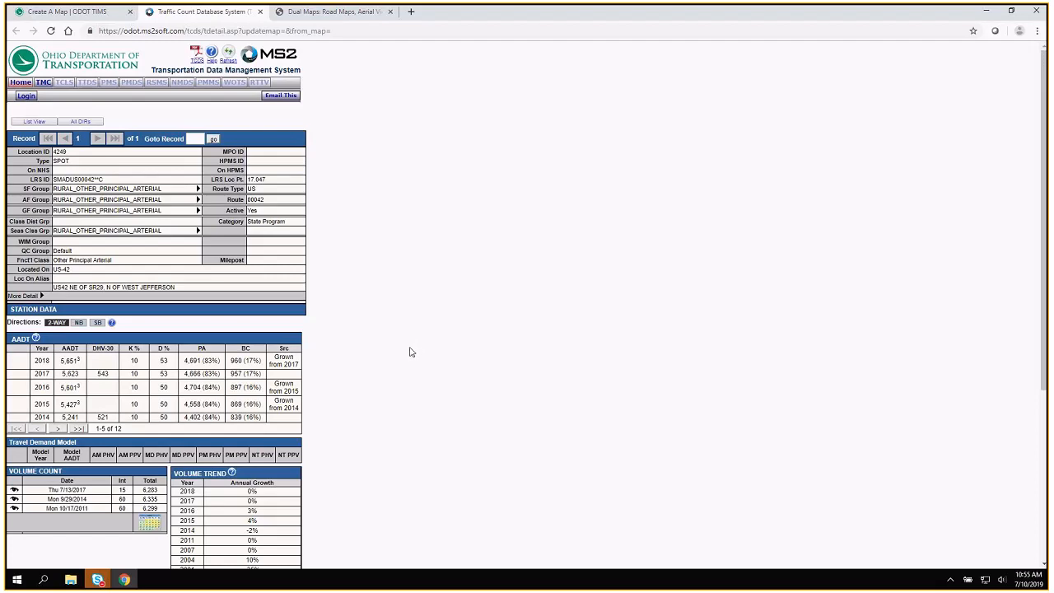
{"action": "left_click", "coordinate": [74, 13]}
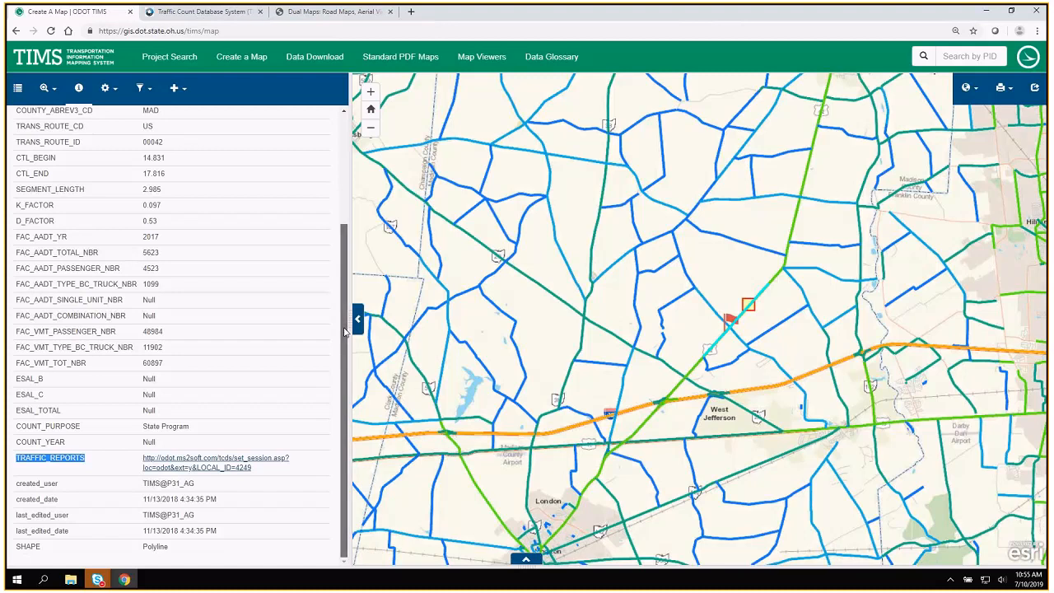
Replace the Traffic AADT layer with PCR (State) and check its color ranges in the legend.
{"action": "left_click_drag", "start_coordinate": [344, 331], "coordinate": [344, 115]}
{"action": "left_click", "coordinate": [18, 88]}
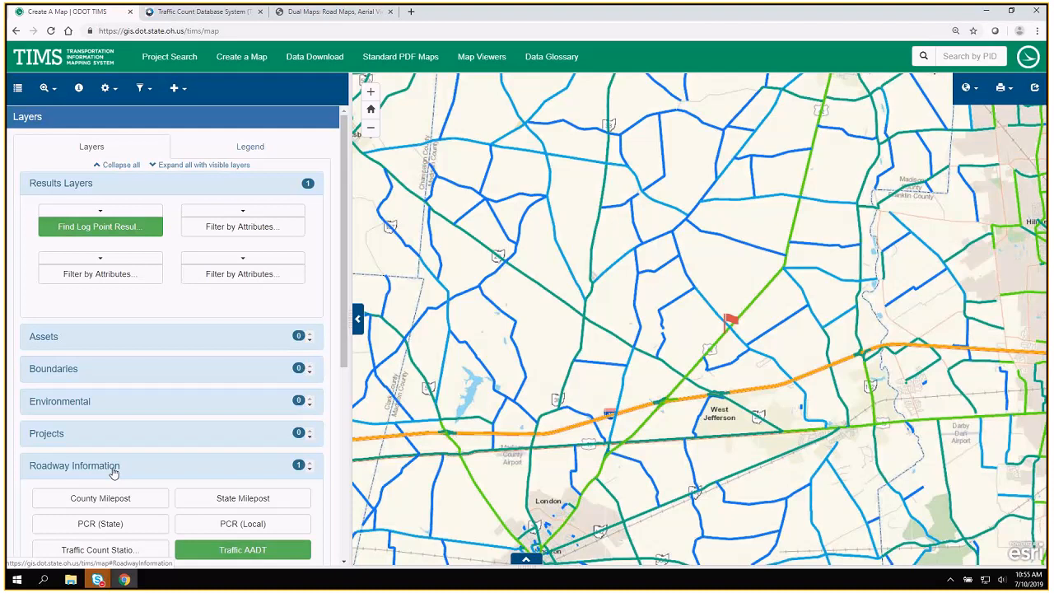
{"action": "left_click", "coordinate": [87, 524]}
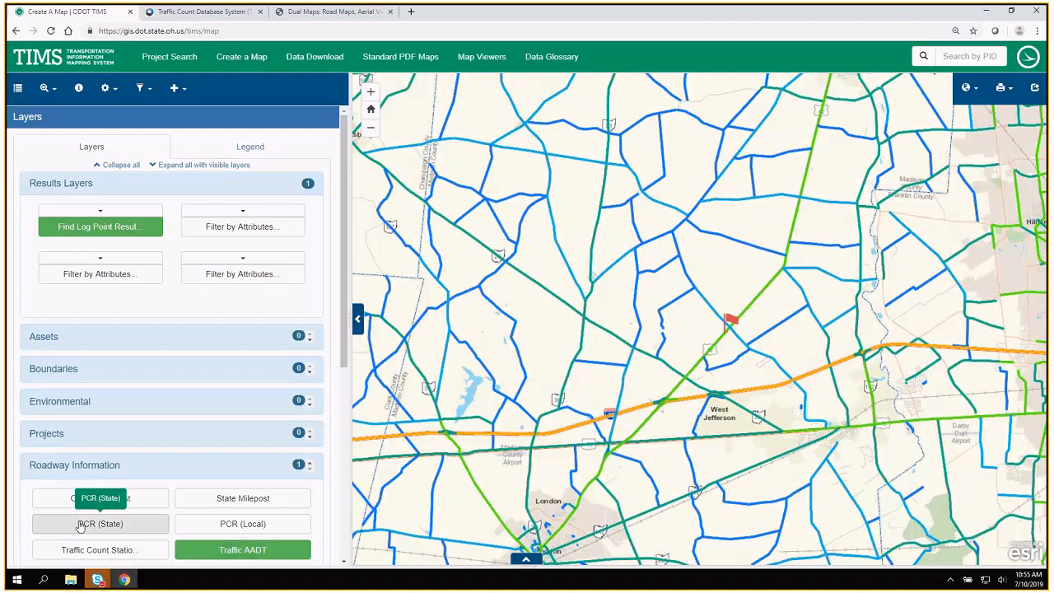
{"action": "left_click", "coordinate": [207, 551]}
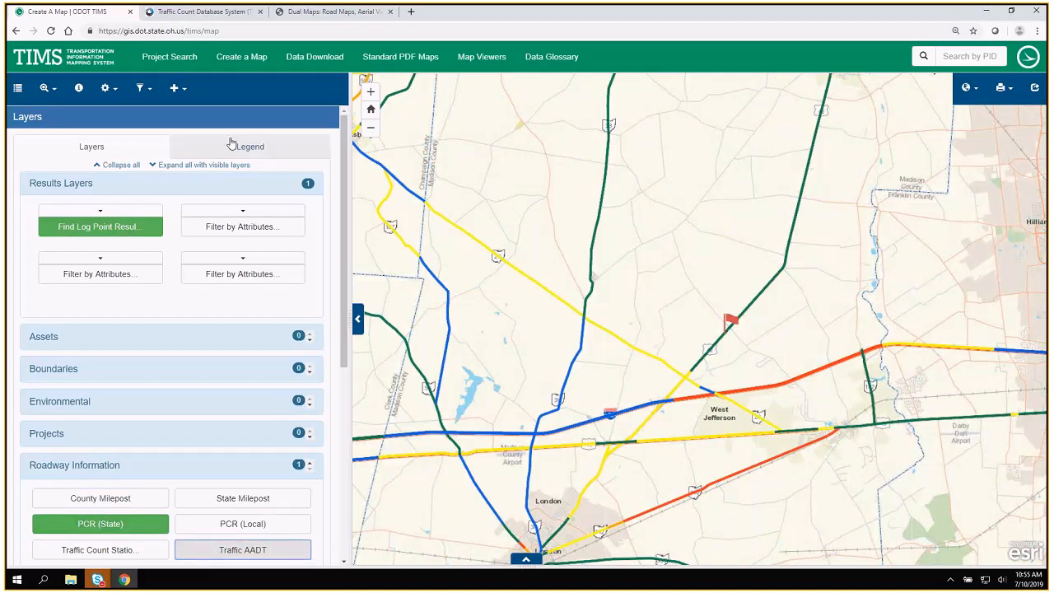
{"action": "left_click", "coordinate": [233, 144]}
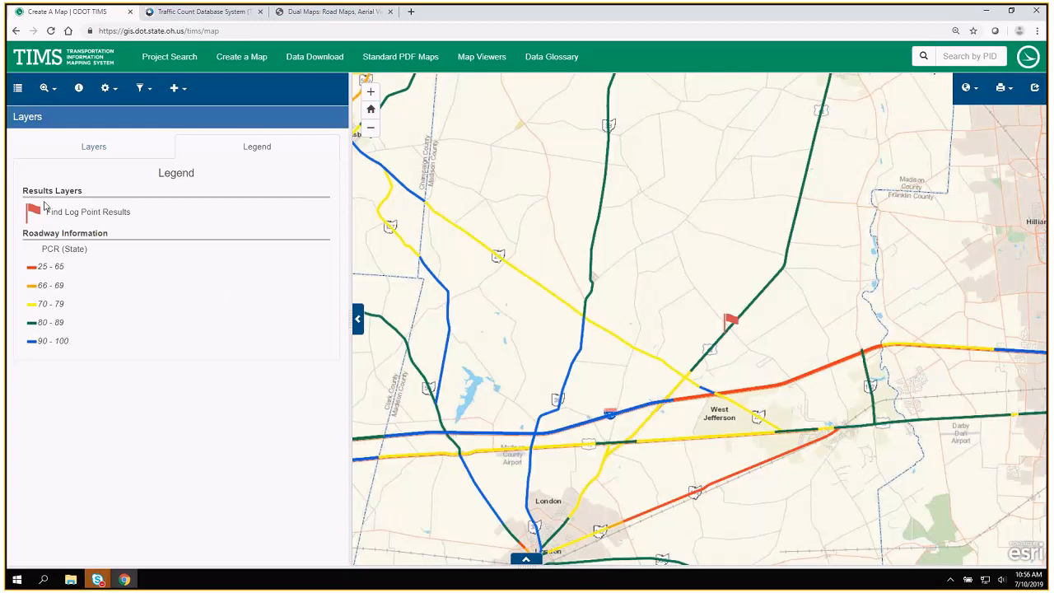
{"action": "left_click", "coordinate": [94, 147]}
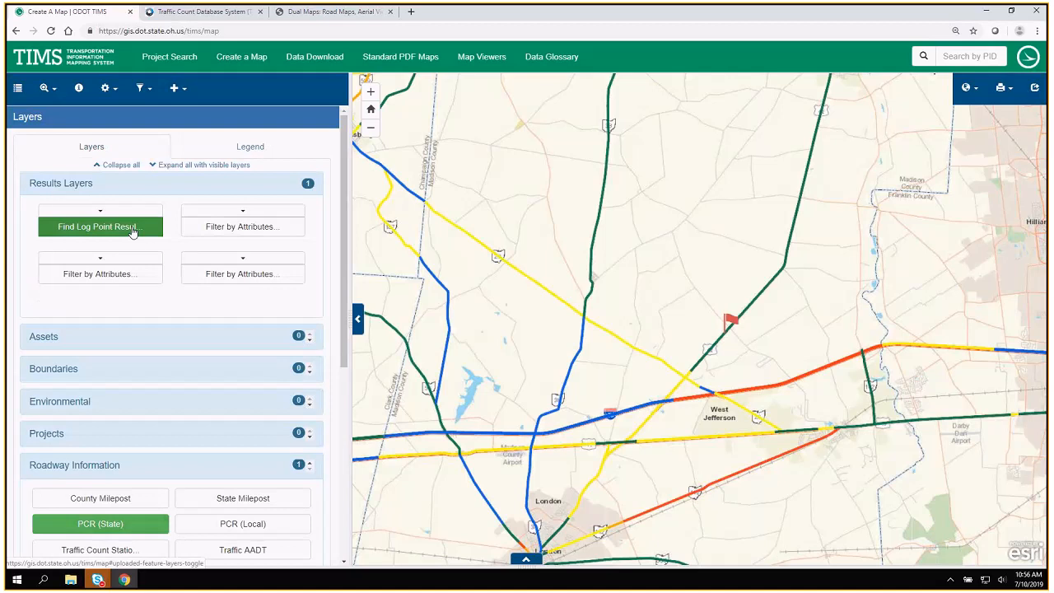
Add the Traffic Count Stations layer from Roadway Information to the map.
{"action": "left_click", "coordinate": [107, 467]}
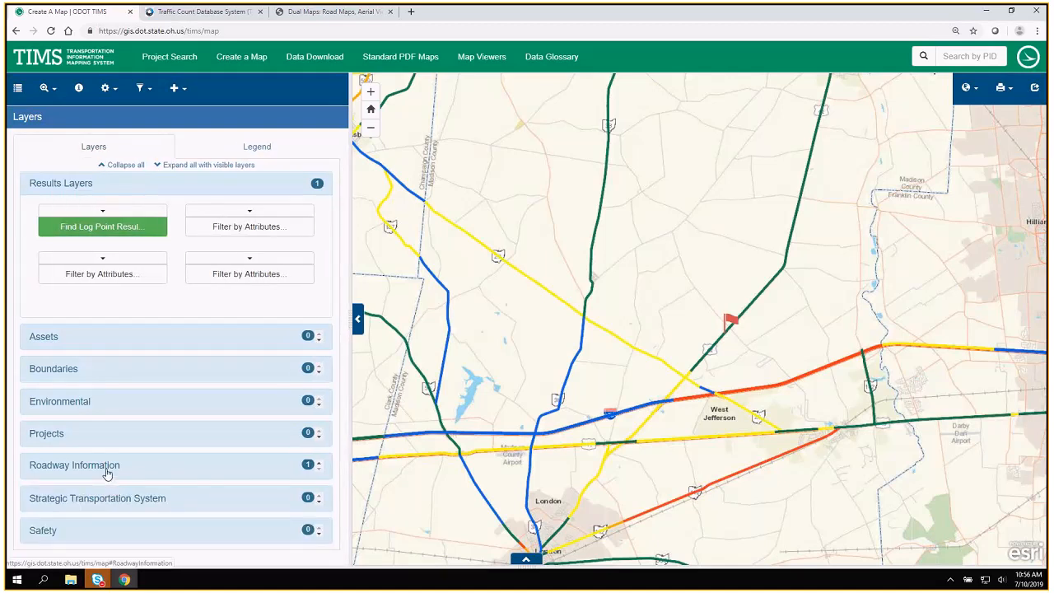
{"action": "left_click", "coordinate": [107, 467]}
{"action": "scroll", "coordinate": [109, 466], "scroll_direction": "down", "scroll_amount": 3}
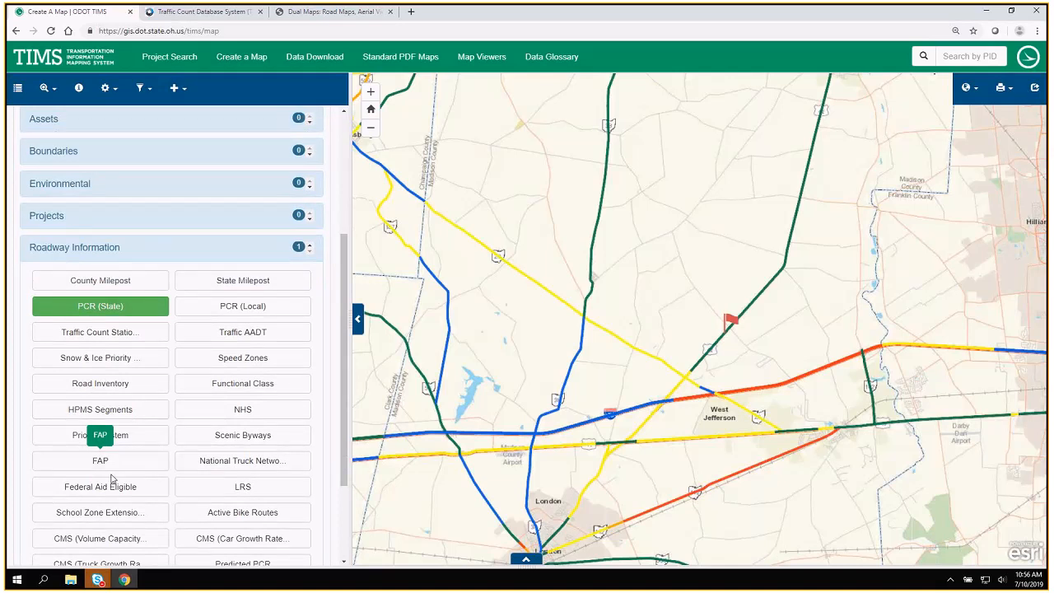
{"action": "left_click", "coordinate": [99, 333]}
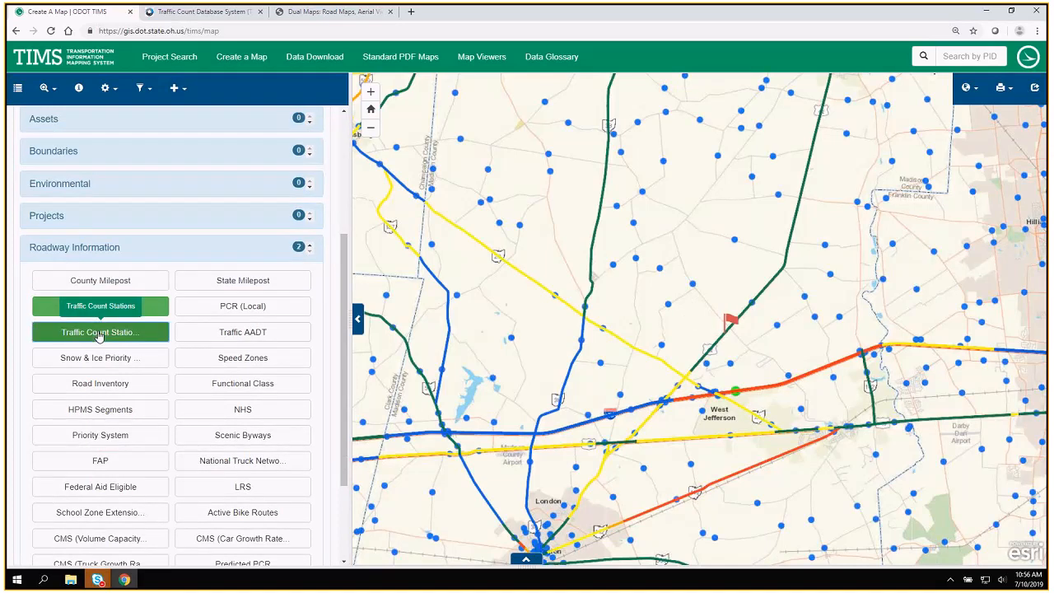
Display the Scenic Byways layer, hide Traffic Count Stations and PCR (State), and view the byways between London and Columbus.
{"action": "scroll", "coordinate": [99, 332], "scroll_direction": "down", "scroll_amount": 1}
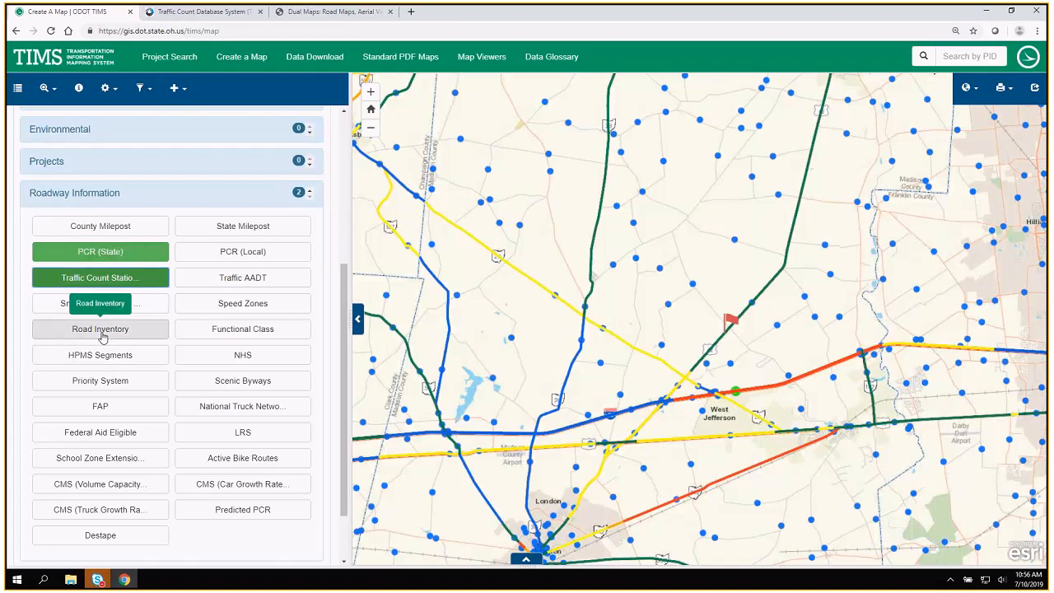
{"action": "left_click", "coordinate": [228, 391]}
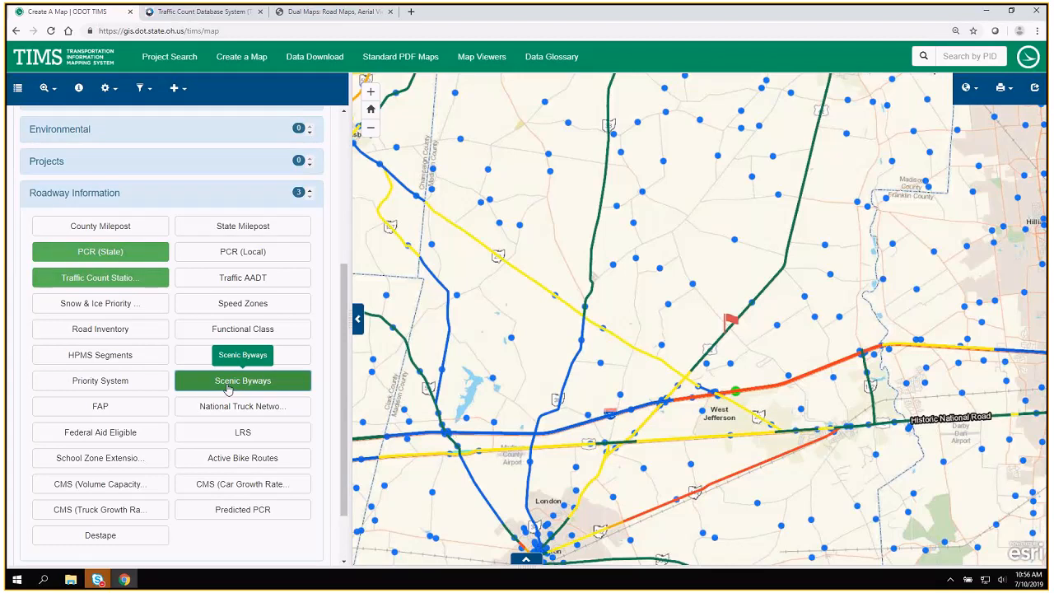
{"action": "left_click", "coordinate": [101, 279]}
{"action": "left_click", "coordinate": [101, 253]}
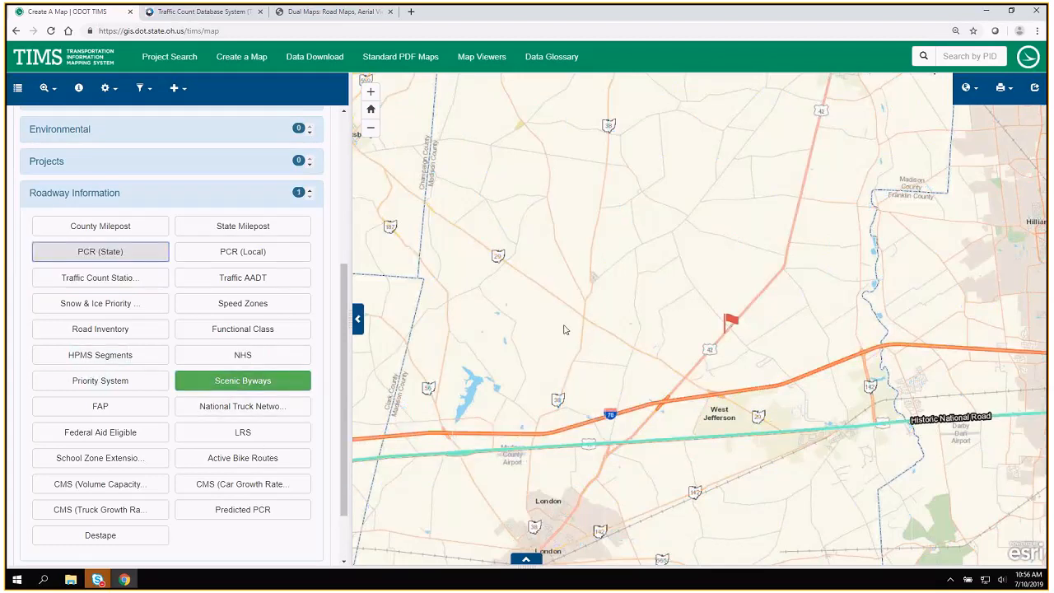
{"action": "left_click_drag", "start_coordinate": [551, 365], "coordinate": [542, 246]}
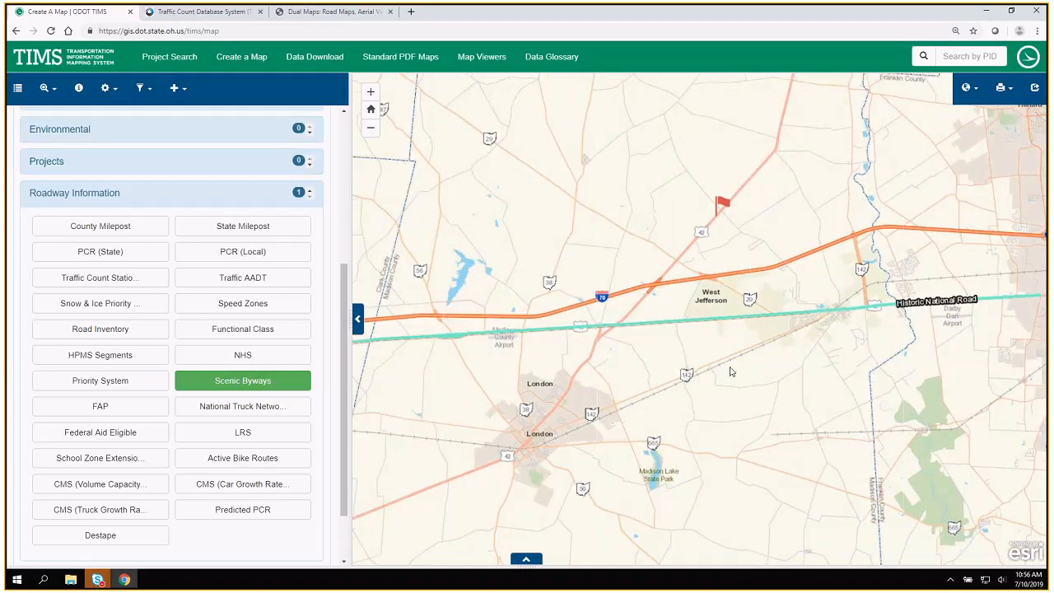
{"action": "scroll", "coordinate": [449, 364], "scroll_direction": "down", "scroll_amount": 2}
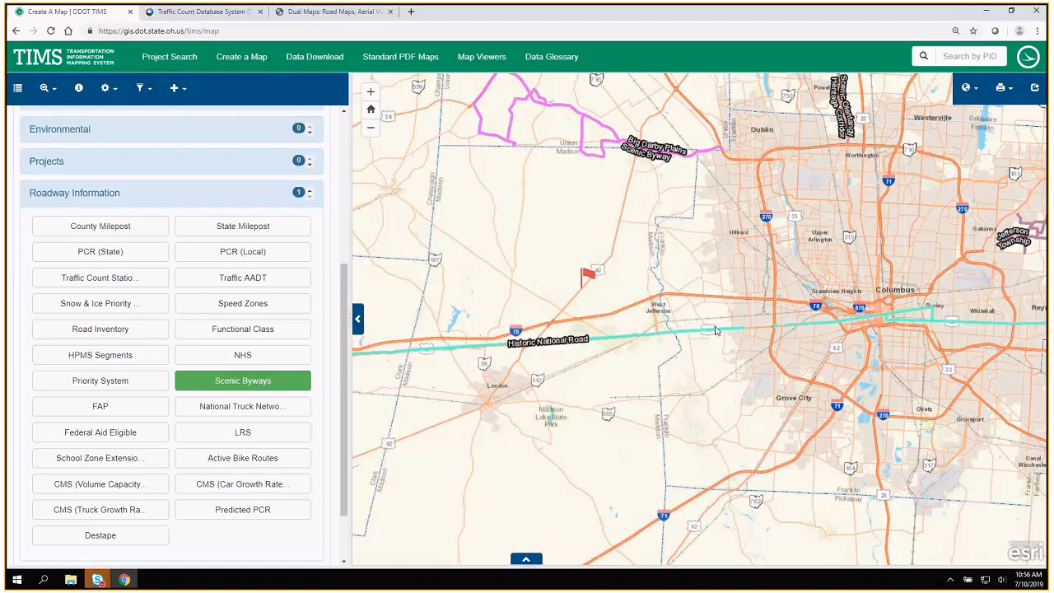
{"action": "scroll", "coordinate": [715, 330], "scroll_direction": "up", "scroll_amount": 2}
{"action": "left_click_drag", "start_coordinate": [577, 359], "coordinate": [635, 373]}
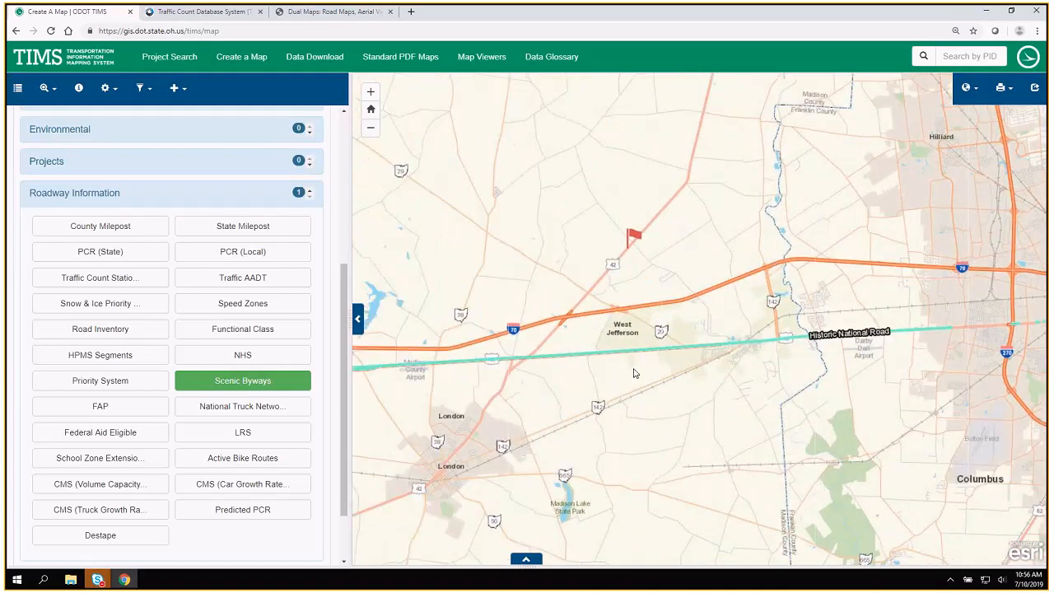
Show the Active Bike Routes layer, and hide both Scenic Byways and Active Bike Routes.
{"action": "left_click", "coordinate": [251, 465]}
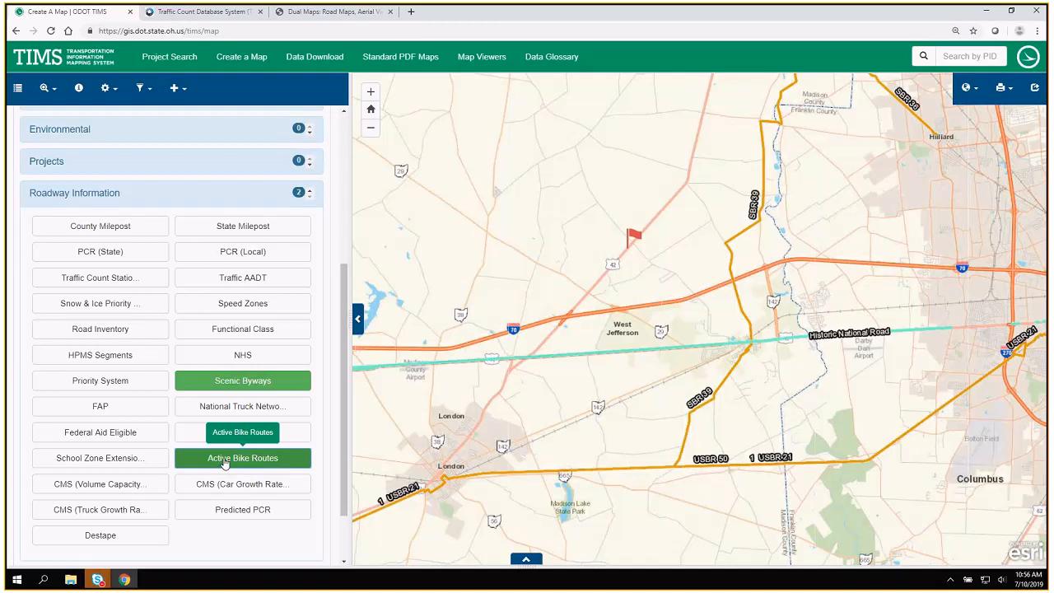
{"action": "left_click", "coordinate": [228, 383]}
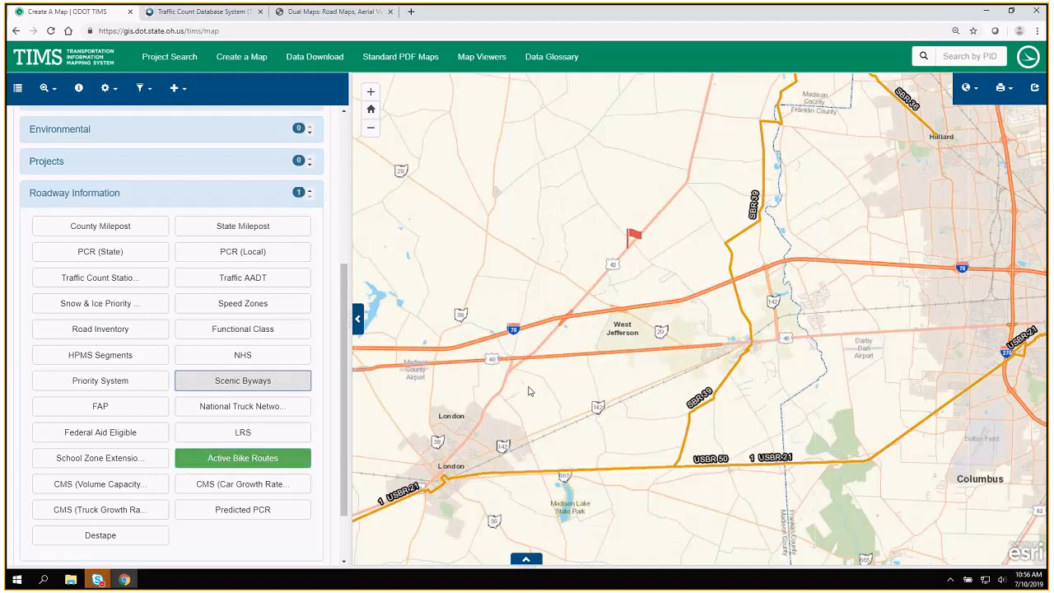
{"action": "left_click", "coordinate": [248, 457]}
Display the 2017 Crash layer from the Safety group.
{"action": "left_click", "coordinate": [120, 530]}
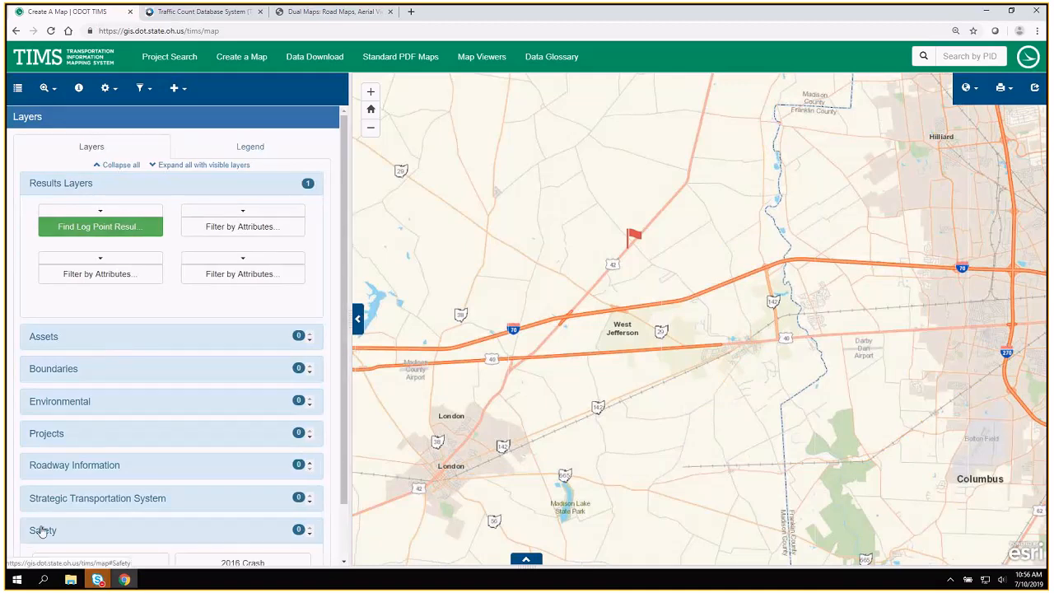
{"action": "scroll", "coordinate": [125, 519], "scroll_direction": "down", "scroll_amount": 1}
{"action": "scroll", "coordinate": [128, 521], "scroll_direction": "down", "scroll_amount": 1}
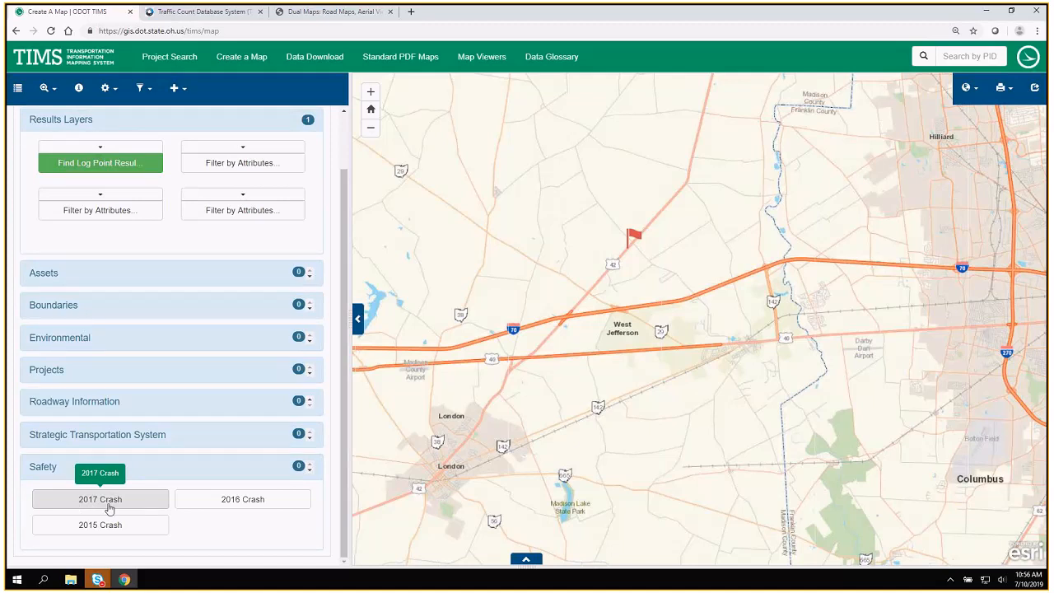
{"action": "left_click", "coordinate": [136, 504]}
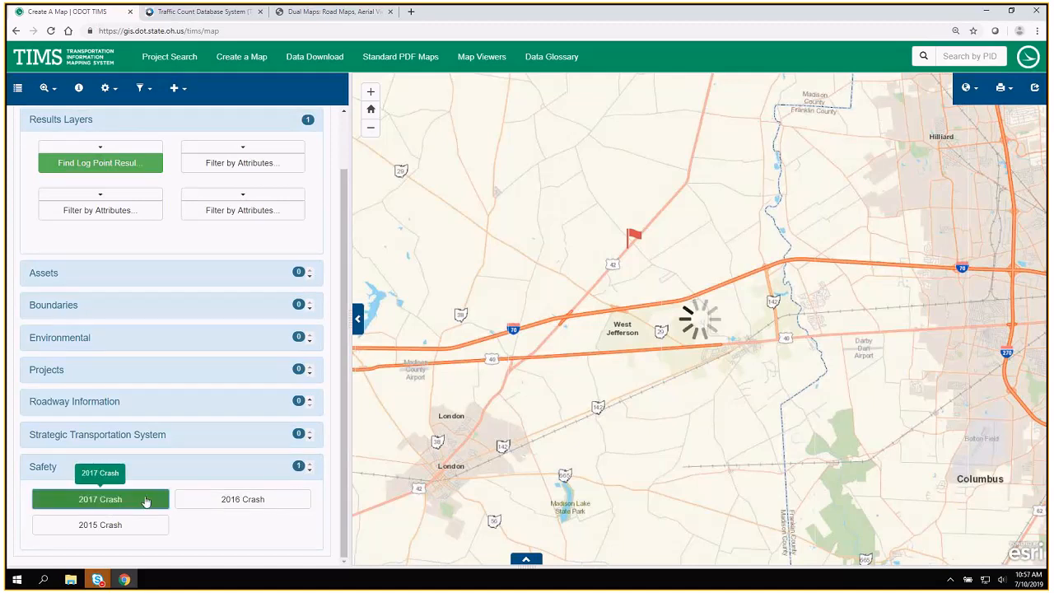
Identify the 2017 crashes on I-70 just northwest of West Jefferson.
{"action": "left_click", "coordinate": [79, 89]}
{"action": "left_click", "coordinate": [644, 303]}
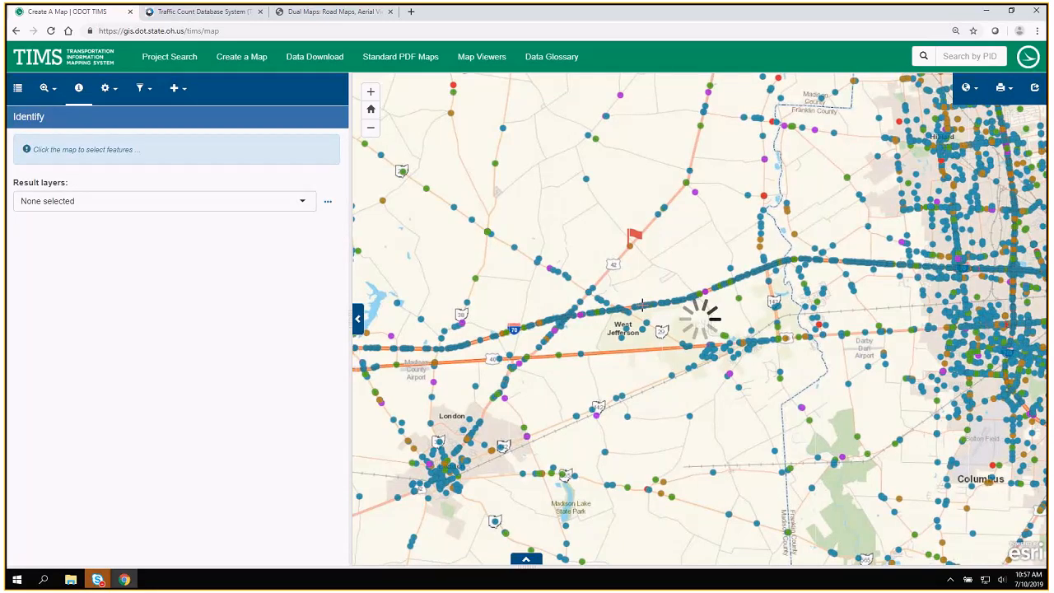
{"action": "left_click", "coordinate": [596, 310]}
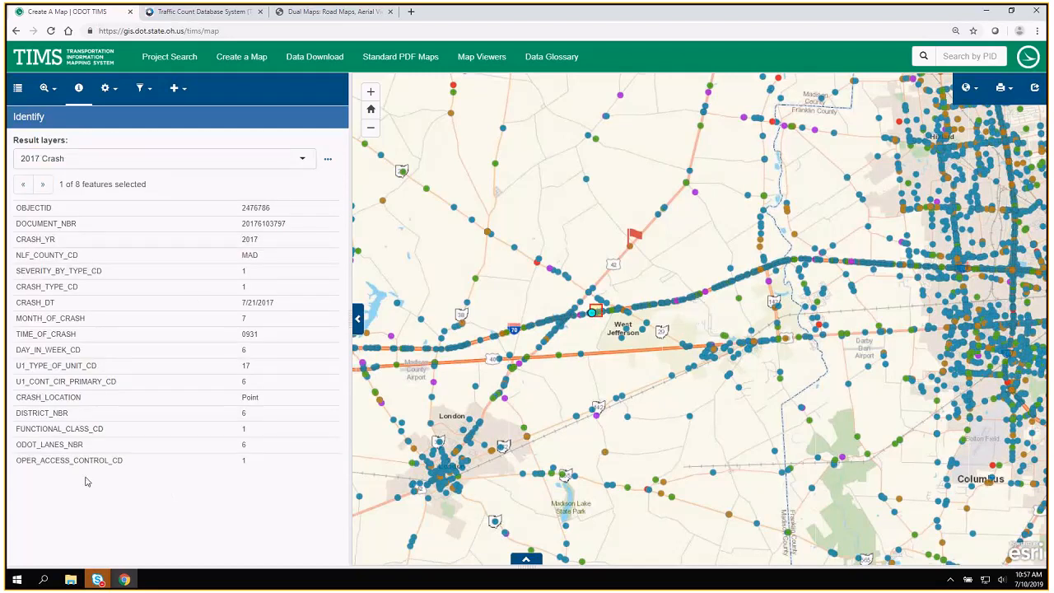
Check the 2017 Crash severity colors in the legend and return to the layer list.
{"action": "left_click", "coordinate": [17, 87]}
{"action": "left_click", "coordinate": [257, 147]}
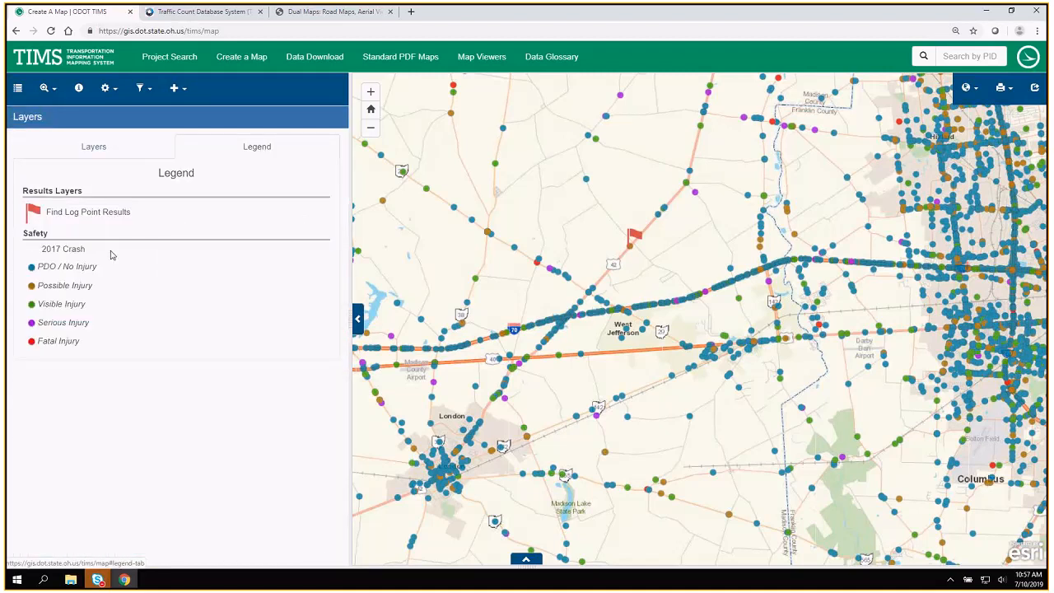
{"action": "left_click", "coordinate": [18, 89]}
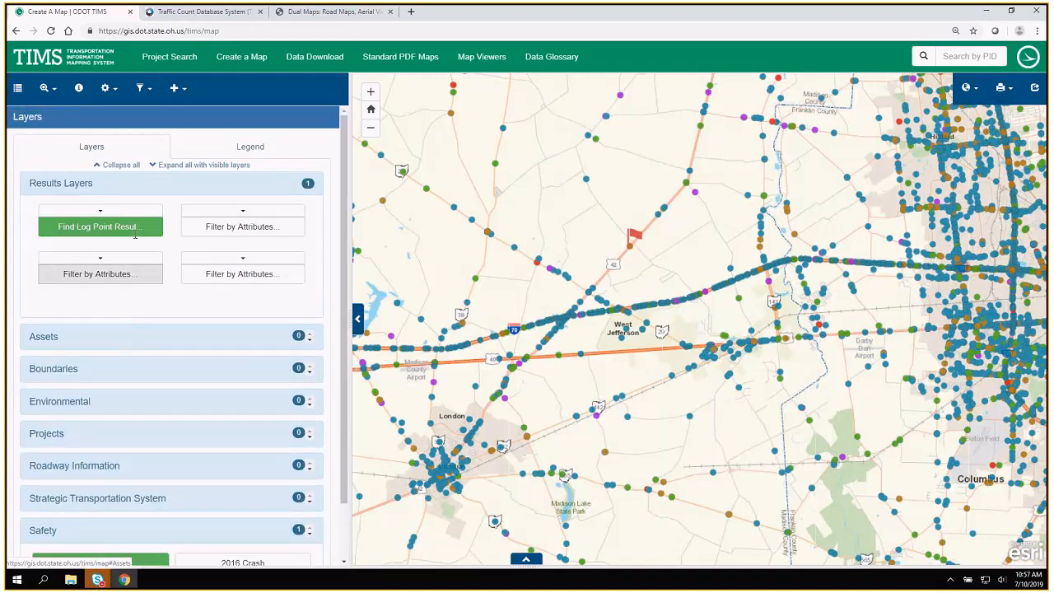
Collapse Results Layers, review the Boundaries layers, and expand the Environmental group to examine its available layers.
{"action": "left_click", "coordinate": [112, 183]}
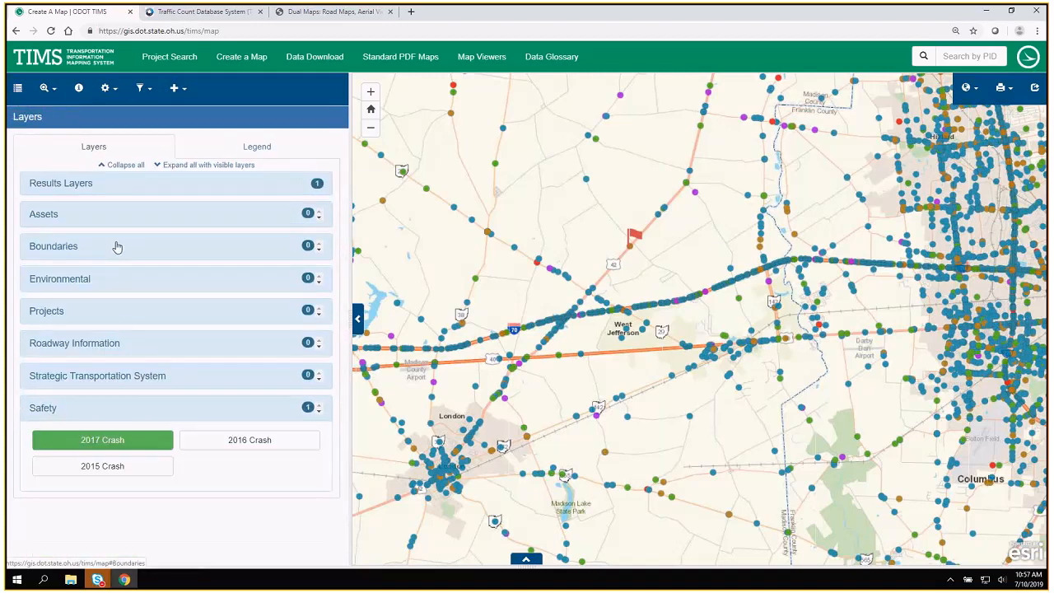
{"action": "left_click", "coordinate": [61, 247]}
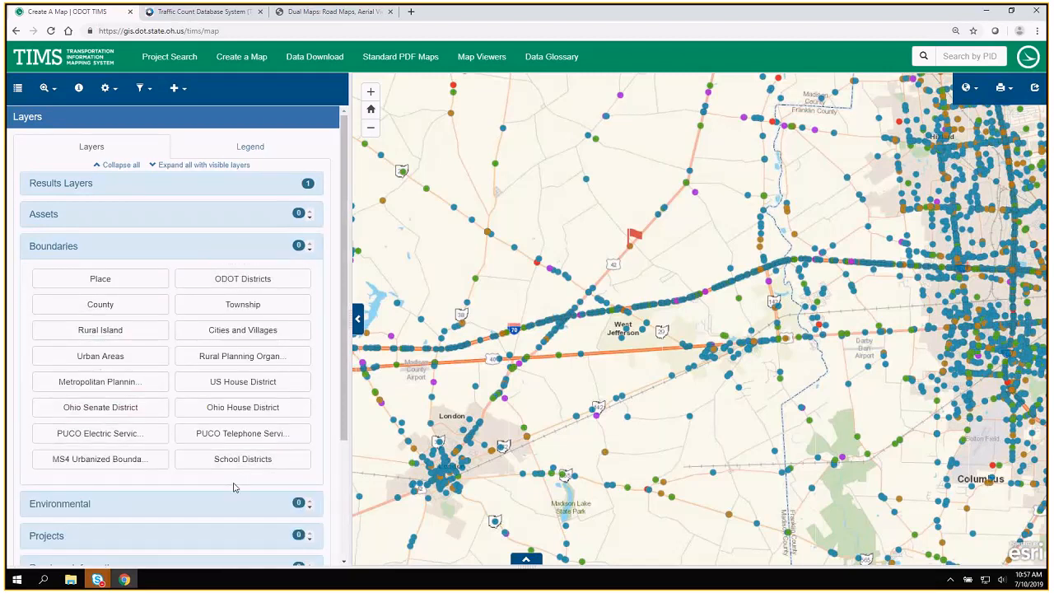
{"action": "left_click", "coordinate": [73, 247]}
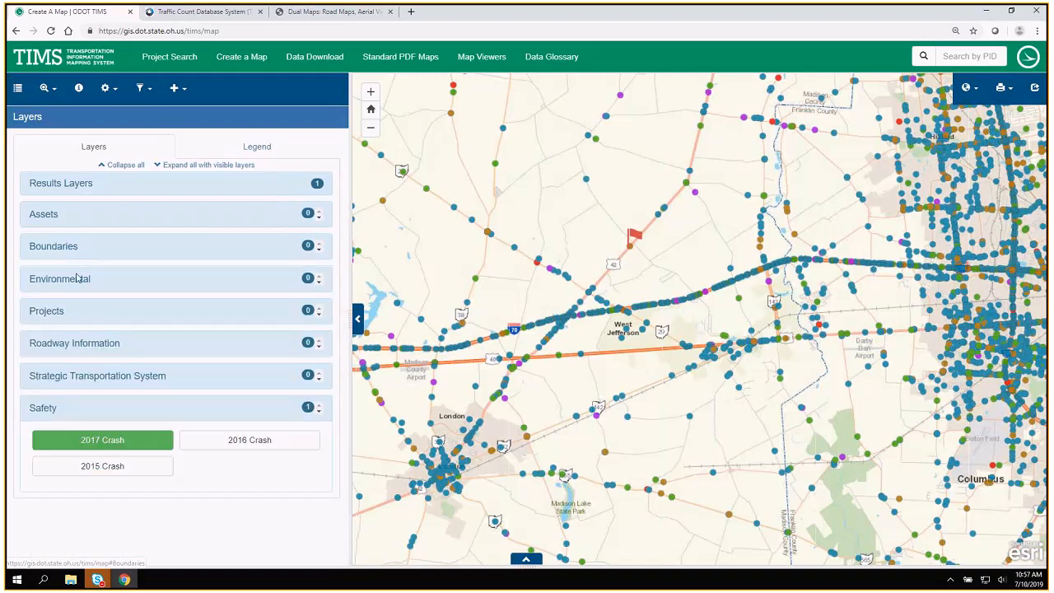
{"action": "left_click", "coordinate": [77, 280]}
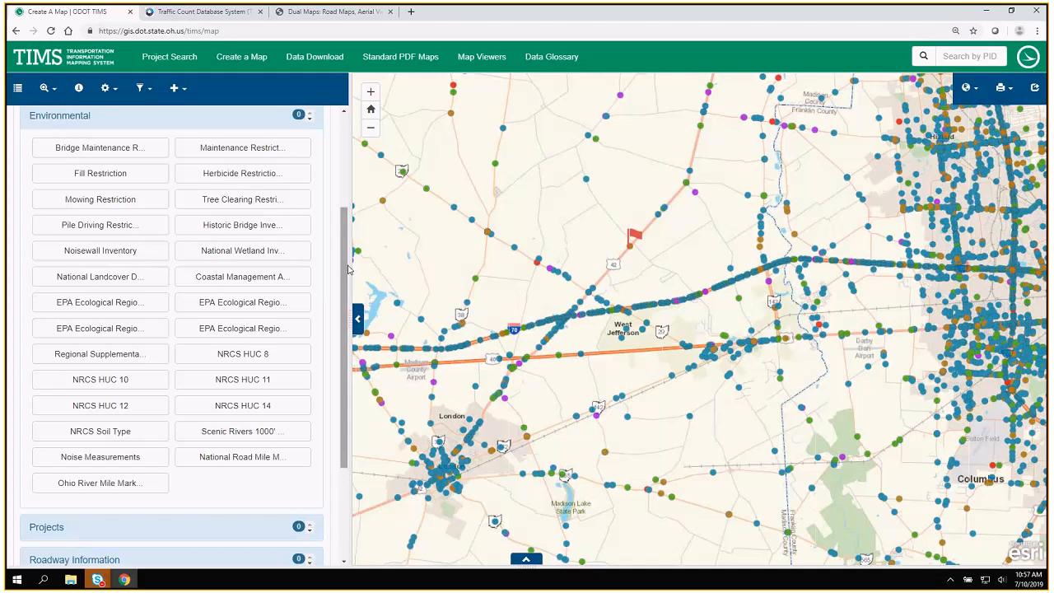
Widen the layer list beside the map and turn off the 2017 Crash layer in the Safety group.
{"action": "left_click_drag", "start_coordinate": [350, 263], "coordinate": [419, 274]}
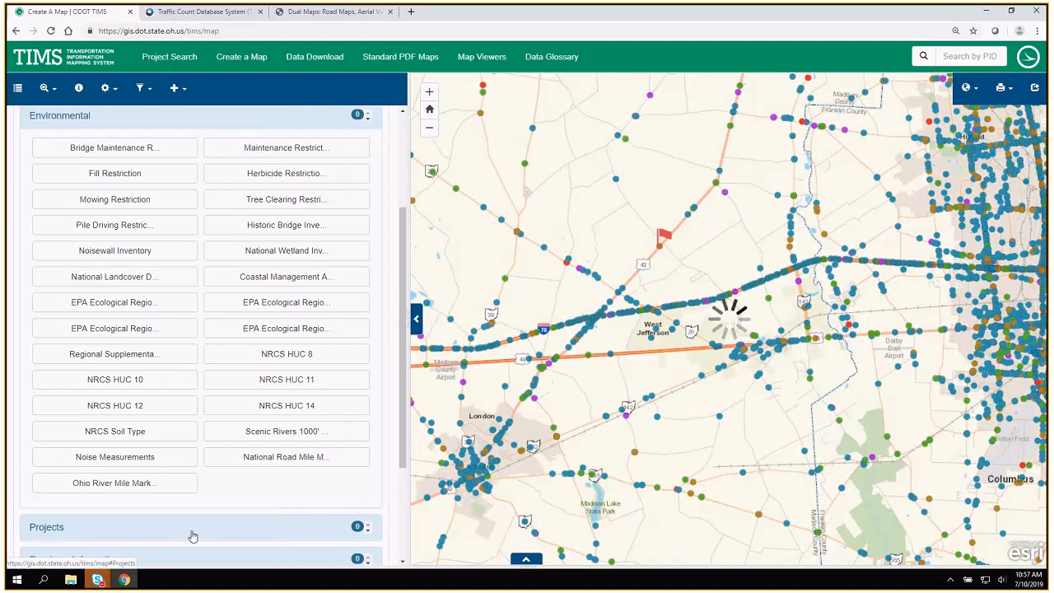
{"action": "scroll", "coordinate": [195, 540], "scroll_direction": "down", "scroll_amount": 1}
{"action": "scroll", "coordinate": [195, 543], "scroll_direction": "down", "scroll_amount": 1}
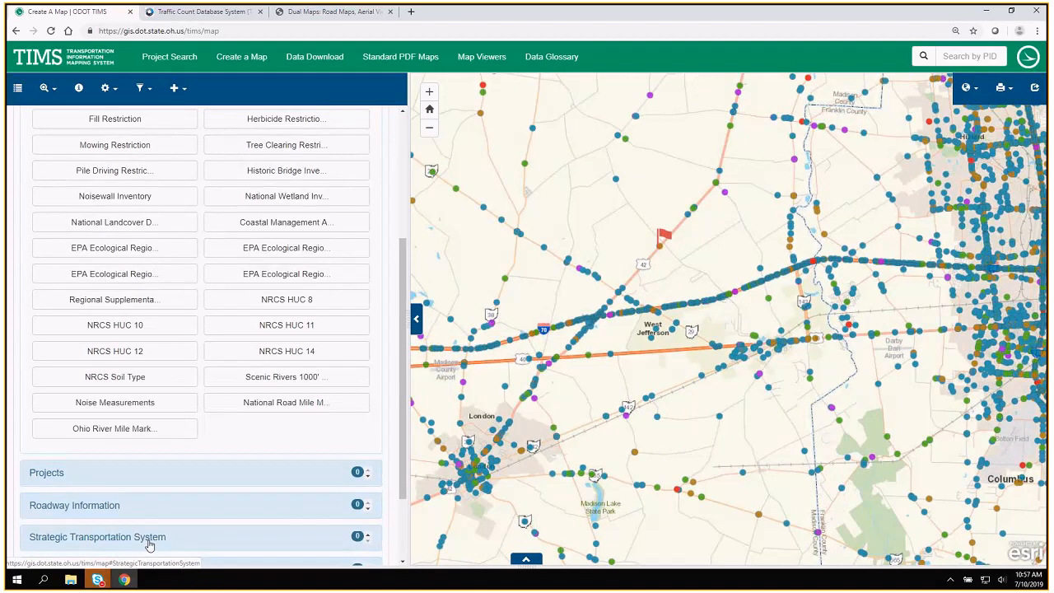
{"action": "scroll", "coordinate": [149, 545], "scroll_direction": "down", "scroll_amount": 3}
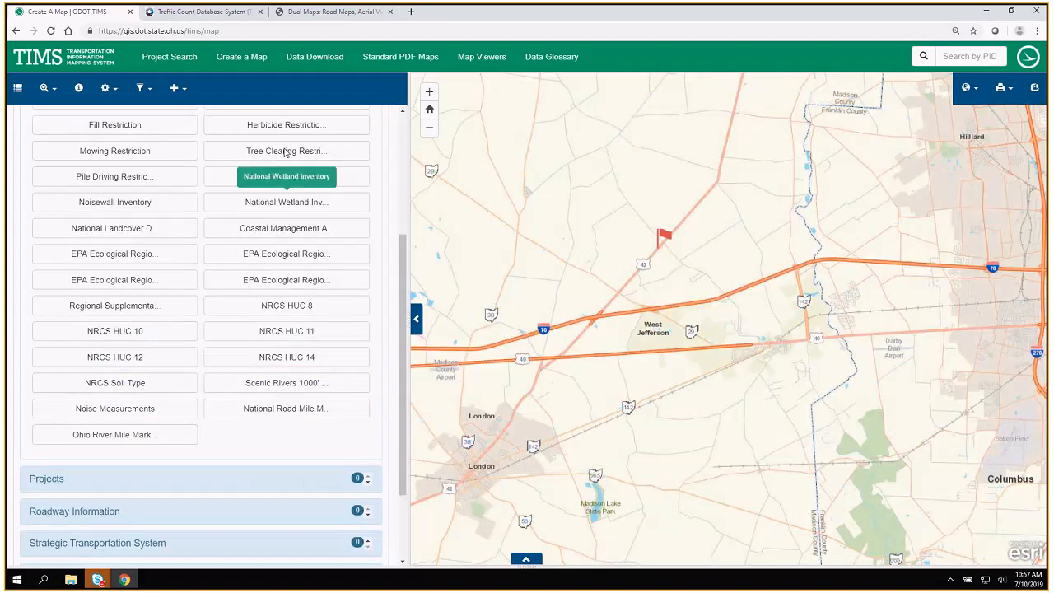
Preview the Herbicide Restriction and Maintenance Restriction layers on the map one at a time, hiding each after viewing it.
{"action": "left_click", "coordinate": [288, 125]}
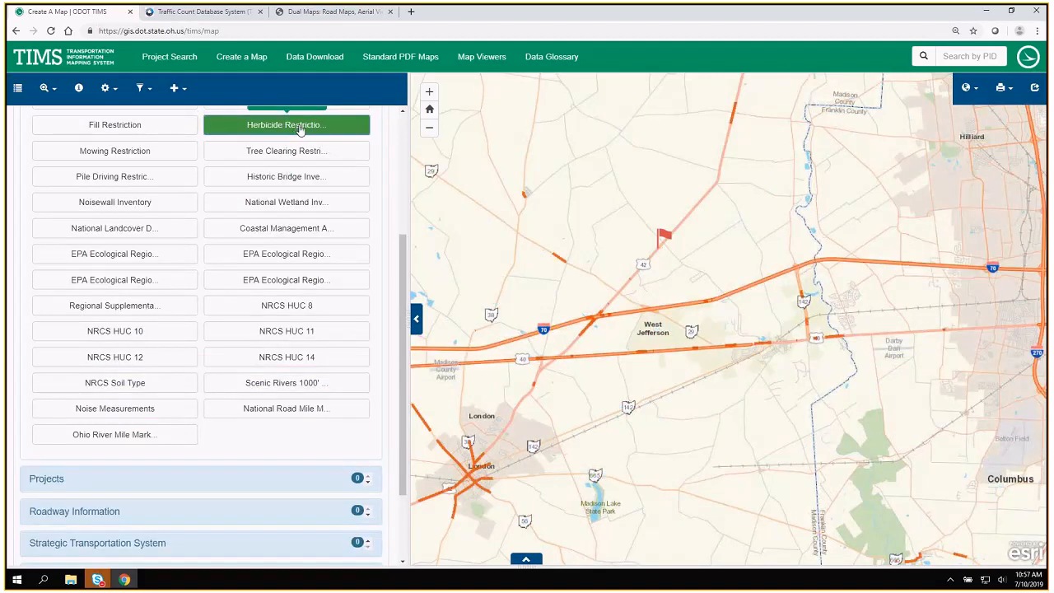
{"action": "scroll", "coordinate": [299, 130], "scroll_direction": "up", "scroll_amount": 2}
{"action": "left_click", "coordinate": [298, 178]}
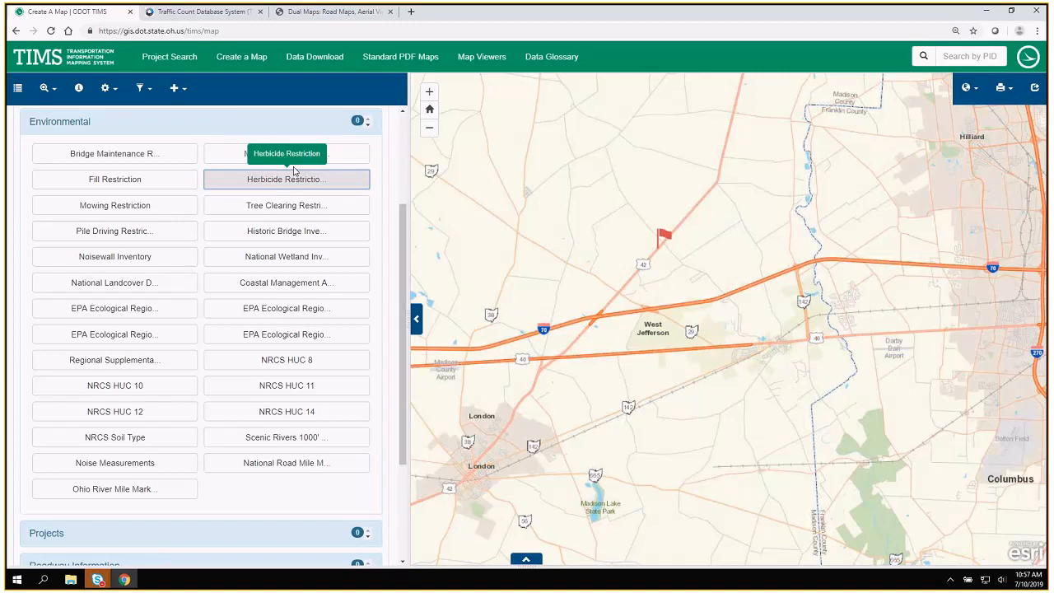
{"action": "left_click", "coordinate": [298, 157]}
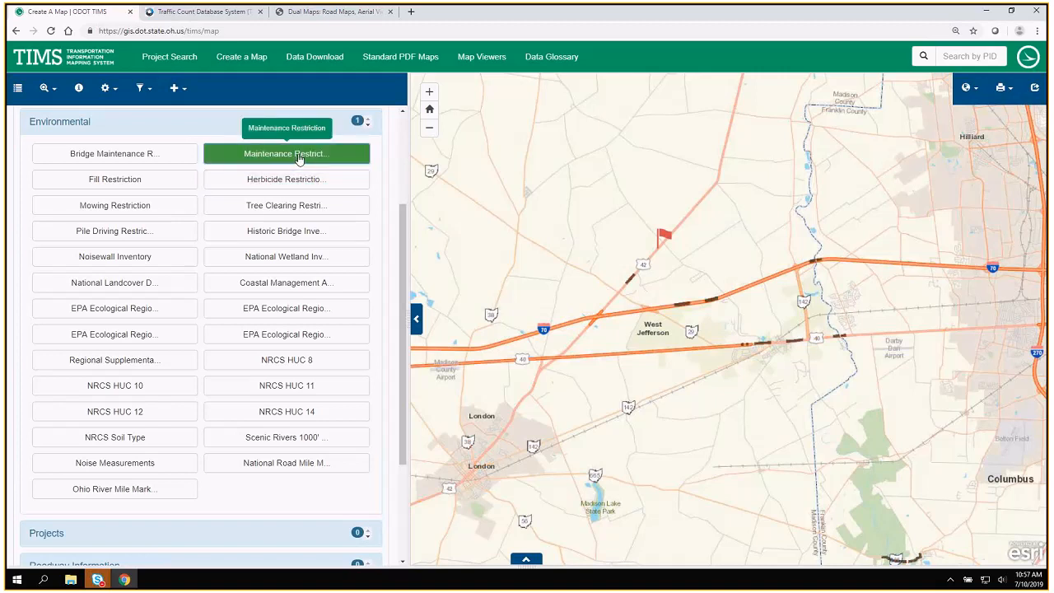
{"action": "left_click", "coordinate": [224, 162]}
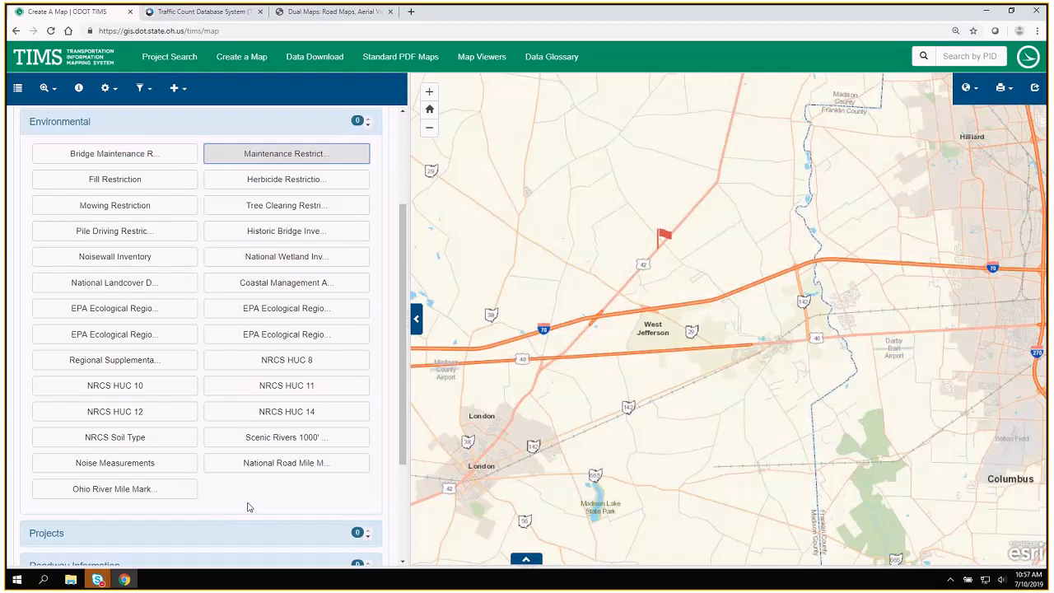
Show and hide the Scenic Rivers 1000' Buffer layer, and collapse the Environmental group.
{"action": "left_click", "coordinate": [268, 444]}
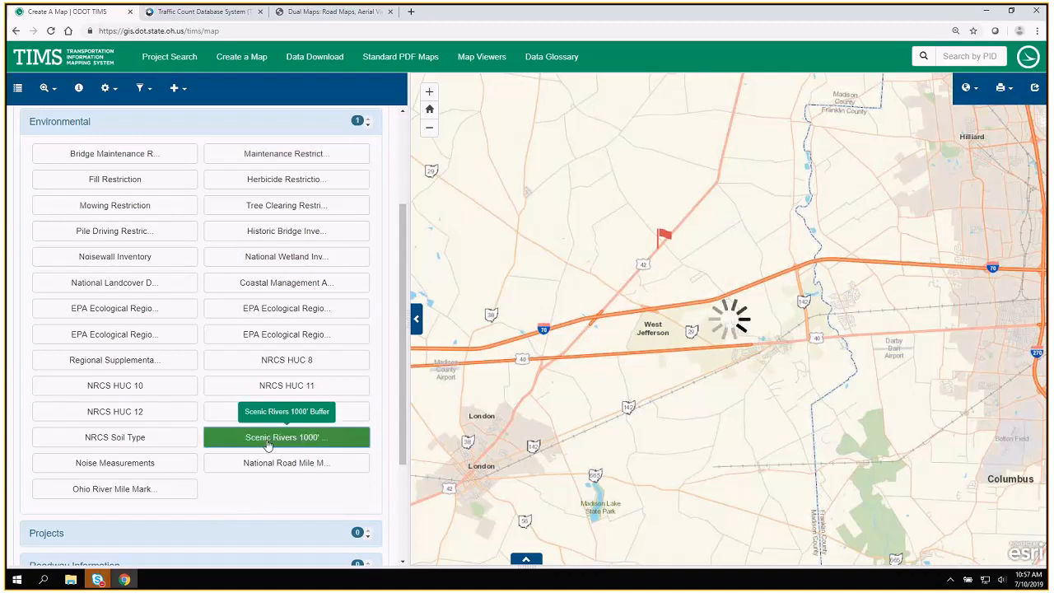
{"action": "left_click", "coordinate": [276, 448]}
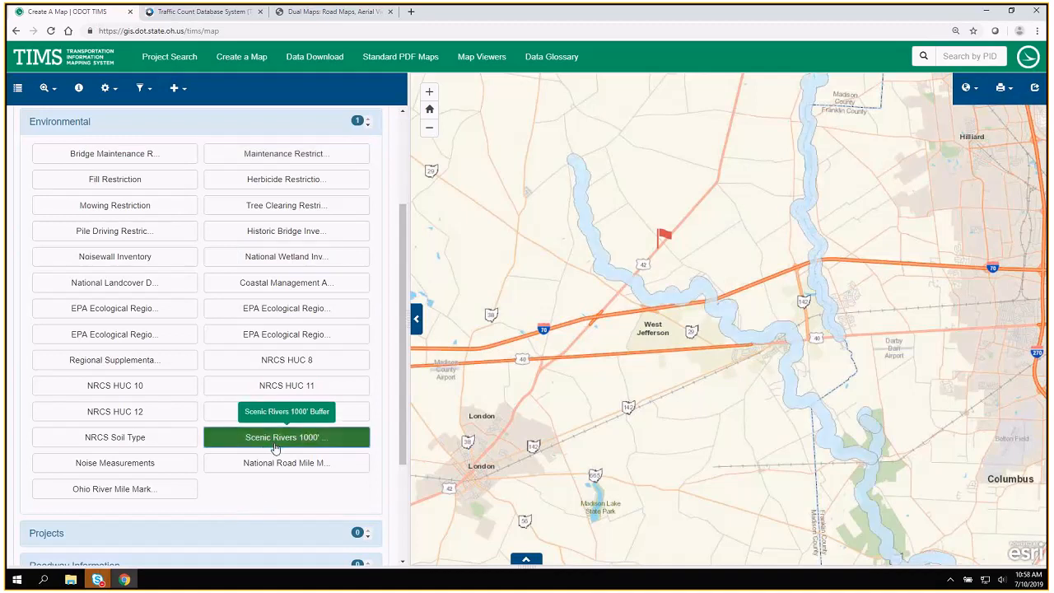
{"action": "left_click", "coordinate": [276, 448]}
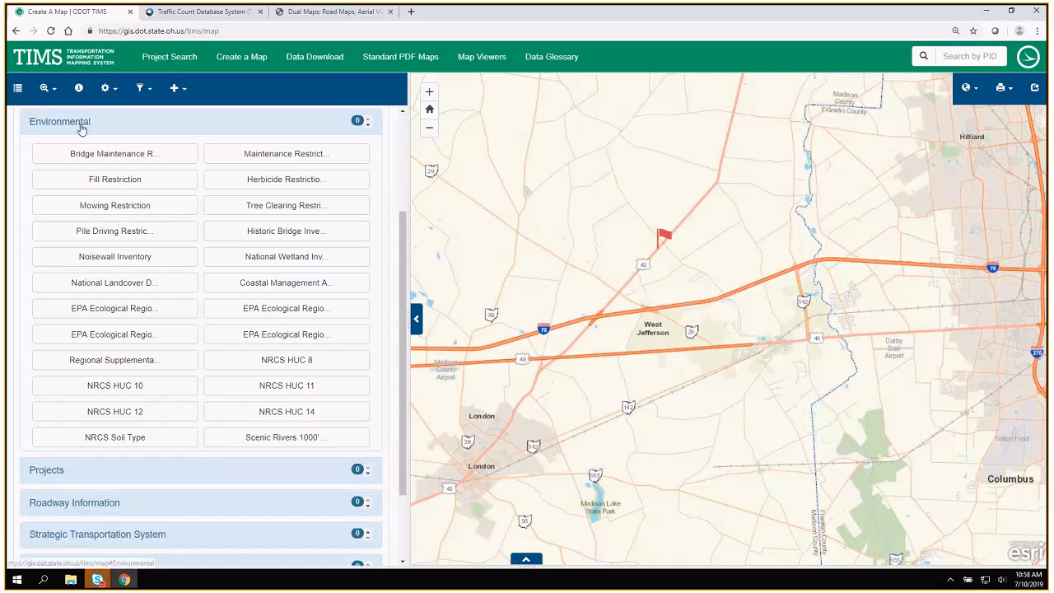
{"action": "left_click", "coordinate": [83, 125]}
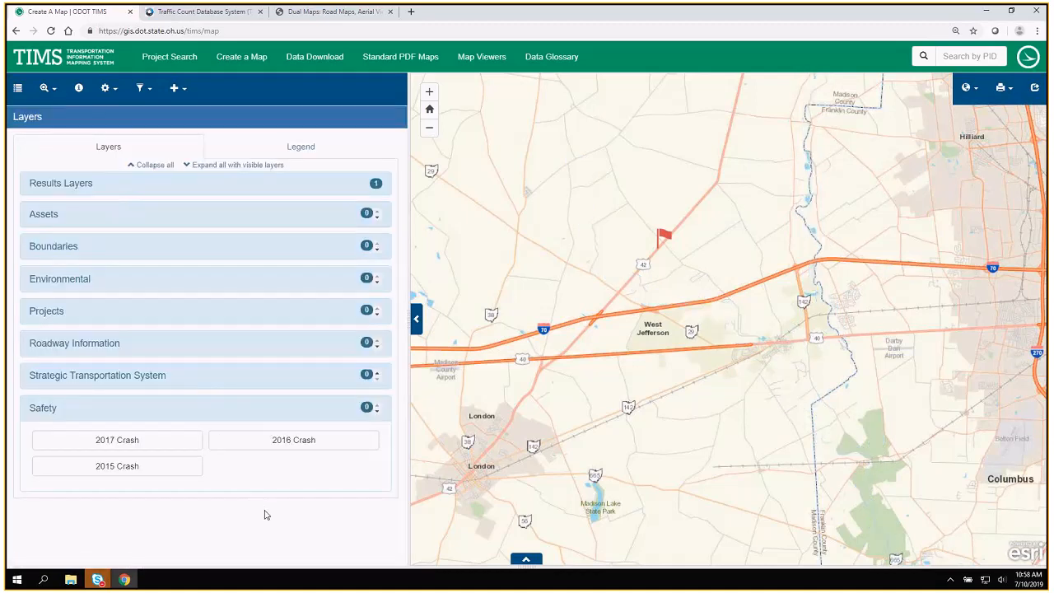